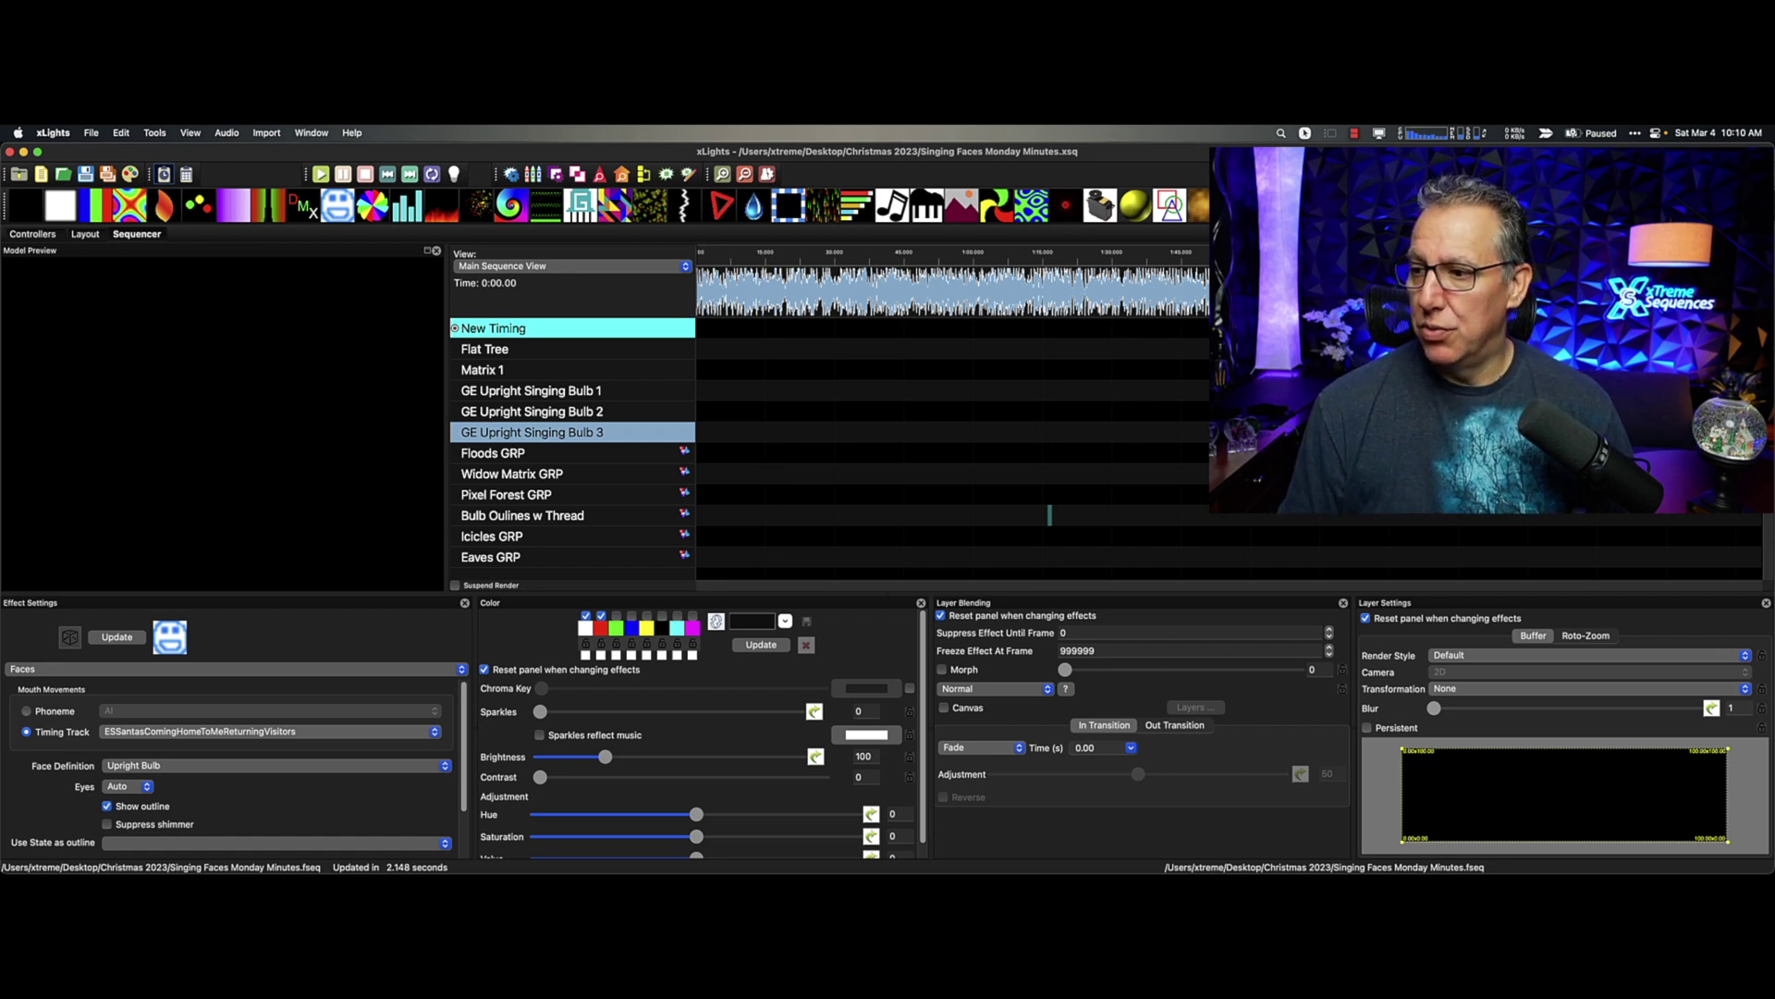
pyautogui.press('super+Tab')
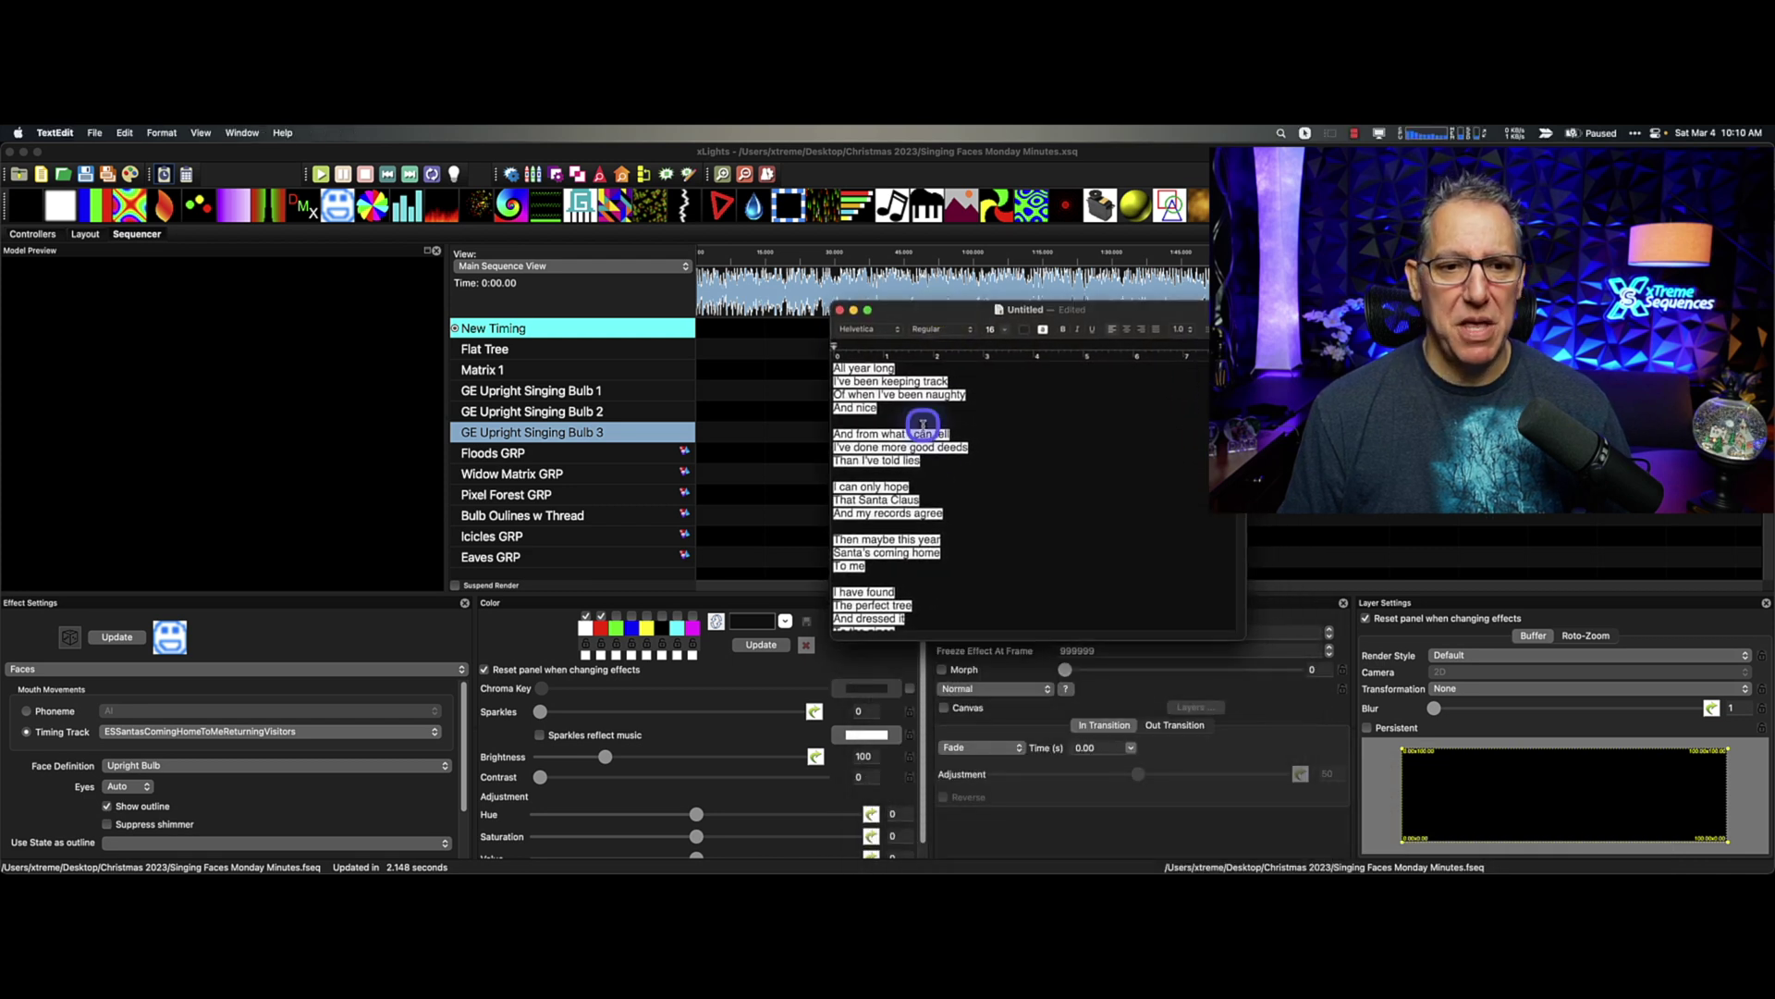
pyautogui.scroll(-1, 914, 508)
pyautogui.scroll(1, 913, 507)
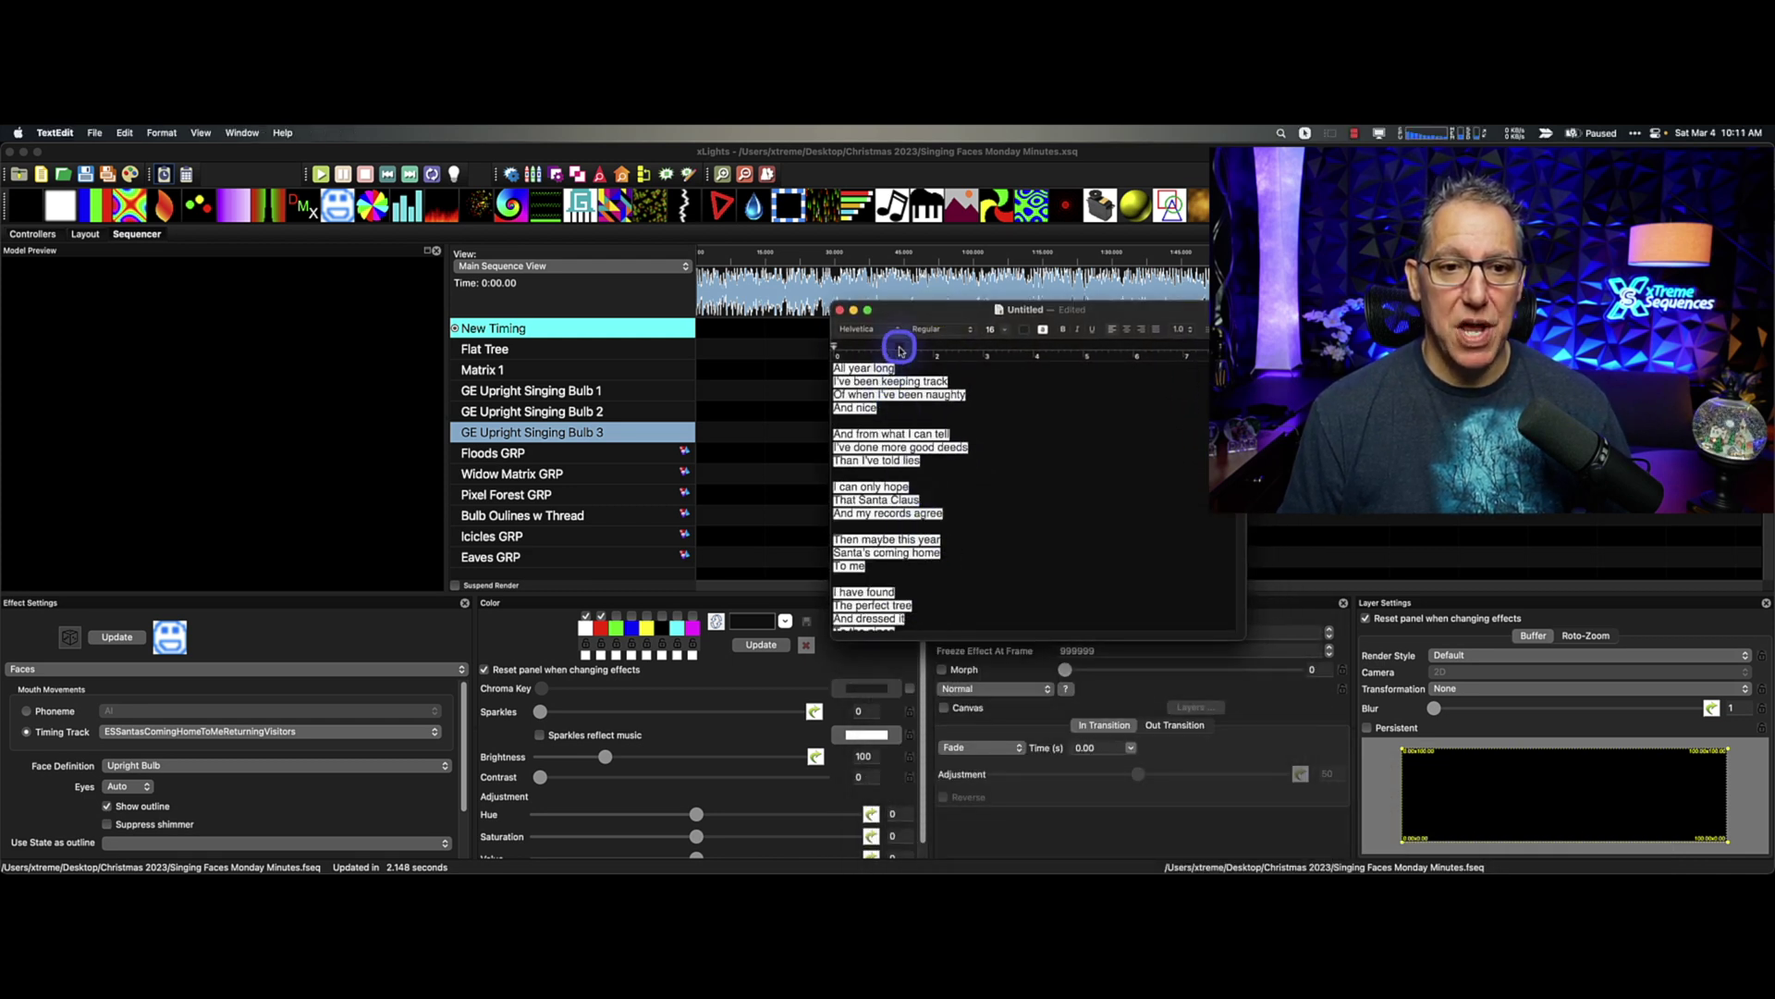
pyautogui.press('super+m')
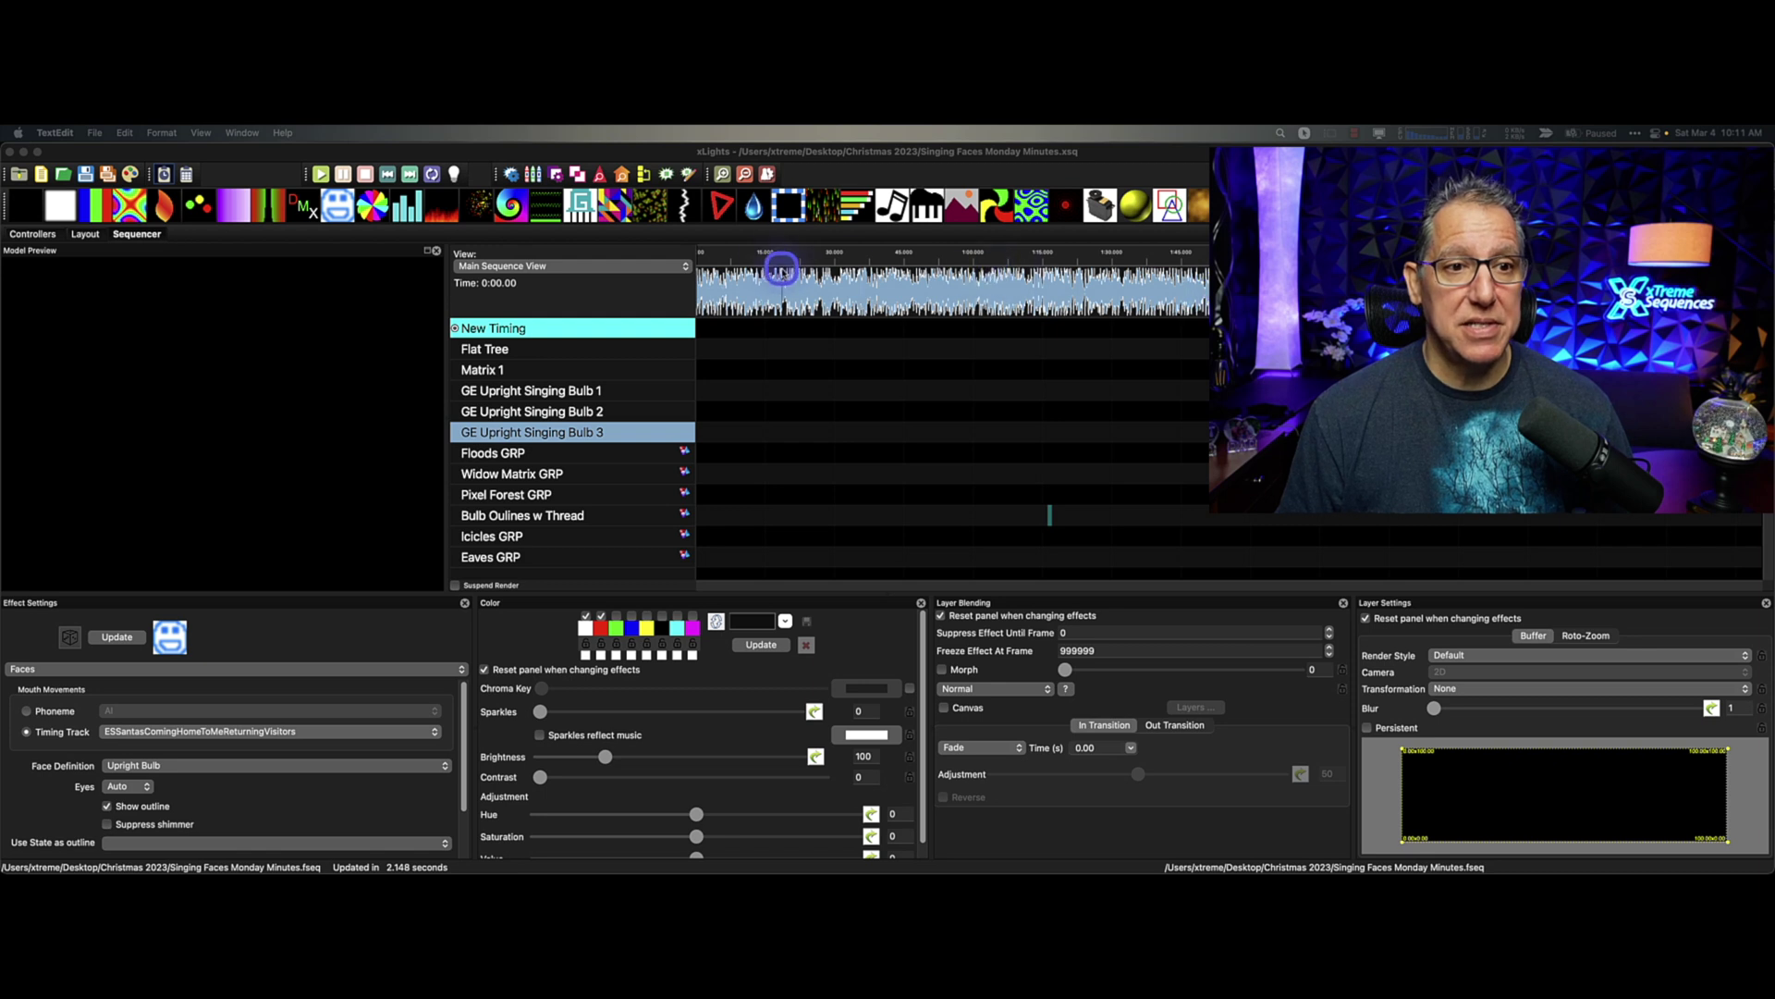
# Play the song, skip ahead and stop at 0:39.154, then bring up the Autolyrics page.
pyautogui.click(737, 263)
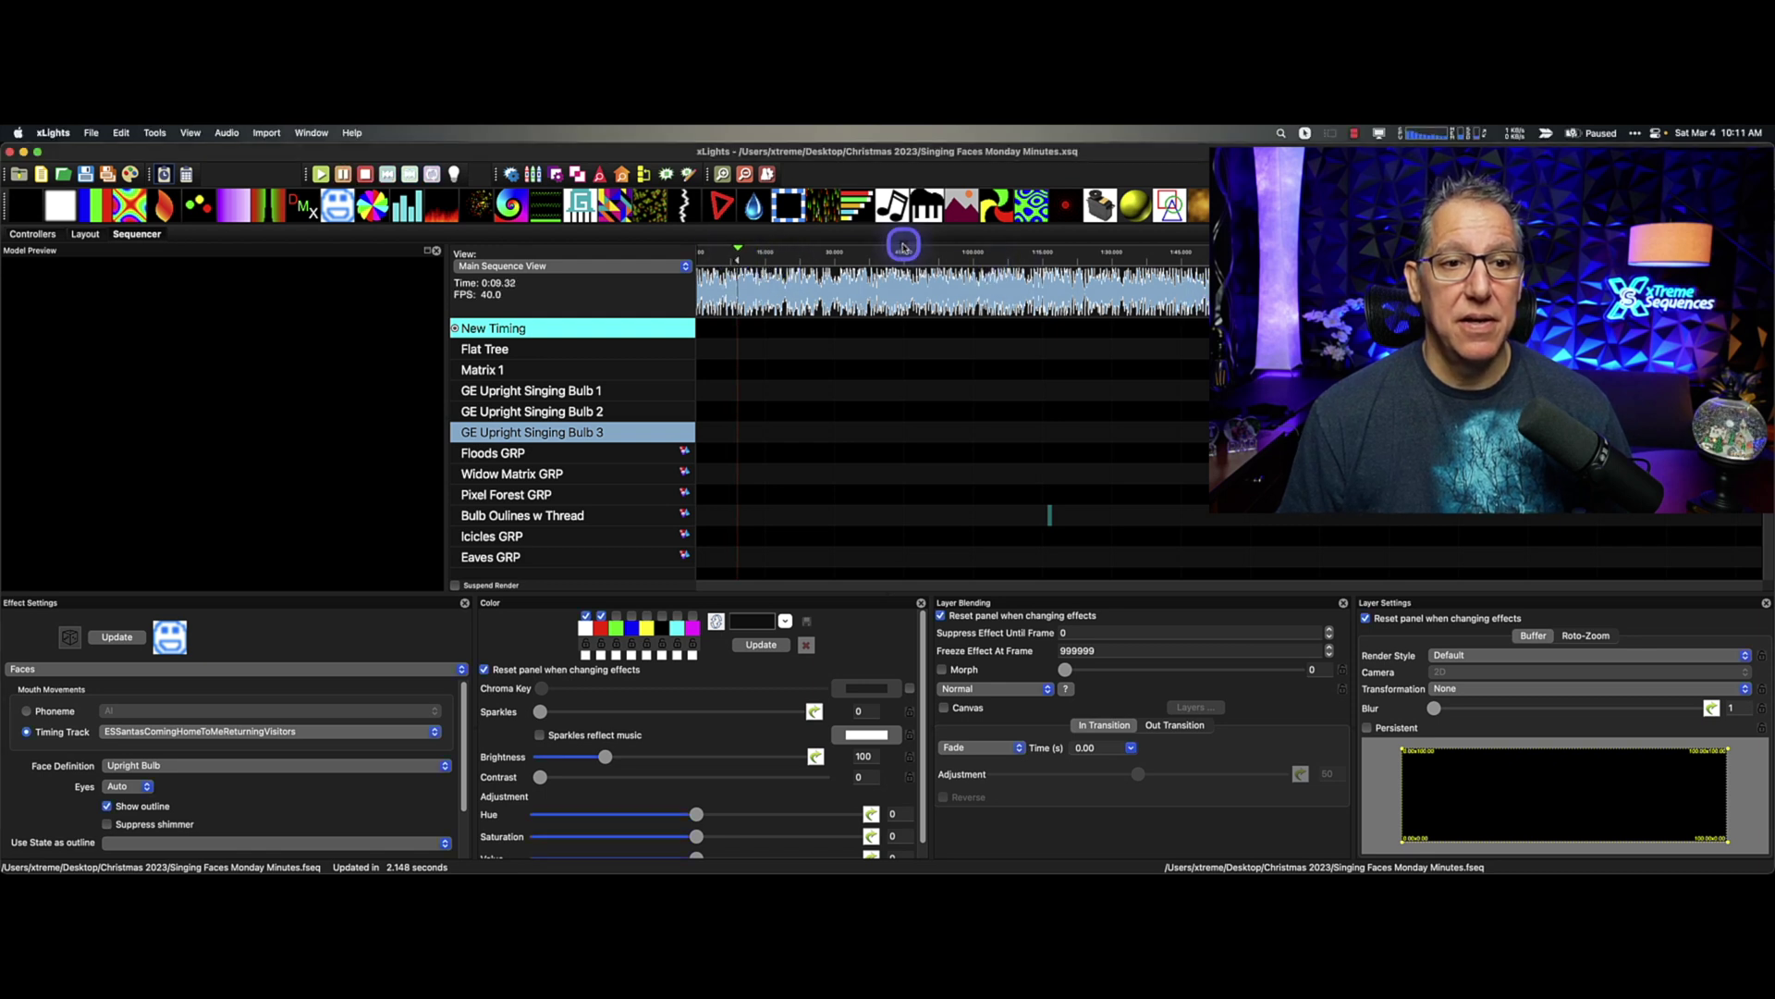
pyautogui.click(850, 251)
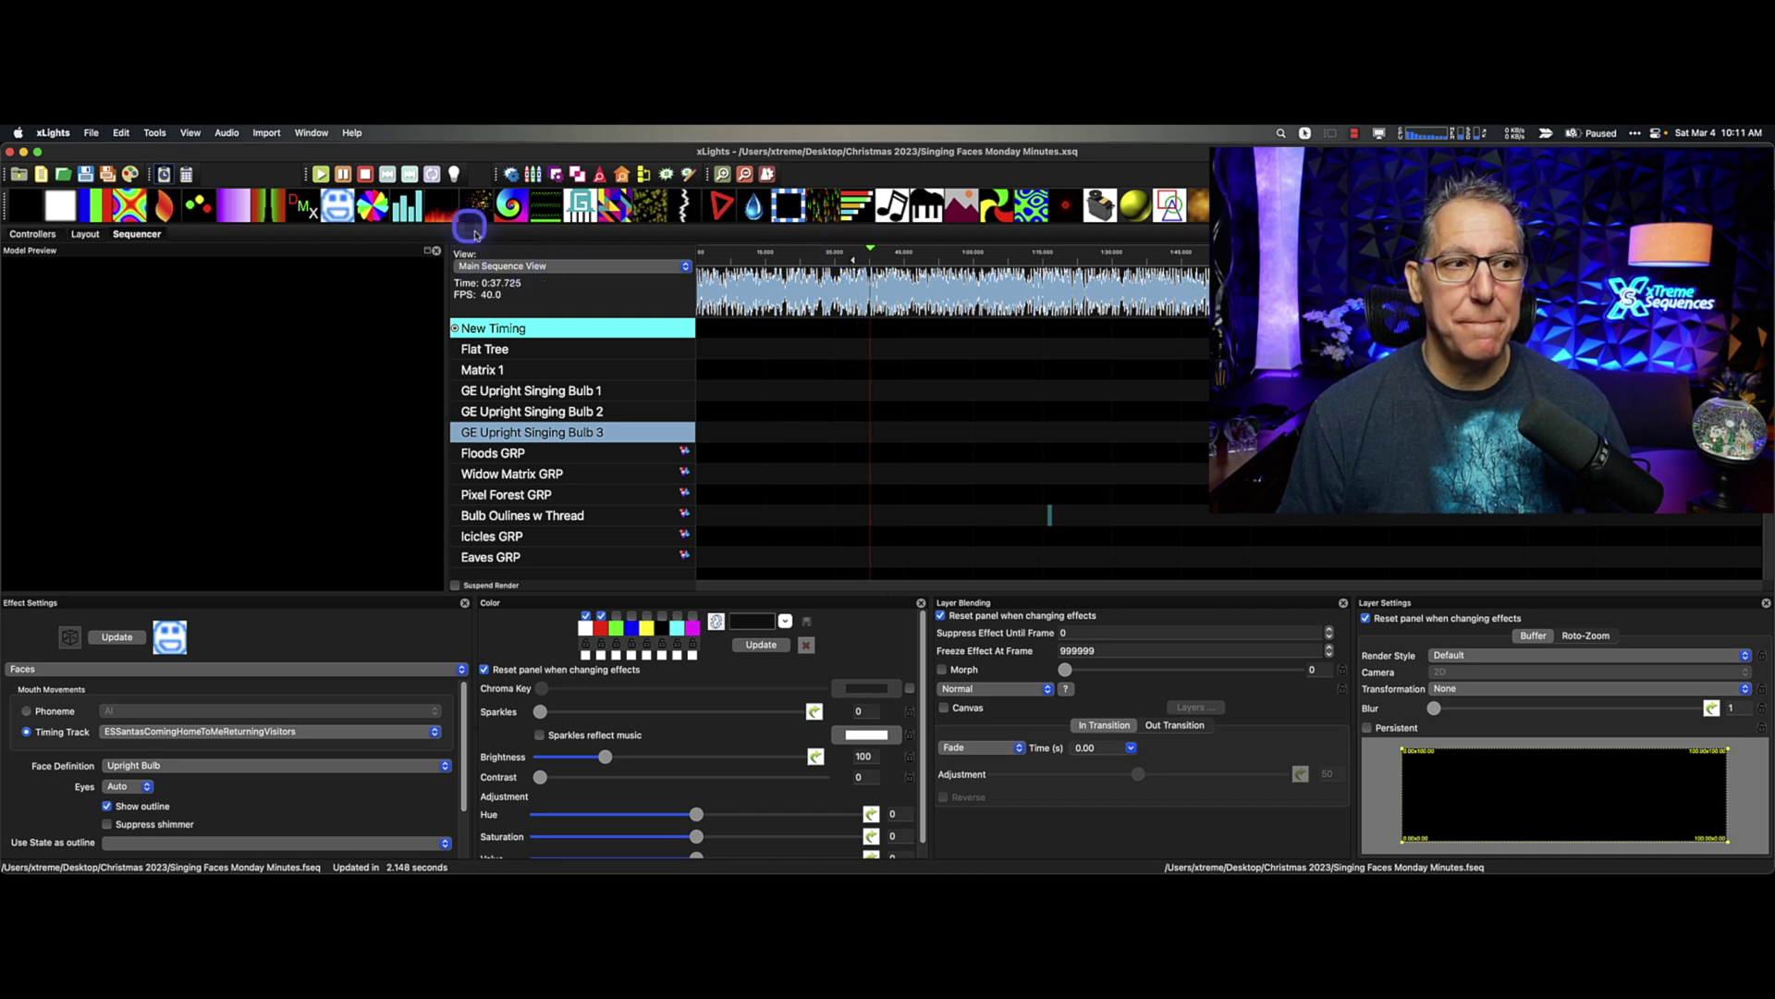
pyautogui.click(344, 177)
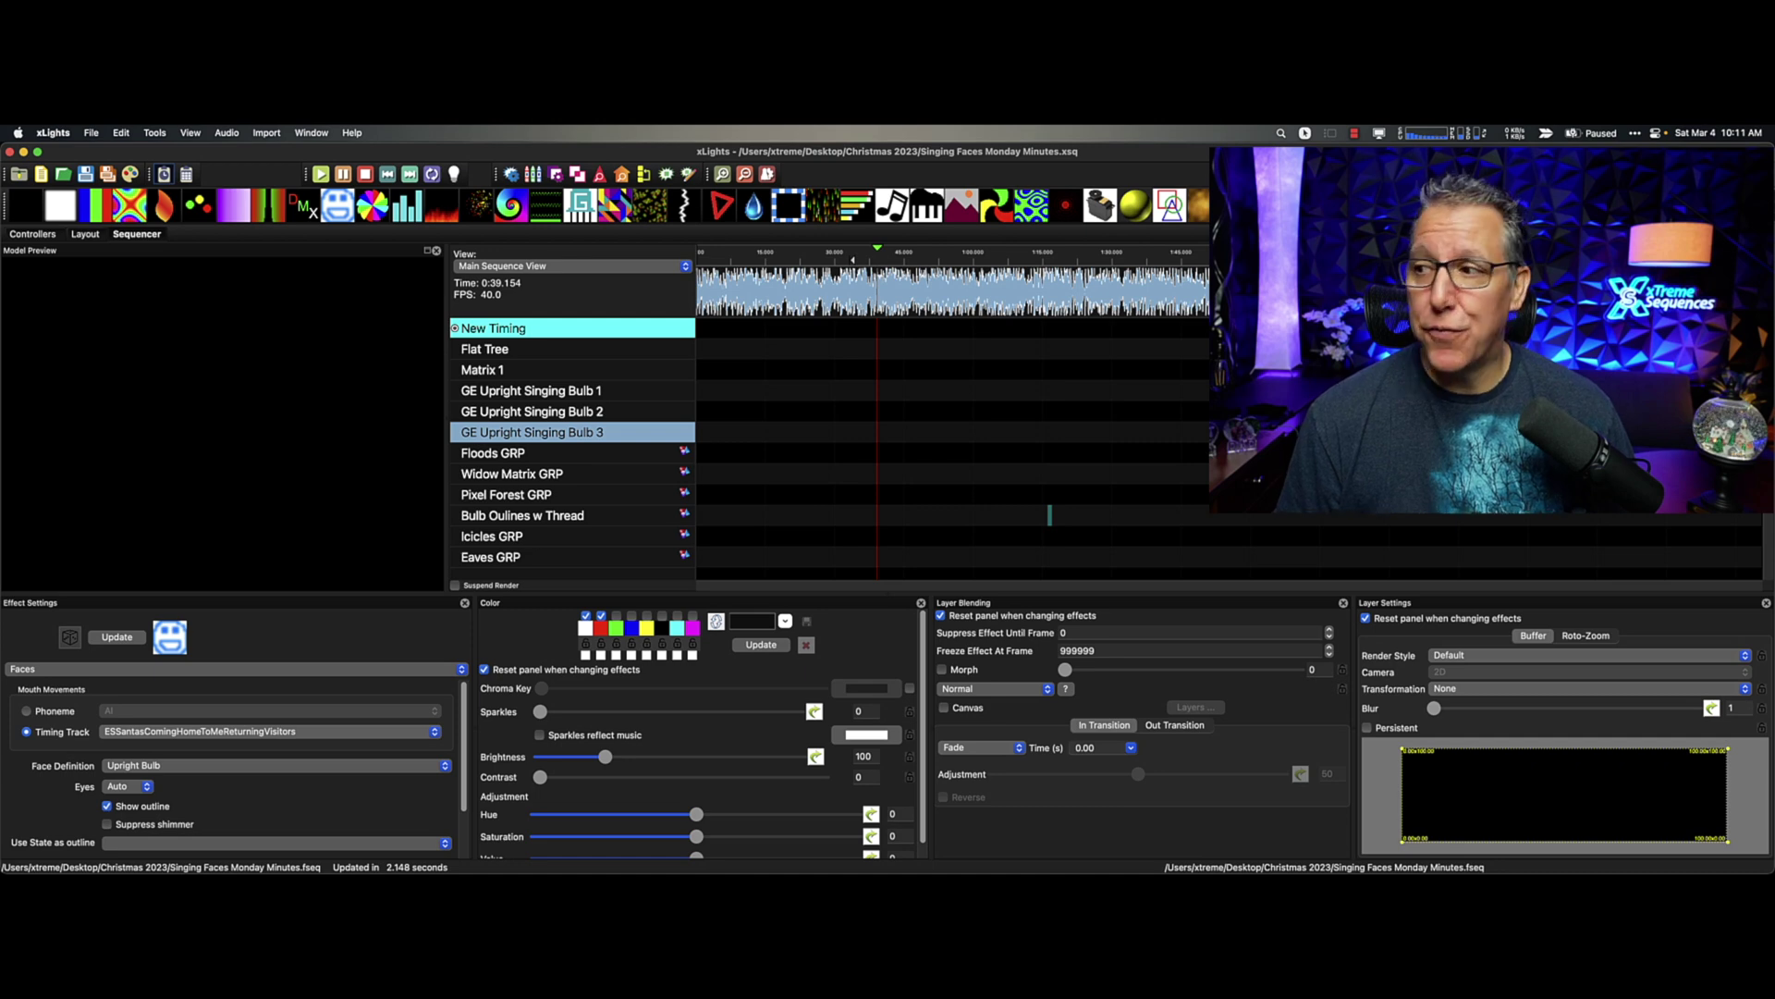
pyautogui.press('super+Tab')
pyautogui.moveTo(1467, 406); pyautogui.dragTo(937, 210)
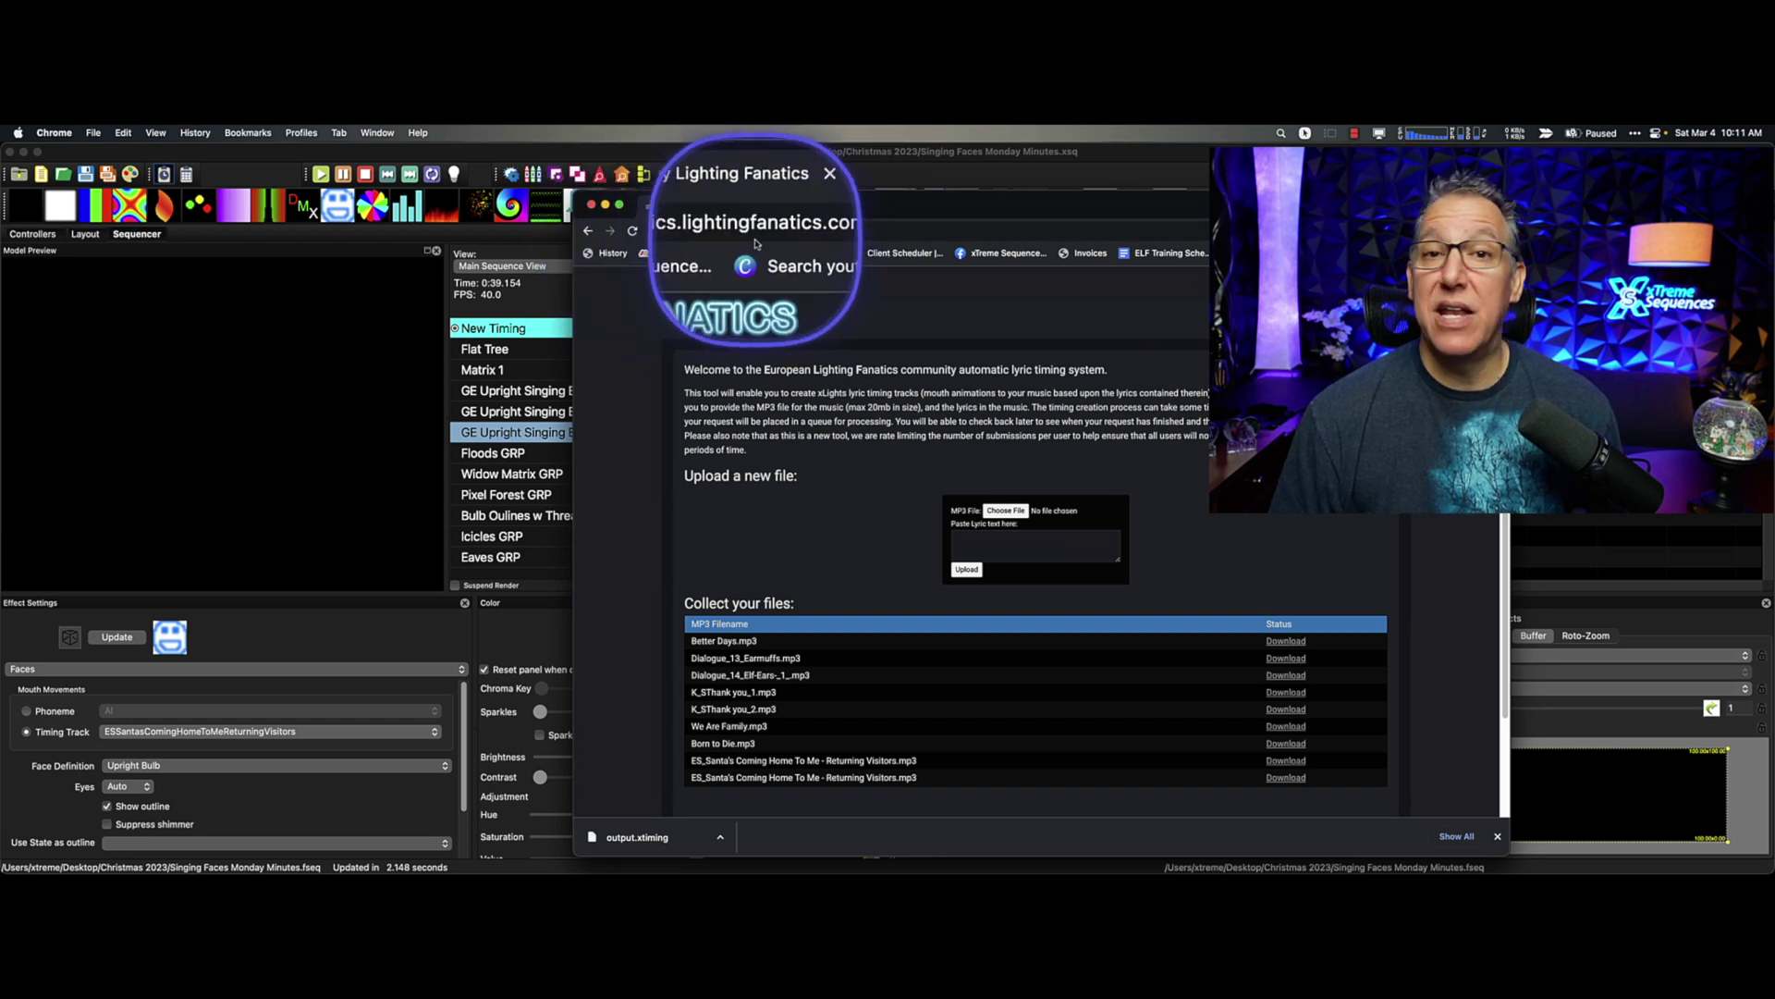
pyautogui.scroll(-3, 1017, 536)
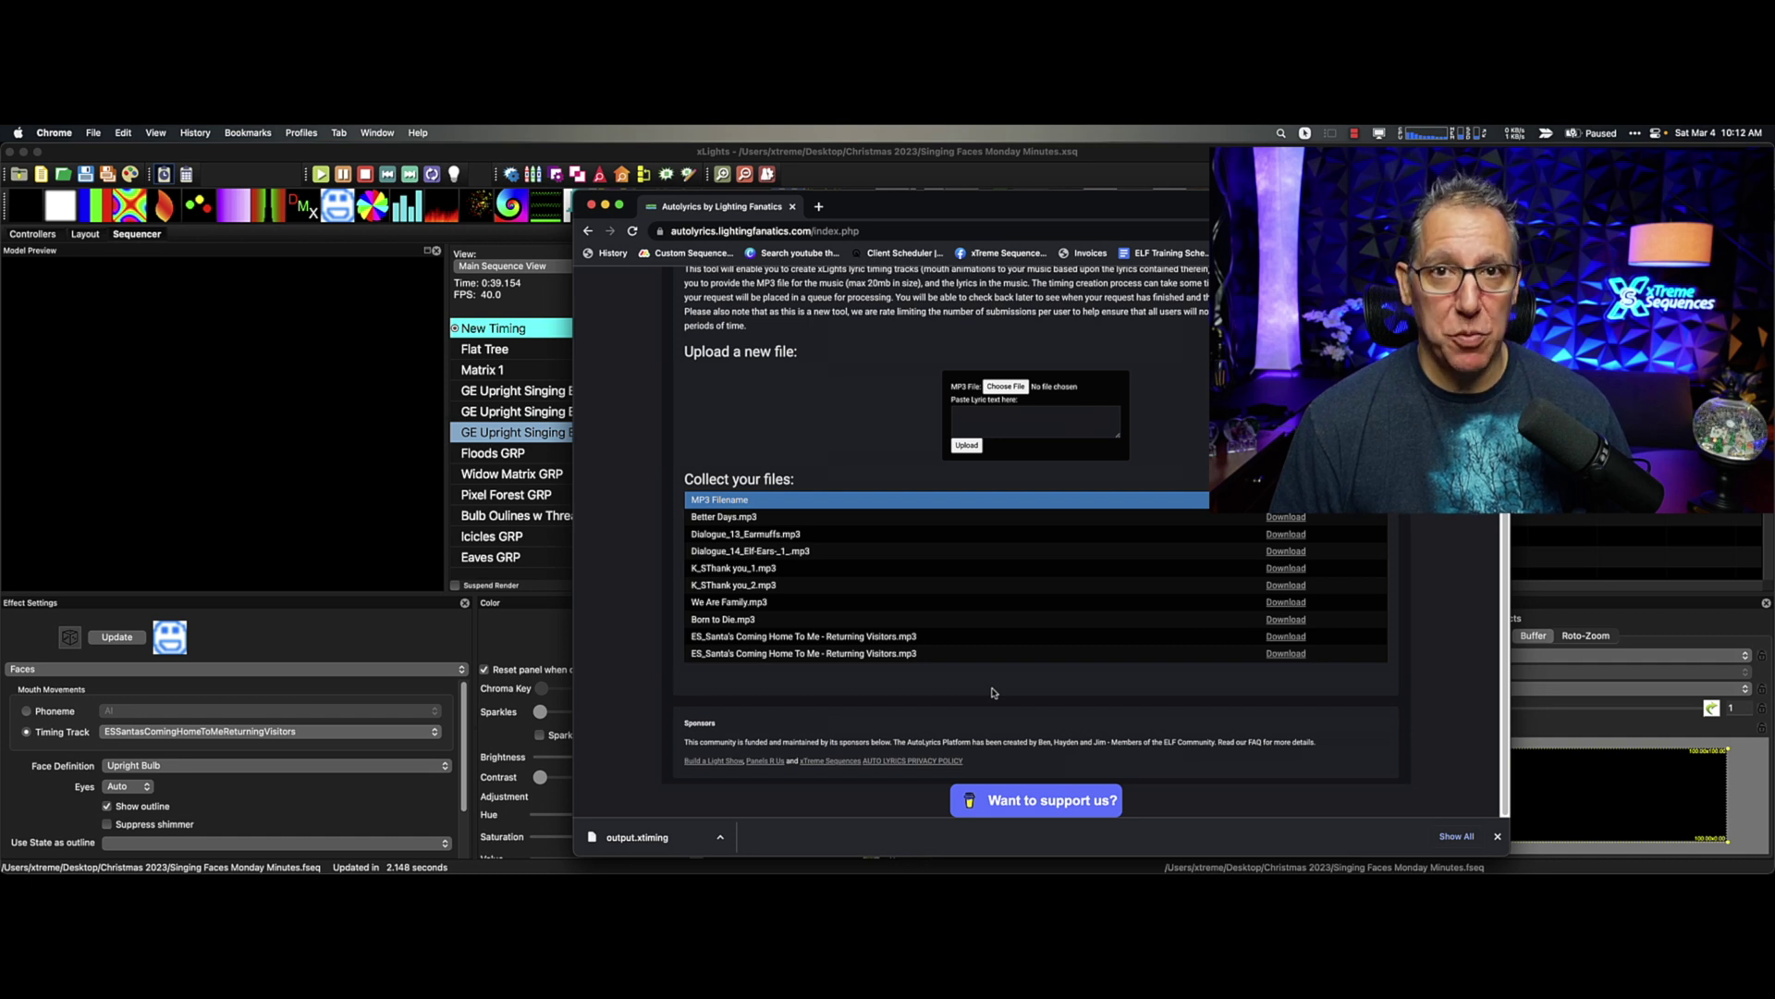
pyautogui.click(1073, 589)
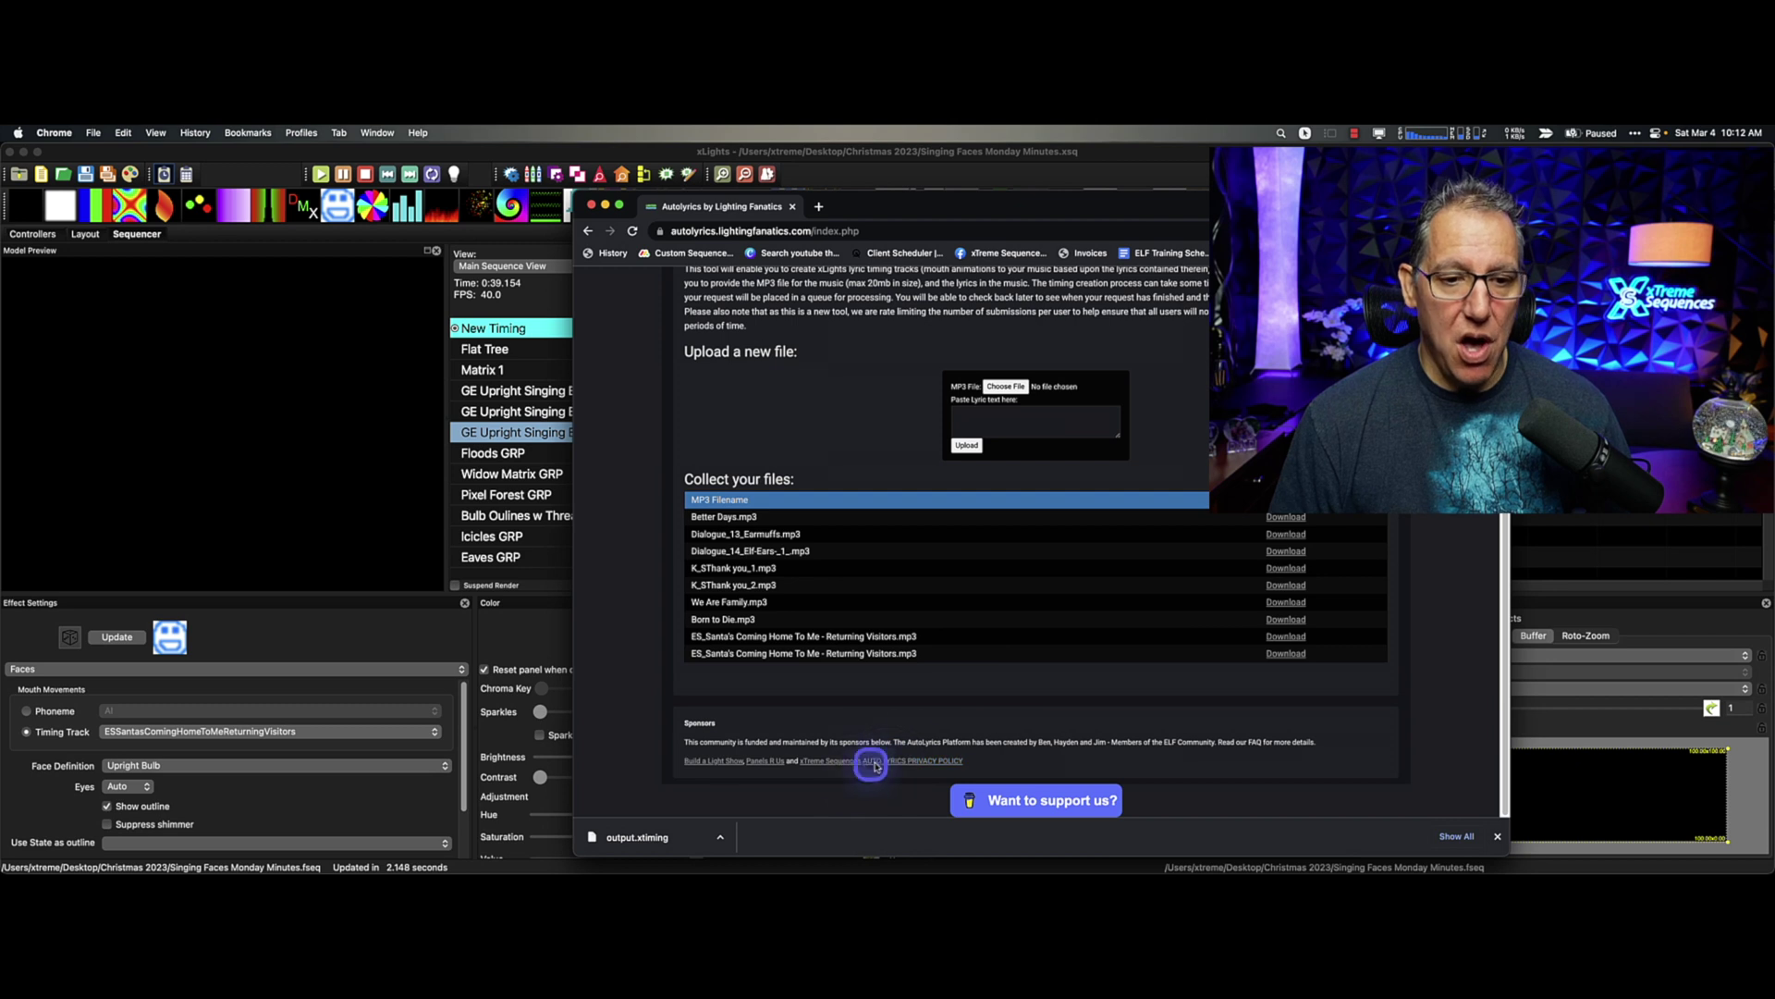
pyautogui.scroll(5, 1076, 695)
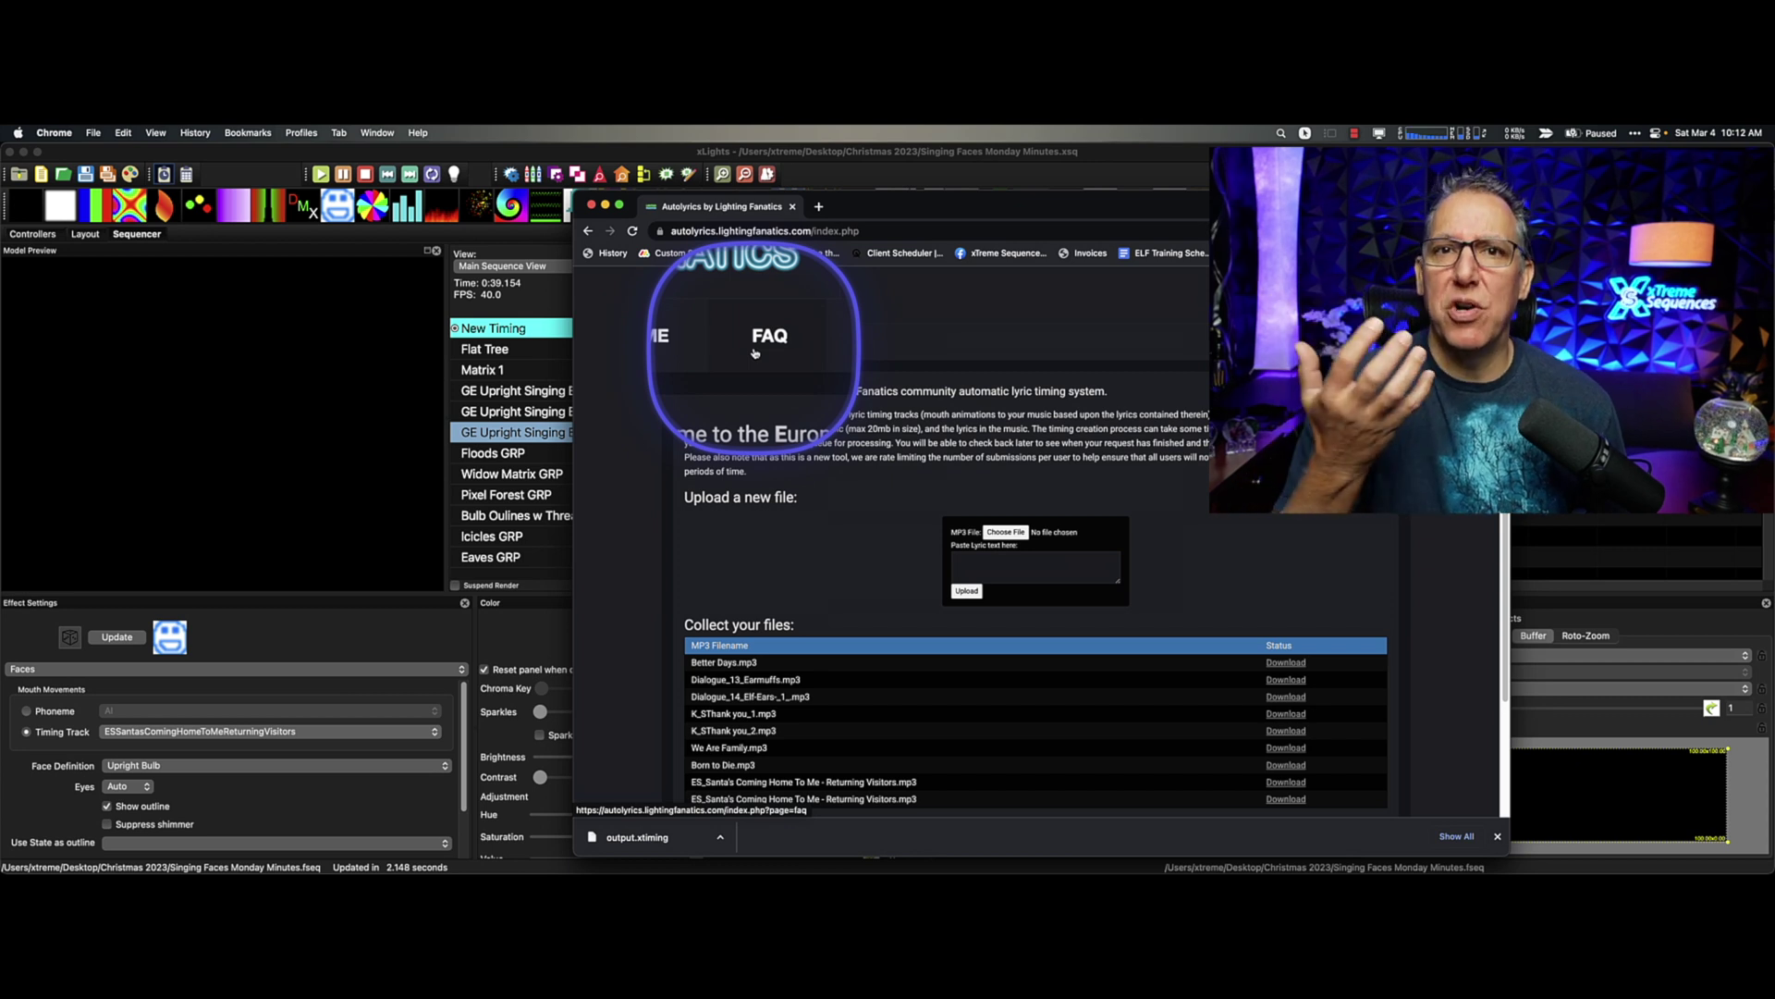
pyautogui.scroll(1, 943, 462)
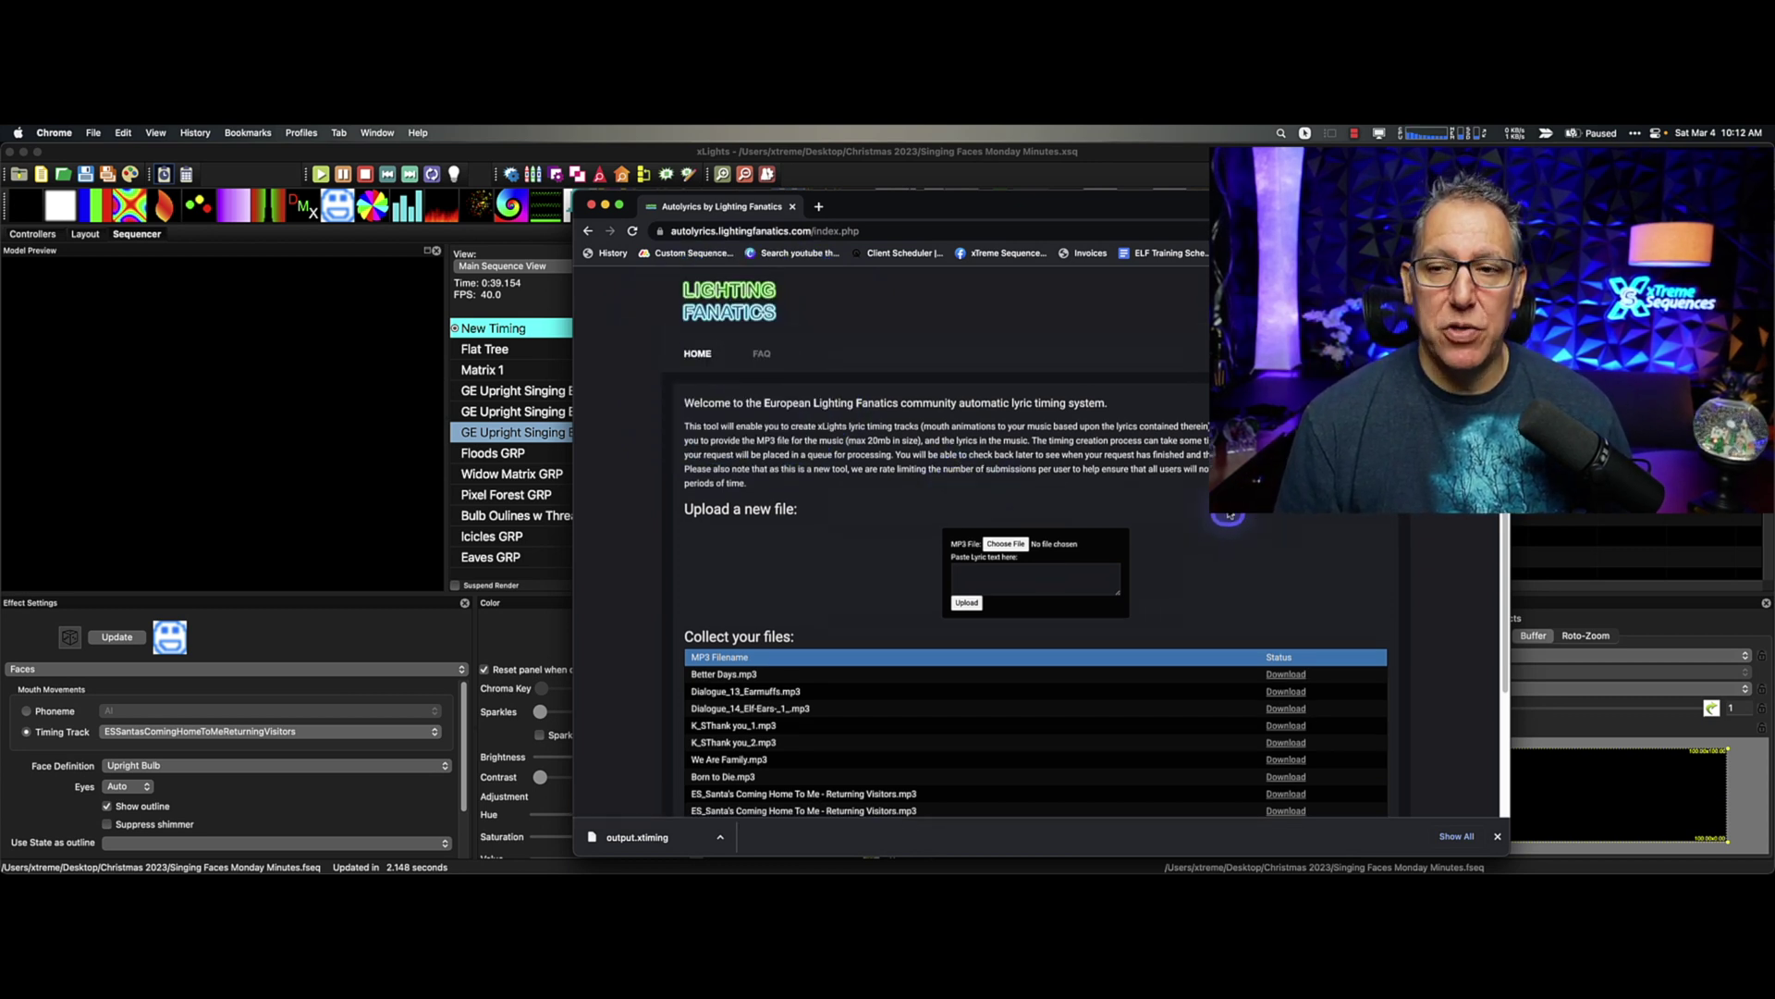
pyautogui.scroll(-3, 1228, 514)
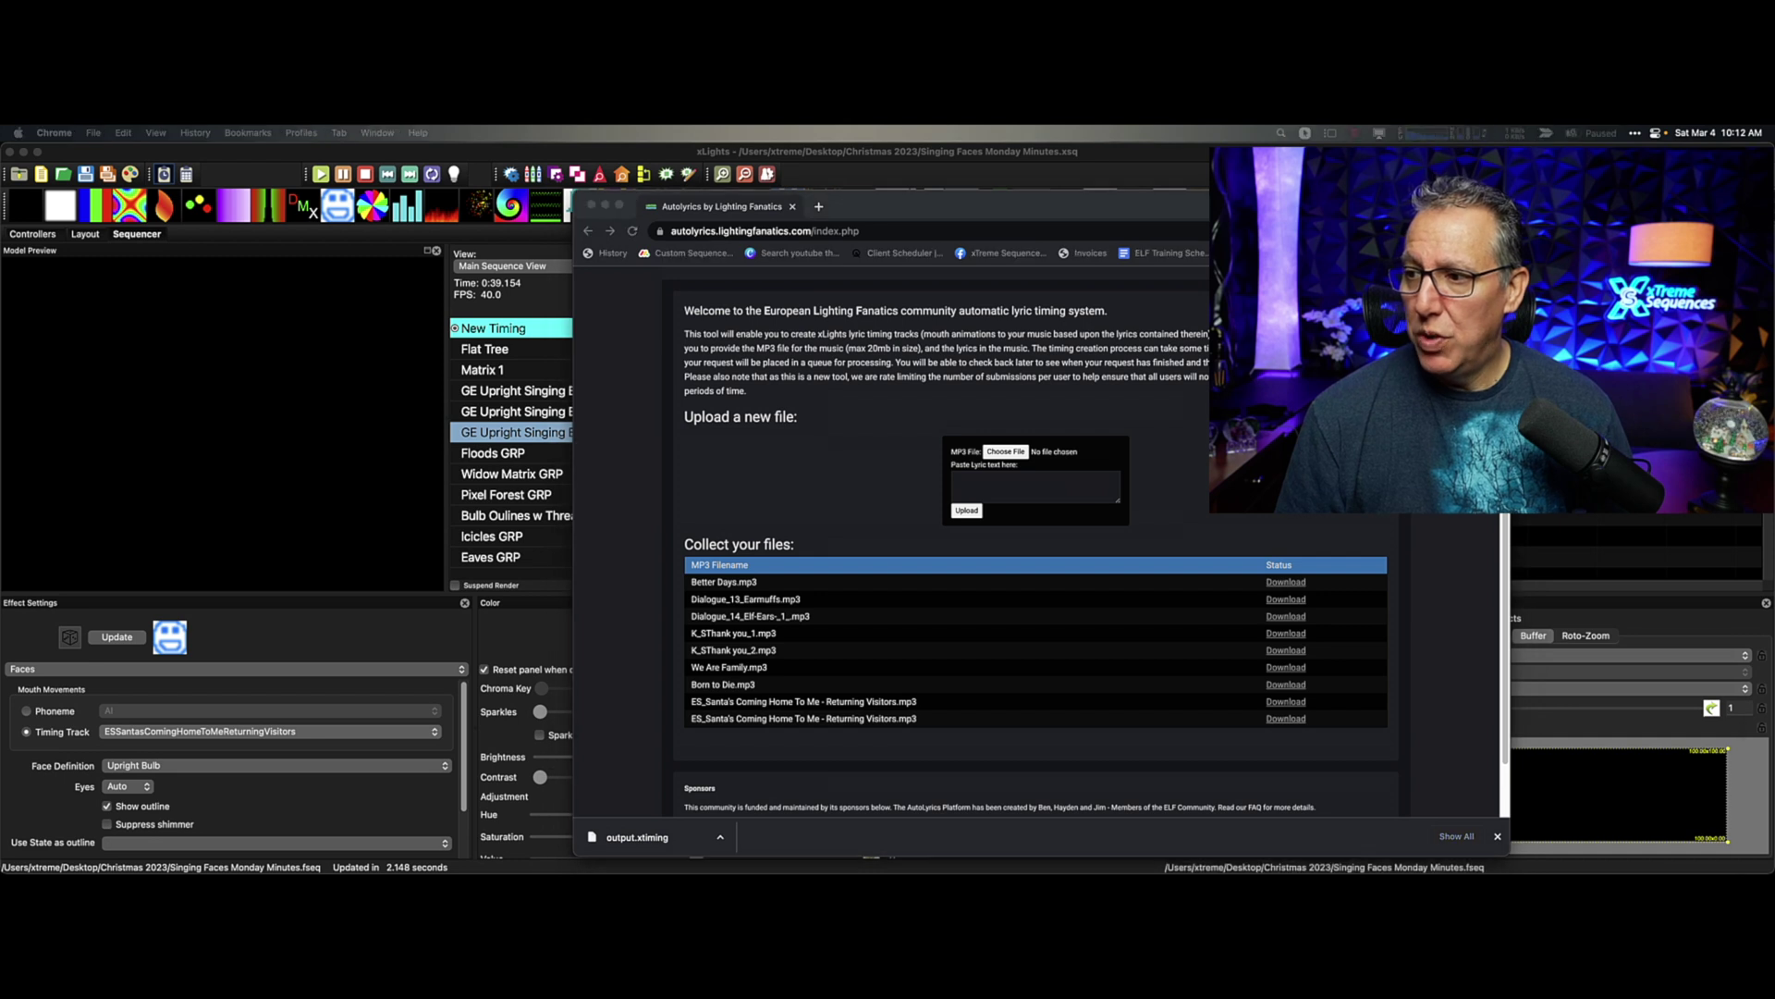
# Copy all the lyrics from the TextEdit document and paste them into the Autolyrics lyric box.
pyautogui.press('super+Tab')
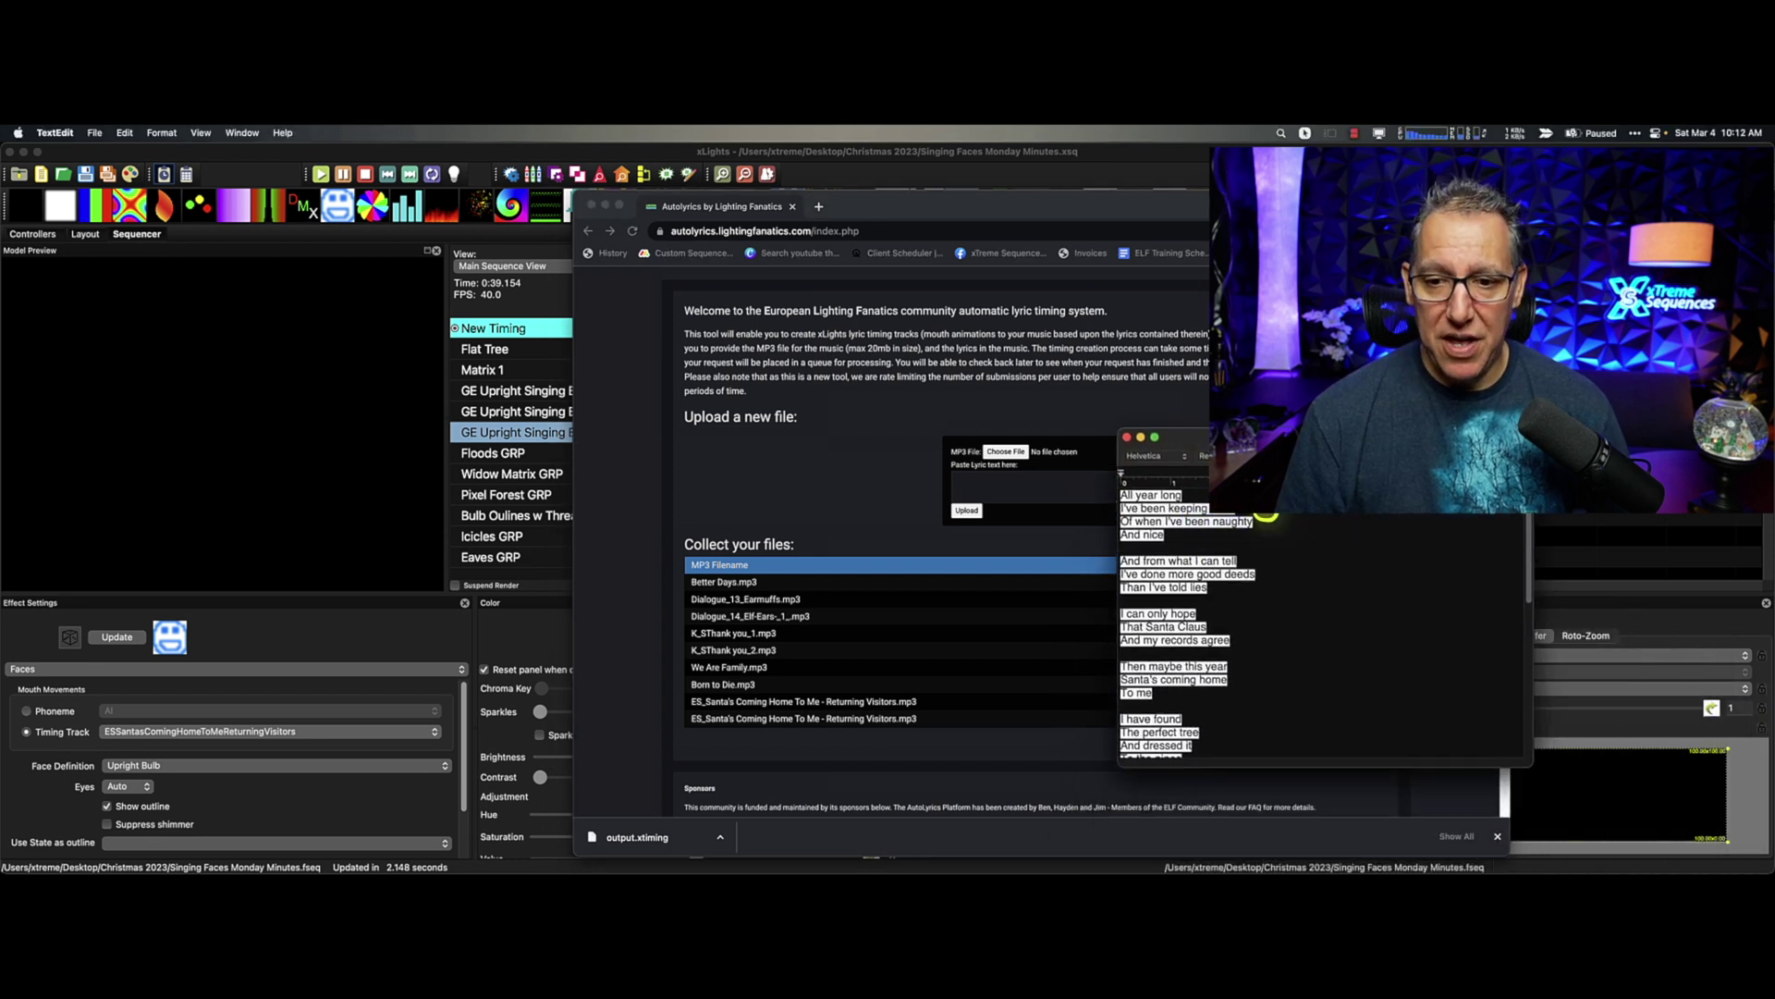
pyautogui.press('super+a')
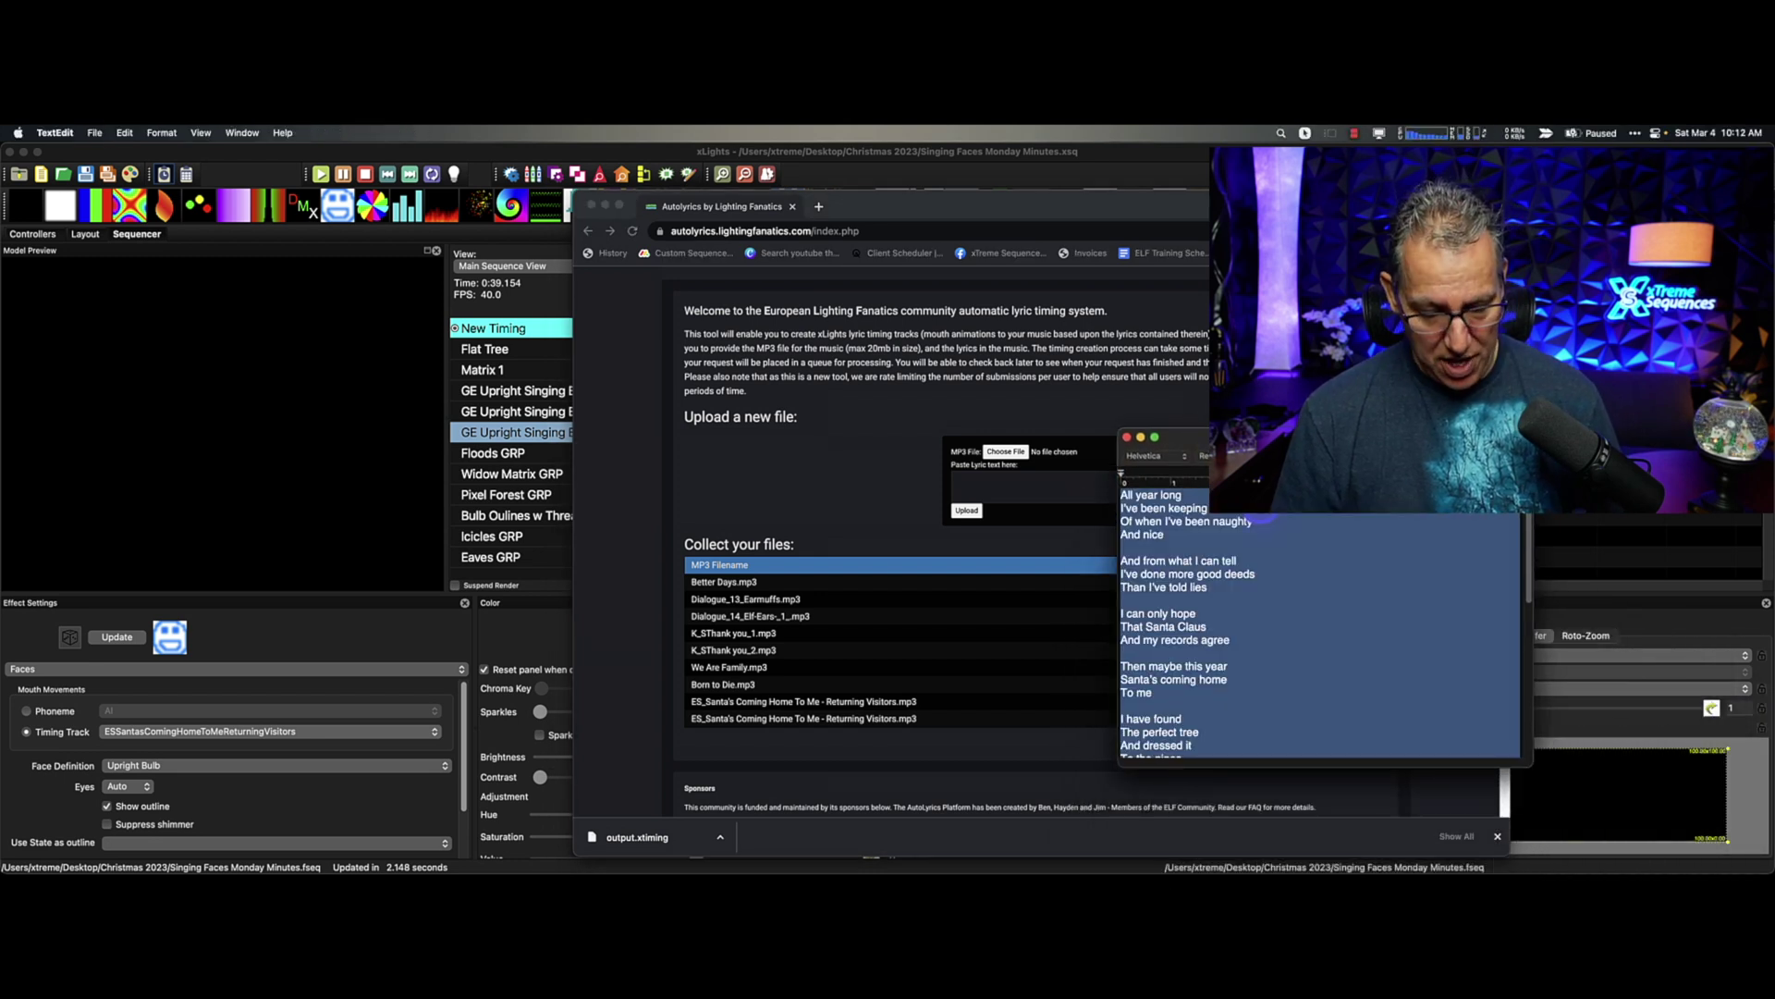
pyautogui.press('super+c')
pyautogui.click(993, 484)
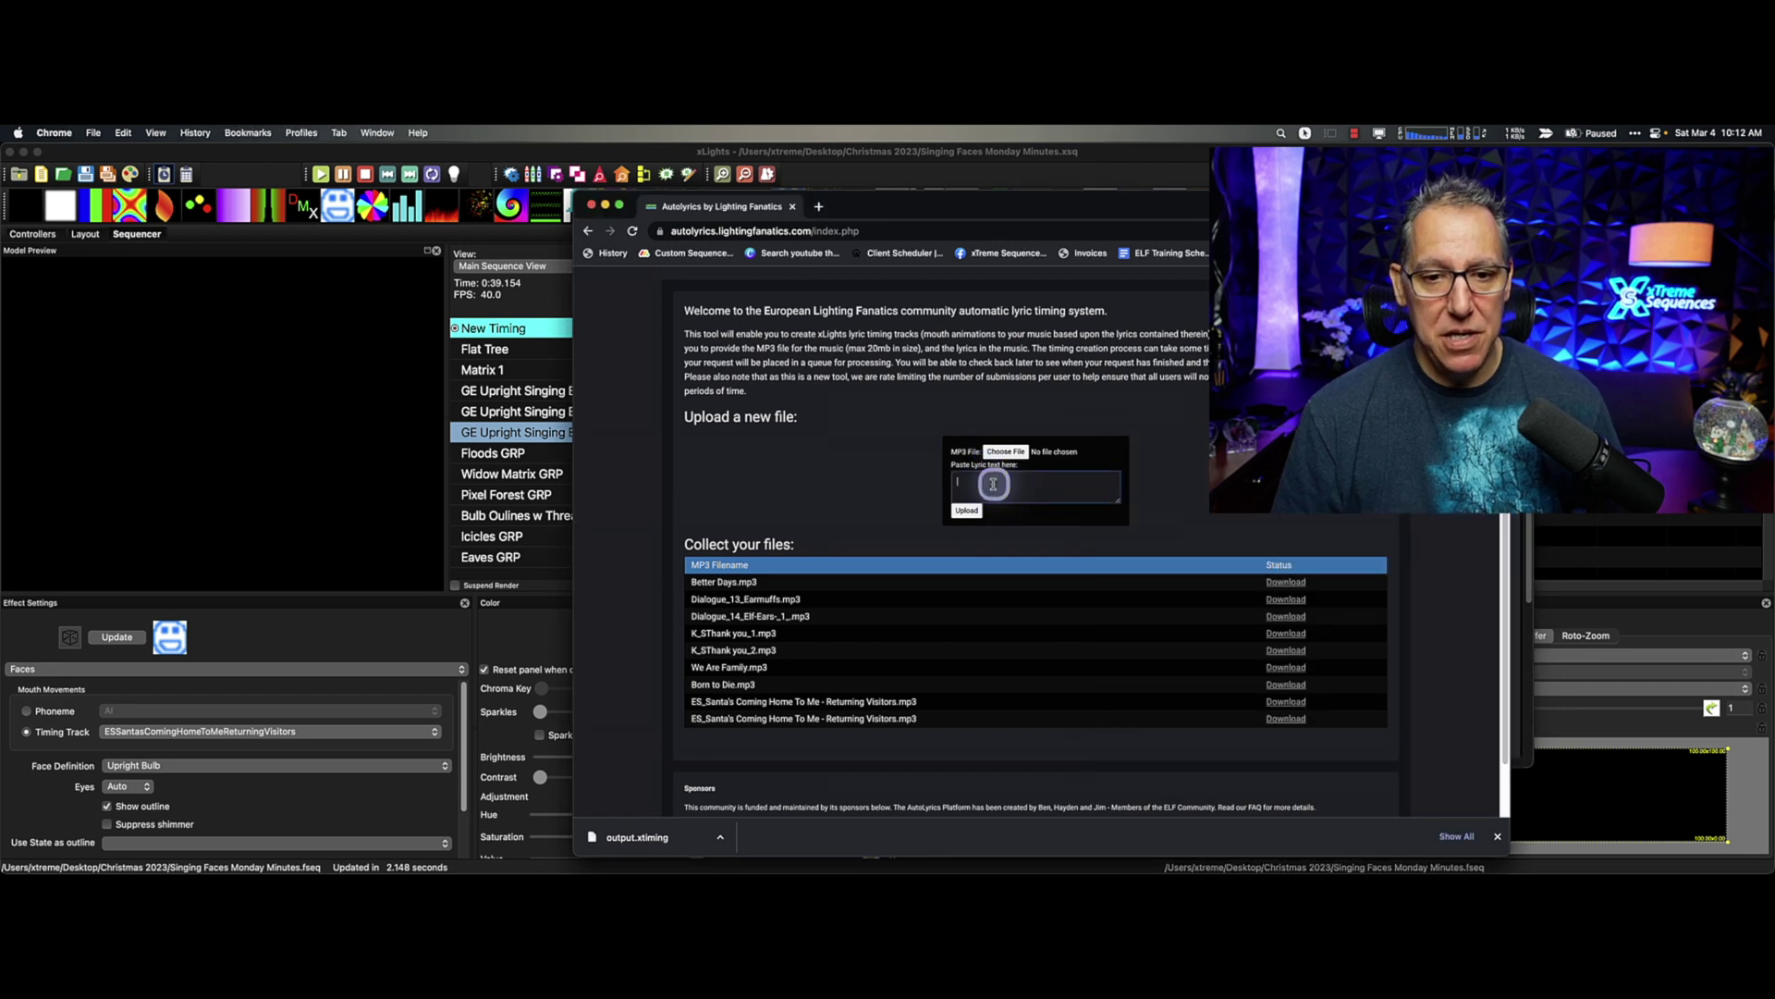
pyautogui.press('super+v')
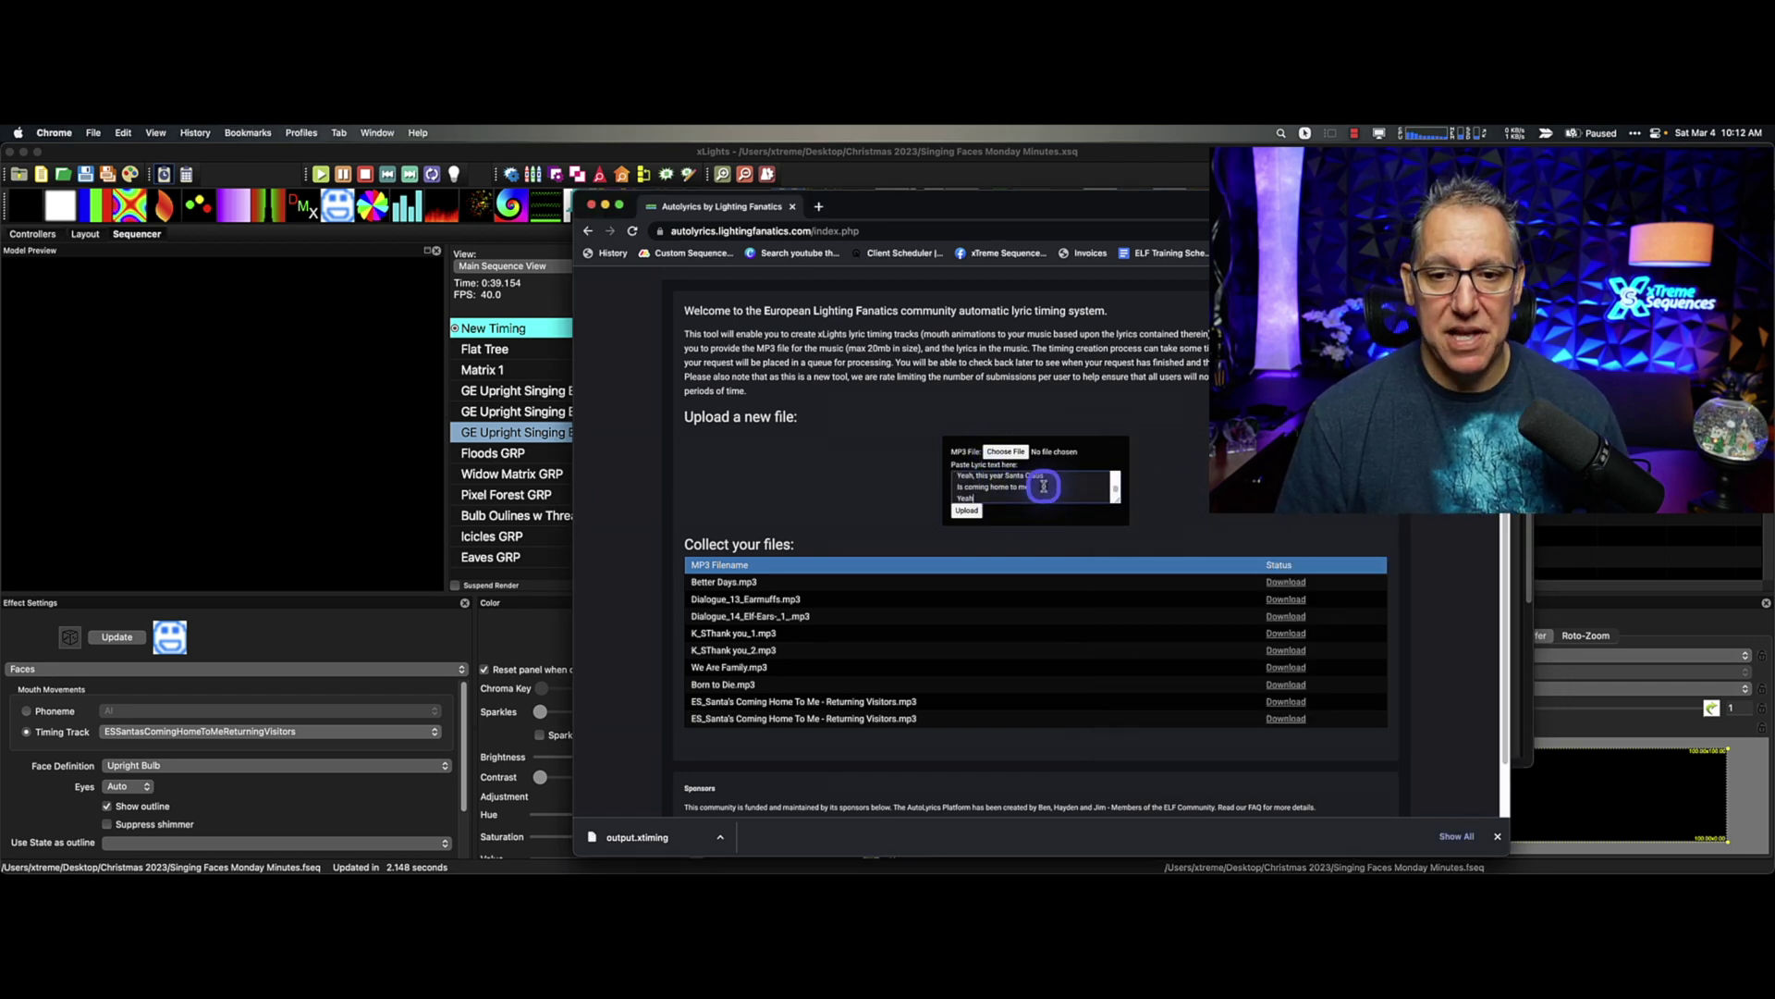
pyautogui.scroll(-5, 1043, 485)
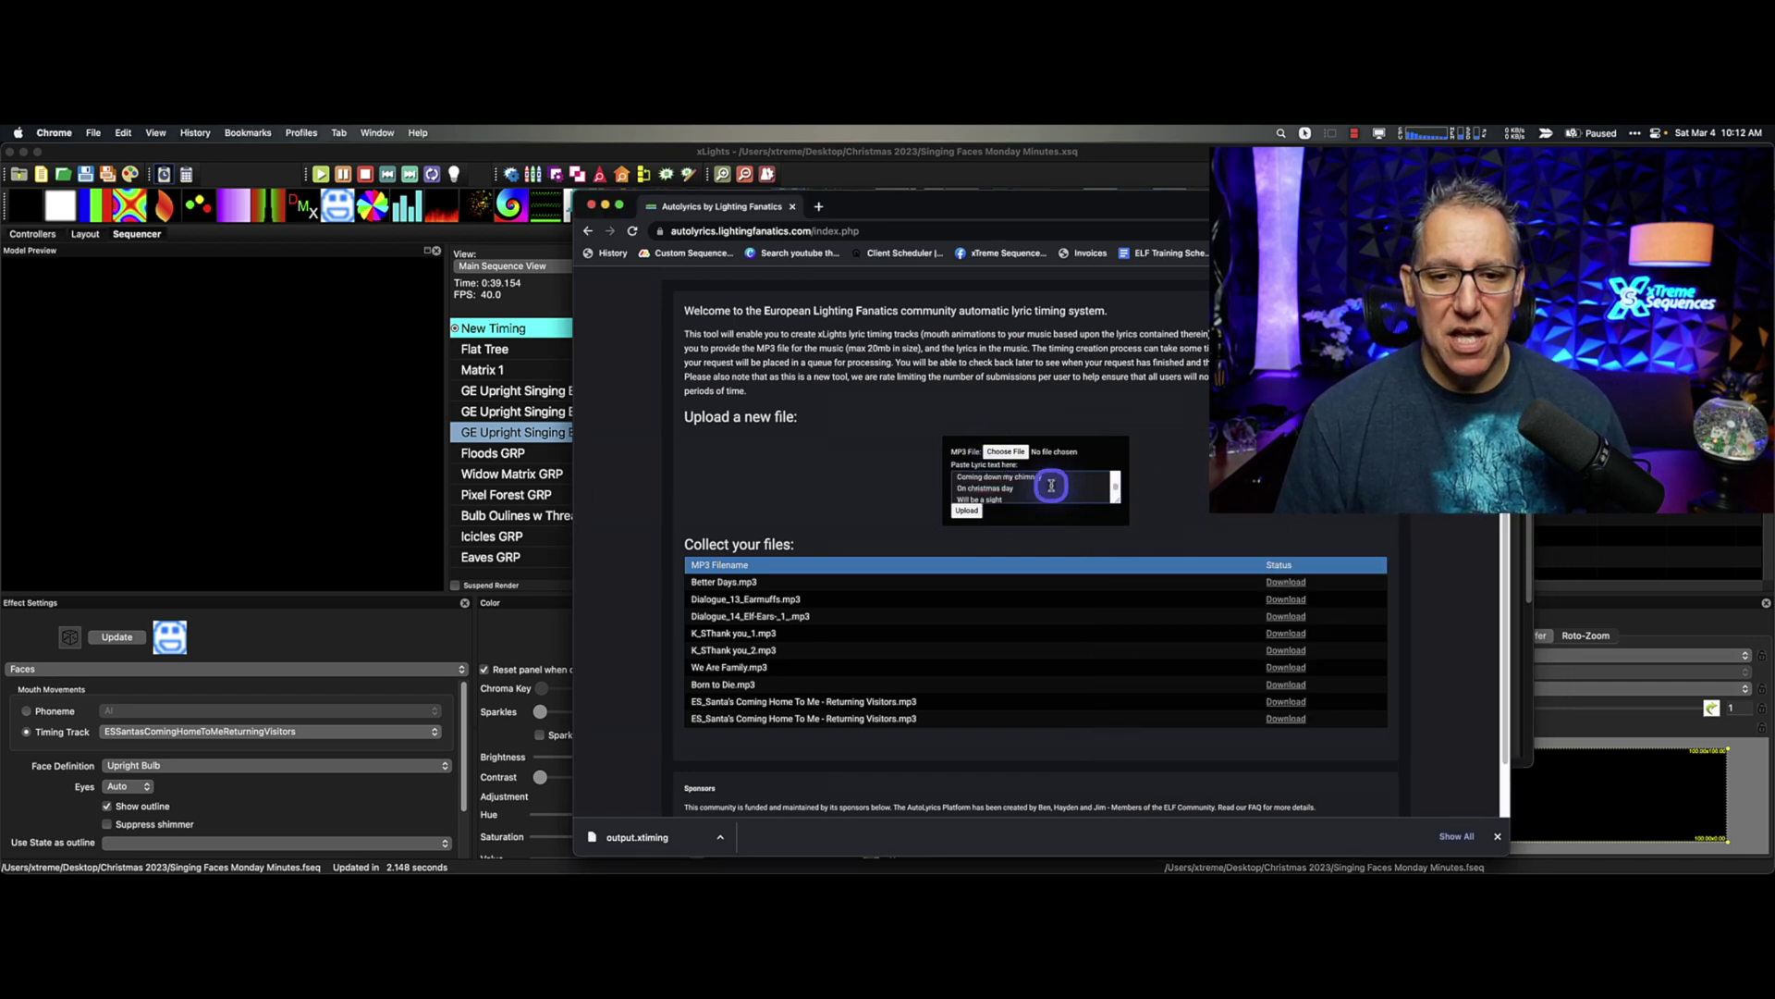
pyautogui.scroll(-5, 1052, 485)
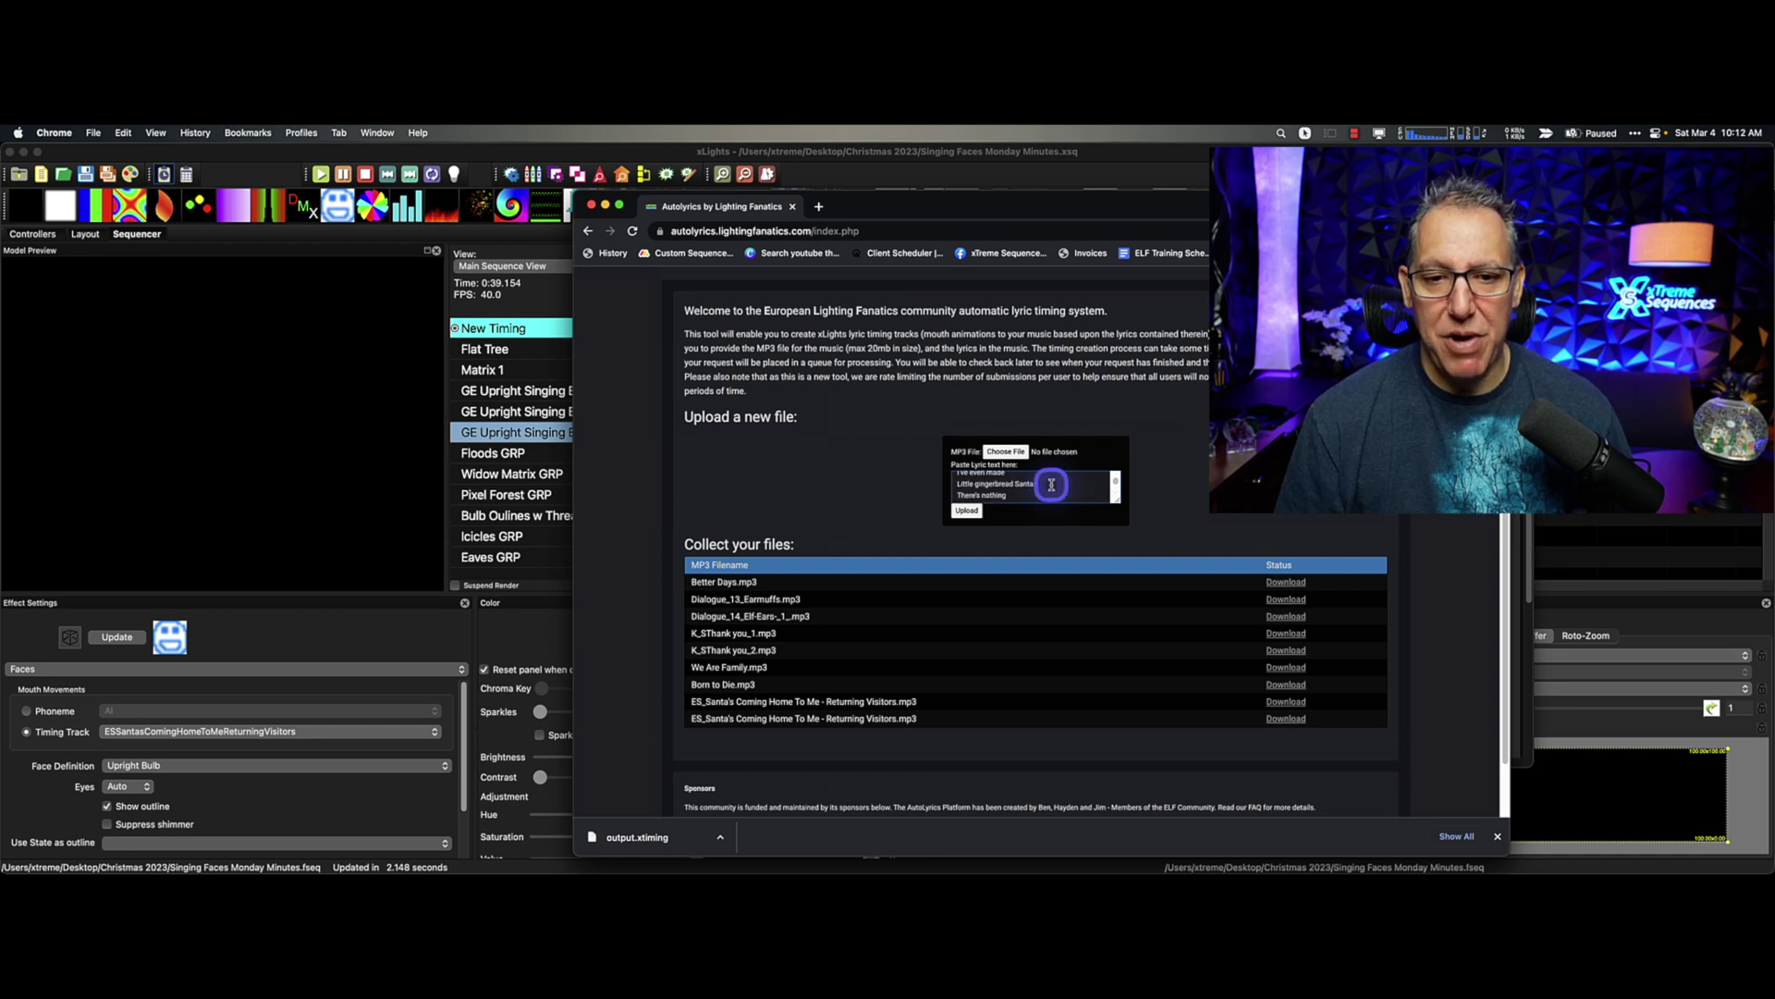
pyautogui.scroll(-4, 1051, 484)
pyautogui.scroll(-5, 1051, 484)
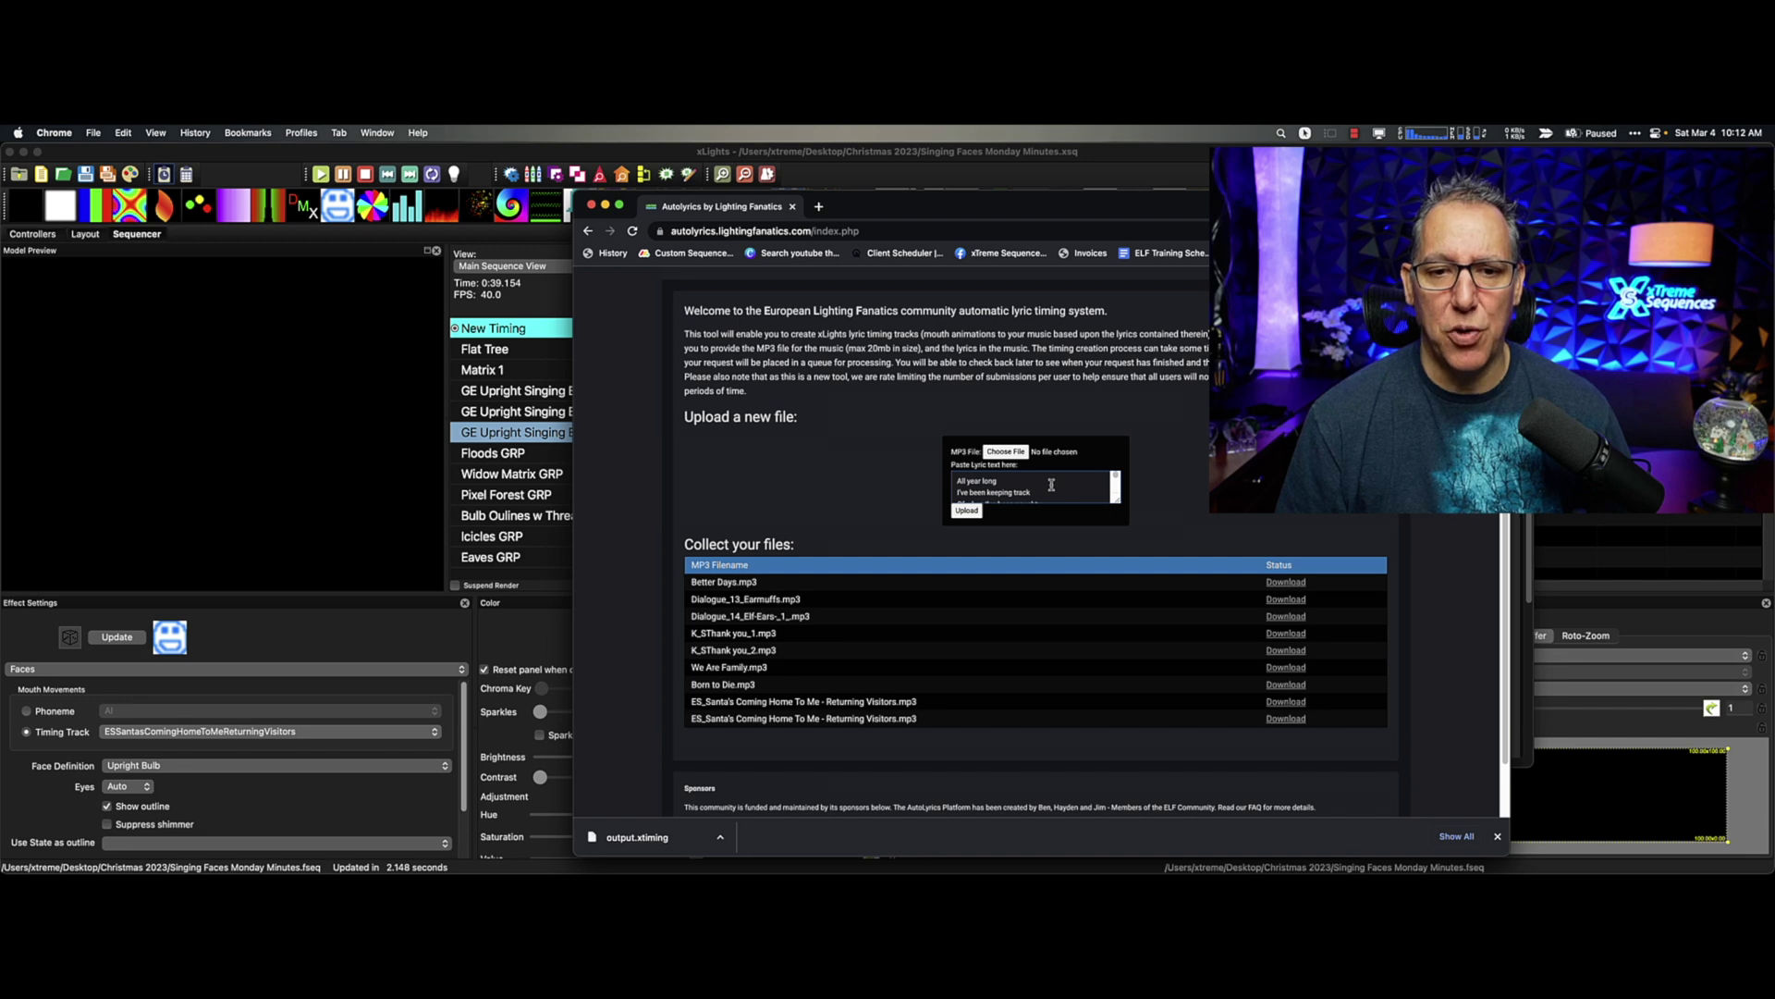
pyautogui.click(1010, 452)
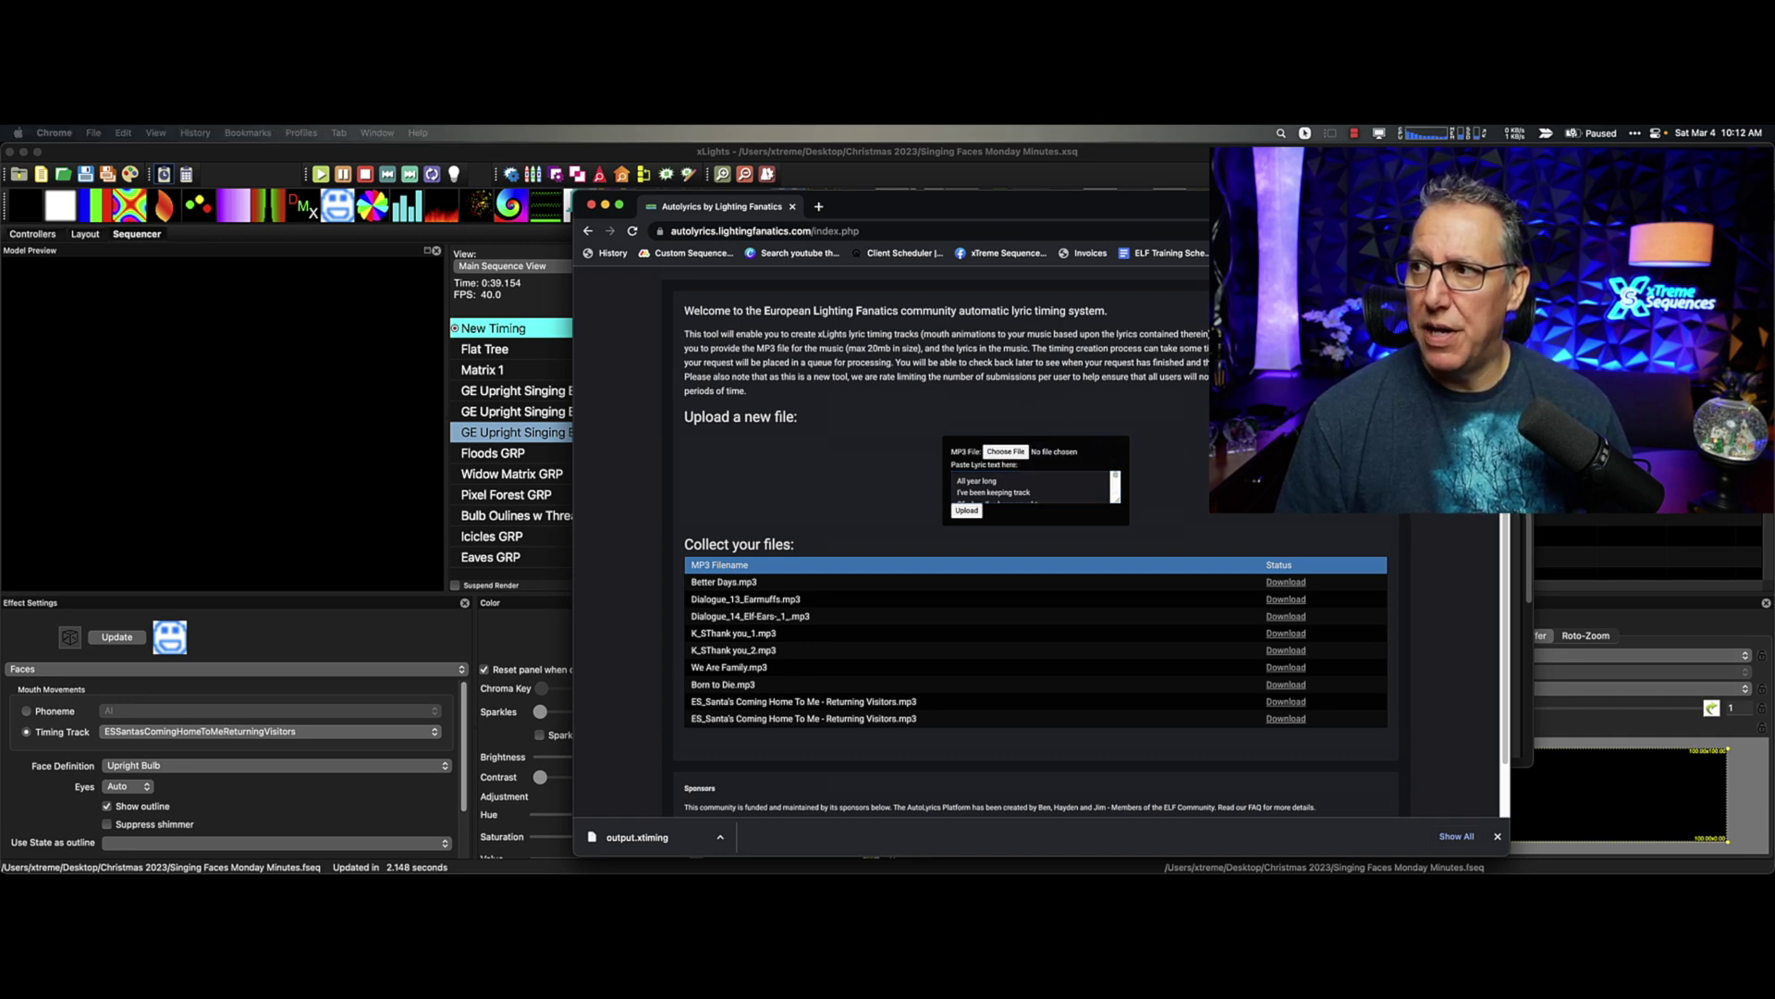
# Attach Santa's Coming Home To Me - Returning Visitors.mp3 from Downloads and upload it with the lyrics.
pyautogui.moveTo(396, 614); pyautogui.dragTo(474, 406)
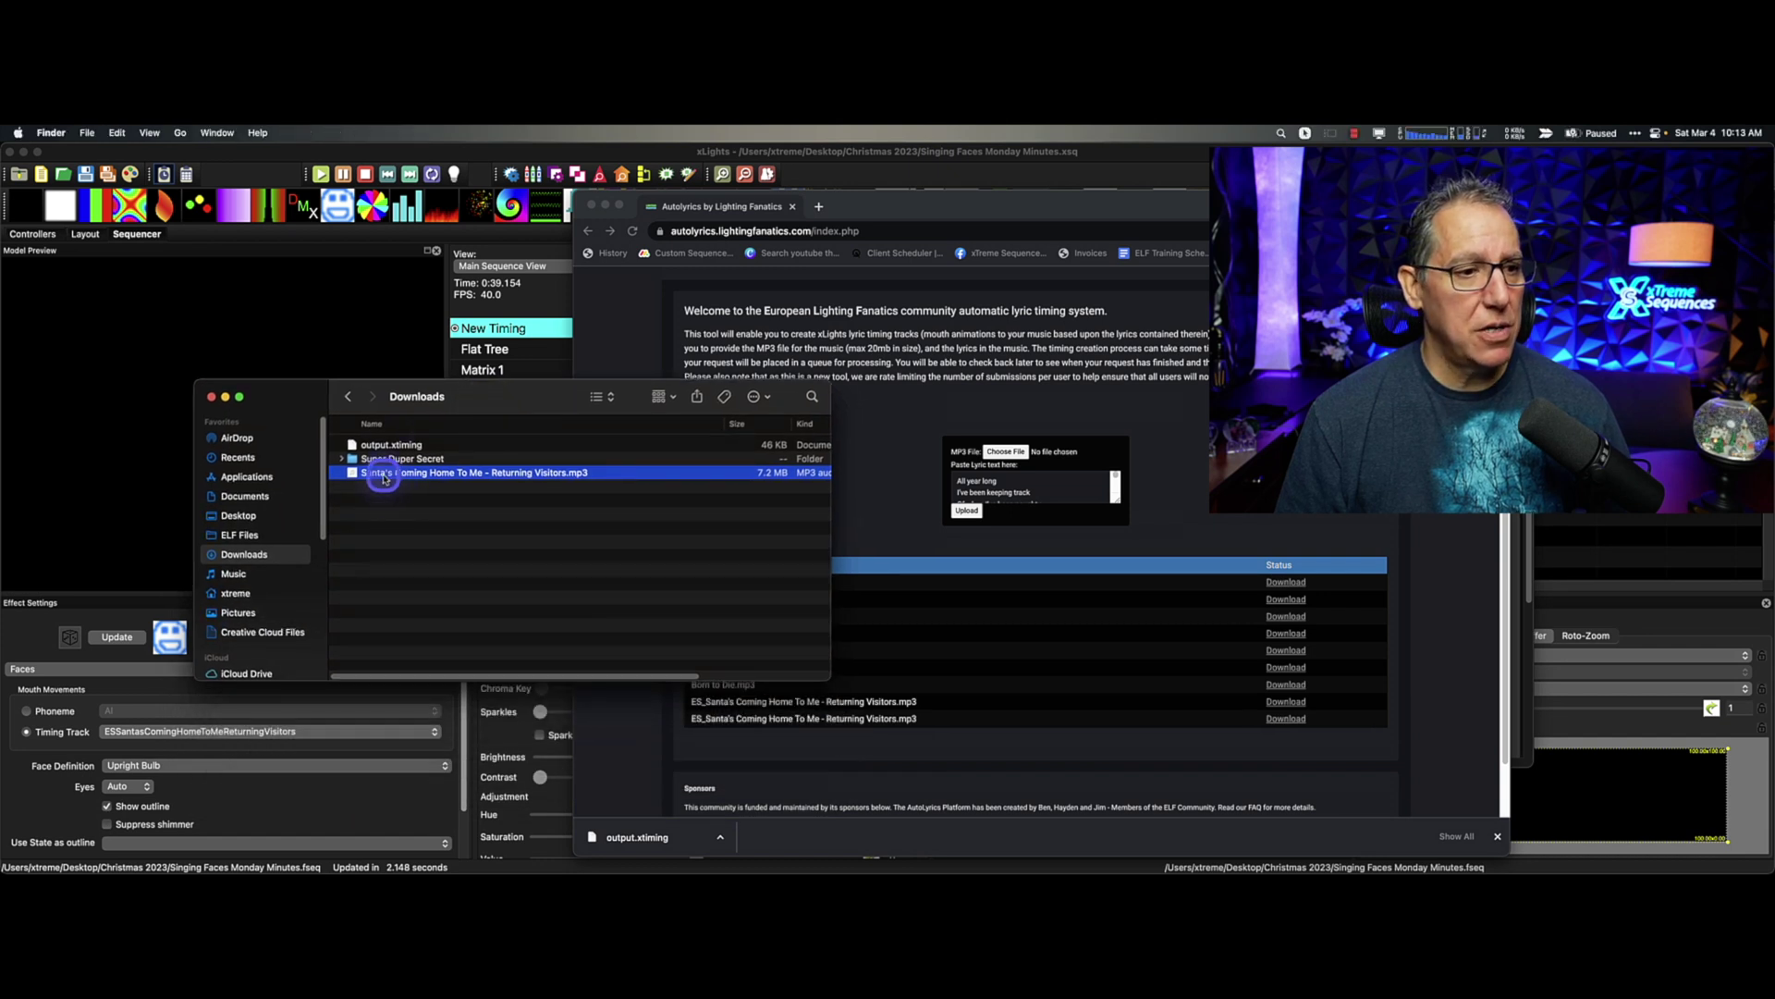
pyautogui.moveTo(388, 473); pyautogui.dragTo(1010, 462)
pyautogui.click(971, 514)
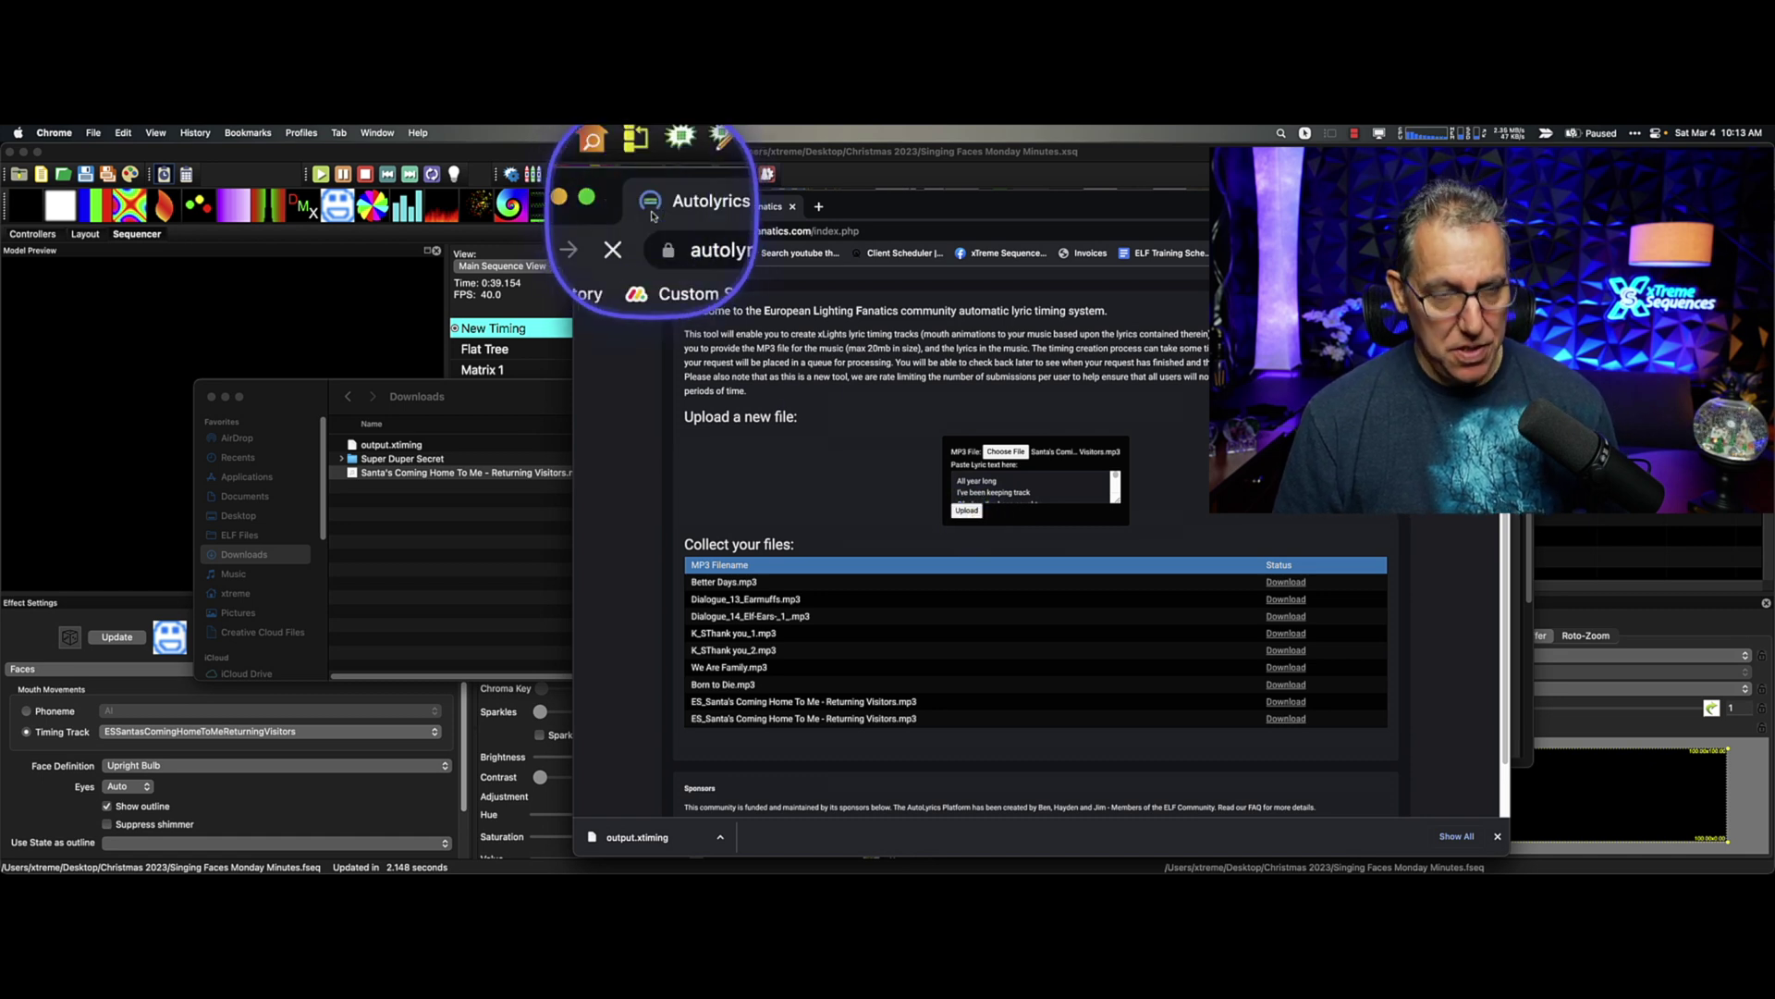
# Reload the Autolyrics page to confirm the song is Processing, then hide Chrome.
pyautogui.scroll(-3, 1332, 578)
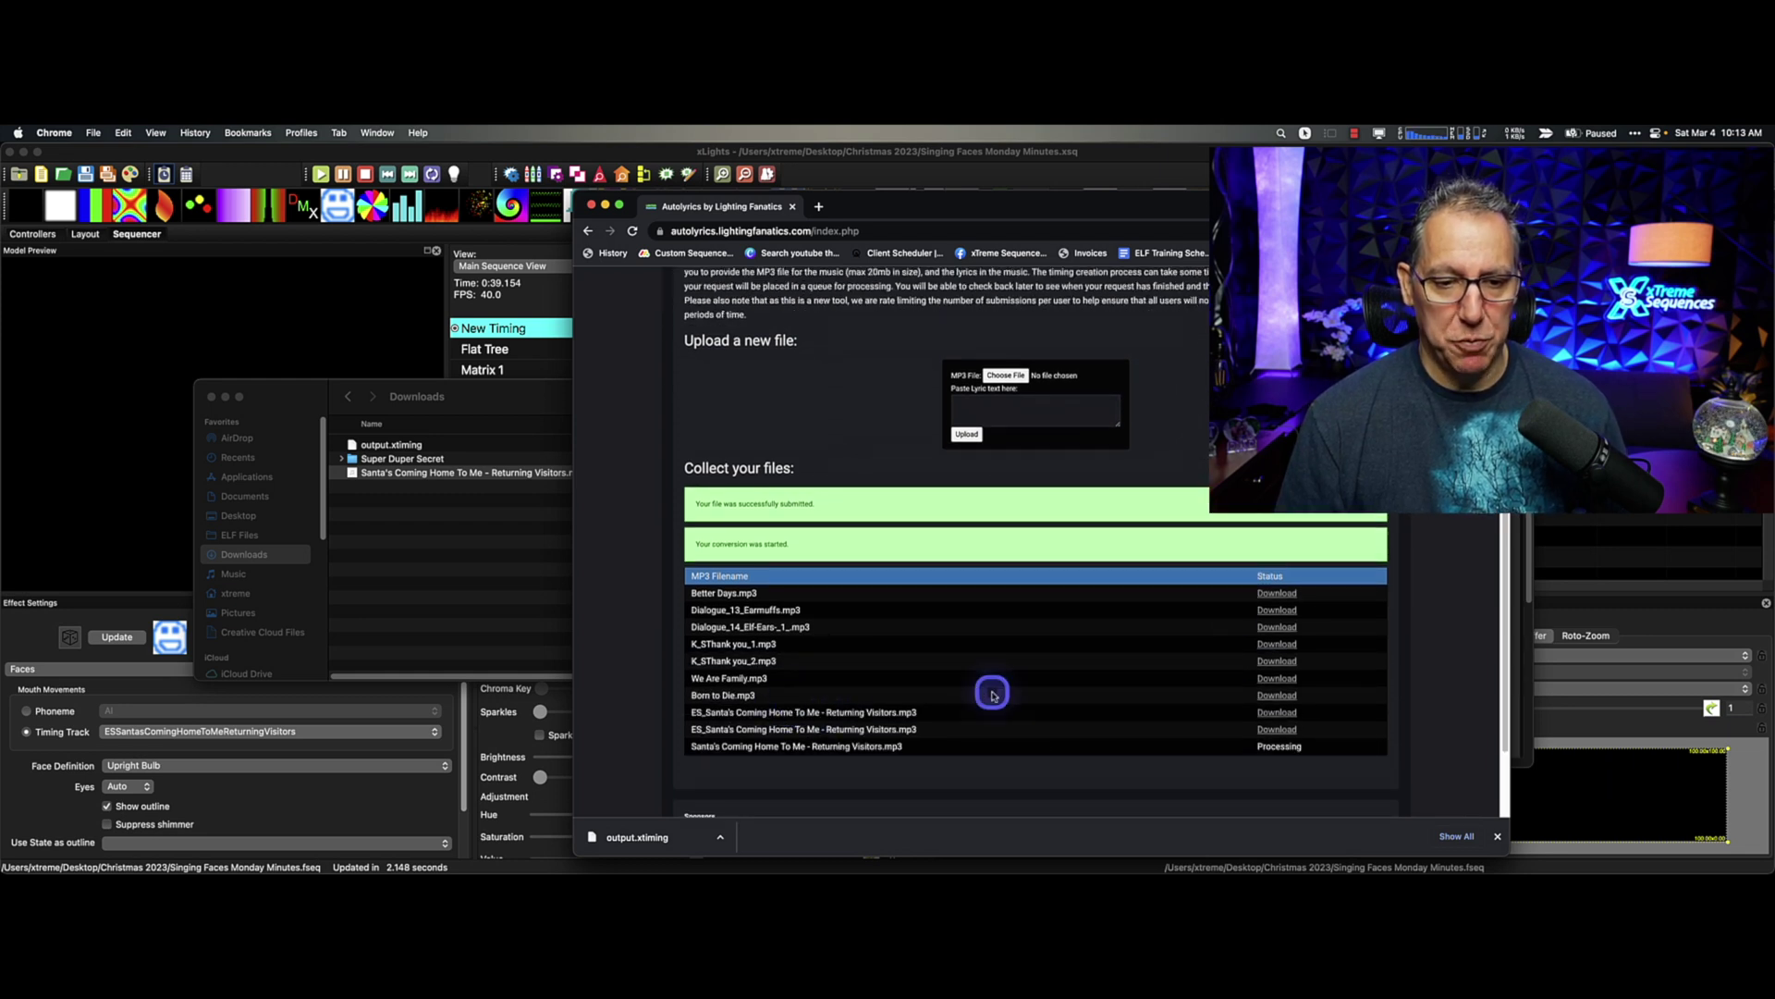
pyautogui.scroll(-1, 992, 693)
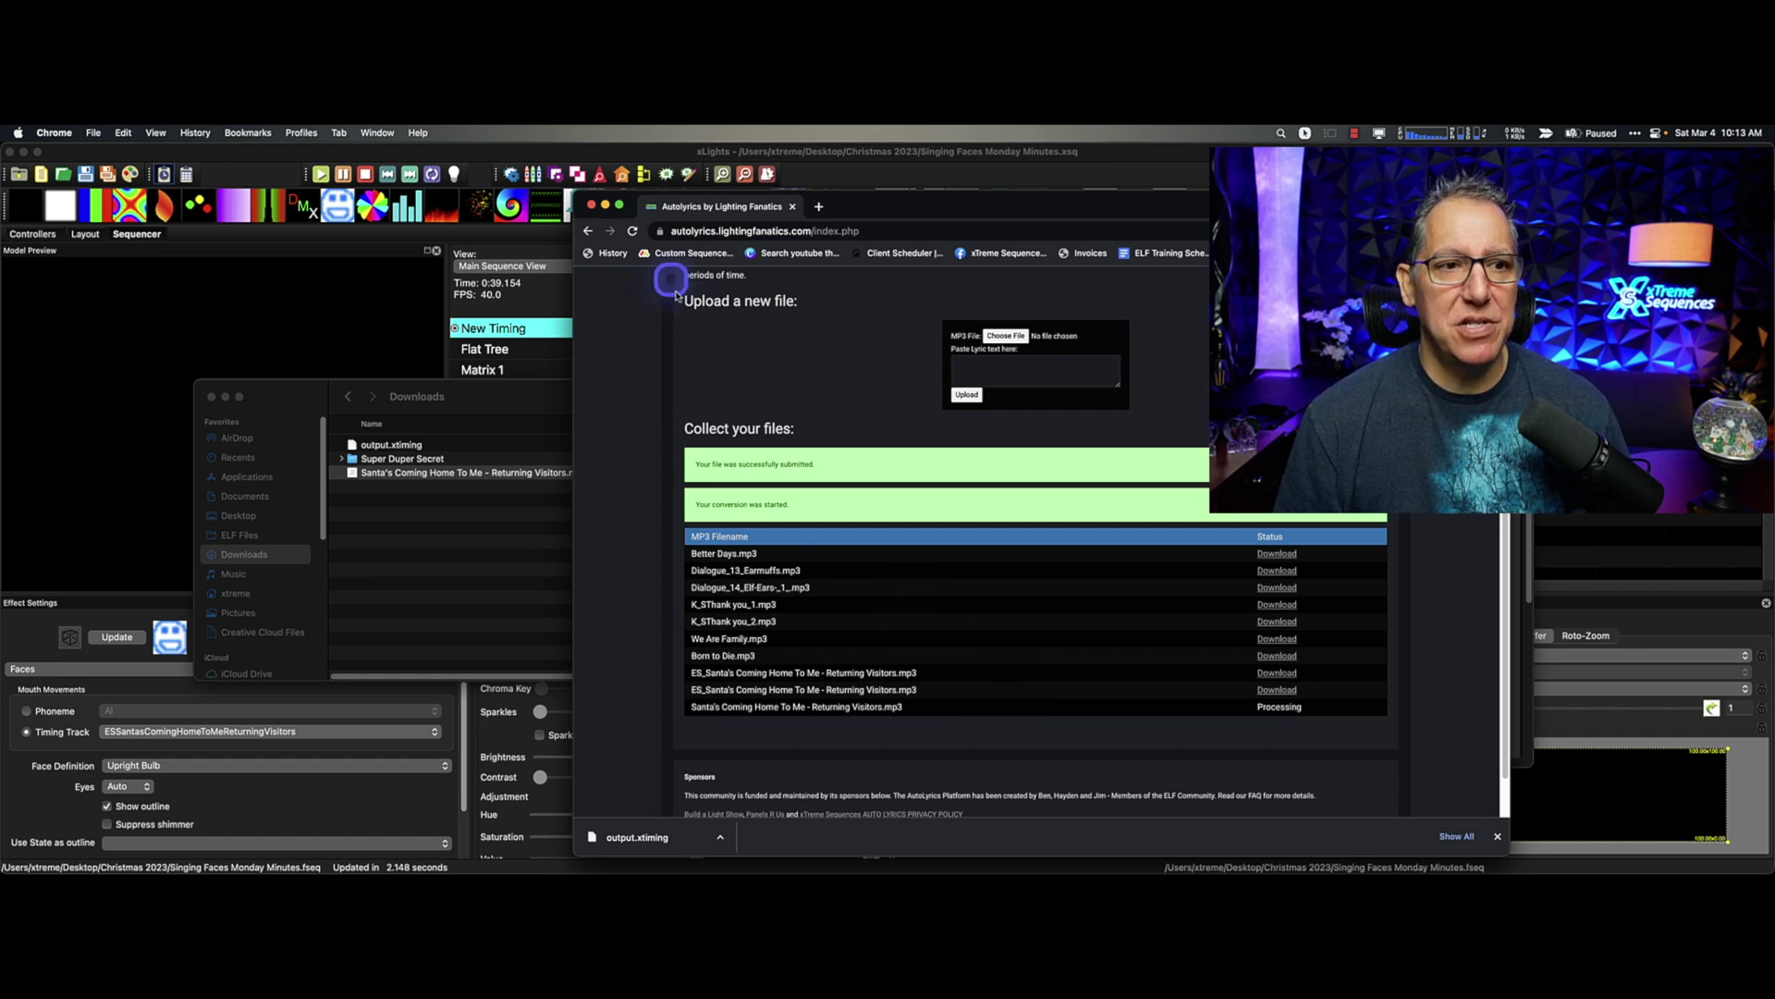
pyautogui.click(633, 232)
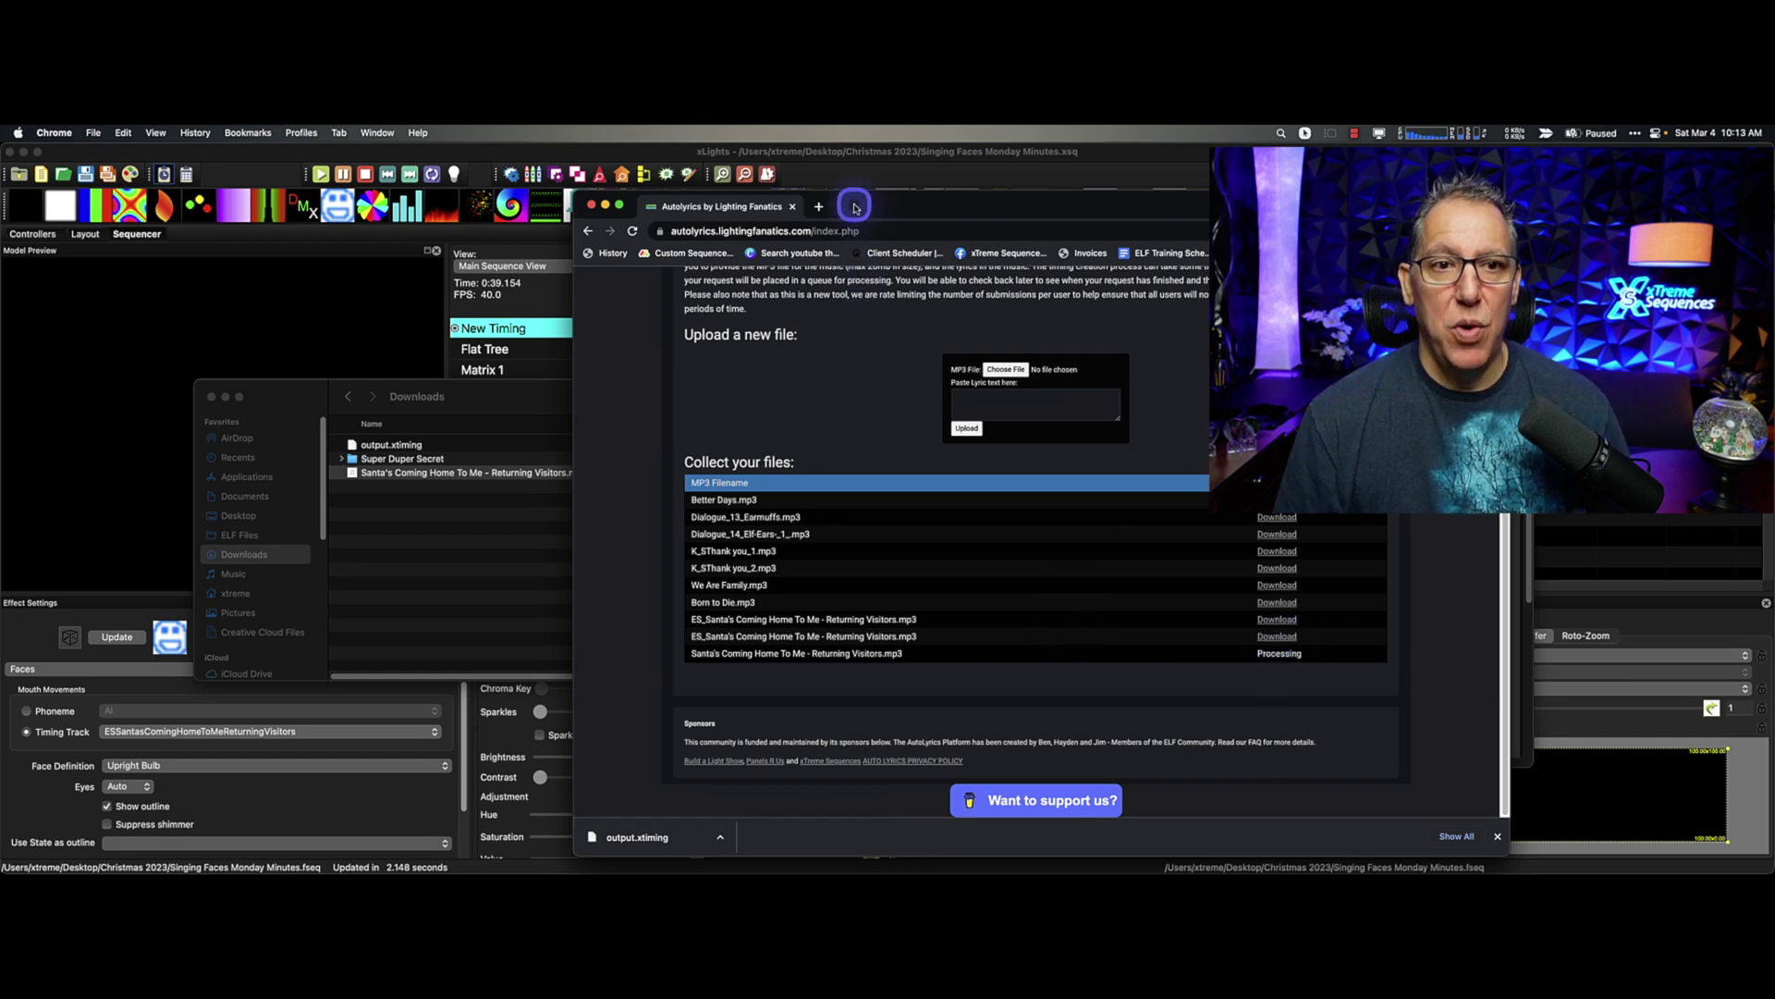
pyautogui.press('super+h')
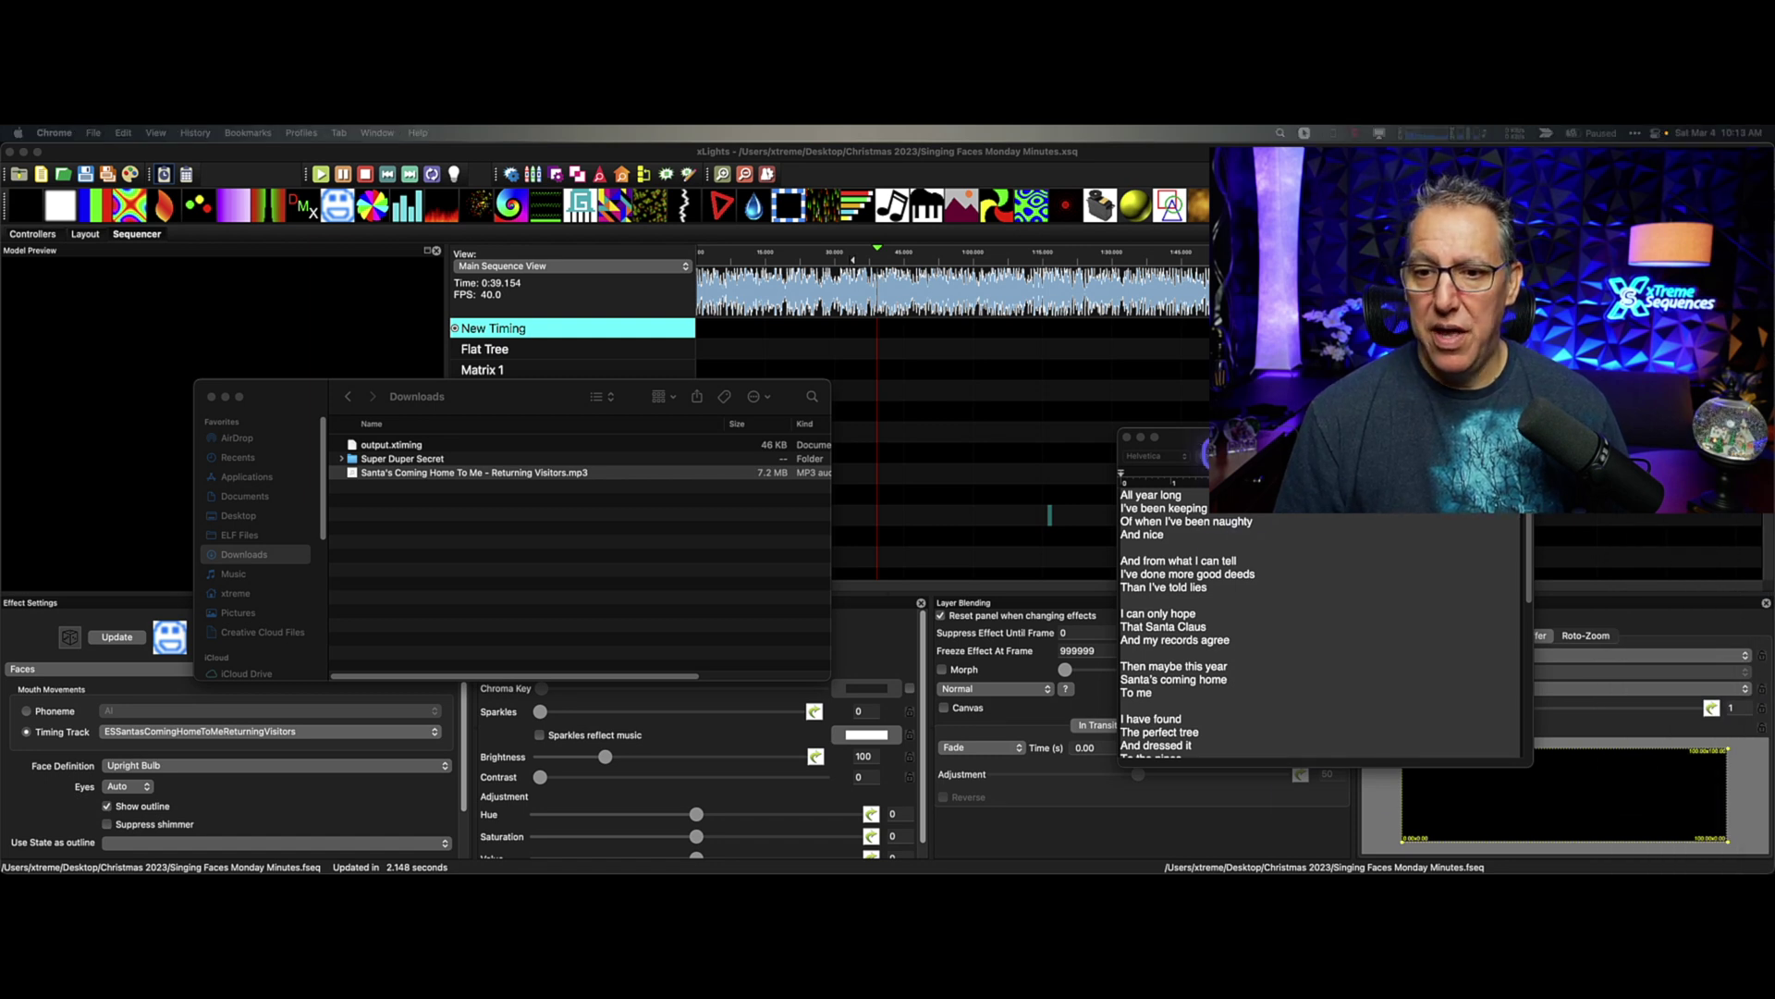
# Close the lyrics document and confirm output.xtiming is in Downloads before closing that window.
pyautogui.press('super+w')
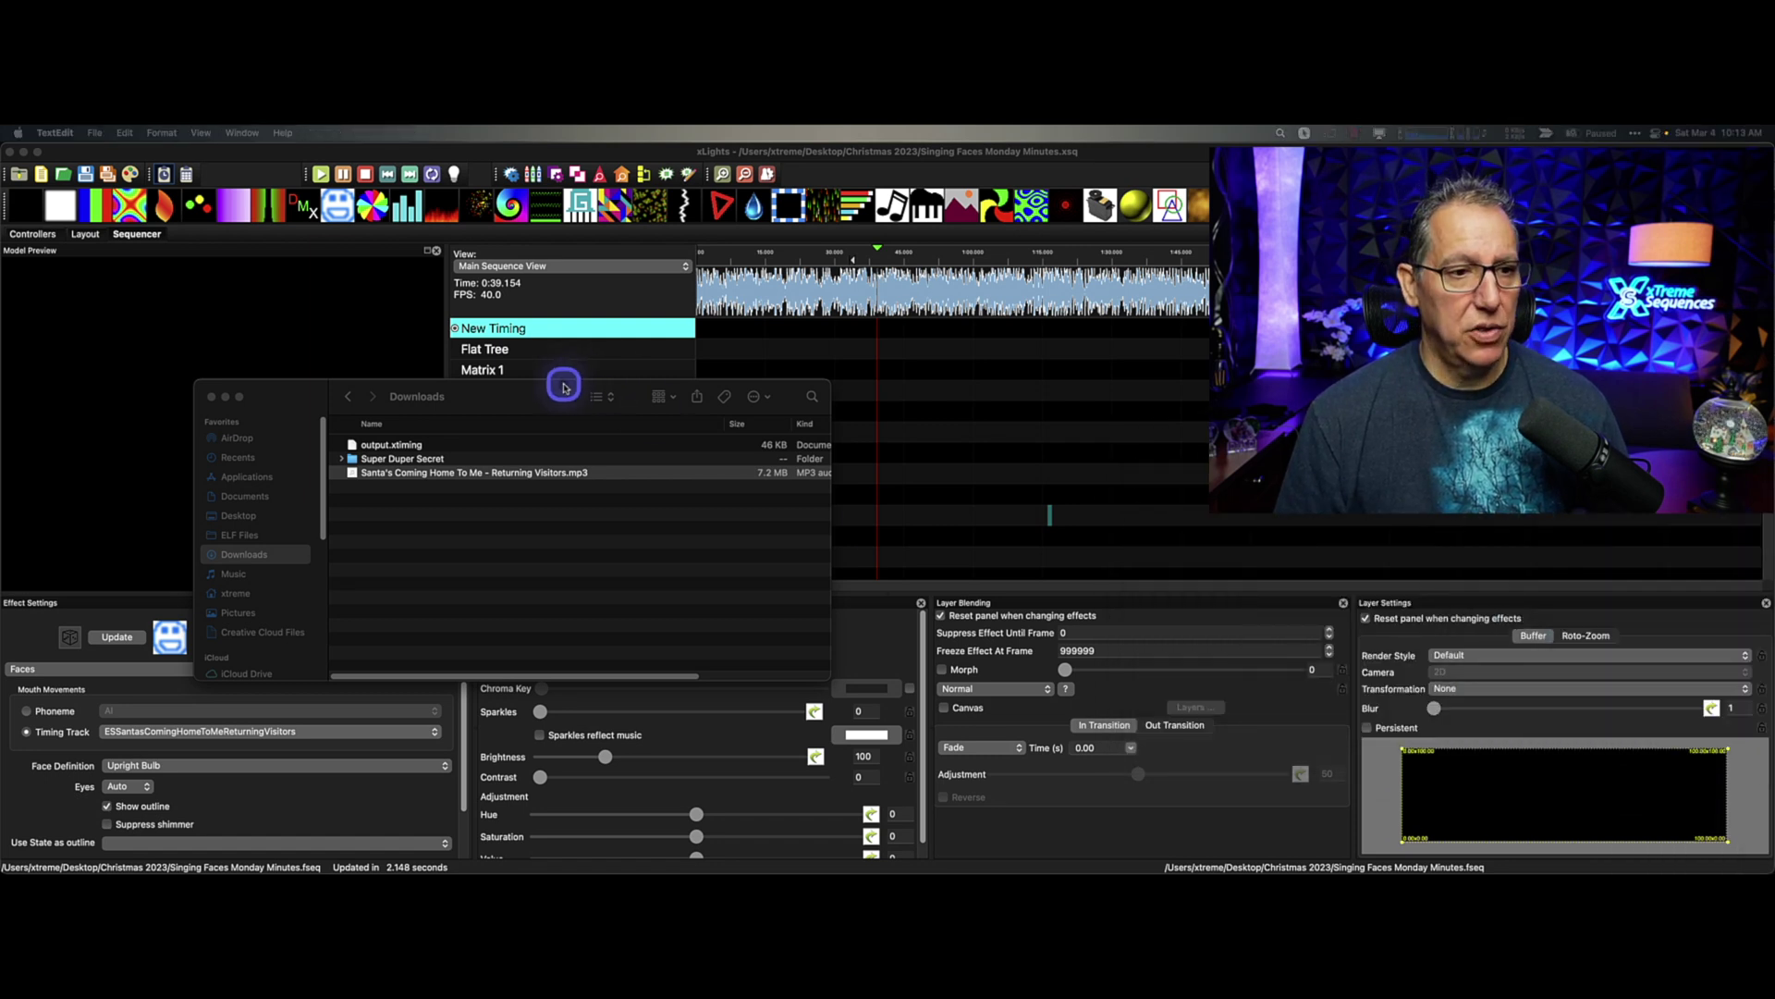
pyautogui.moveTo(561, 388); pyautogui.dragTo(1213, 370)
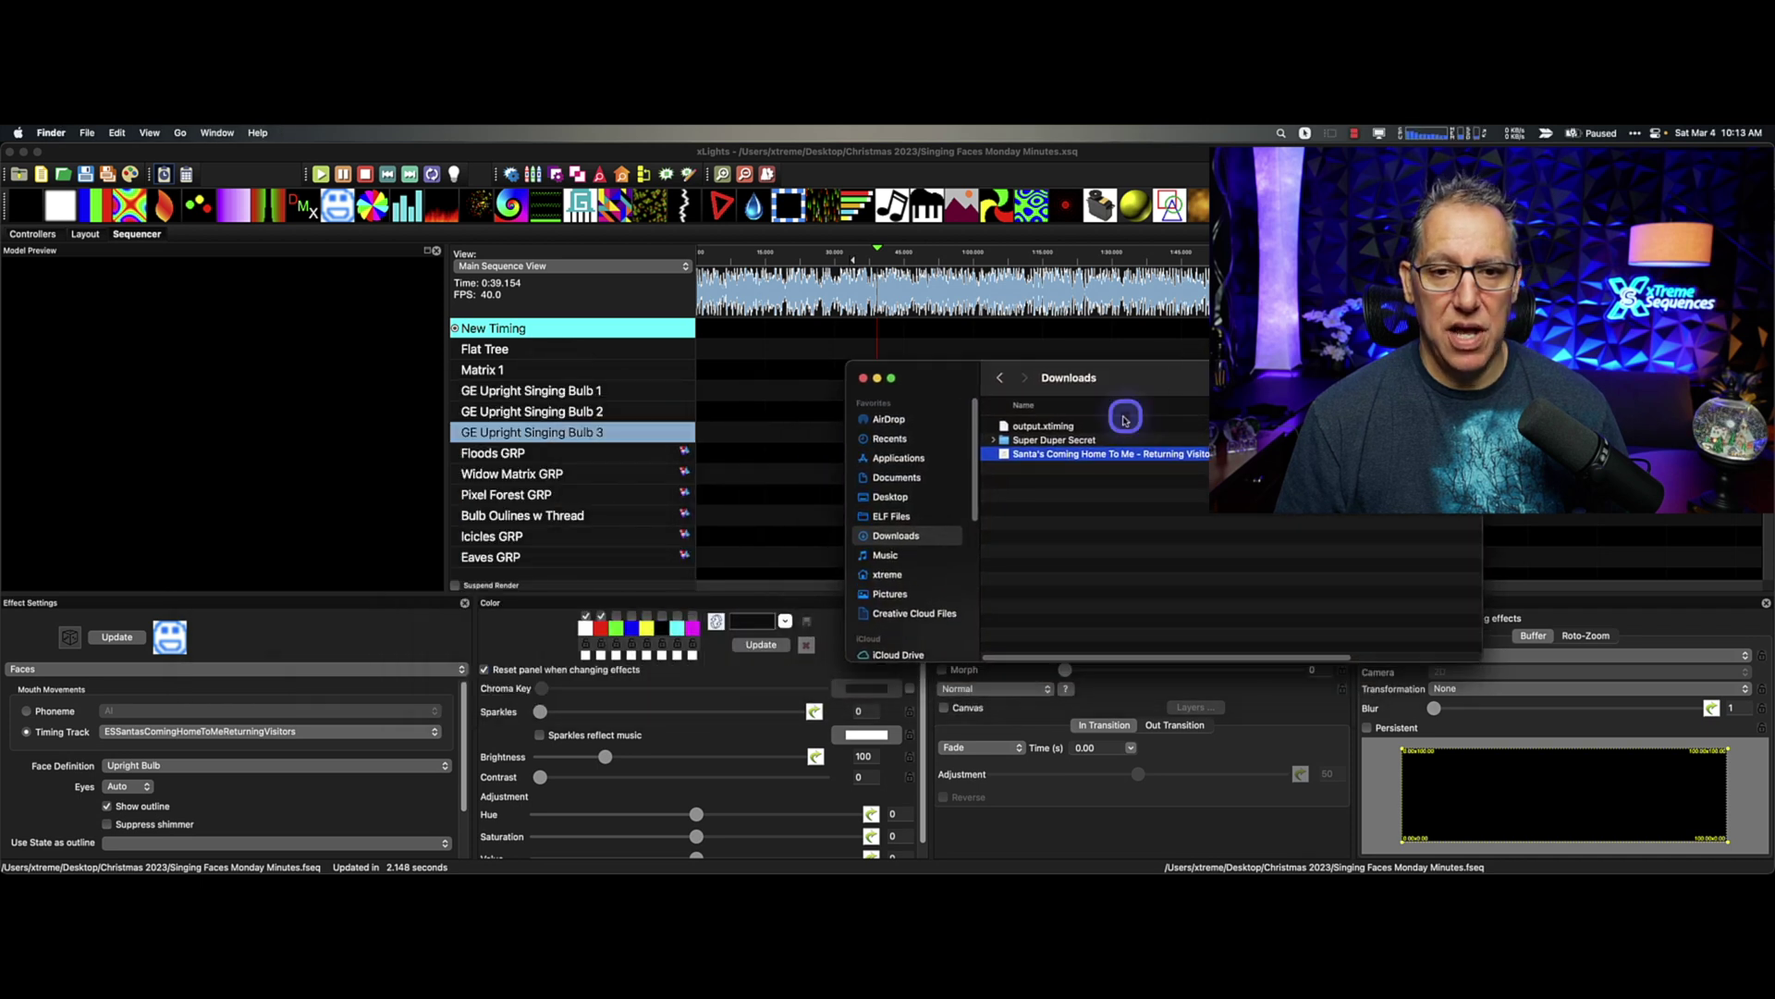
pyautogui.click(1044, 428)
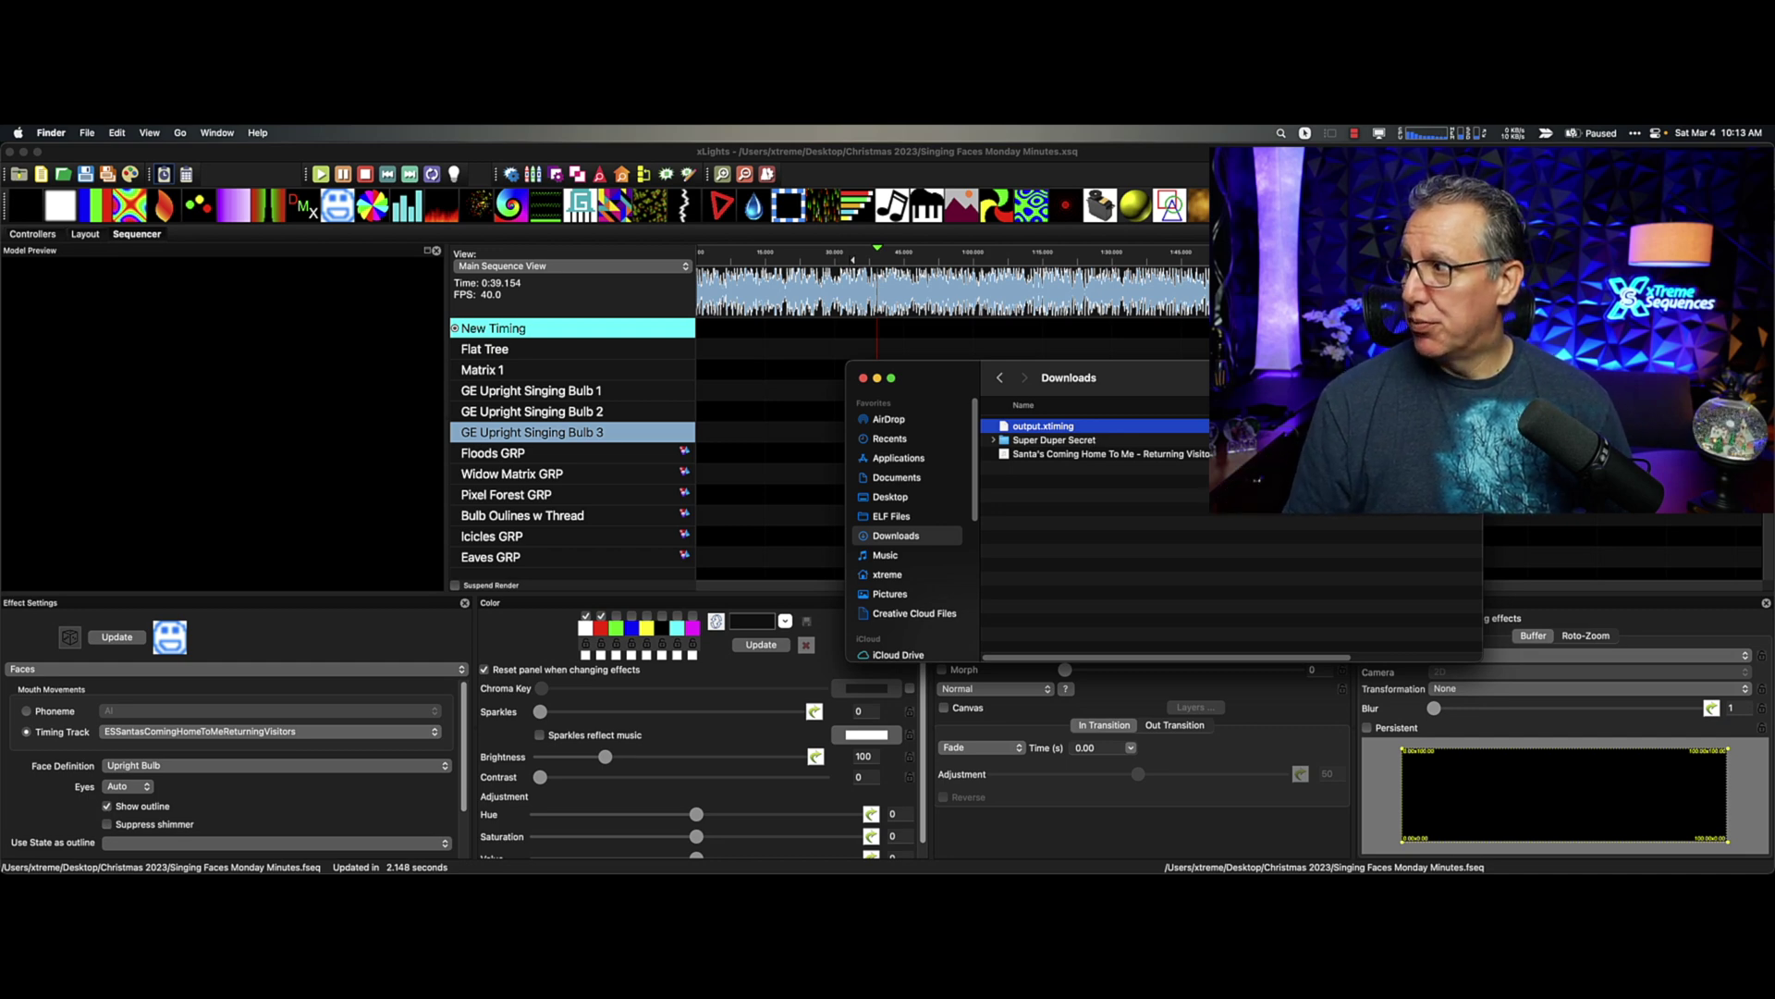
pyautogui.press('super+w')
# Check the Autolyrics page, then hide Chrome and the Downloads window to leave only xLights.
pyautogui.moveTo(793, 297); pyautogui.dragTo(888, 191)
pyautogui.click(953, 392)
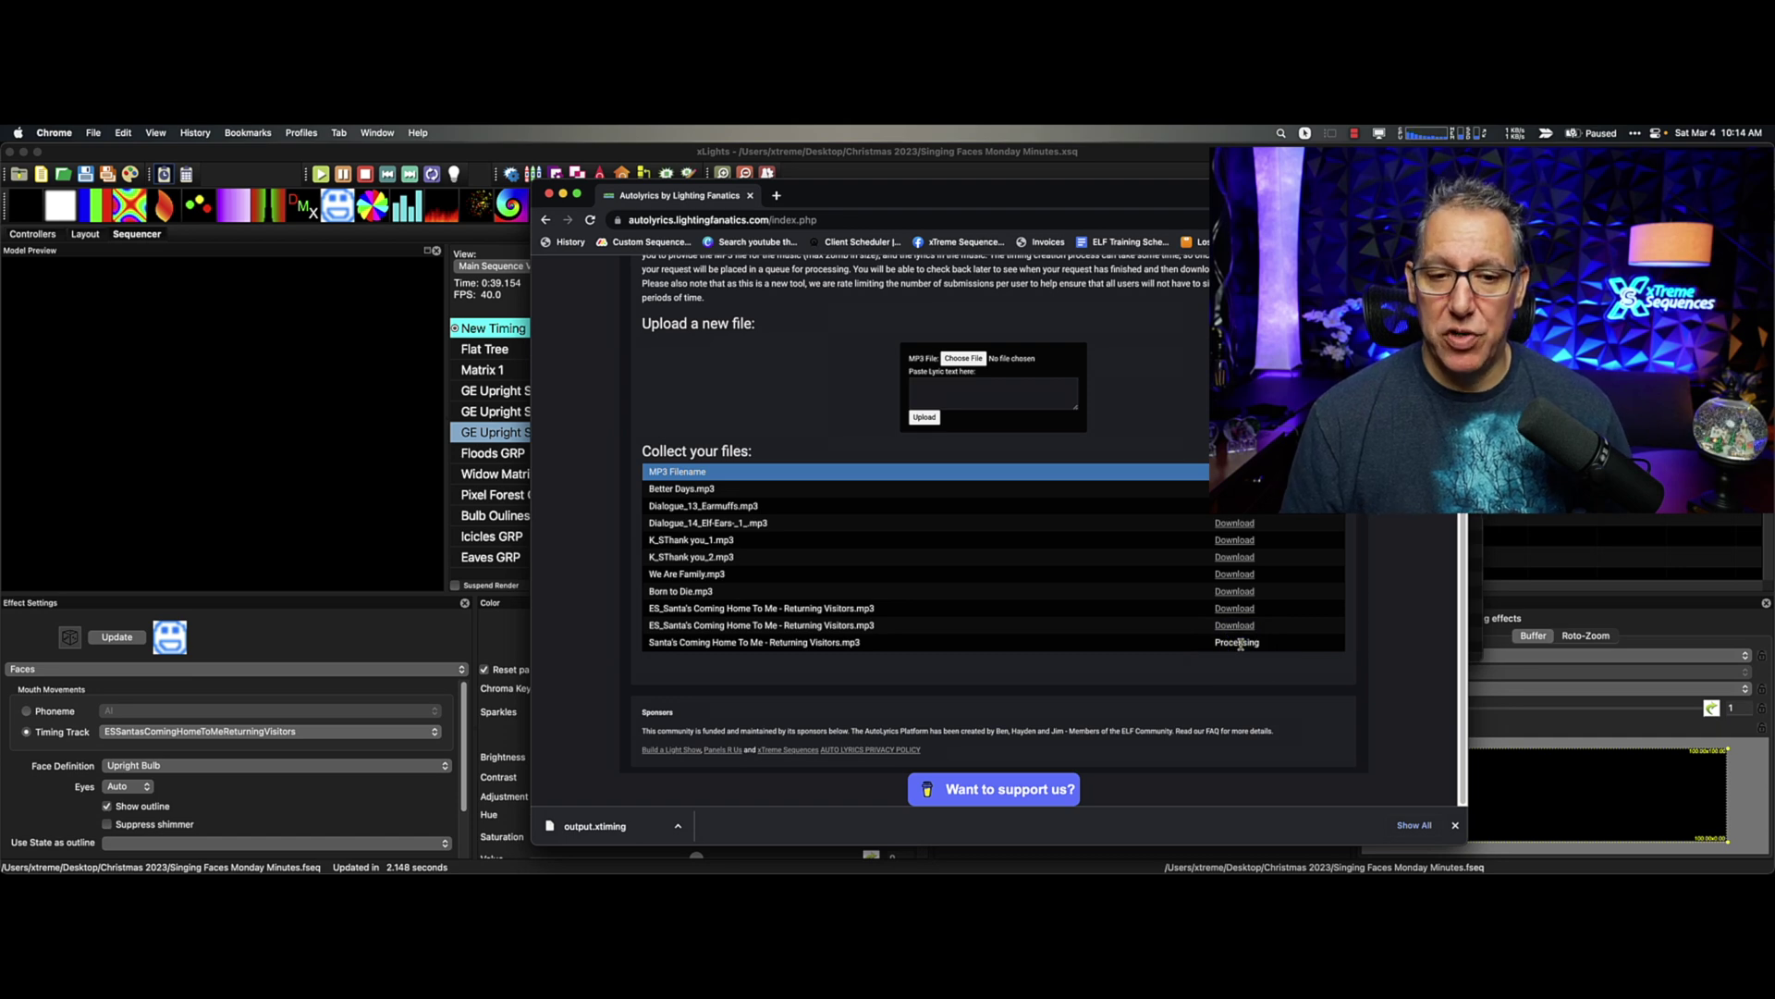
pyautogui.moveTo(831, 194); pyautogui.dragTo(897, 195)
pyautogui.press('super+h')
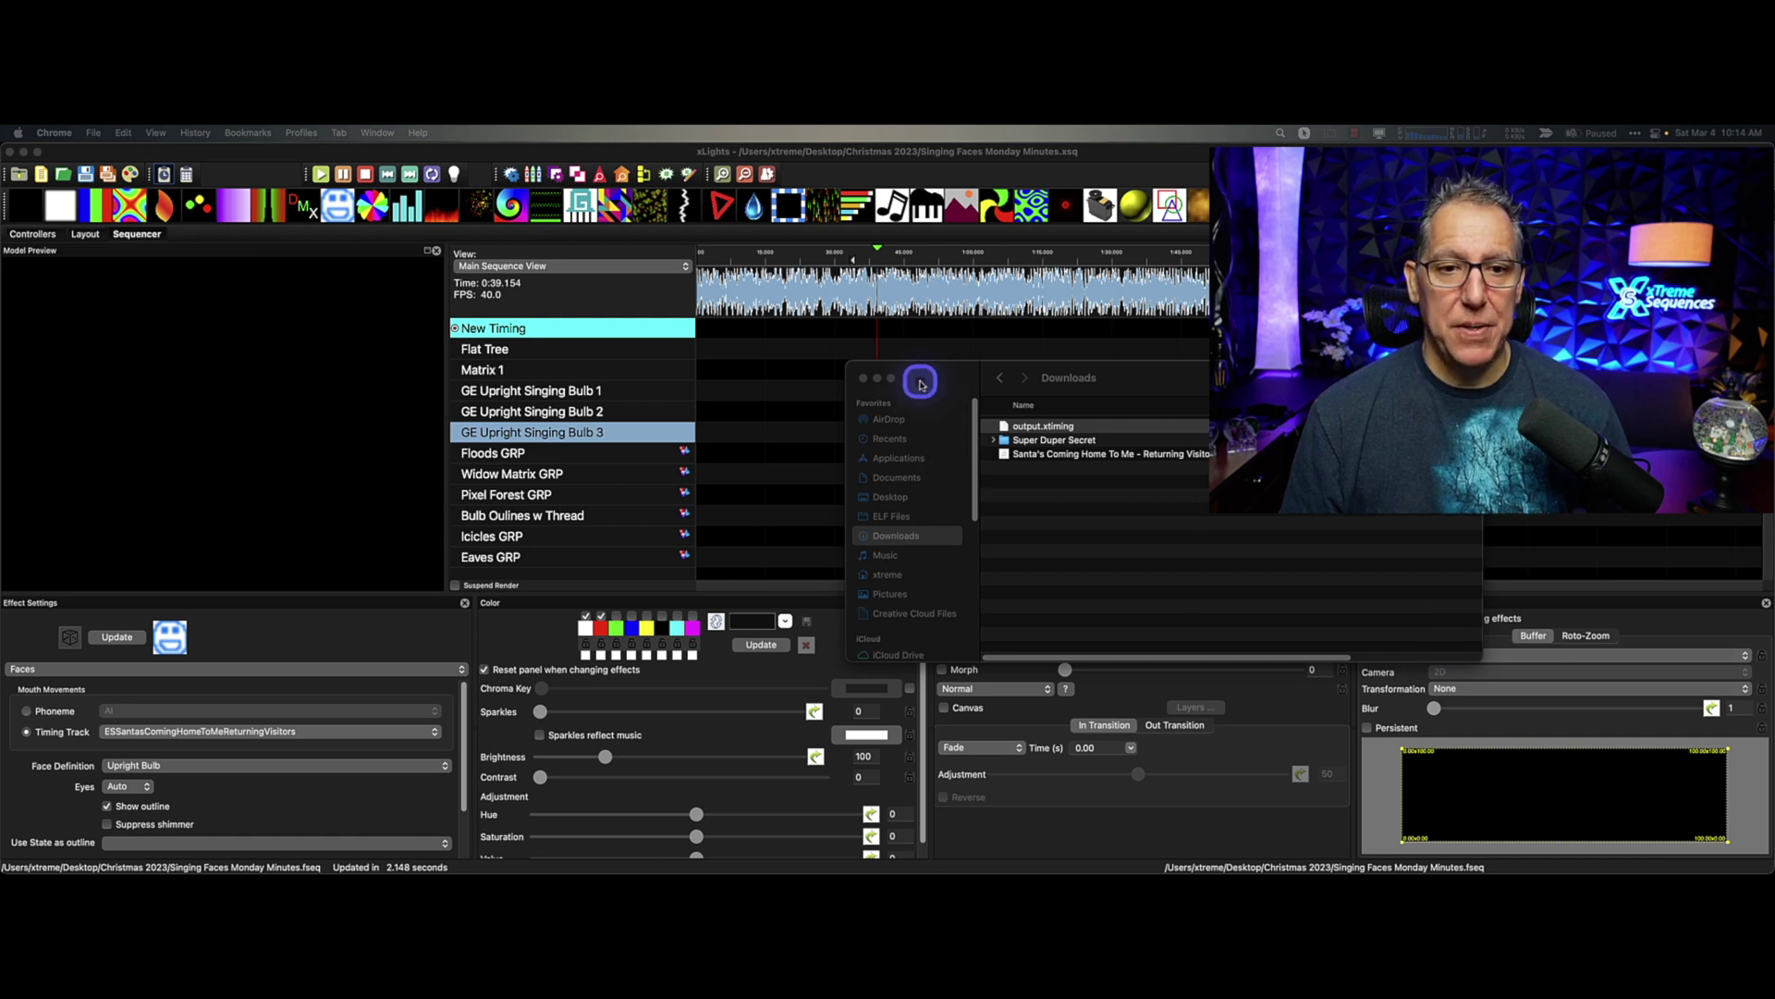
pyautogui.moveTo(931, 377); pyautogui.dragTo(1019, 376)
pyautogui.press('super+h')
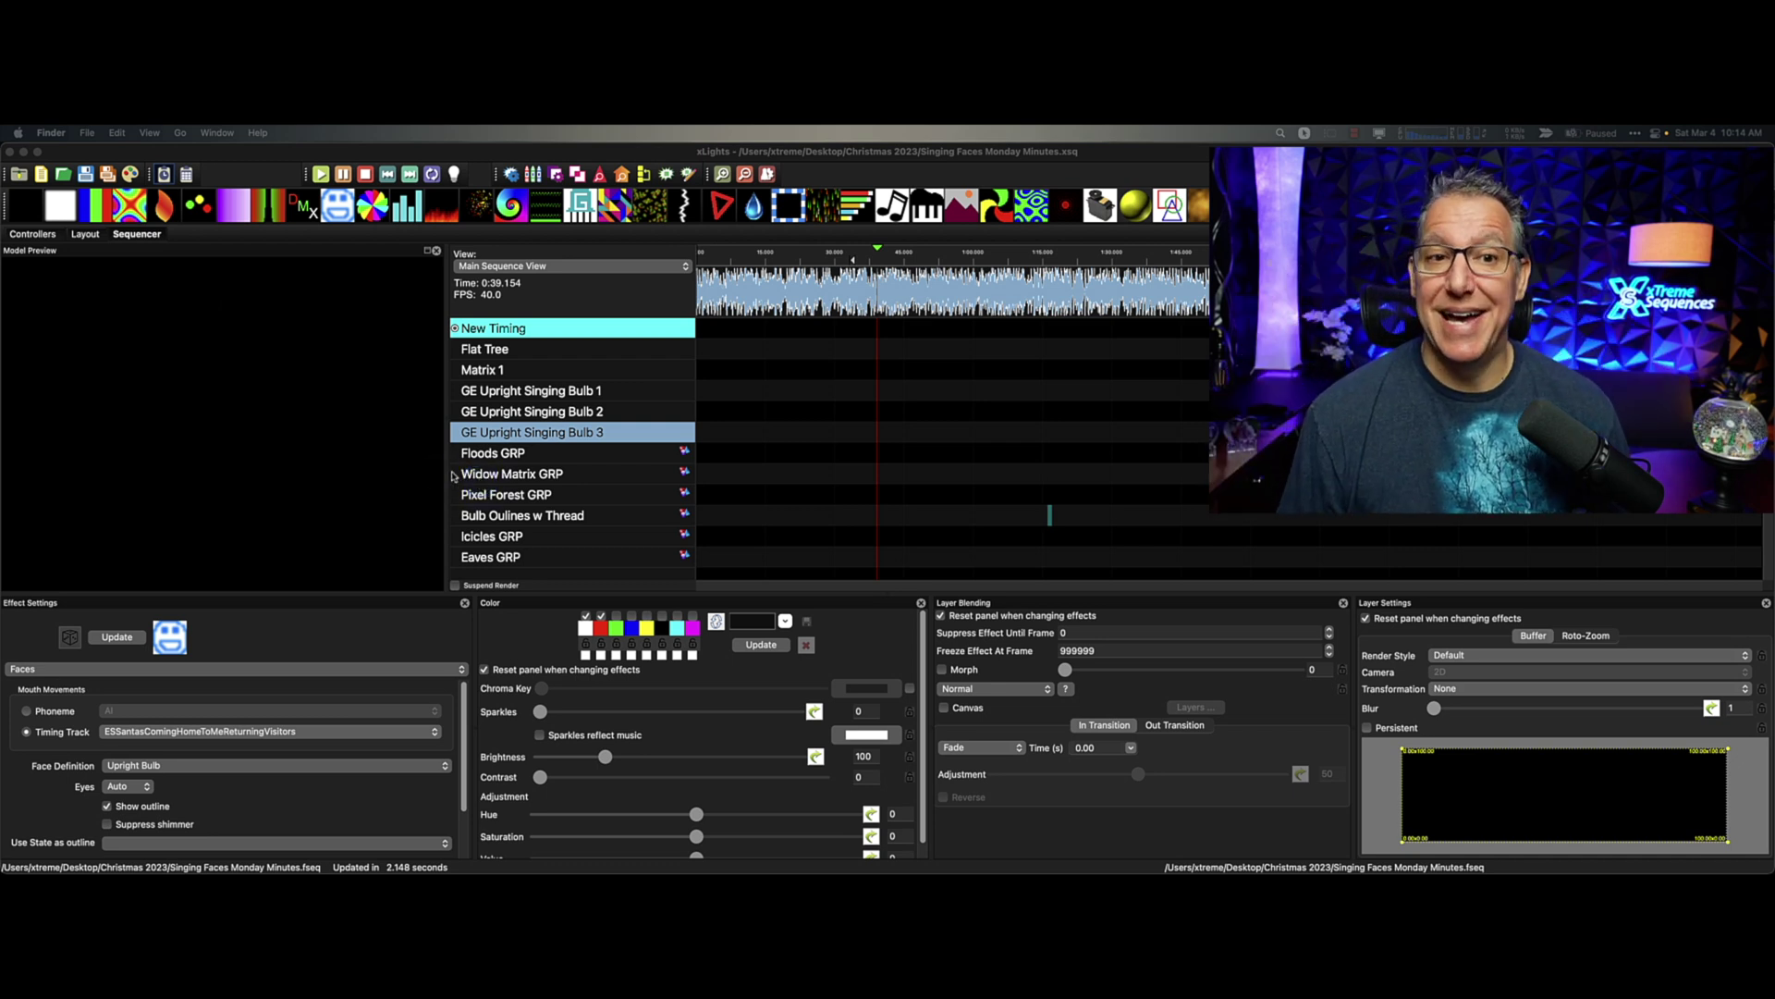
pyautogui.click(636, 388)
# Import output.xtiming from Downloads as a timing track via the New Timing row's menu.
pyautogui.click(576, 329)
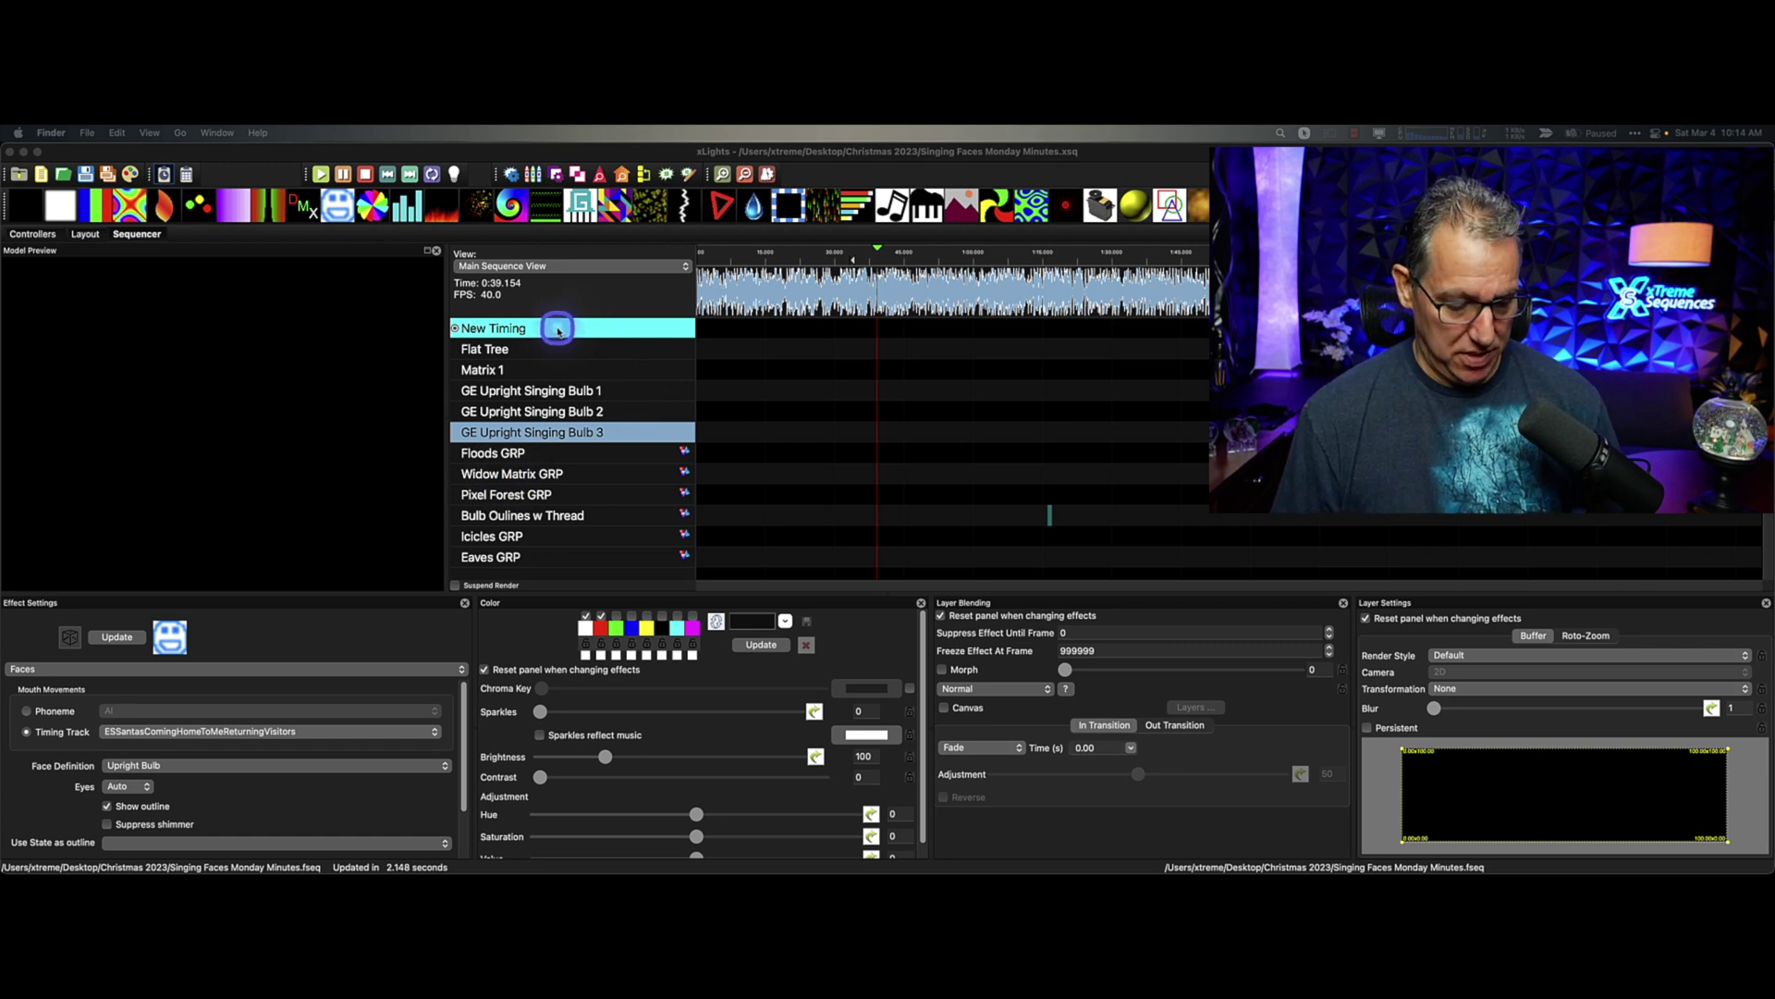
pyautogui.rightClick(558, 331)
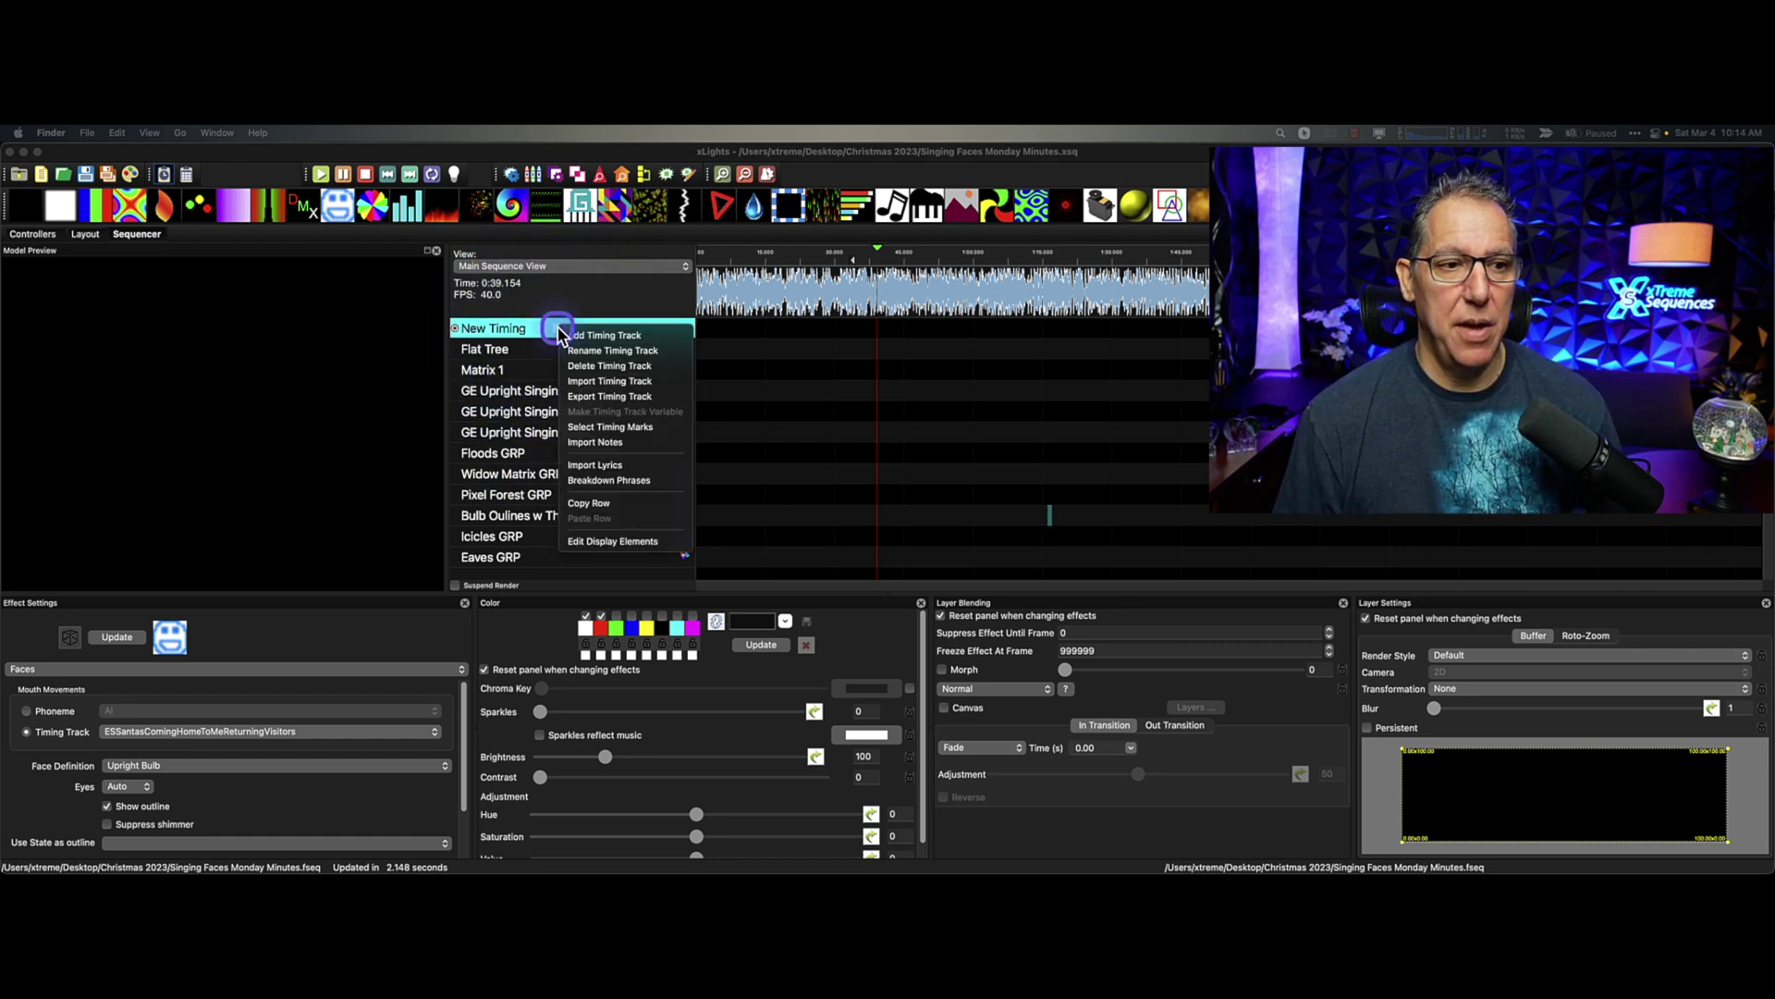
pyautogui.click(619, 382)
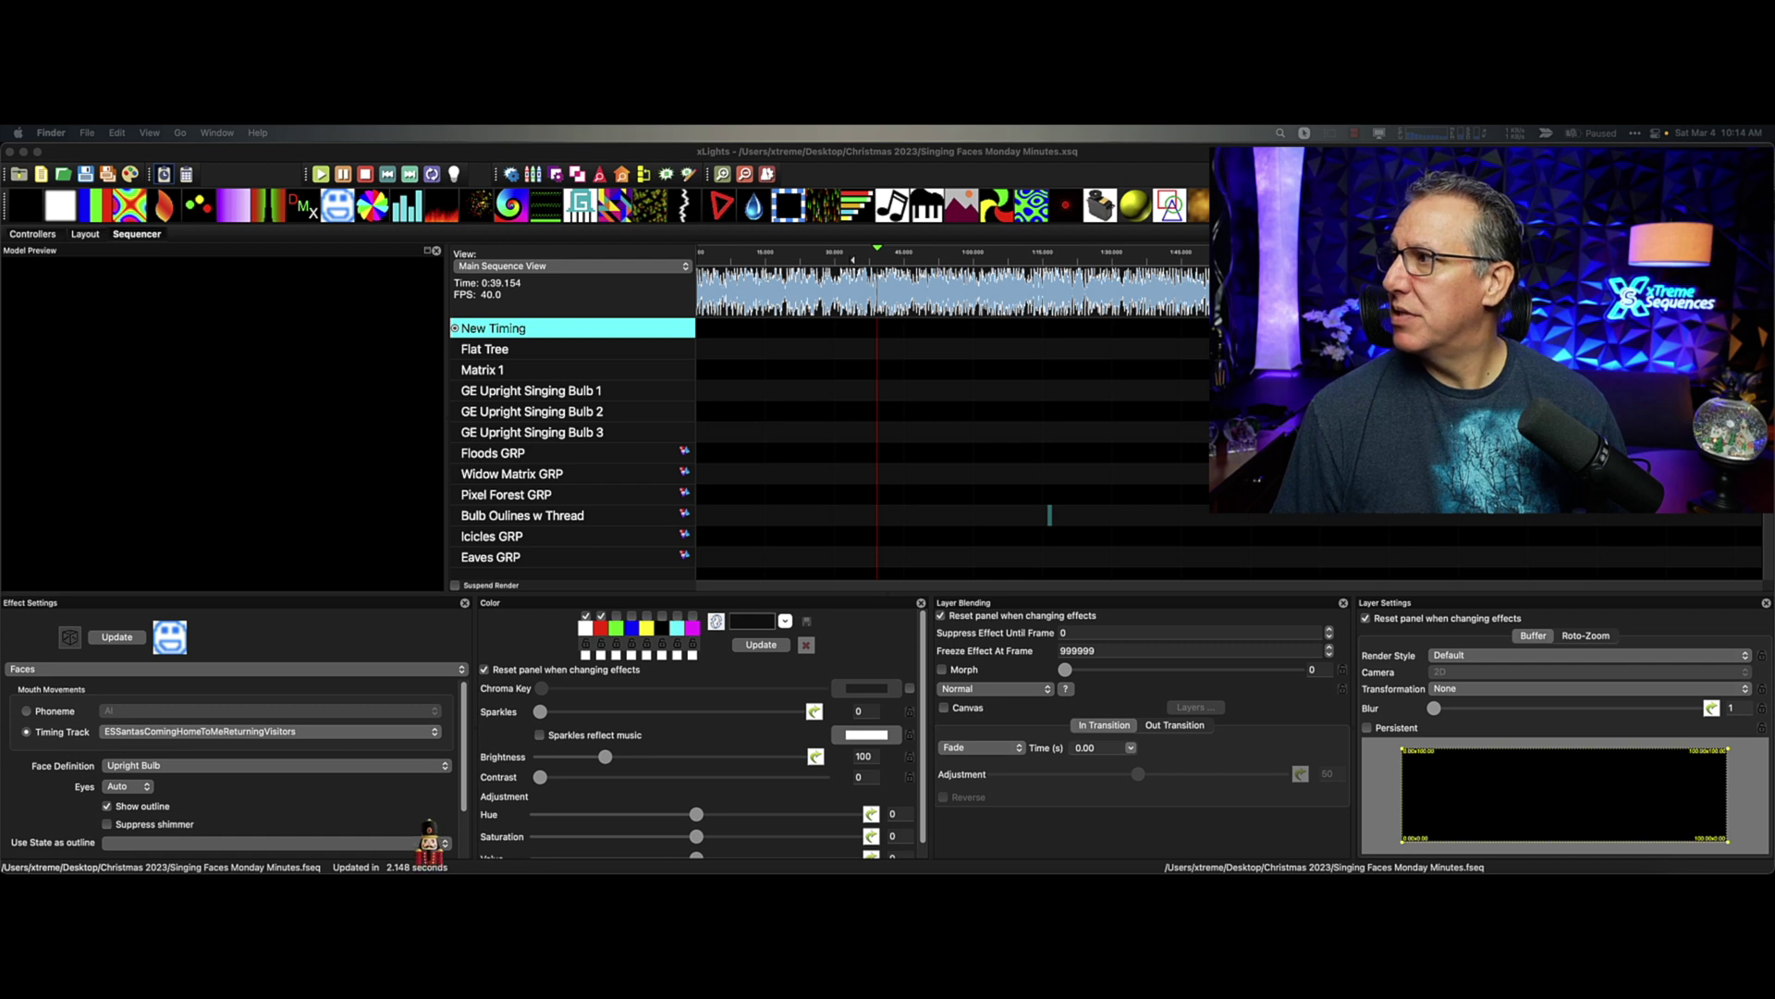
pyautogui.moveTo(1427, 504); pyautogui.dragTo(1133, 423)
pyautogui.click(1012, 476)
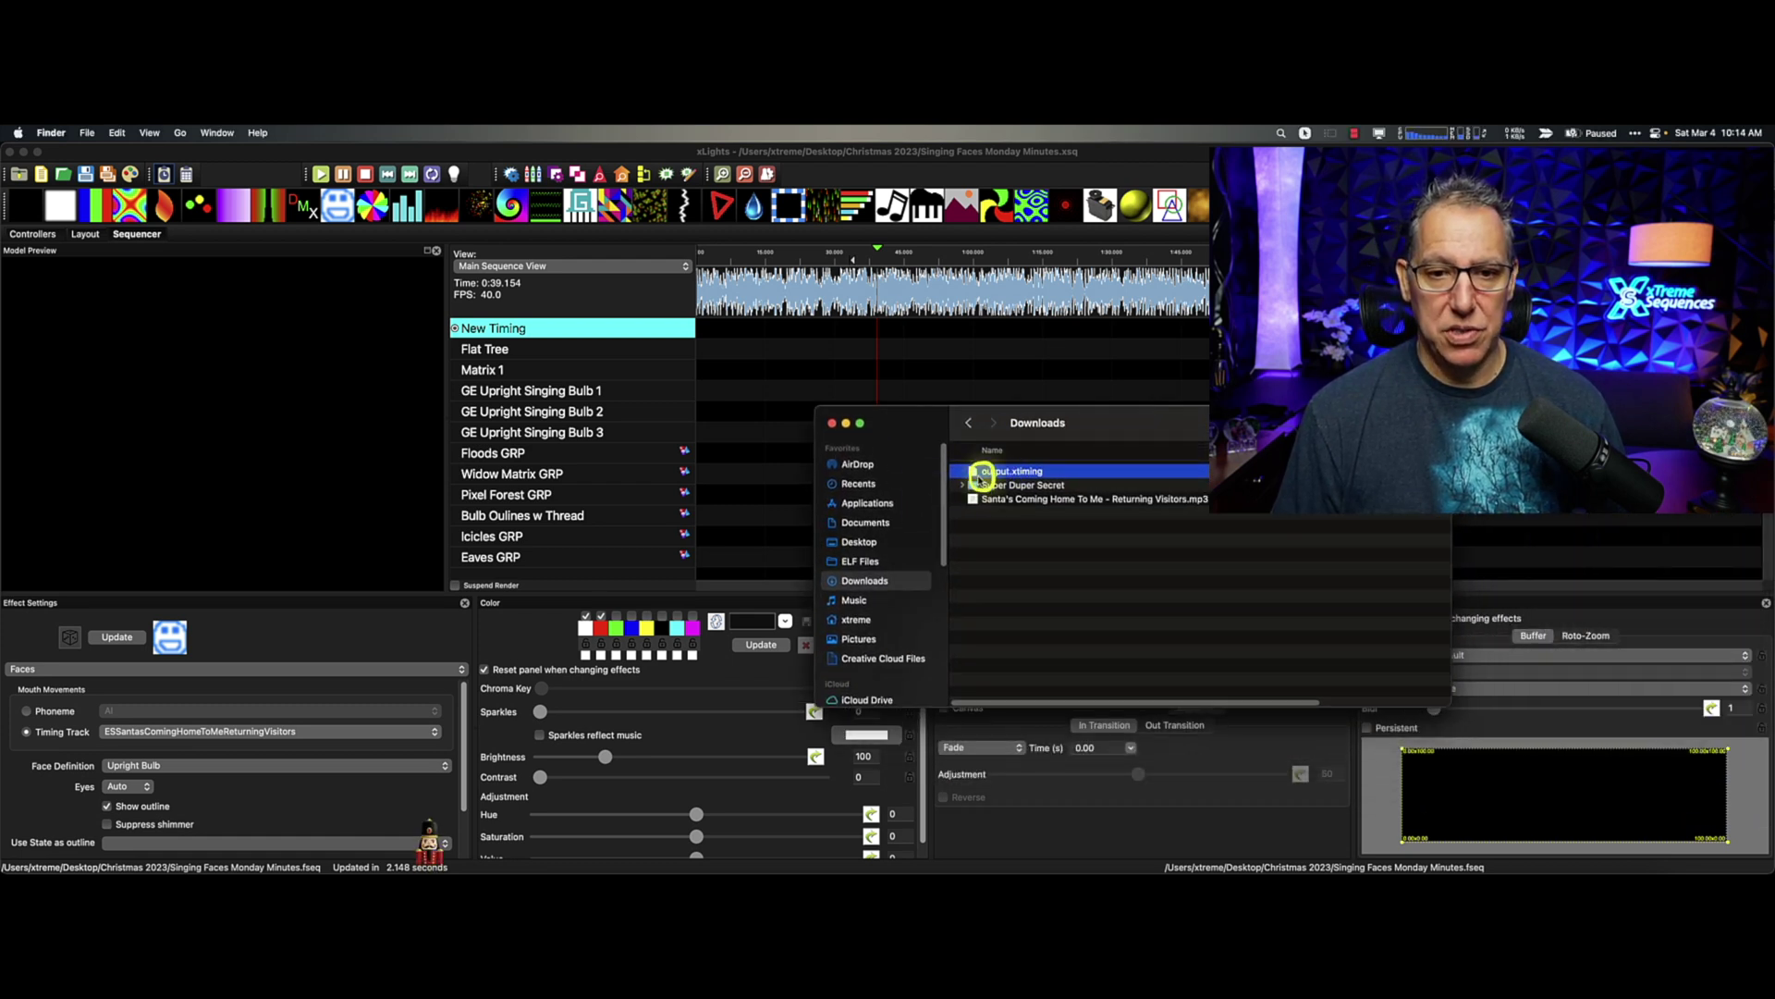
pyautogui.click(573, 362)
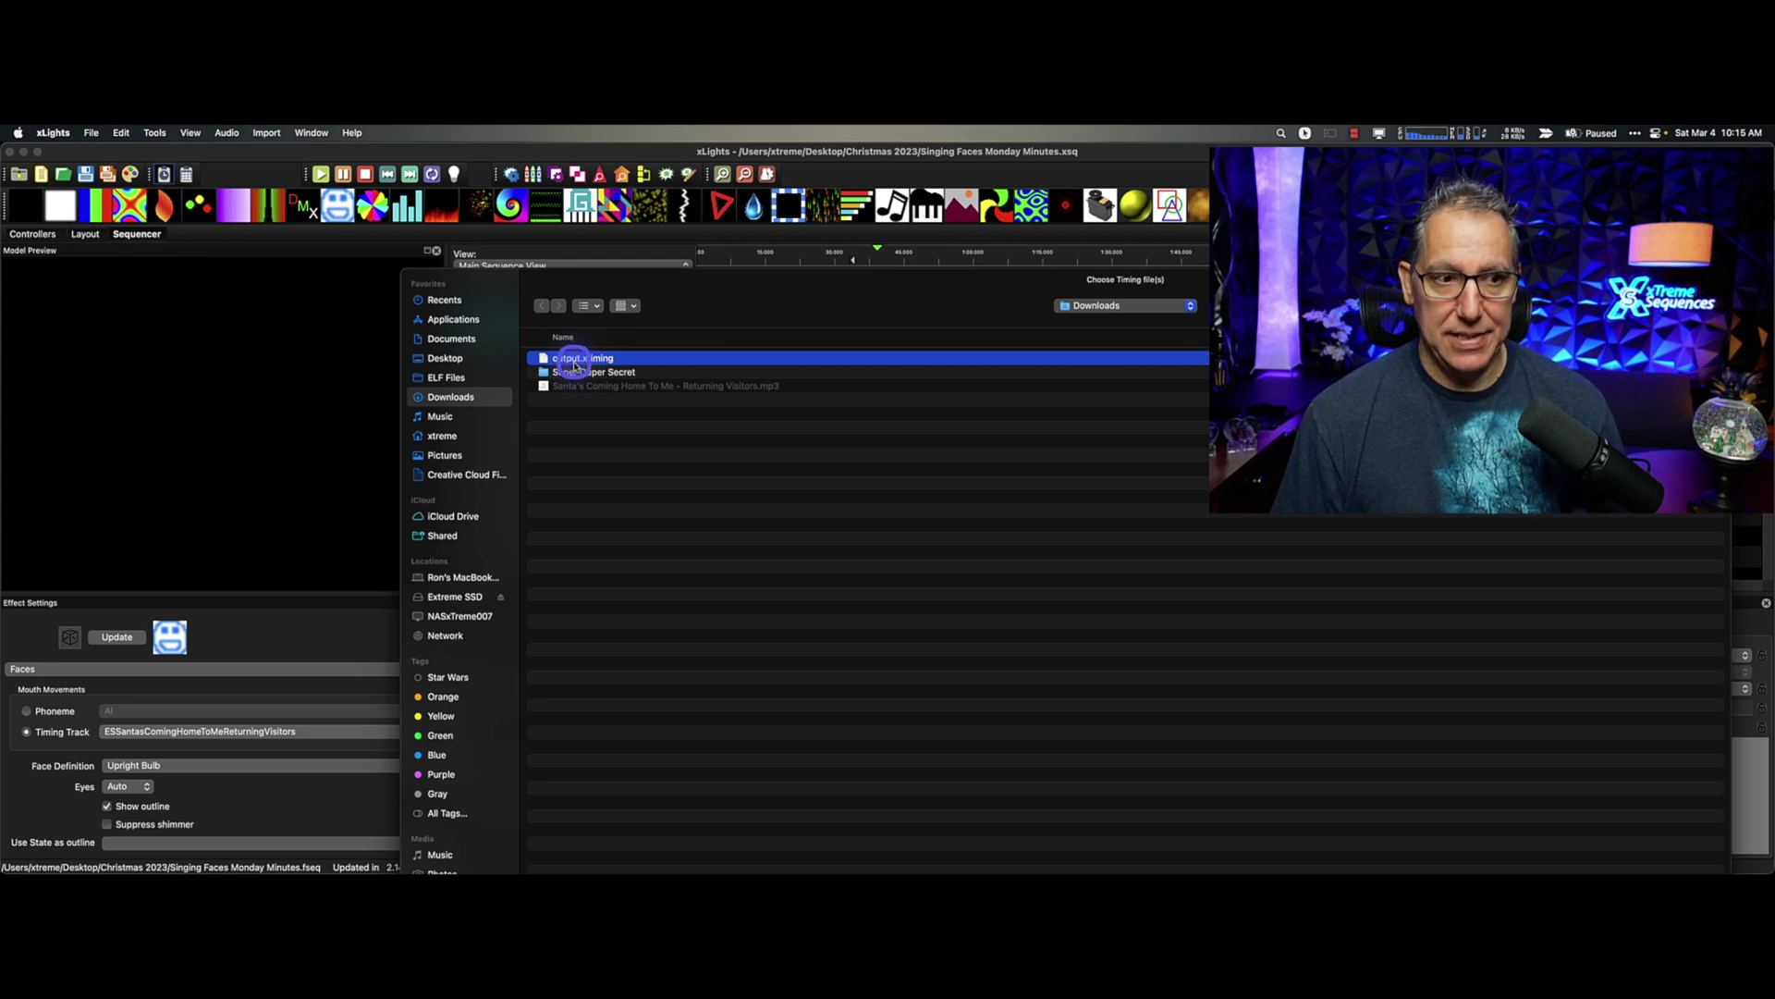
pyautogui.doubleClick(577, 364)
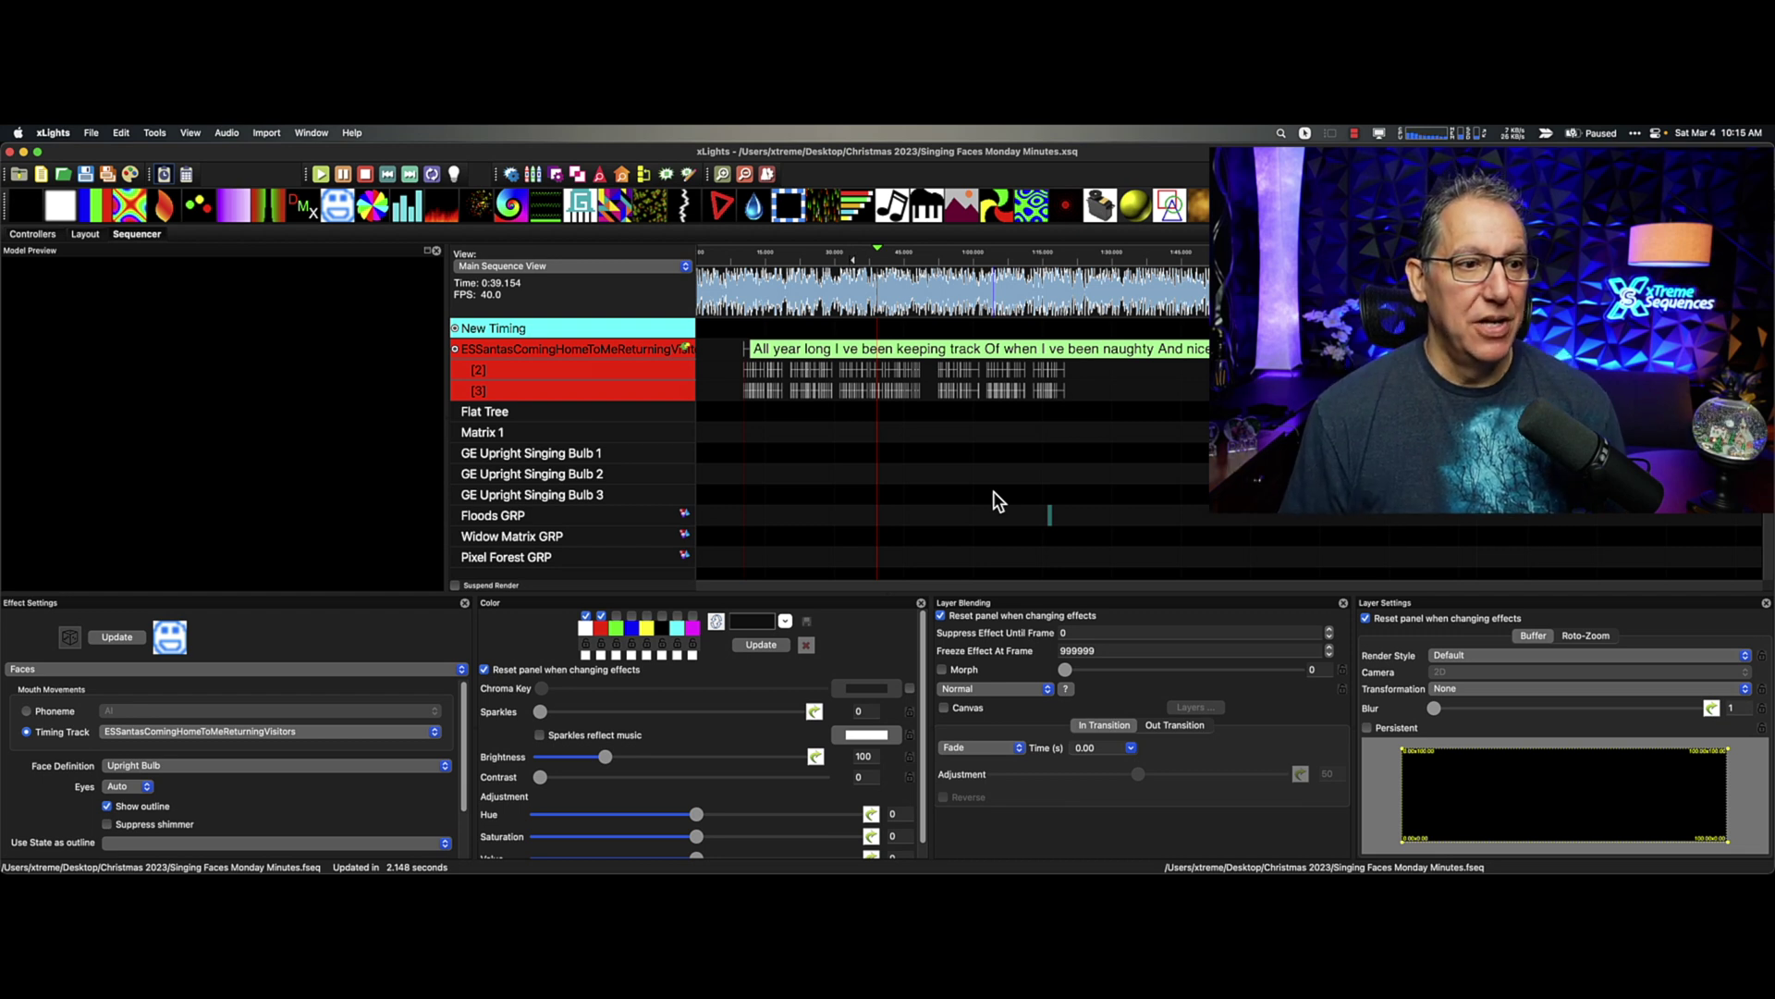
# Select the imported lyric track's first phrase and zoom around 20–27 s to see words and phonemes.
pyautogui.click(671, 349)
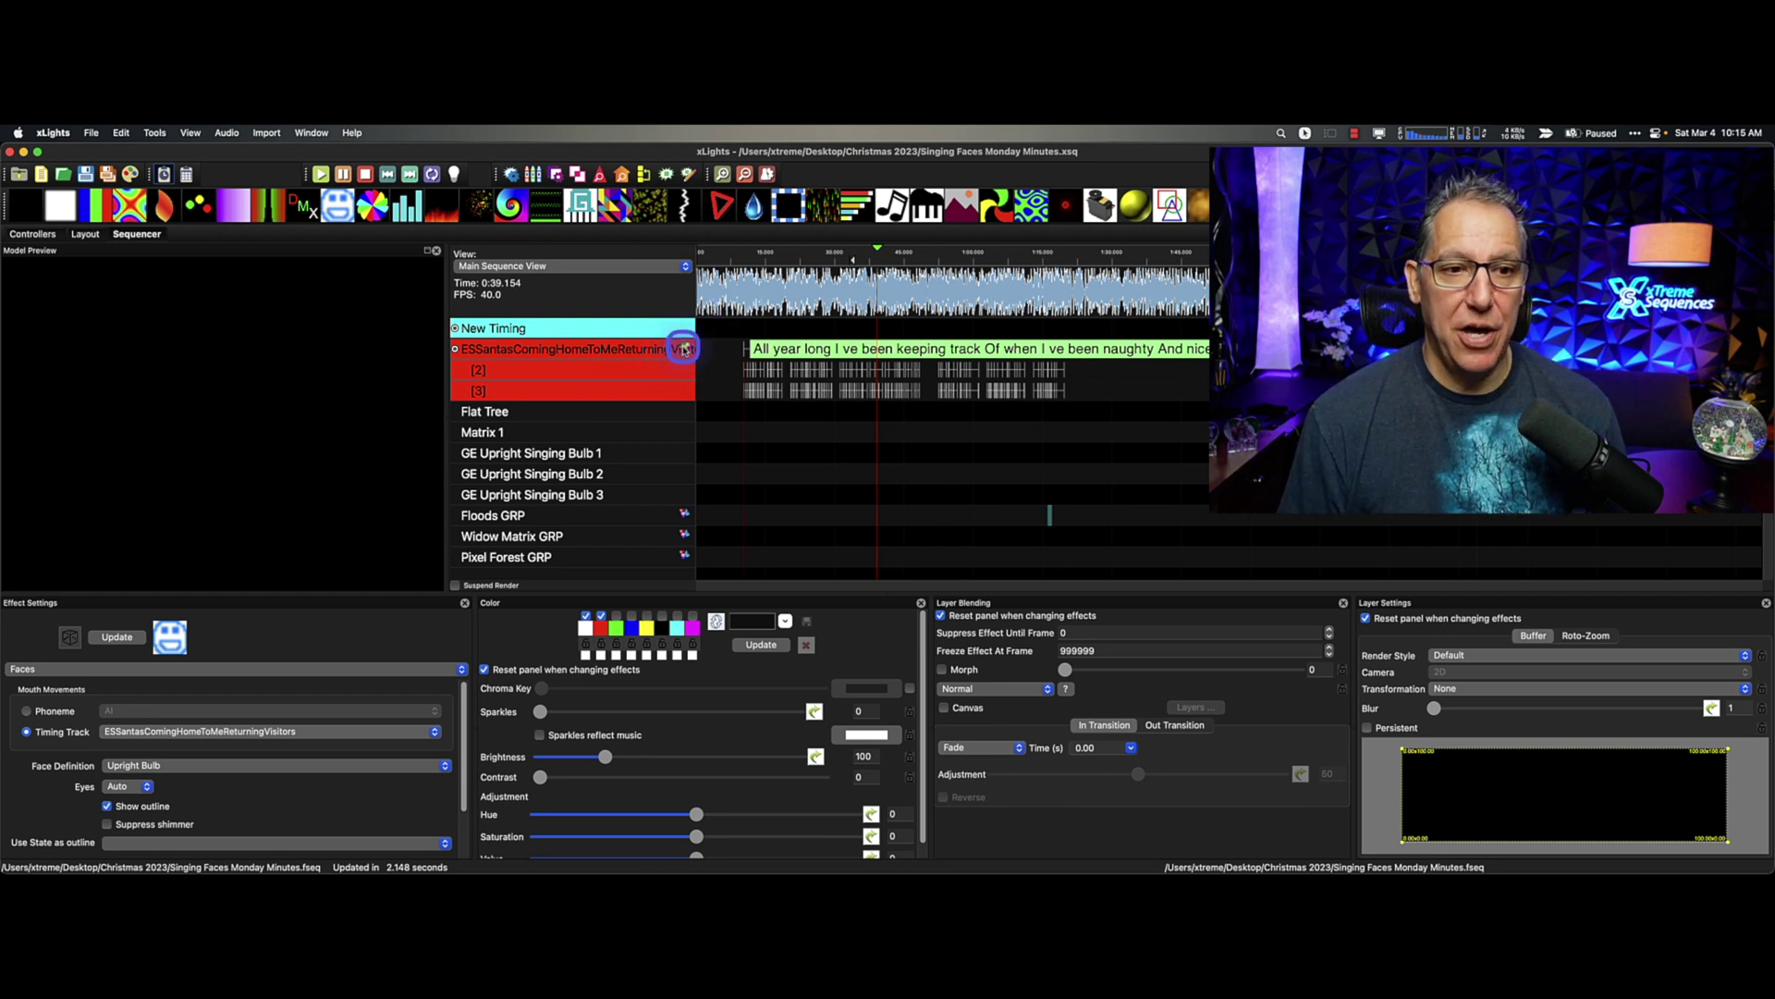
pyautogui.click(767, 350)
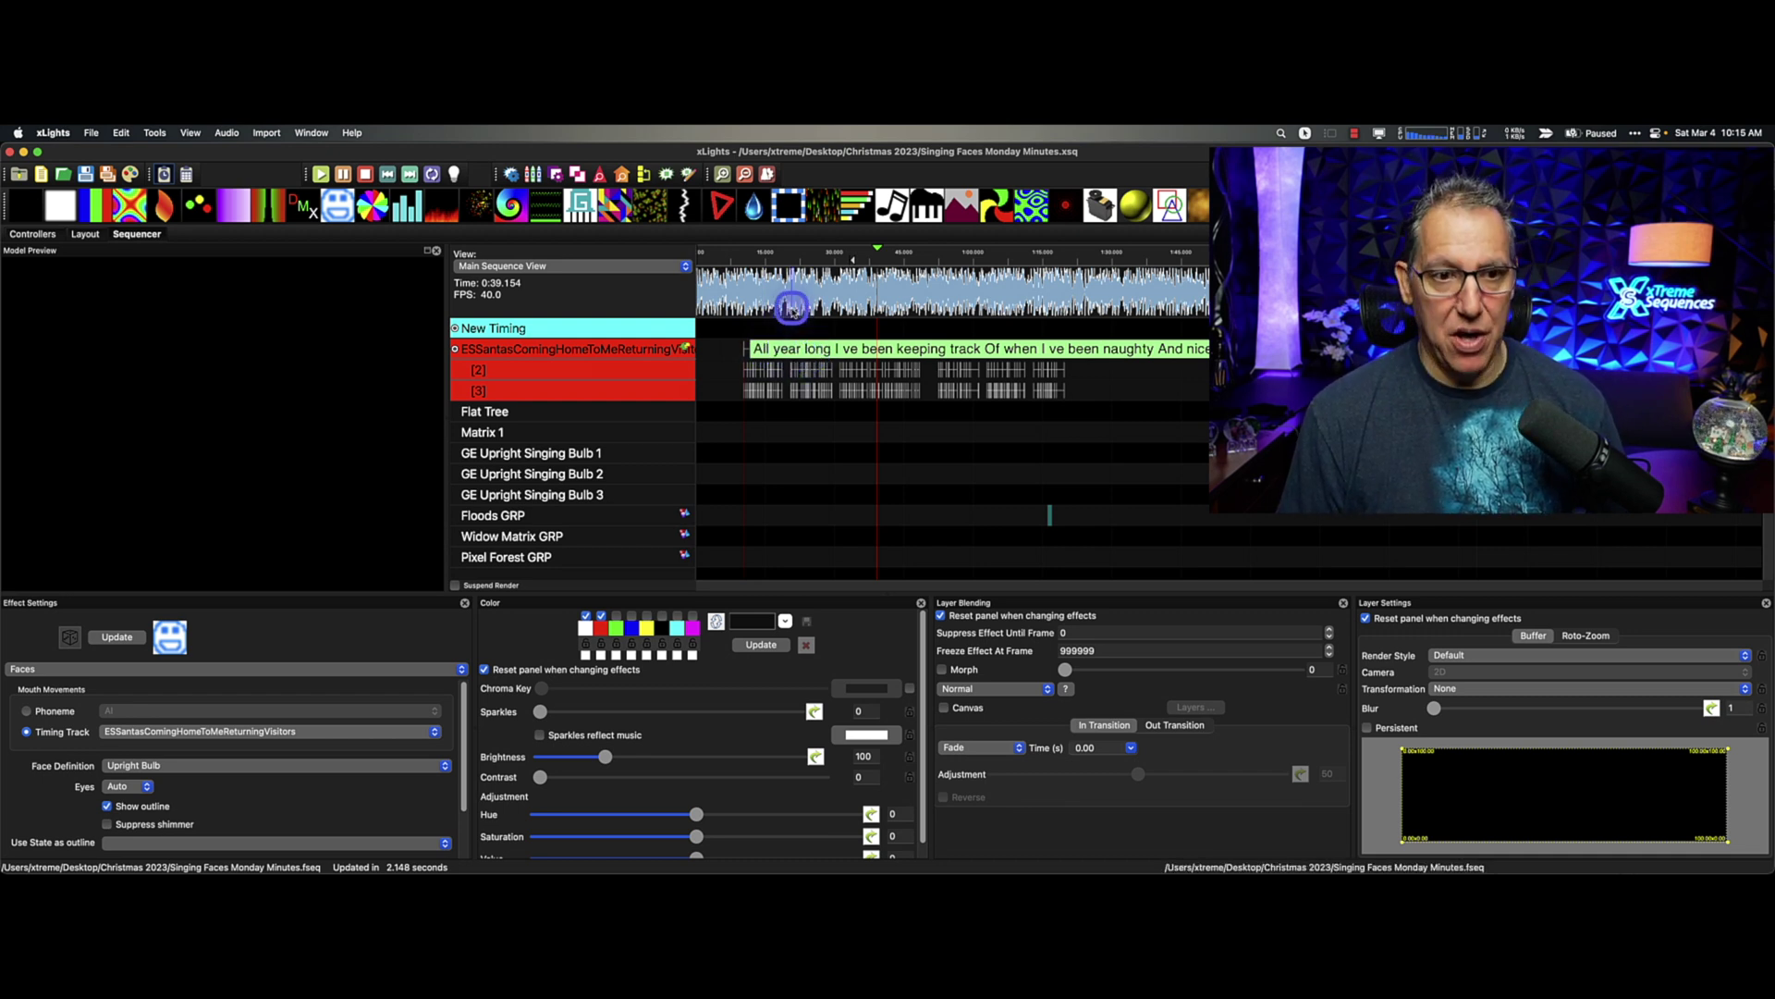
pyautogui.scroll(5, 794, 305)
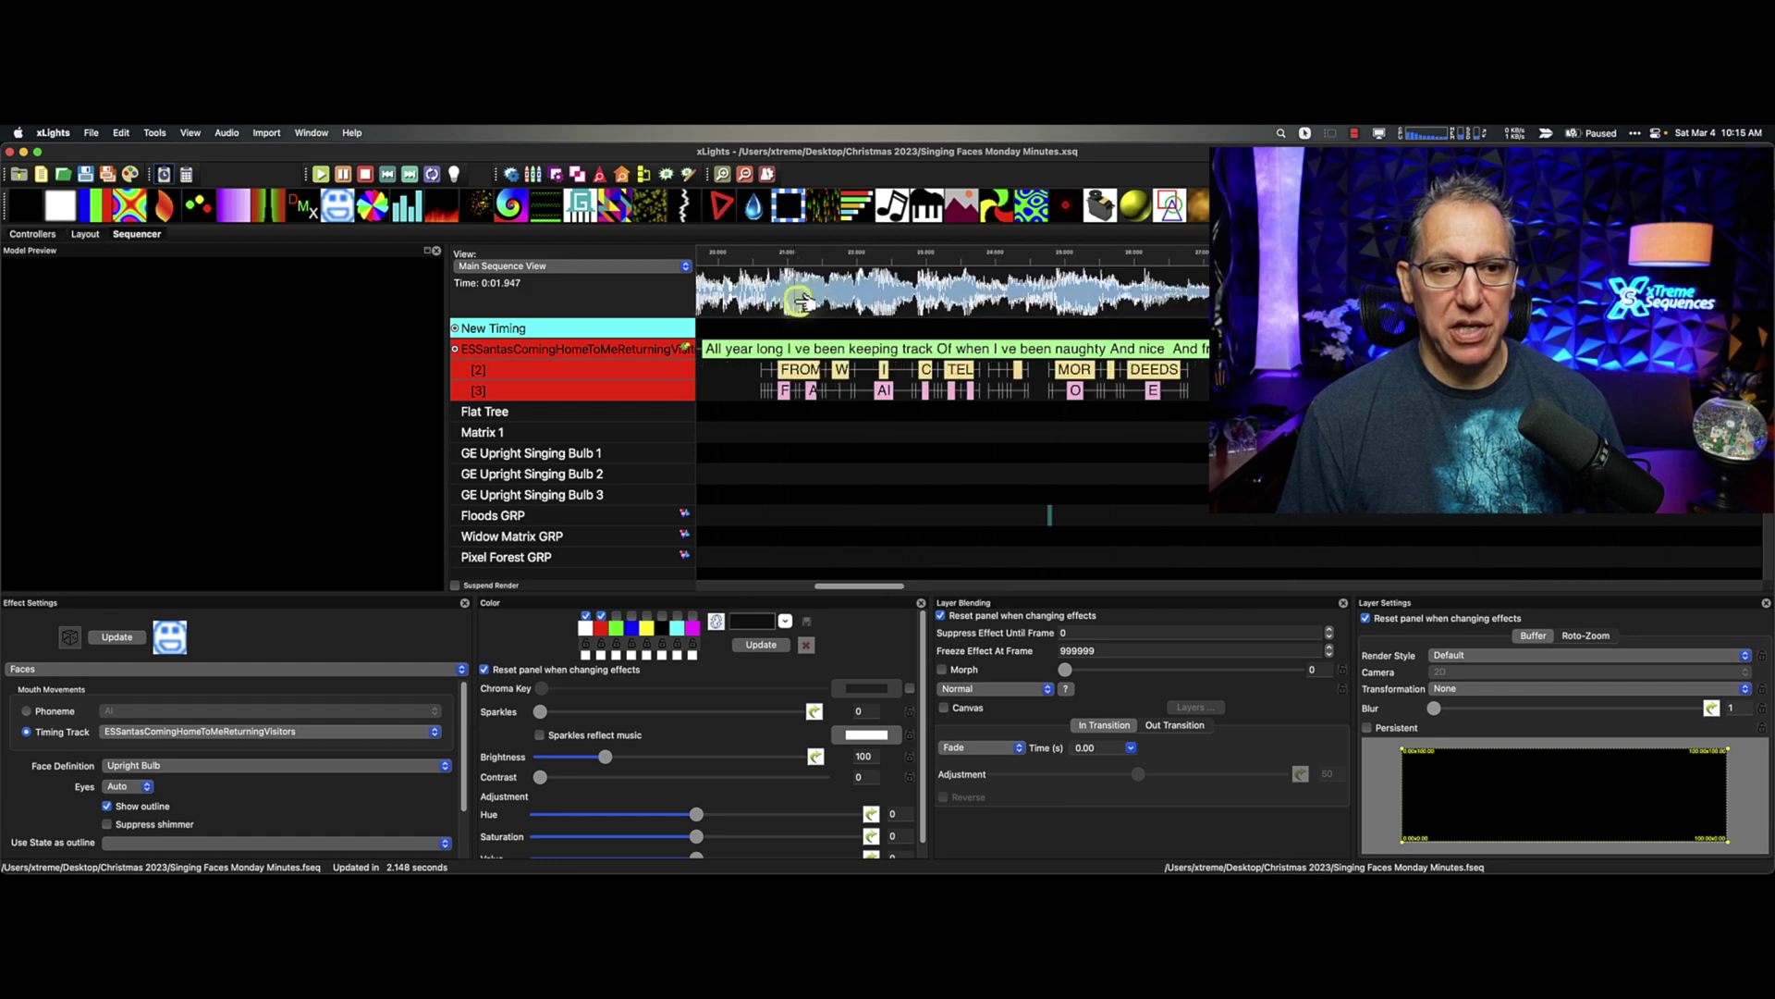
pyautogui.scroll(5, 805, 301)
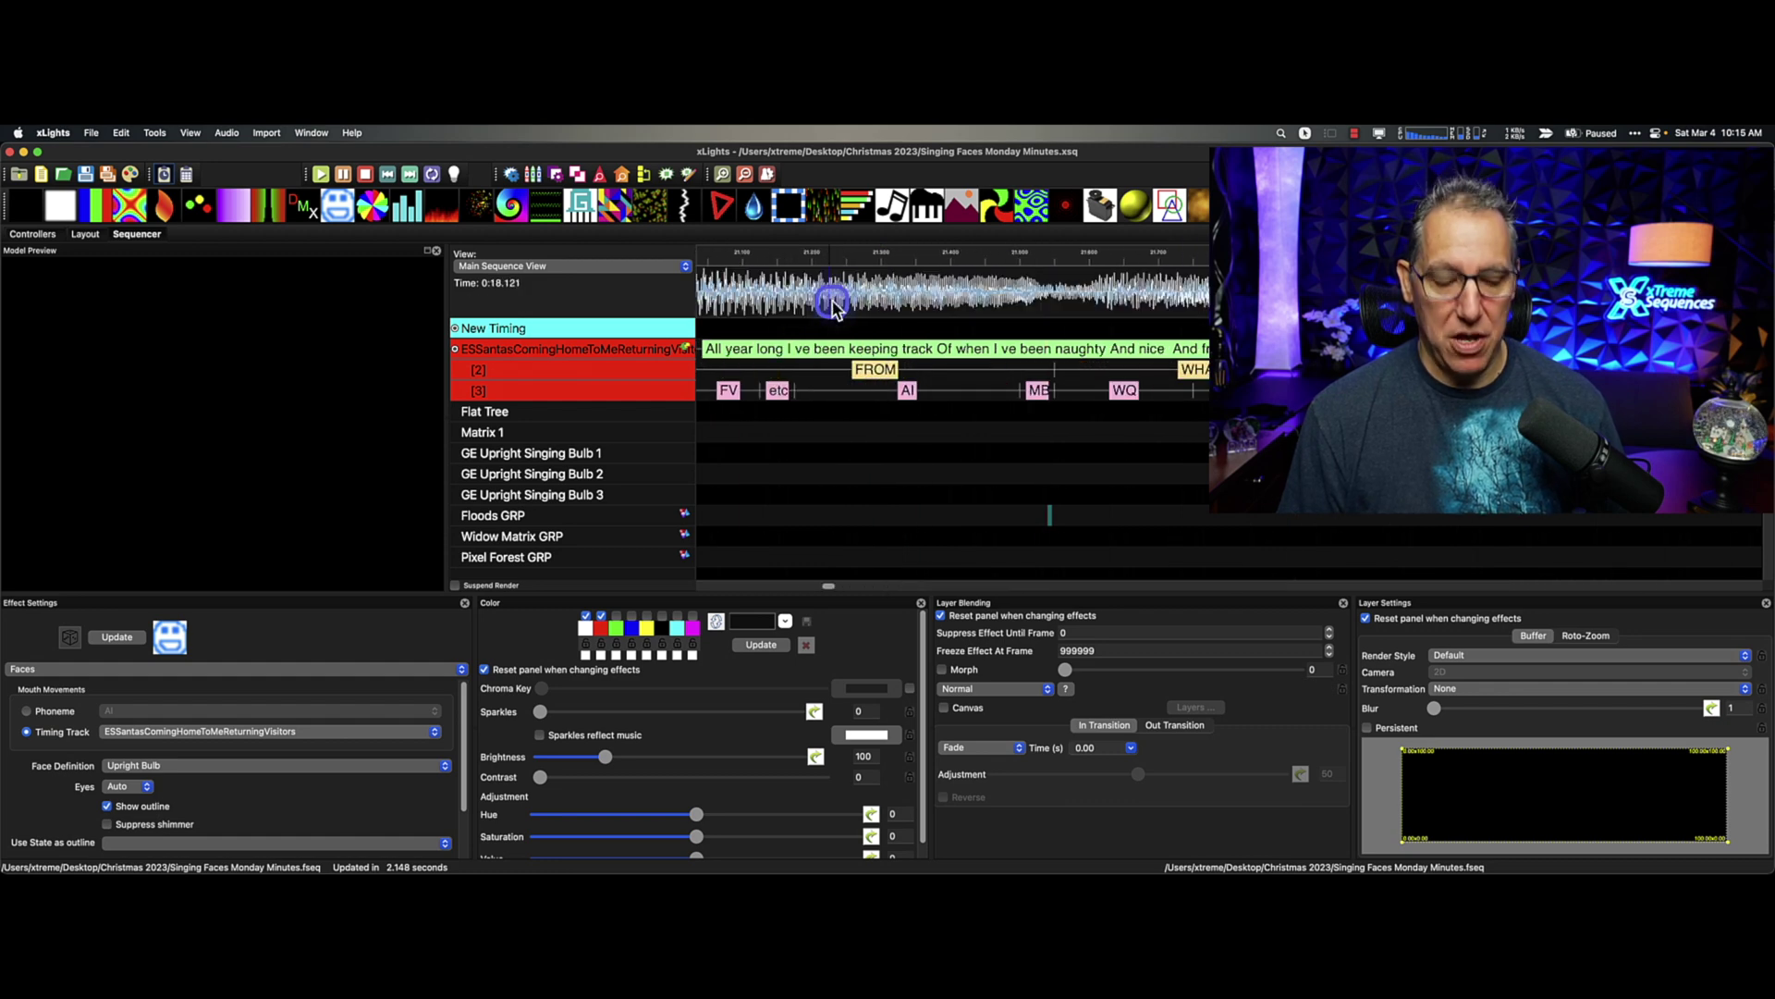
pyautogui.scroll(3, 832, 305)
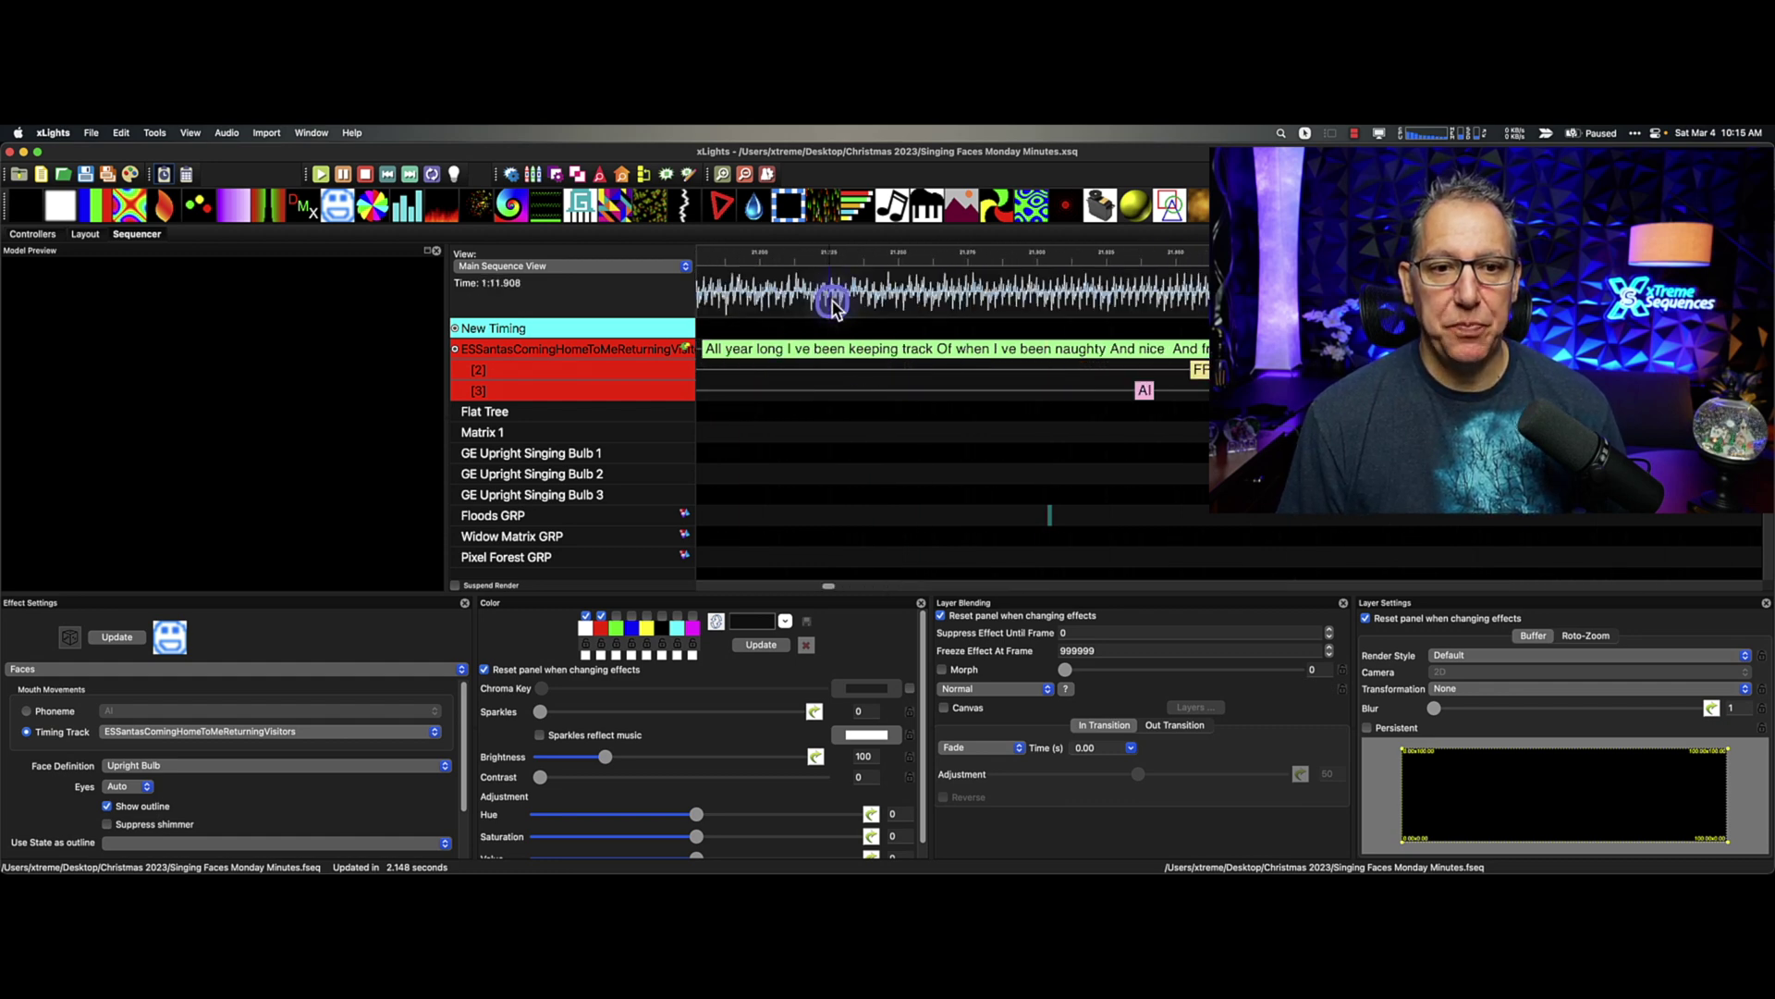
pyautogui.scroll(-10, 835, 298)
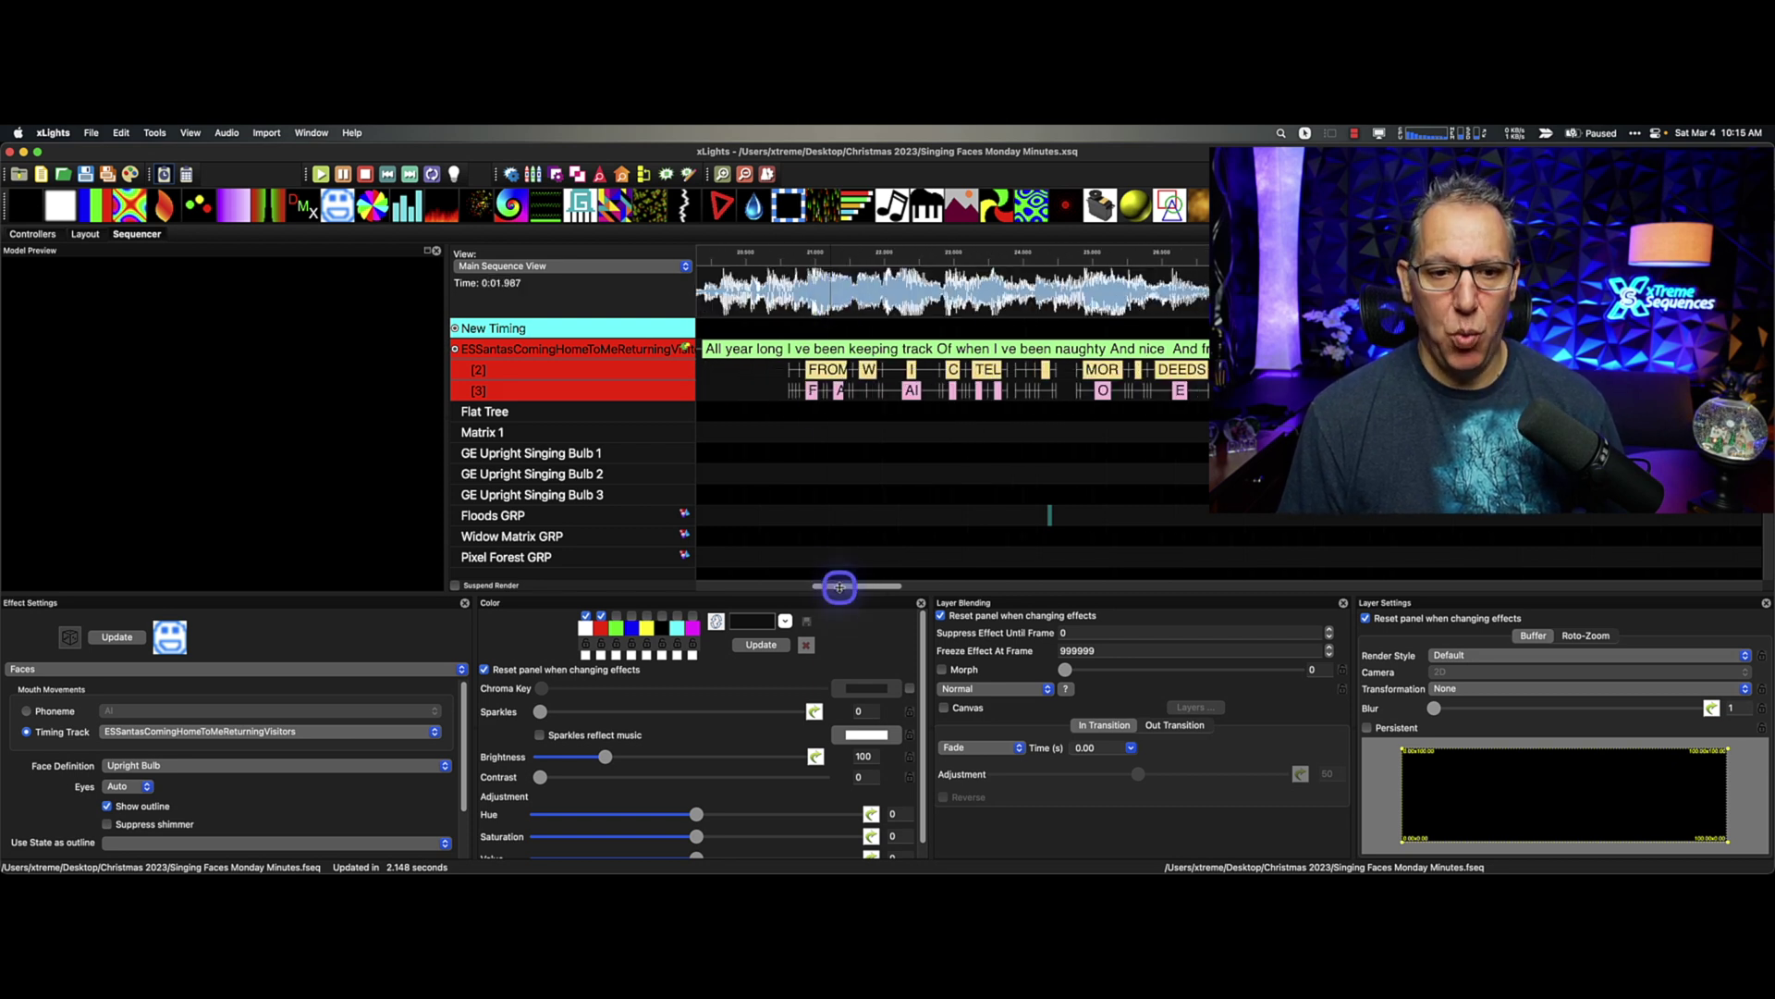
# Place a Faces effect on the GE Upright Singing Bulb 3 row, starting it slightly earlier.
pyautogui.moveTo(852, 593); pyautogui.dragTo(859, 587)
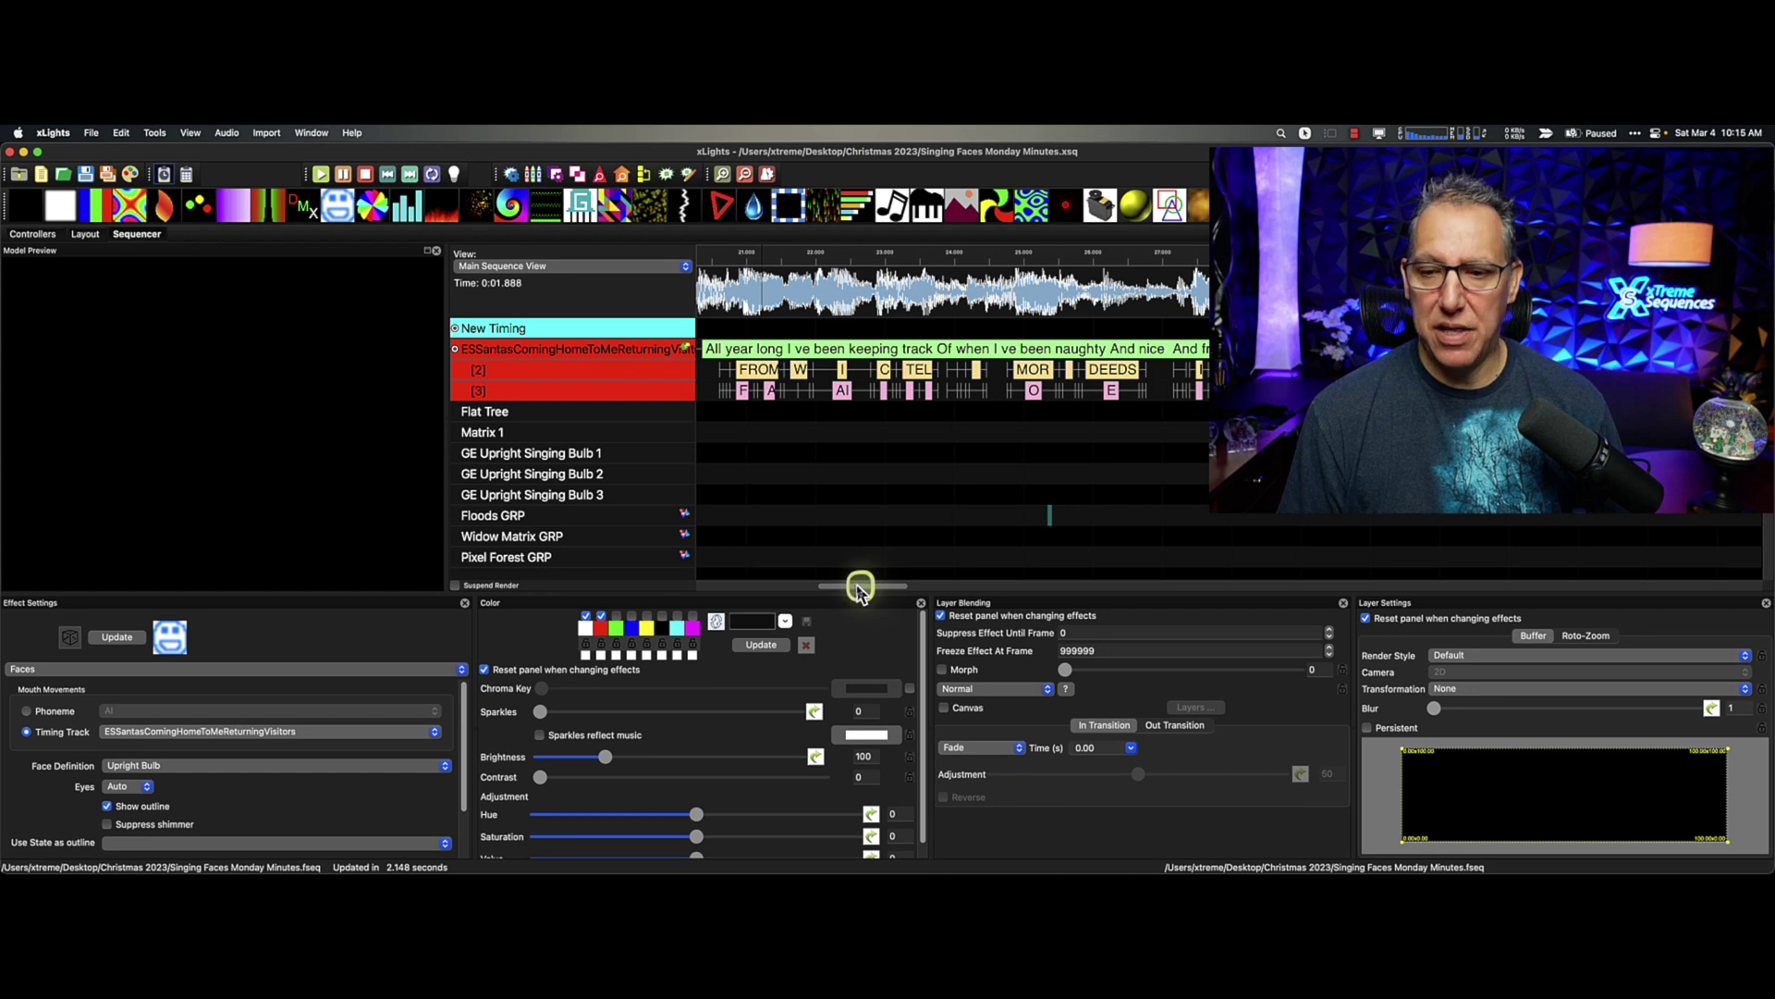
pyautogui.scroll(-10, 852, 284)
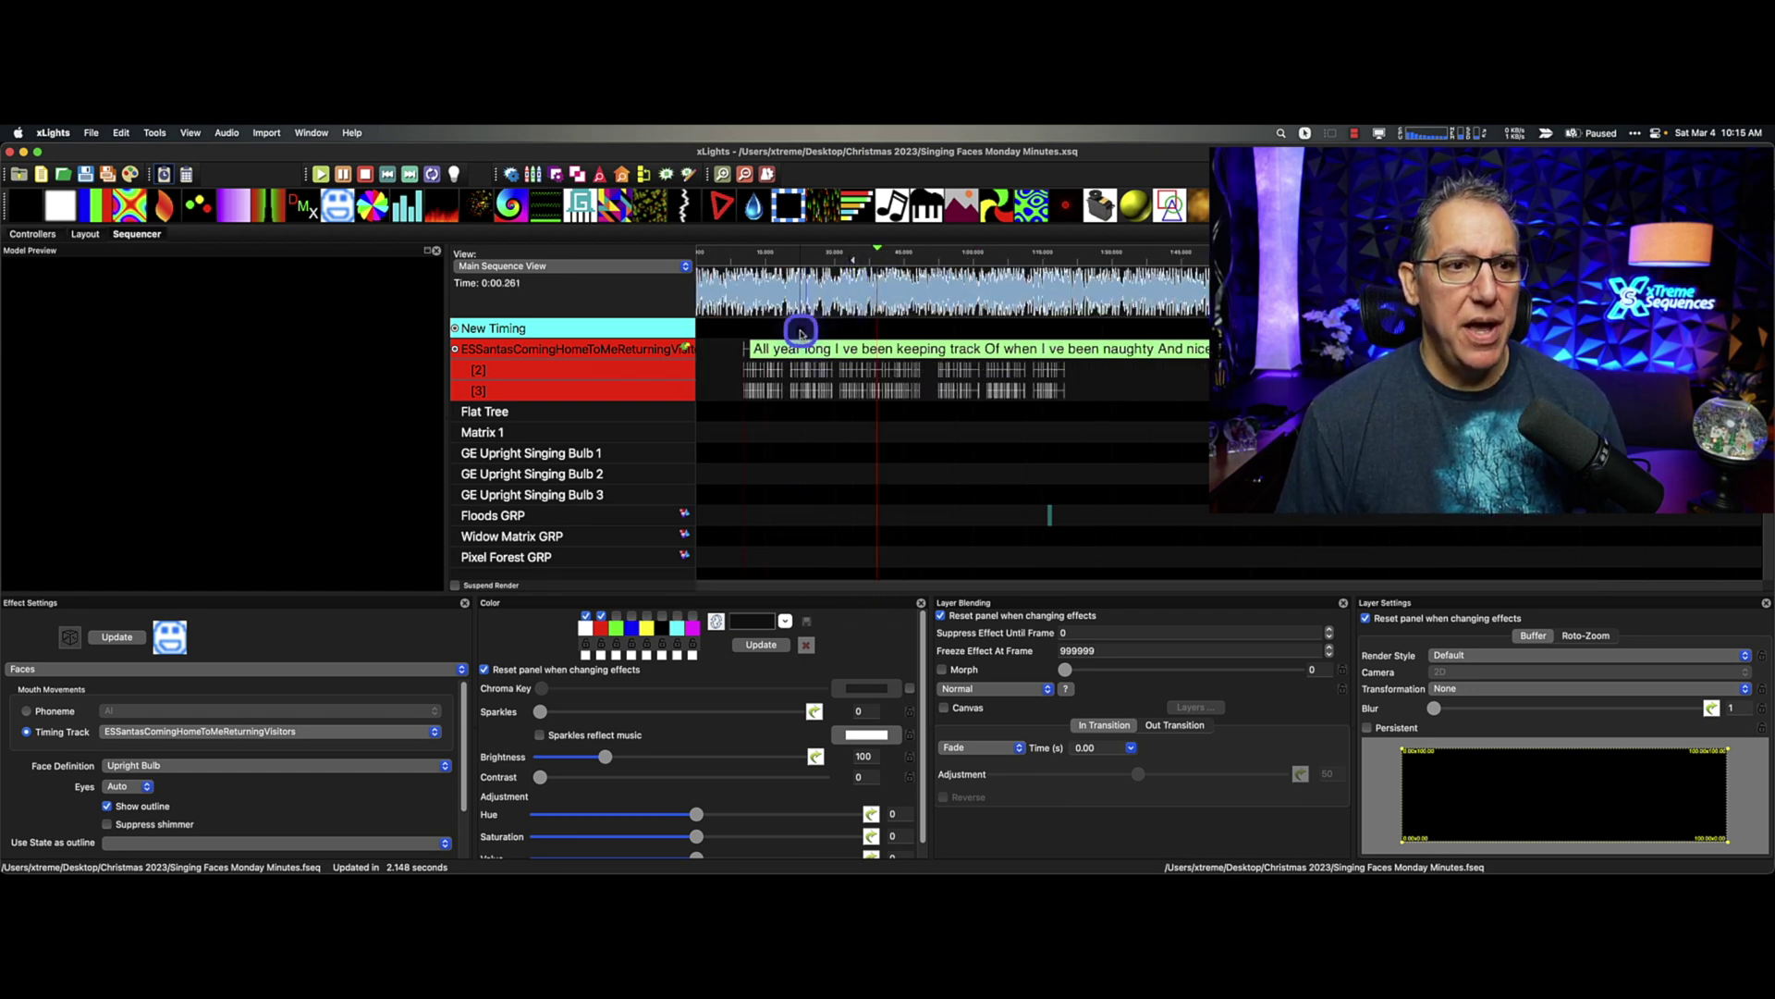
pyautogui.moveTo(337, 206); pyautogui.dragTo(1478, 497)
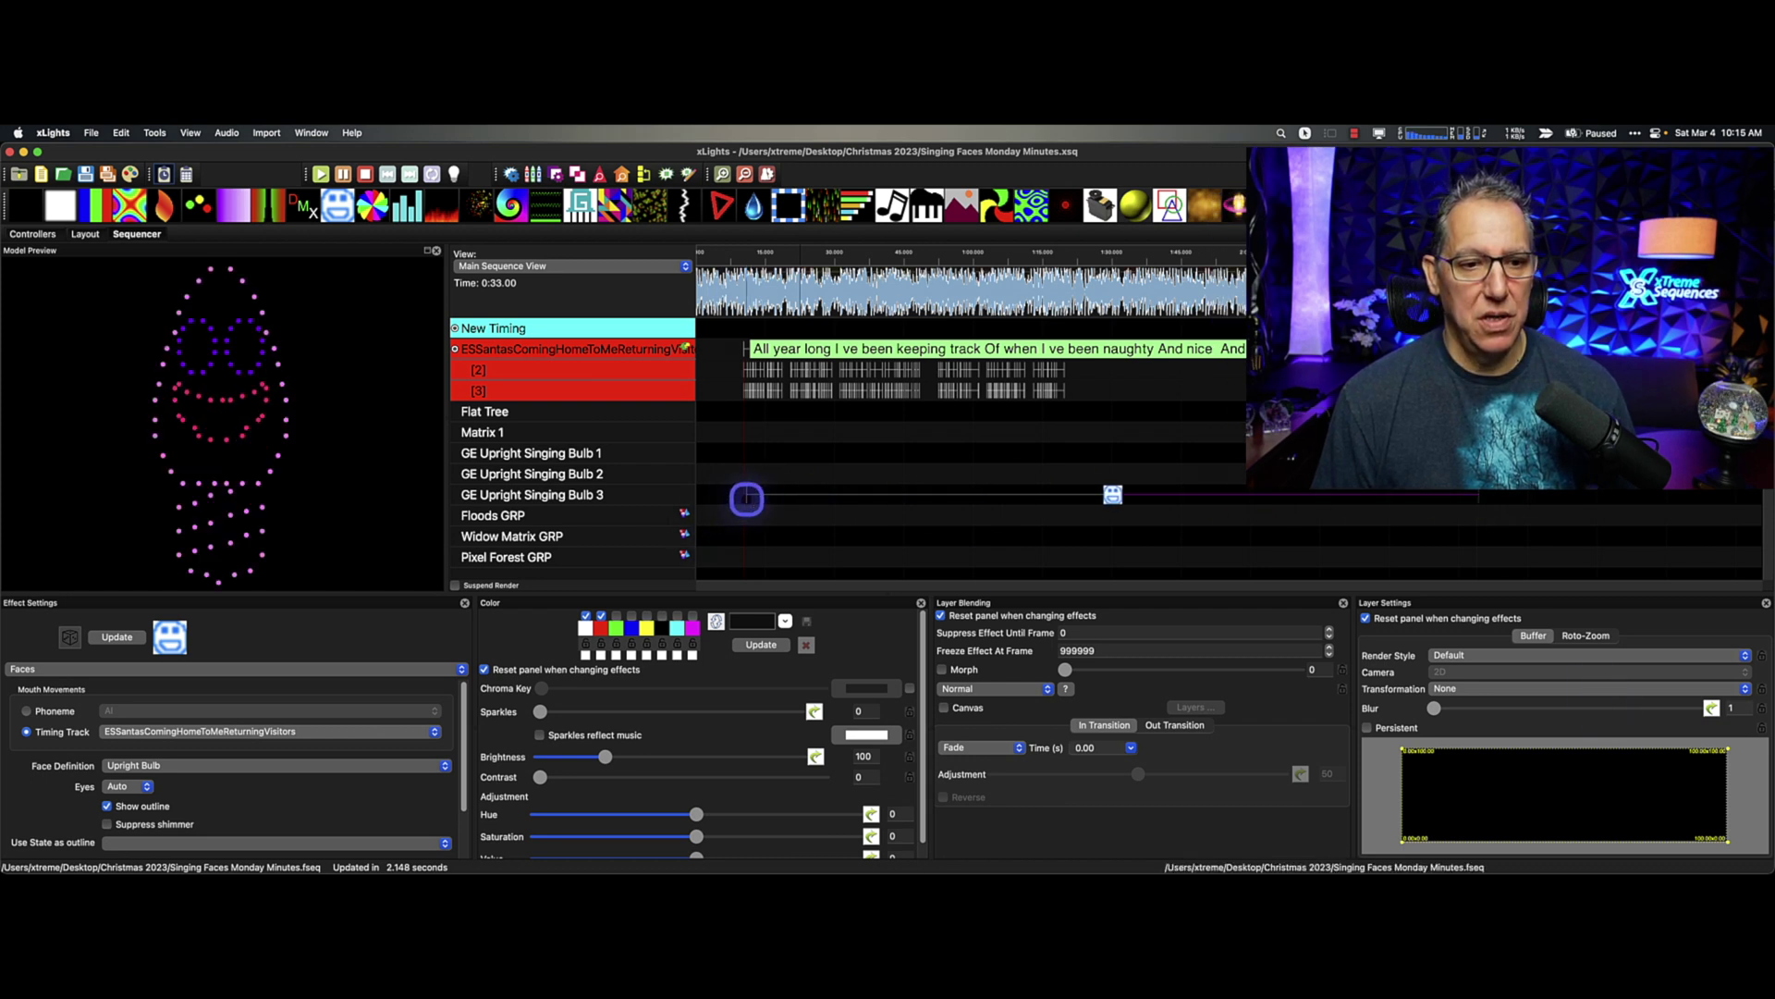
pyautogui.moveTo(745, 499); pyautogui.dragTo(738, 500)
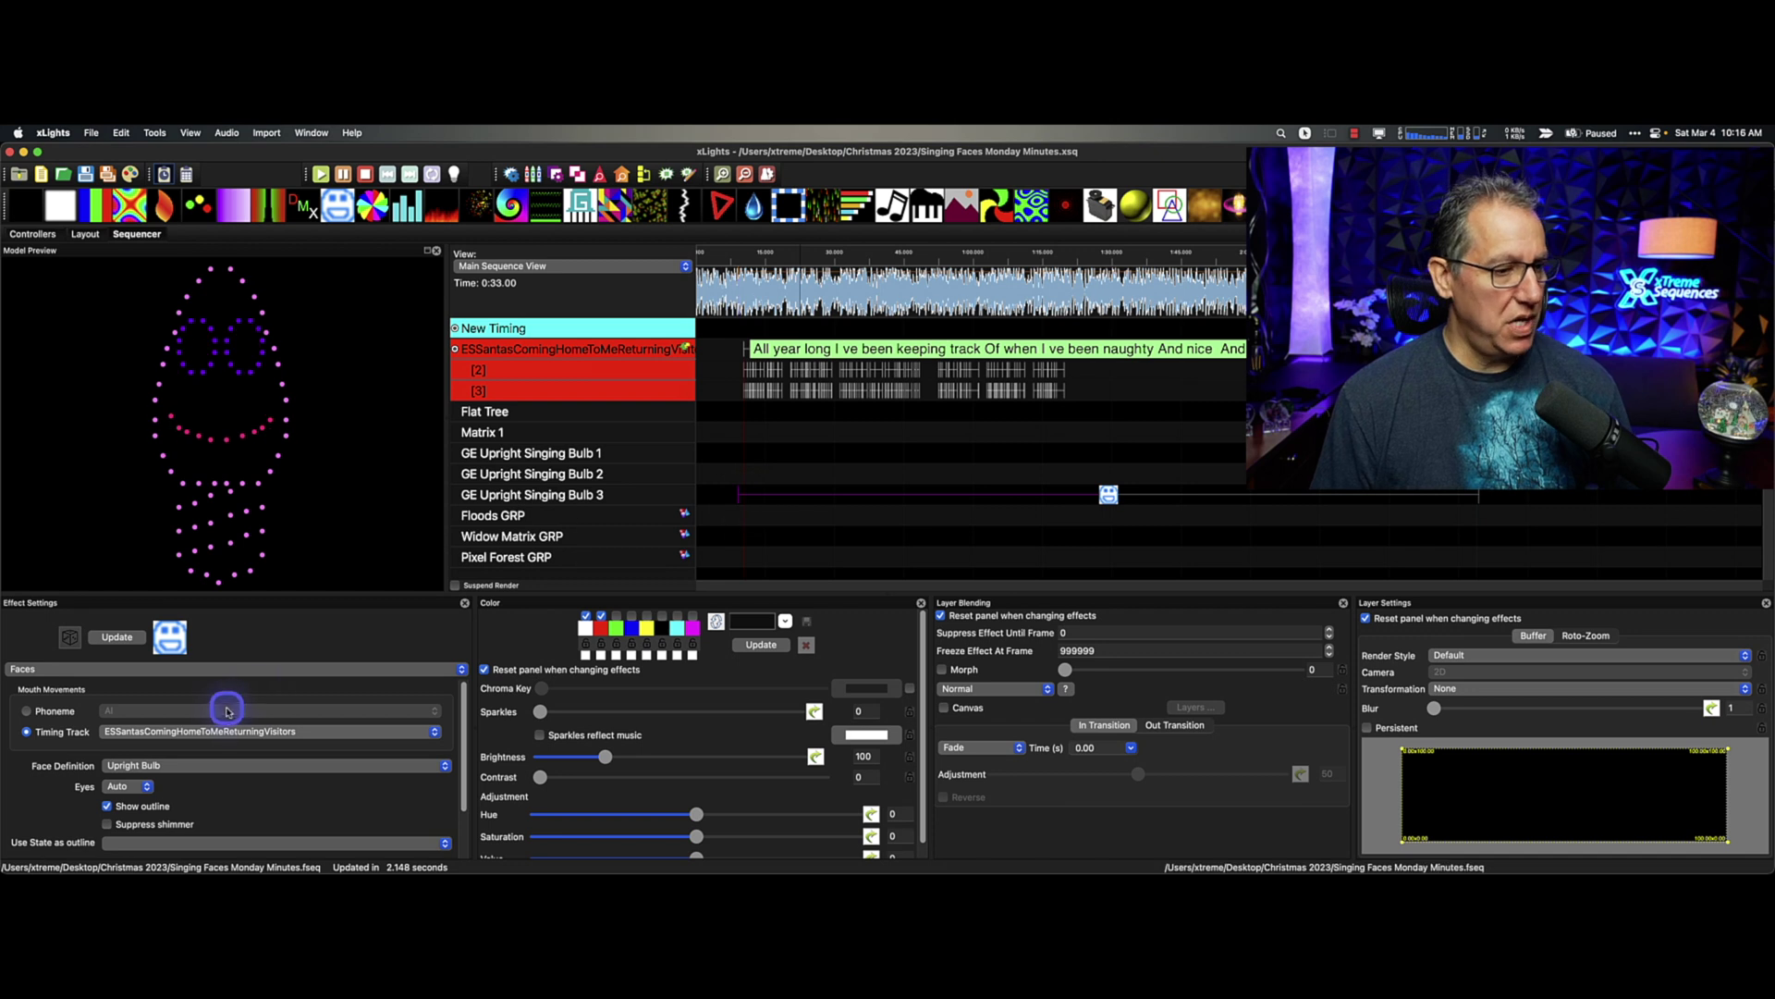
# Drive the face's phonemes from the ESSantasComingHomeToMeReturningVisitors timing track.
pyautogui.click(26, 711)
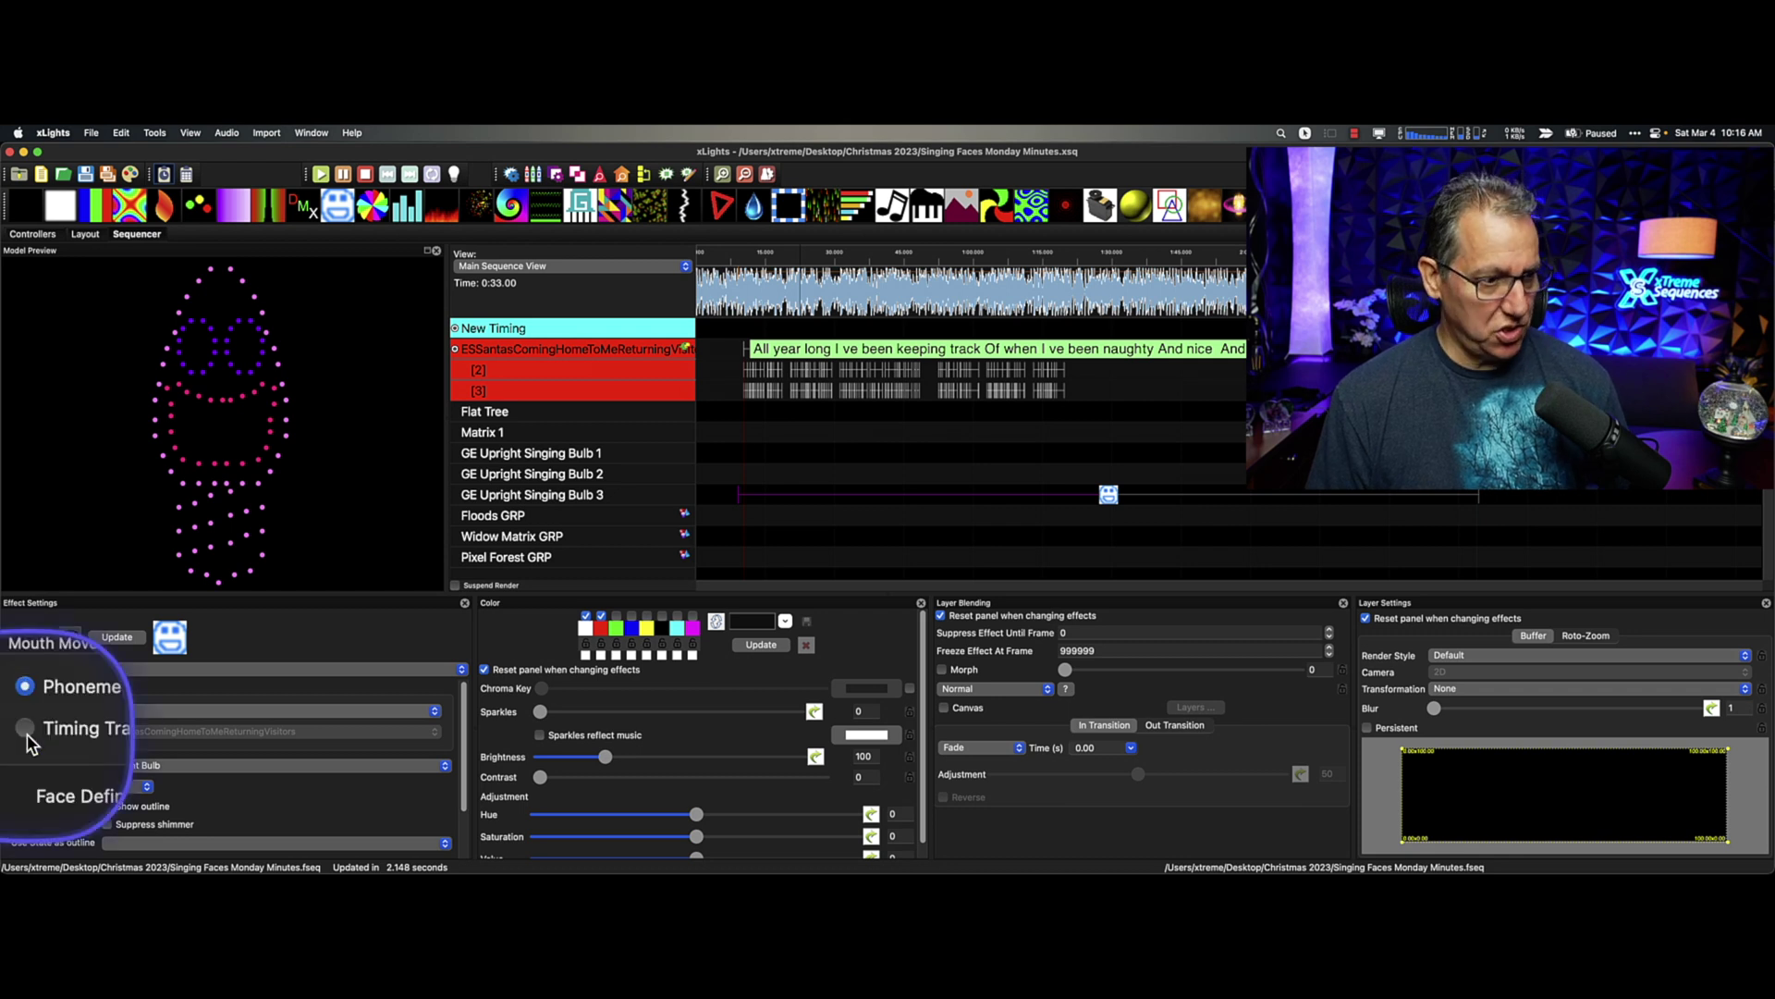
pyautogui.click(26, 732)
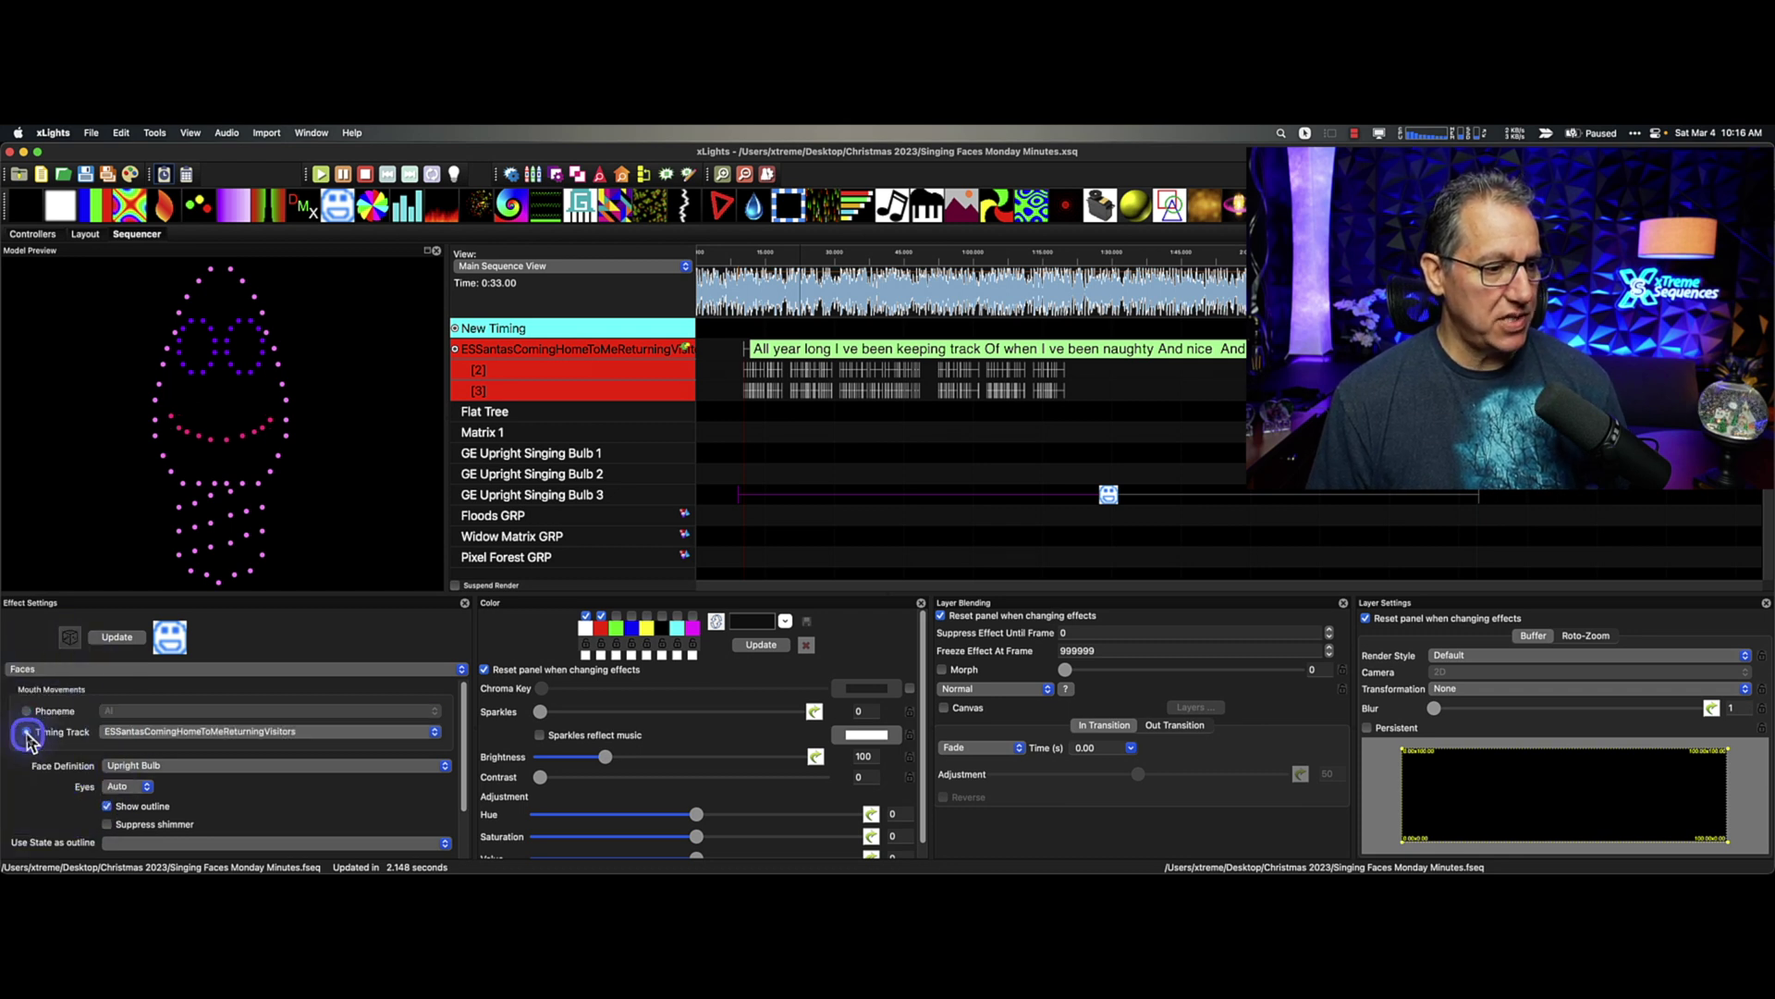
pyautogui.click(170, 733)
pyautogui.click(170, 734)
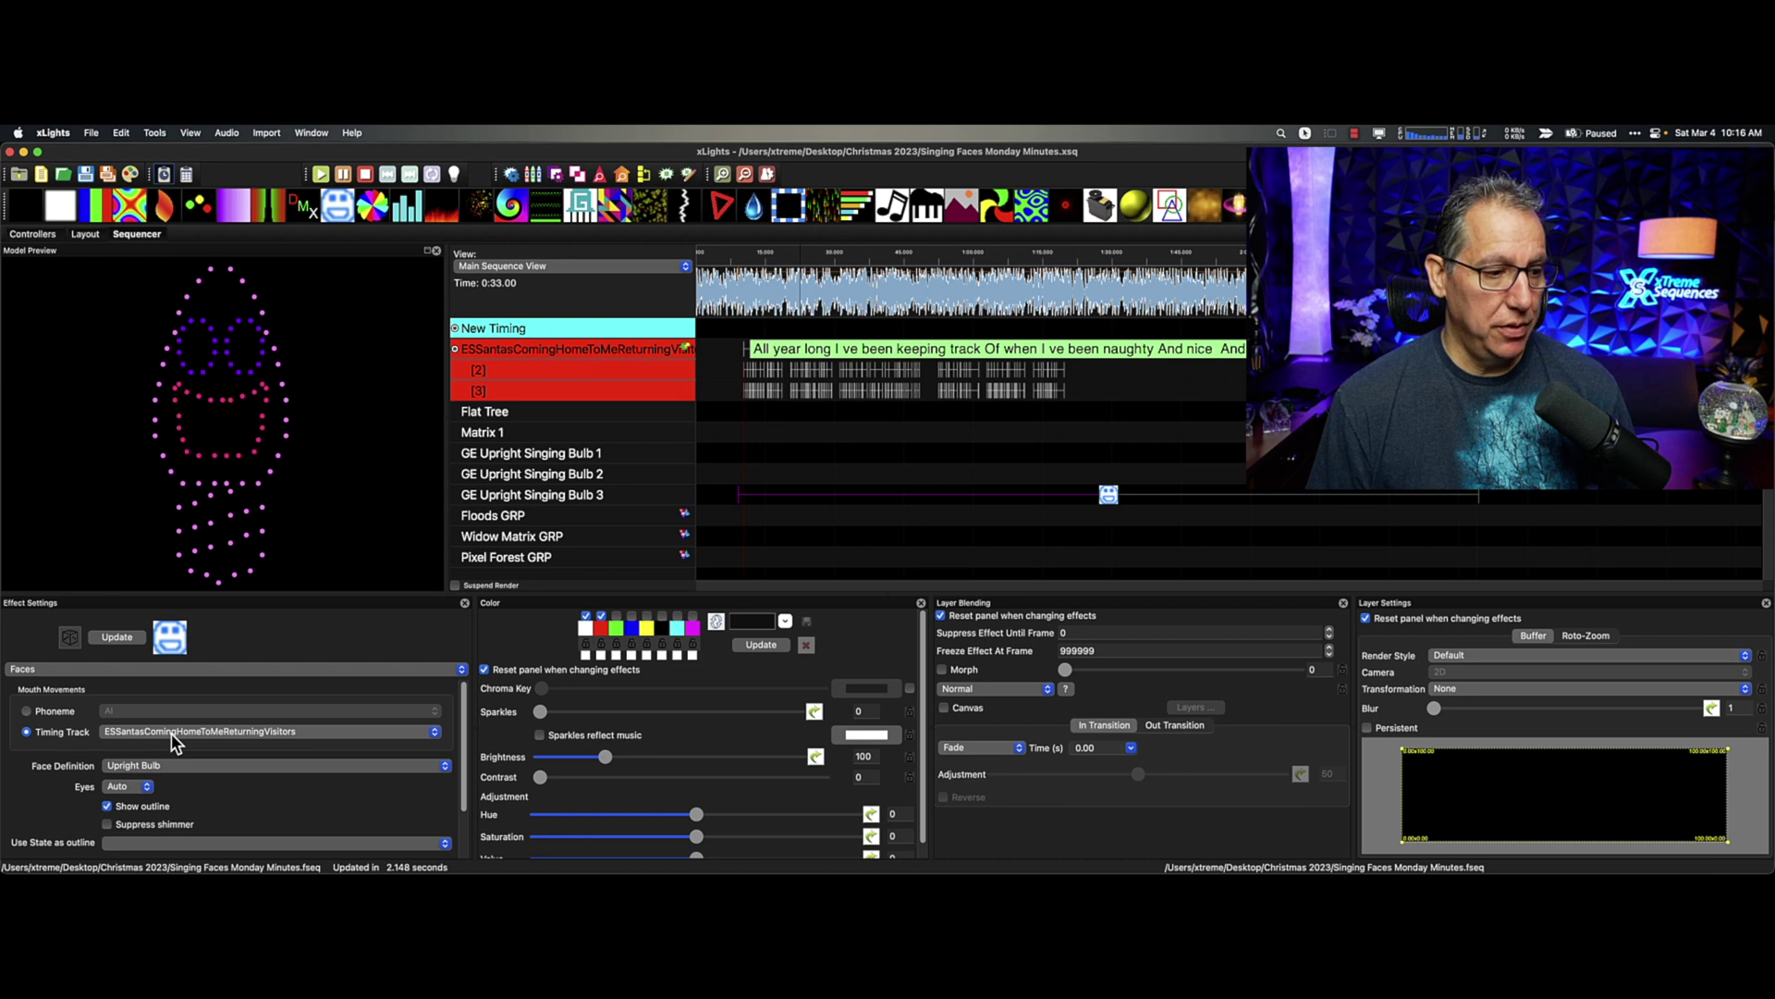
# Review the eye and outline options, then tick 'Suppress when not singing'.
pyautogui.click(123, 792)
pyautogui.click(106, 808)
pyautogui.click(107, 810)
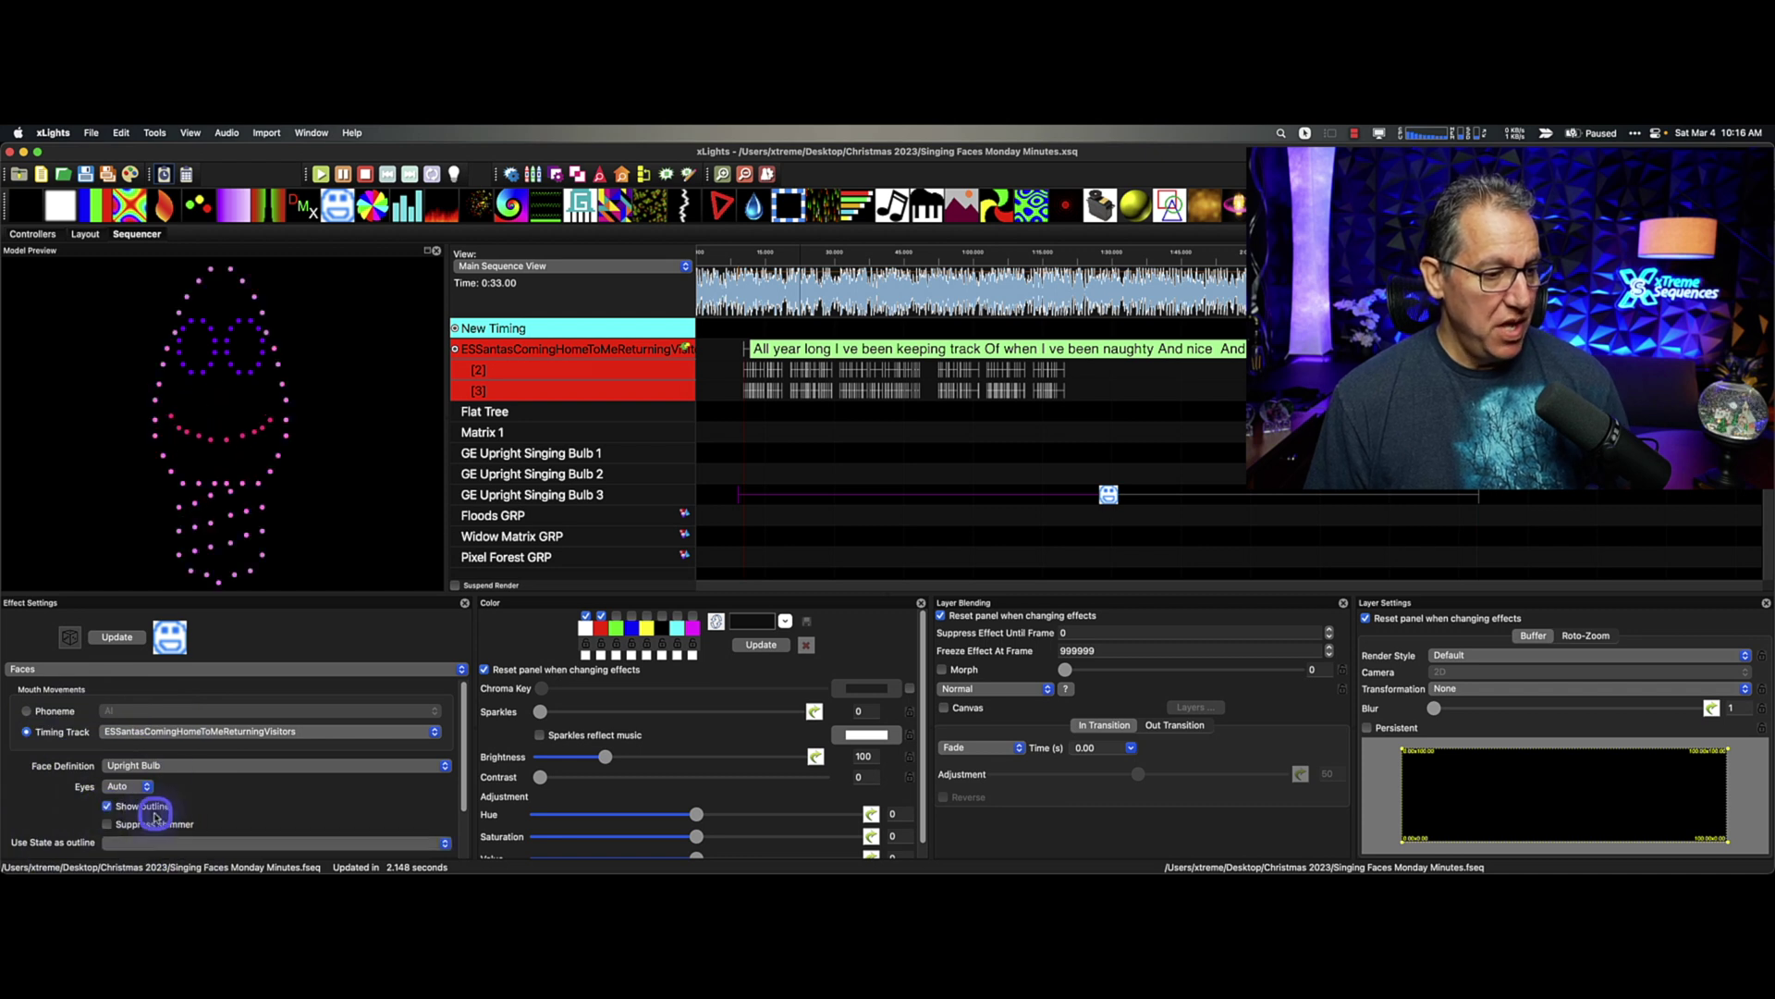
pyautogui.click(273, 793)
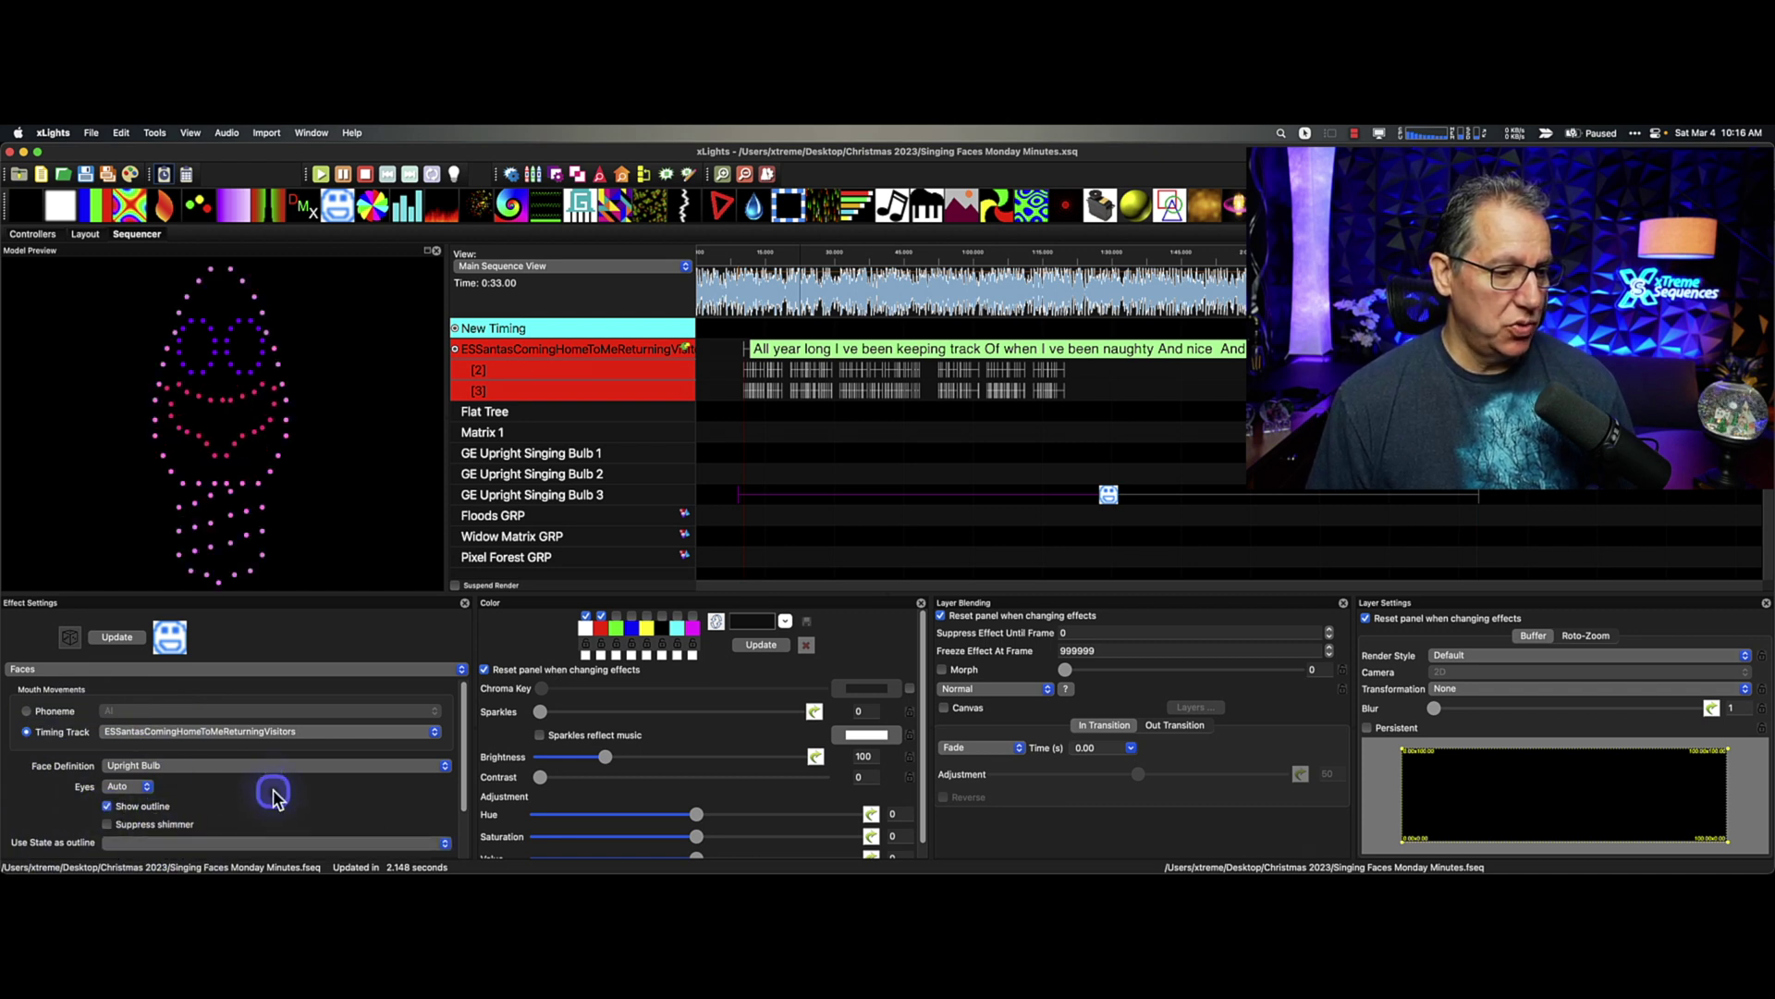
pyautogui.moveTo(465, 785); pyautogui.dragTo(465, 808)
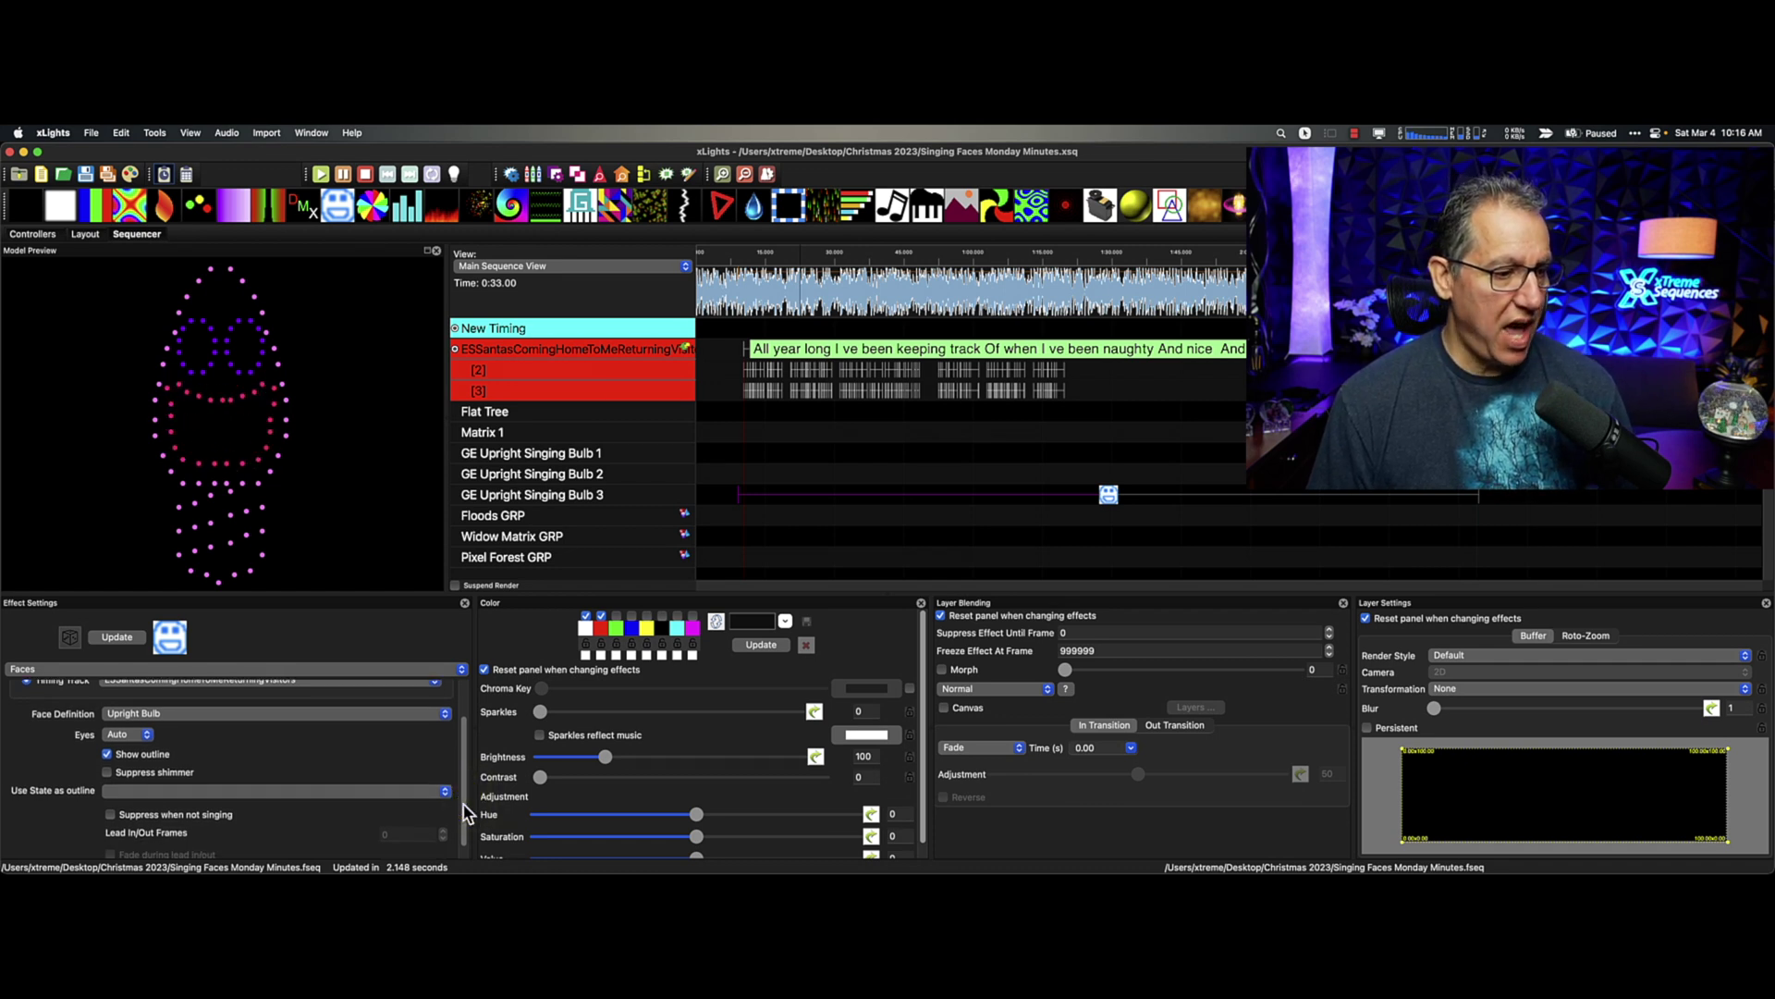
pyautogui.moveTo(462, 802)
pyautogui.mouseDown()
pyautogui.moveTo(469, 777)
pyautogui.moveTo(468, 823)
pyautogui.mouseUp()
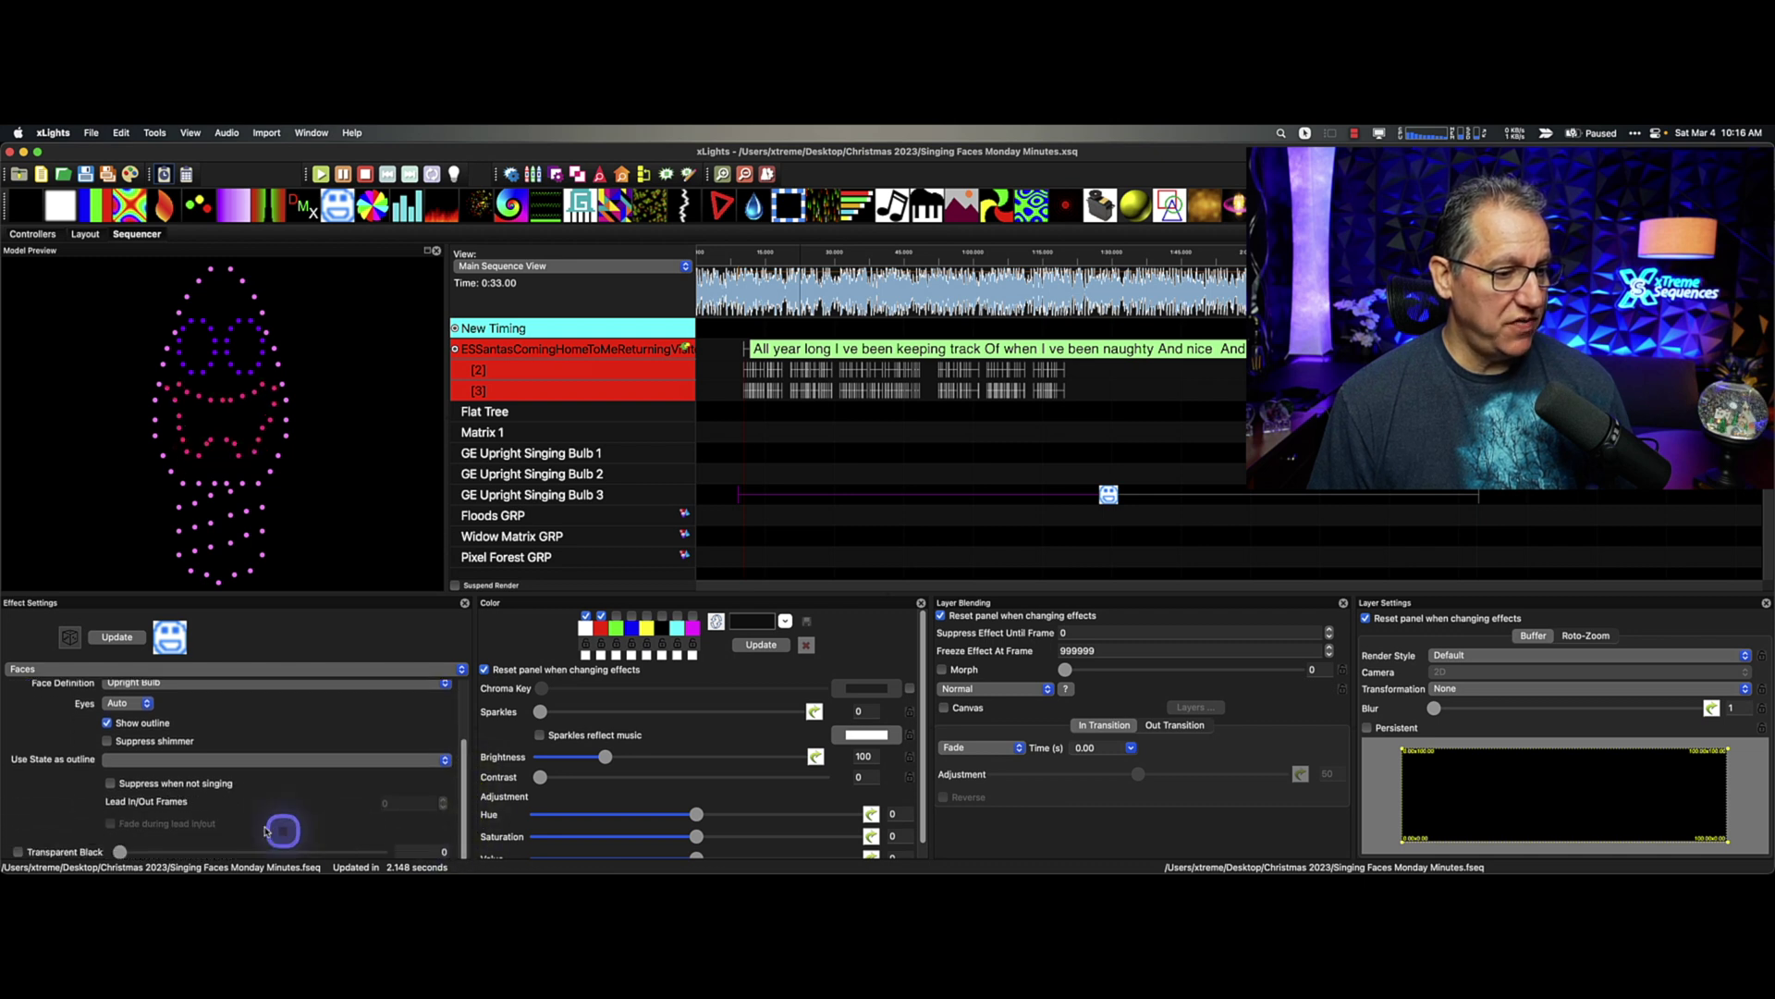
pyautogui.click(110, 785)
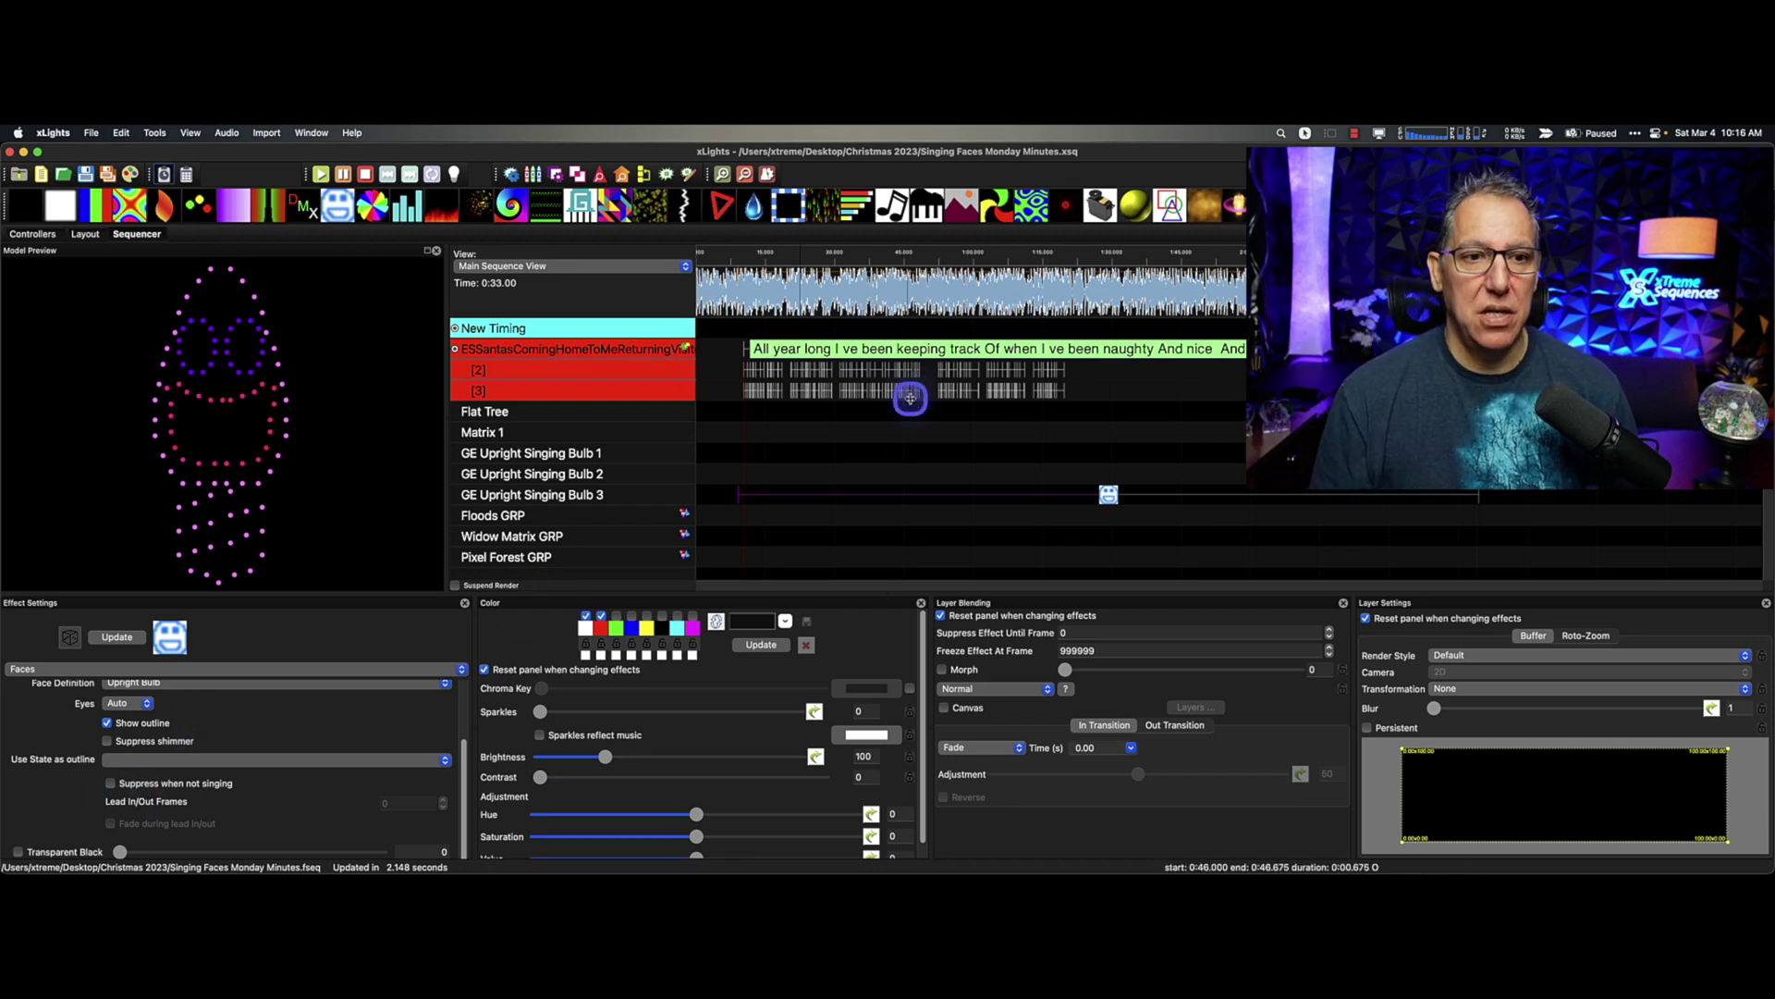
# Mark an end point on the timeline and trim the Bulb 3 Faces effect back to it.
pyautogui.click(785, 296)
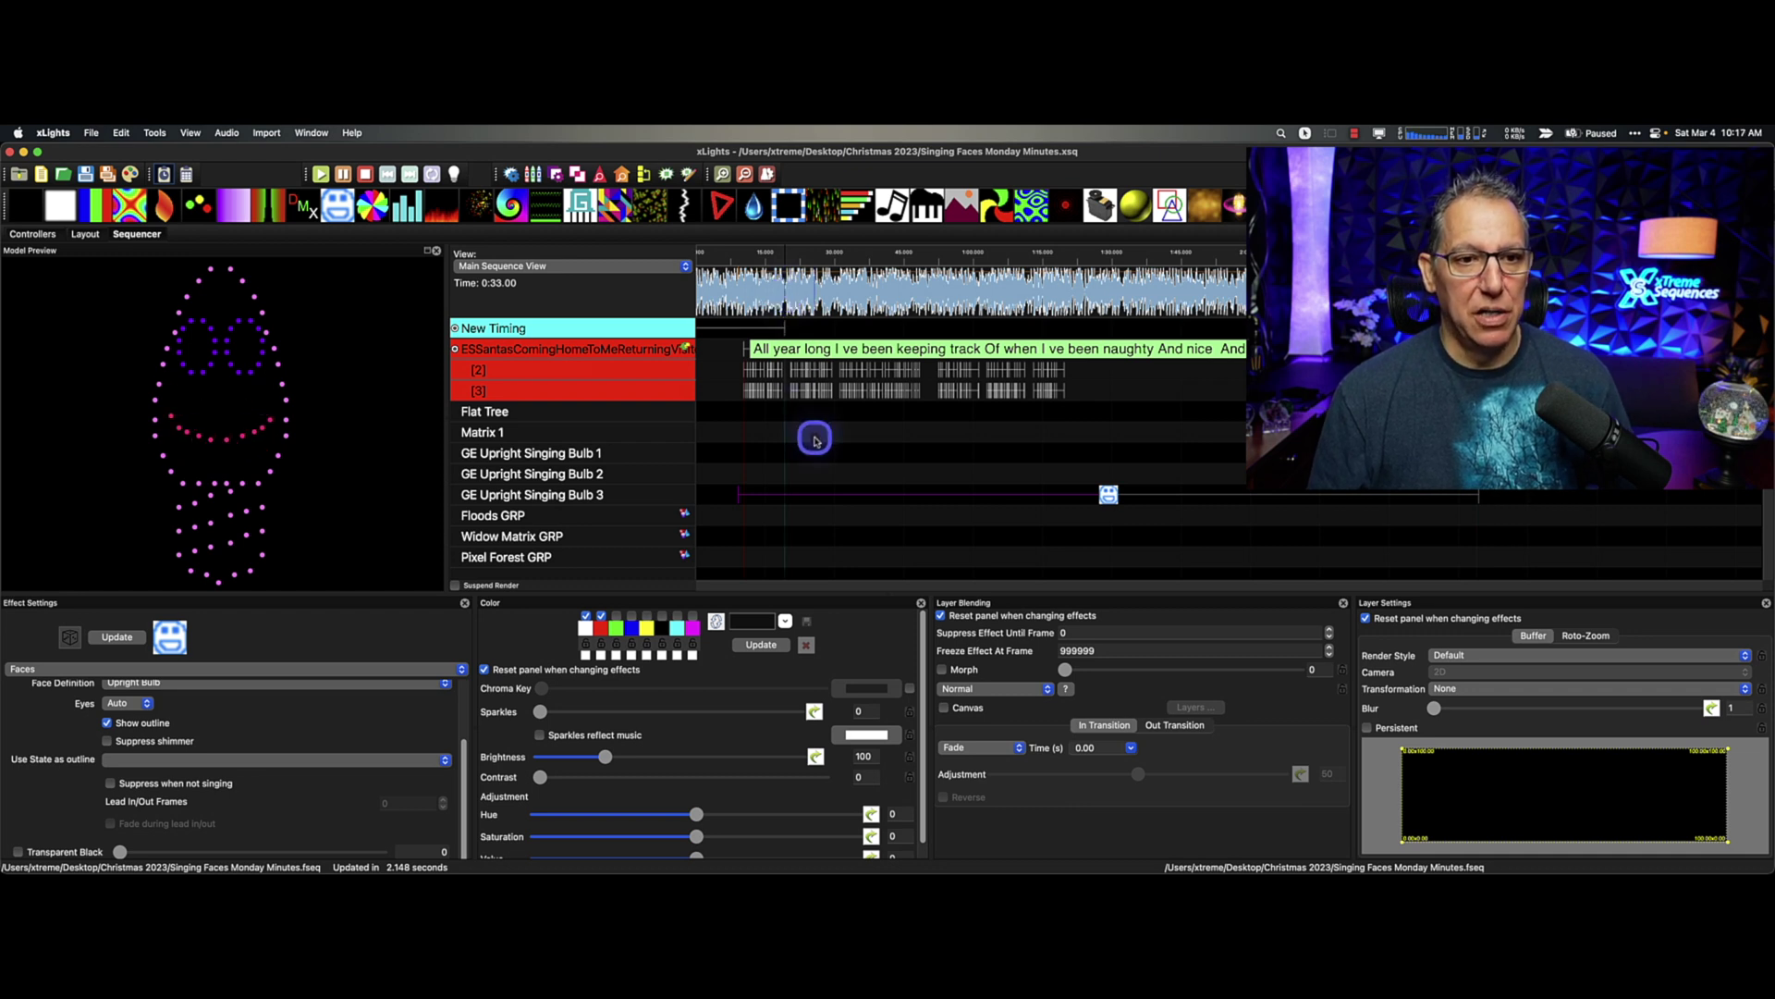
pyautogui.click(917, 321)
pyautogui.moveTo(917, 321); pyautogui.dragTo(931, 315)
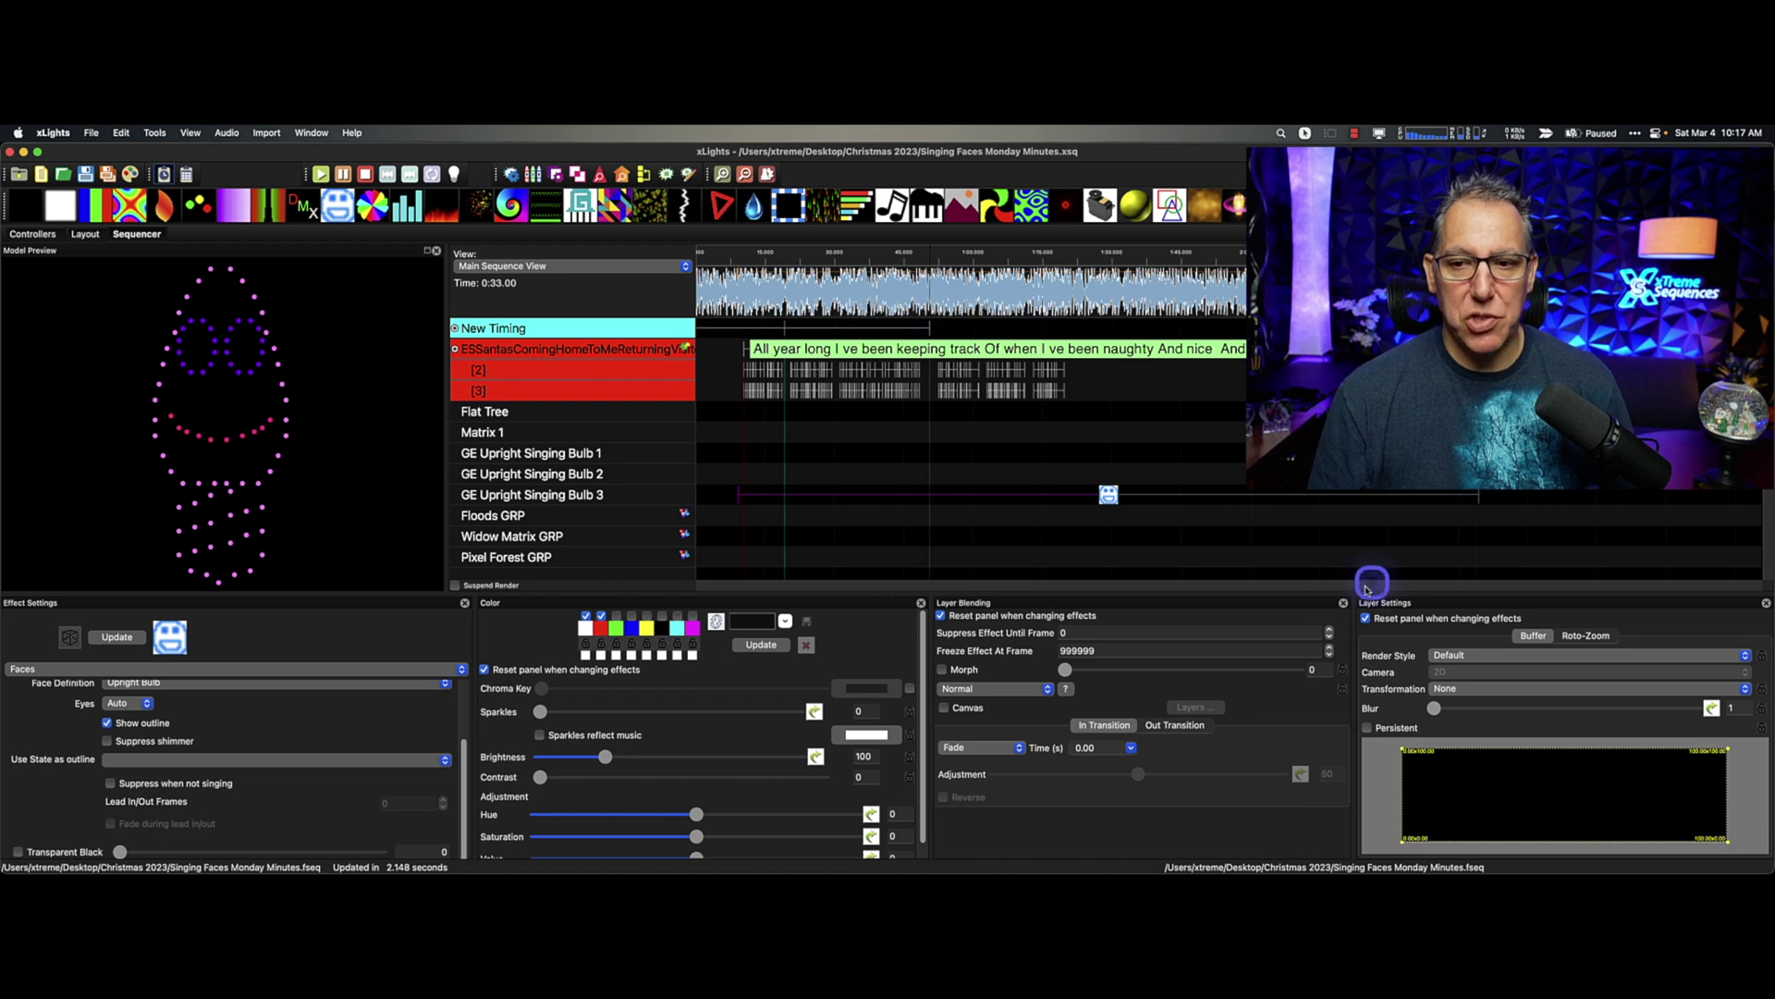
pyautogui.moveTo(1481, 498); pyautogui.dragTo(927, 511)
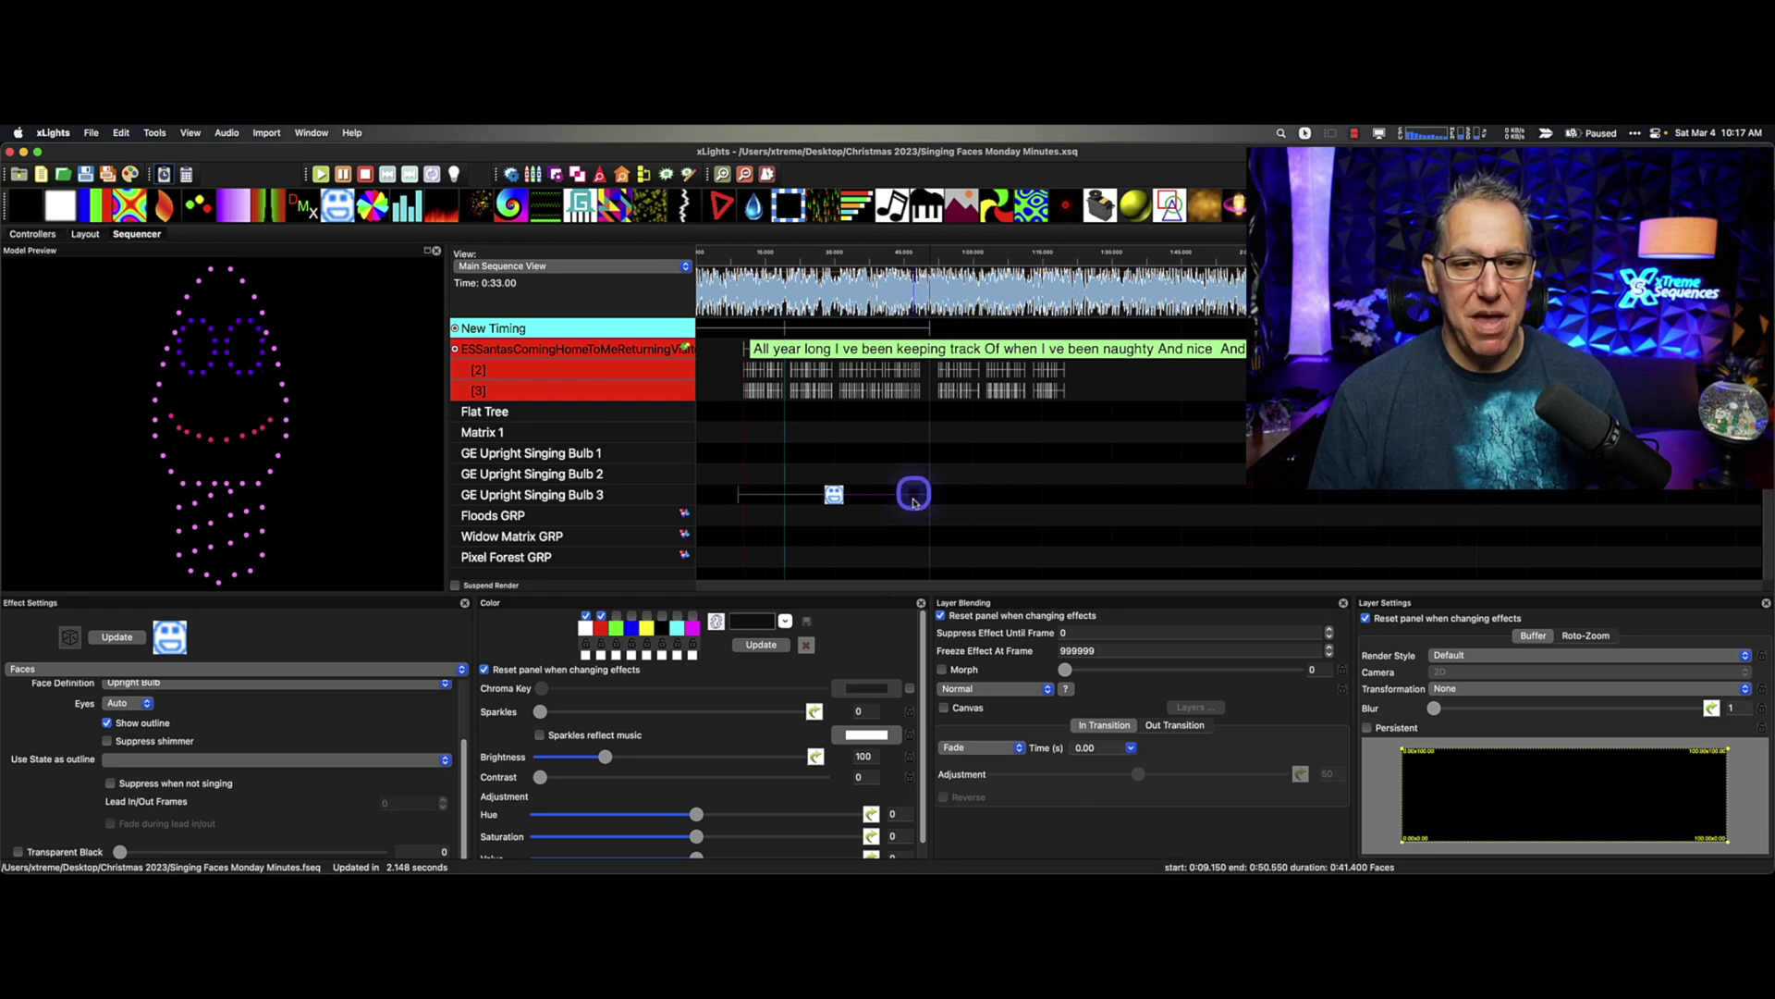
pyautogui.moveTo(928, 330); pyautogui.dragTo(924, 328)
pyautogui.moveTo(928, 492); pyautogui.dragTo(924, 496)
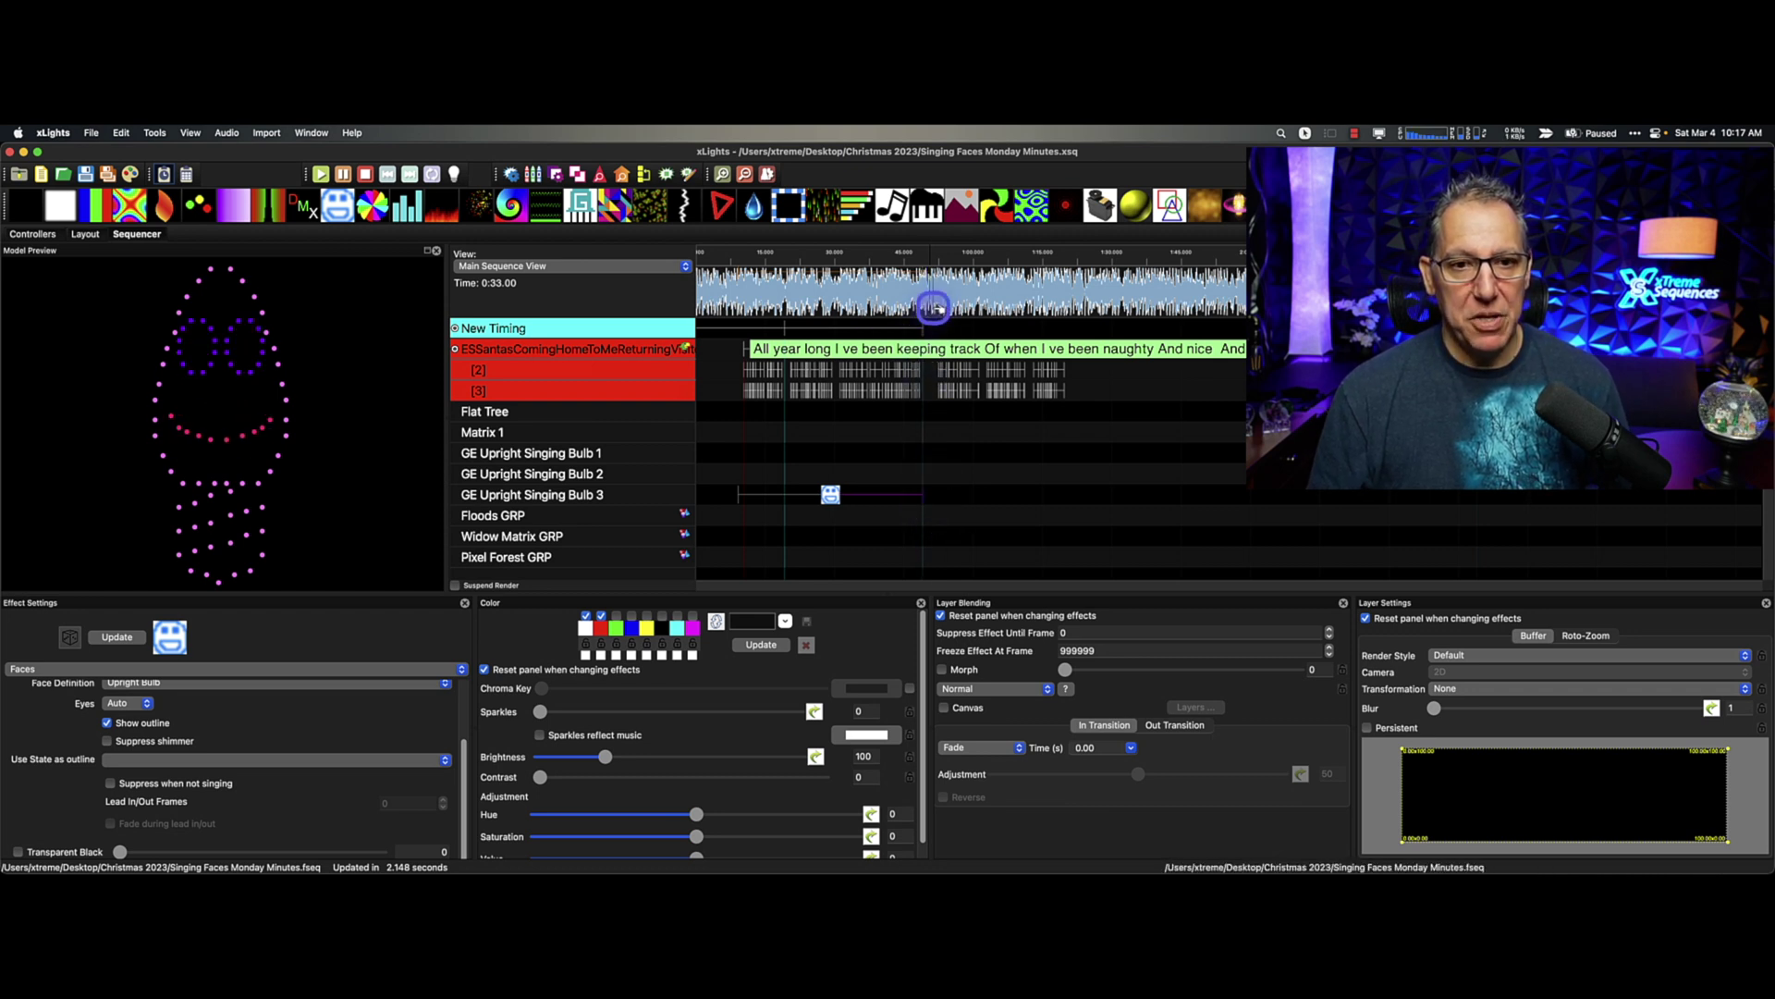
pyautogui.click(940, 305)
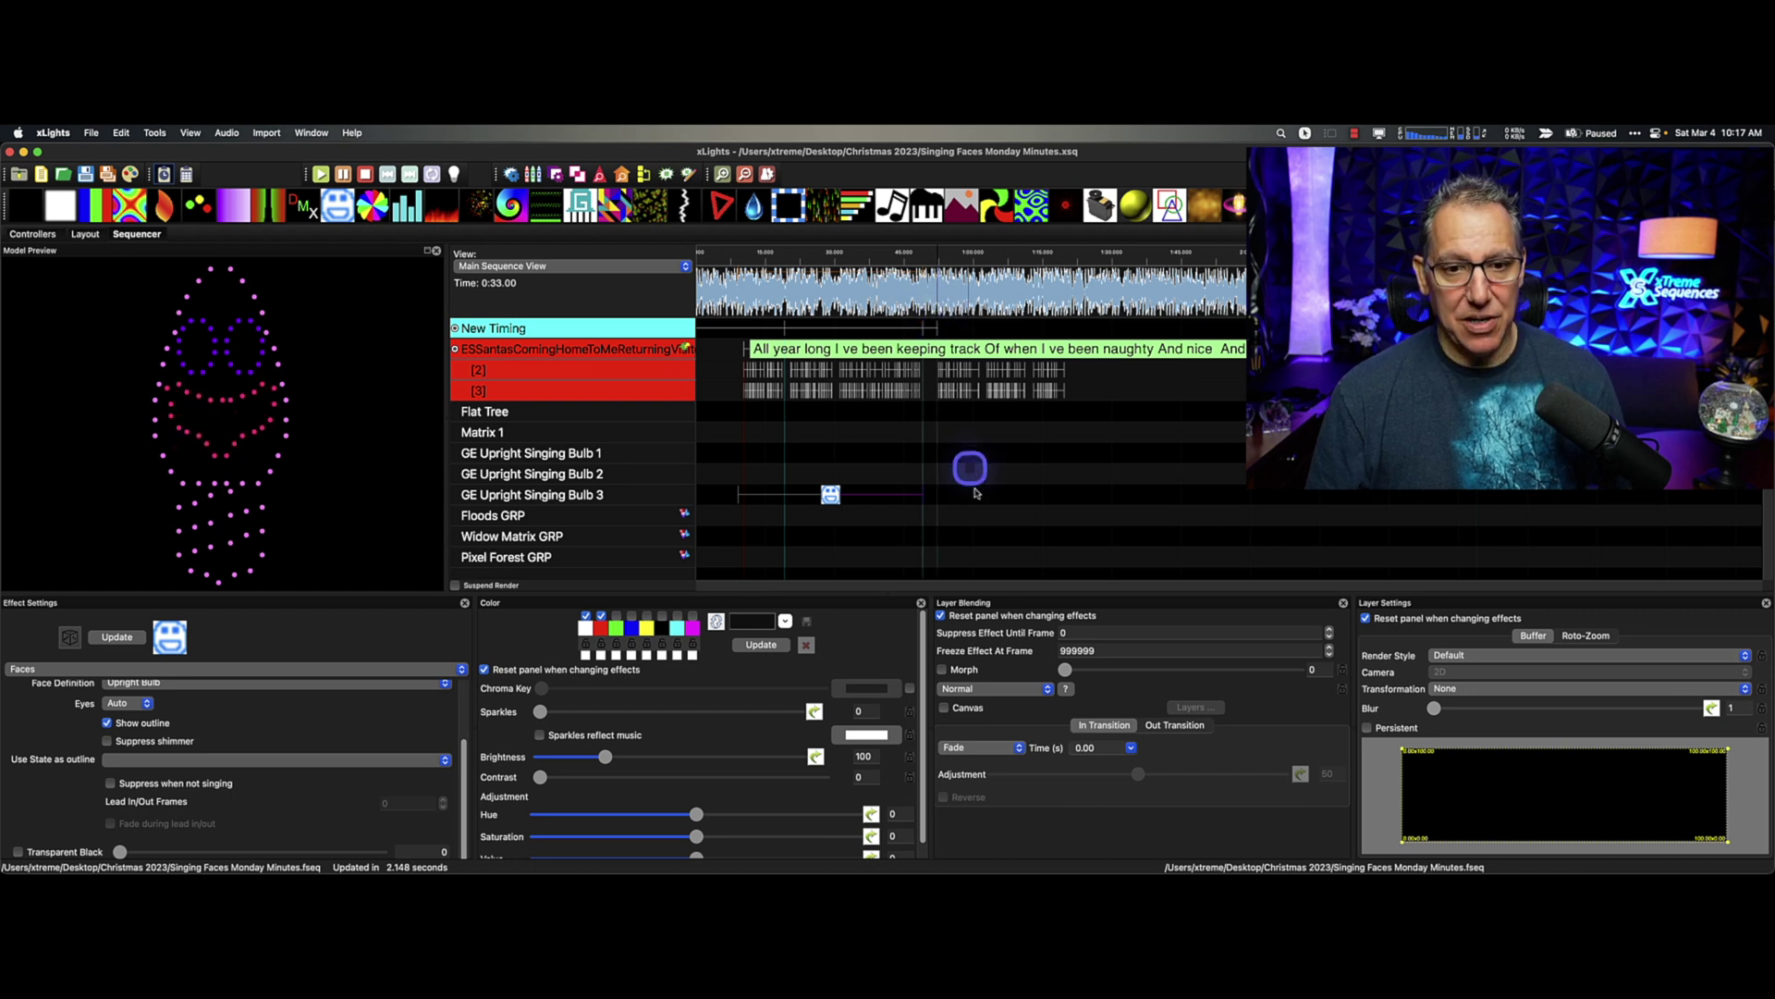
# Paste a copy of the Faces effect on Bulb 3 starting right after the first one.
pyautogui.click(830, 495)
pyautogui.click(953, 500)
pyautogui.hotkey('ctrl', 'v')
pyautogui.moveTo(1046, 496); pyautogui.dragTo(1020, 501)
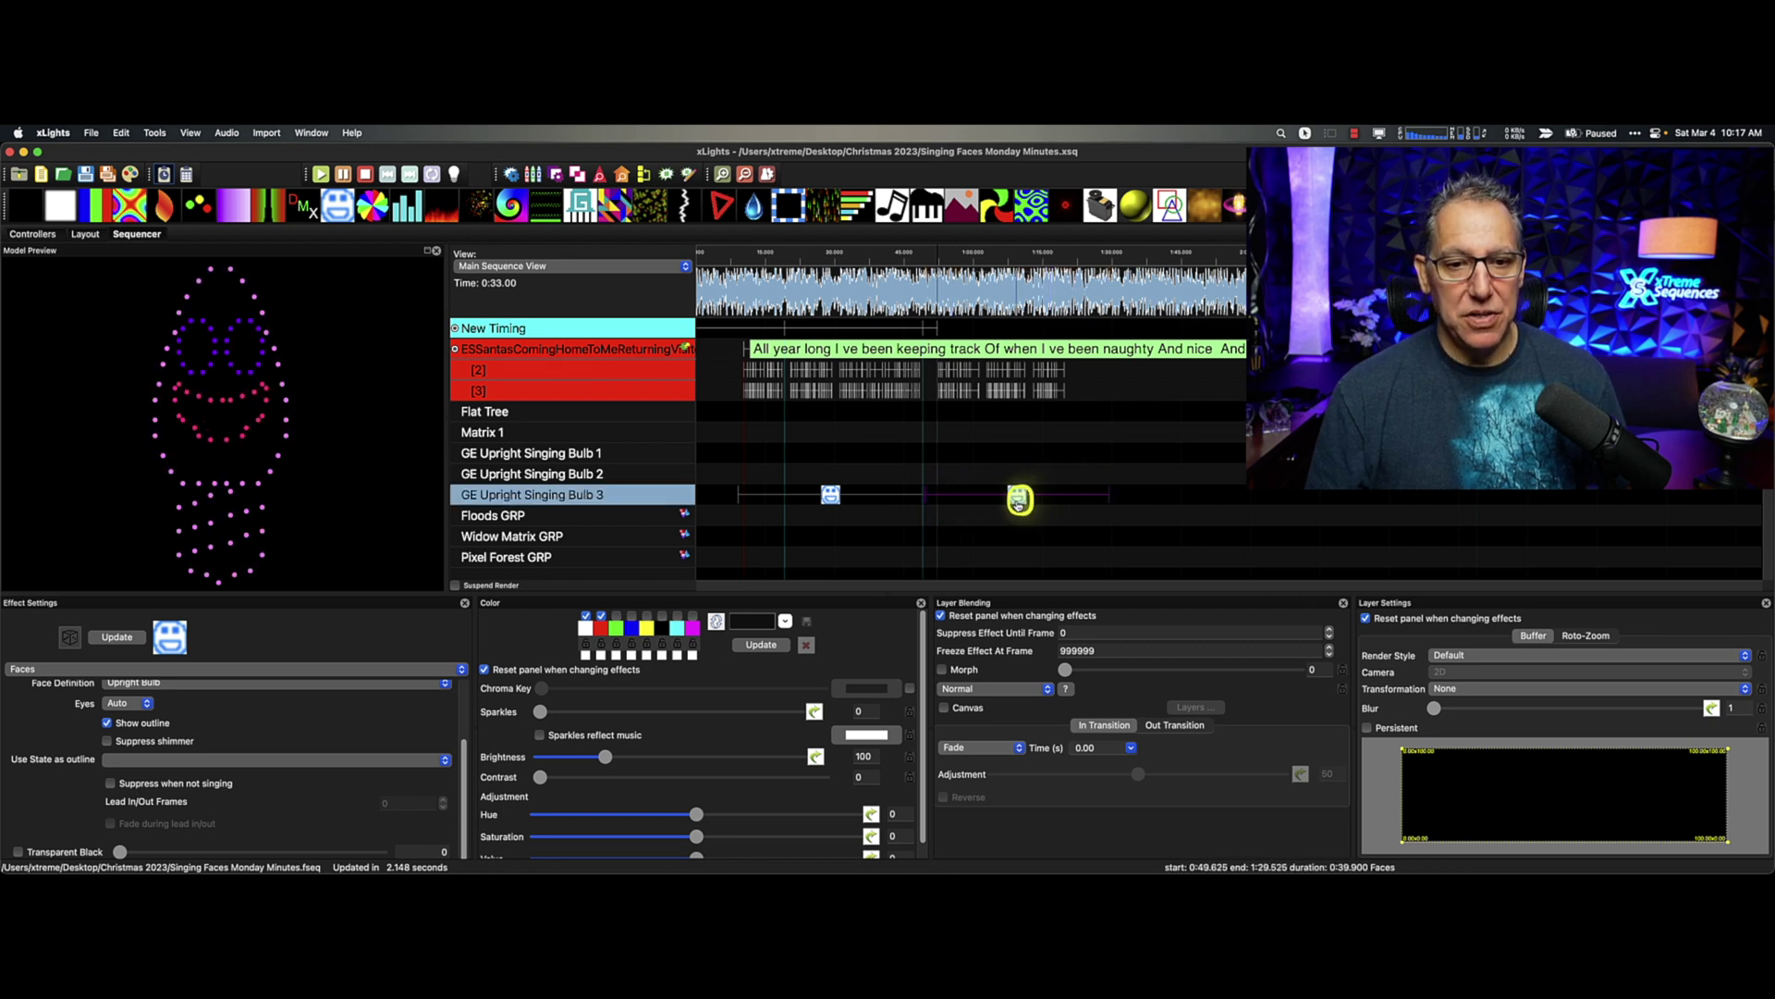
pyautogui.moveTo(871, 463); pyautogui.dragTo(888, 501)
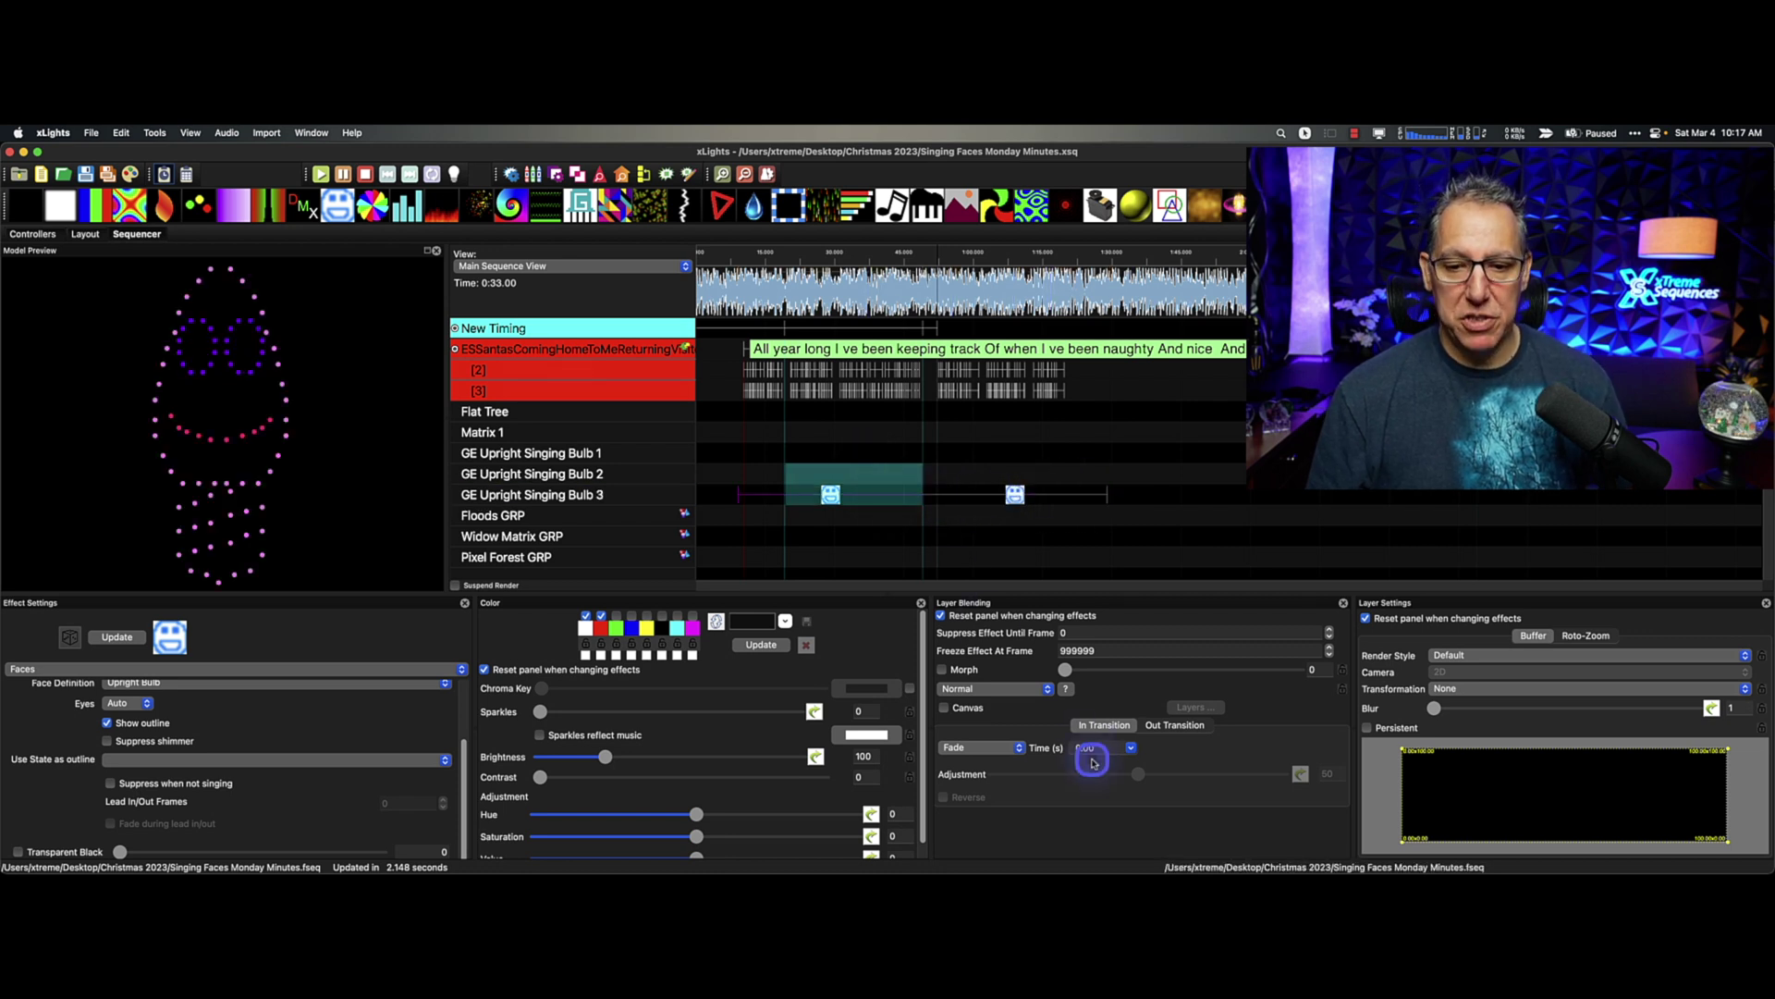
# Give the Faces effect 1-second Fade in and out transitions.
pyautogui.click(1166, 725)
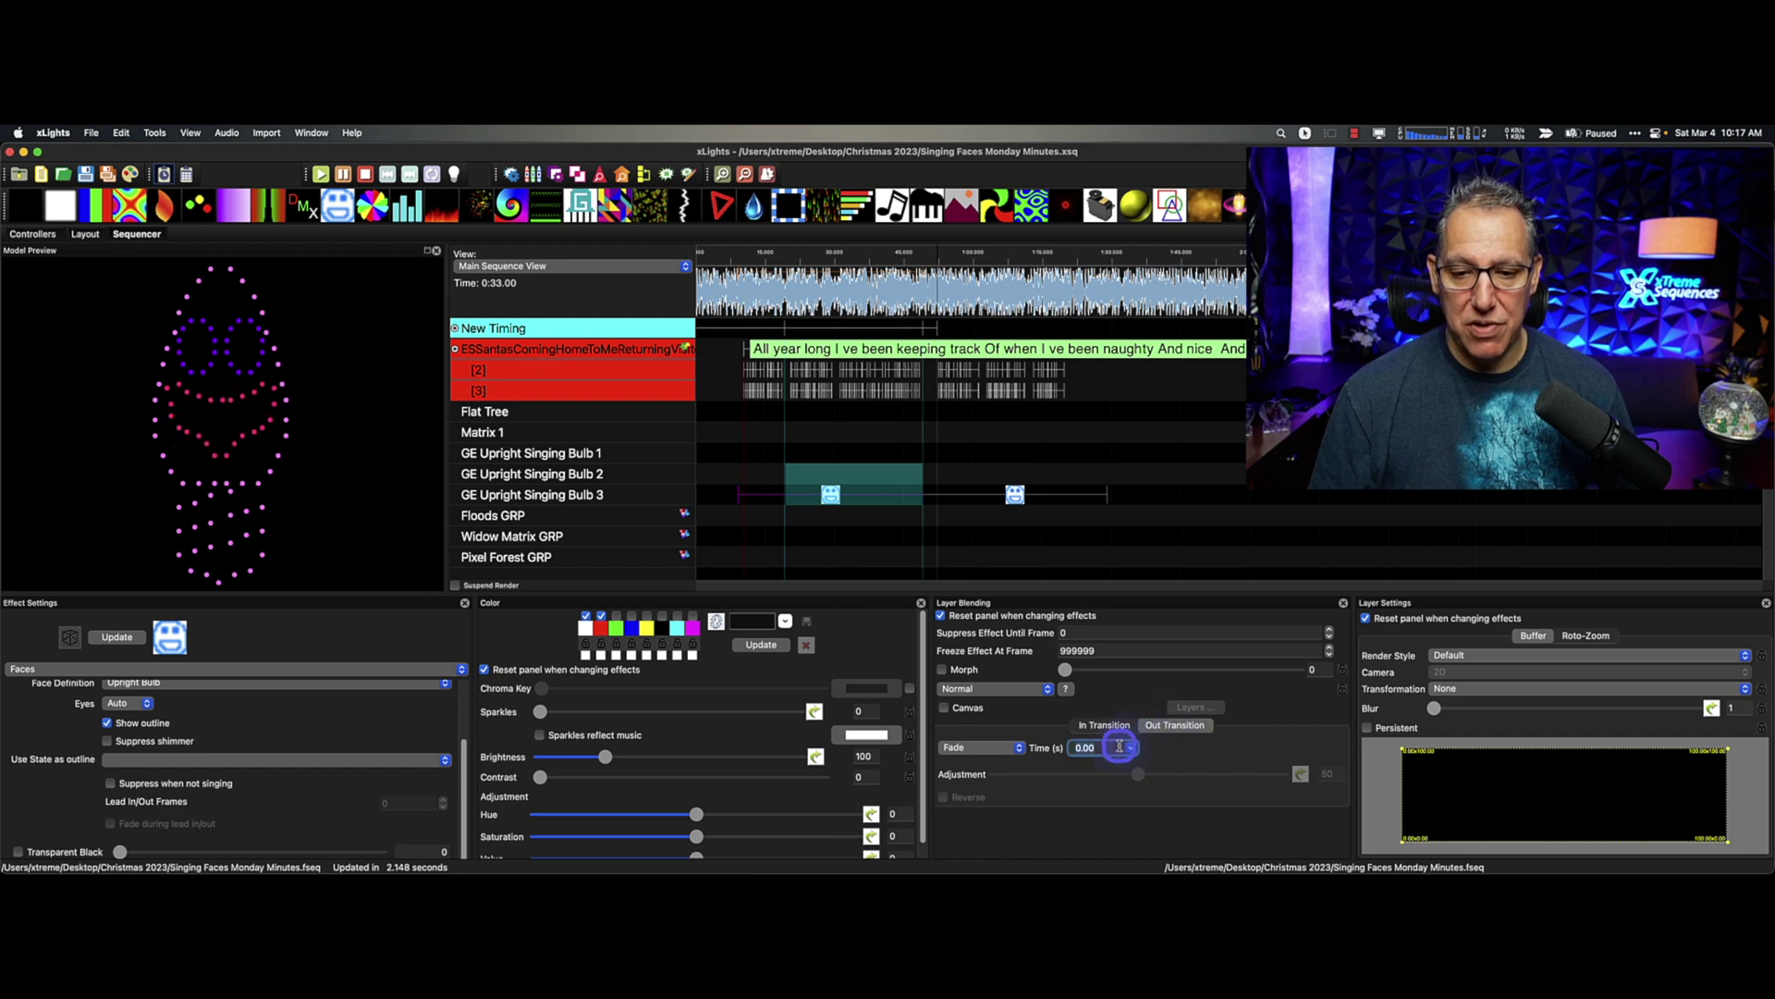
pyautogui.write('1')
pyautogui.click(1016, 497)
pyautogui.click(1017, 502)
pyautogui.click(1104, 749)
pyautogui.click(1101, 726)
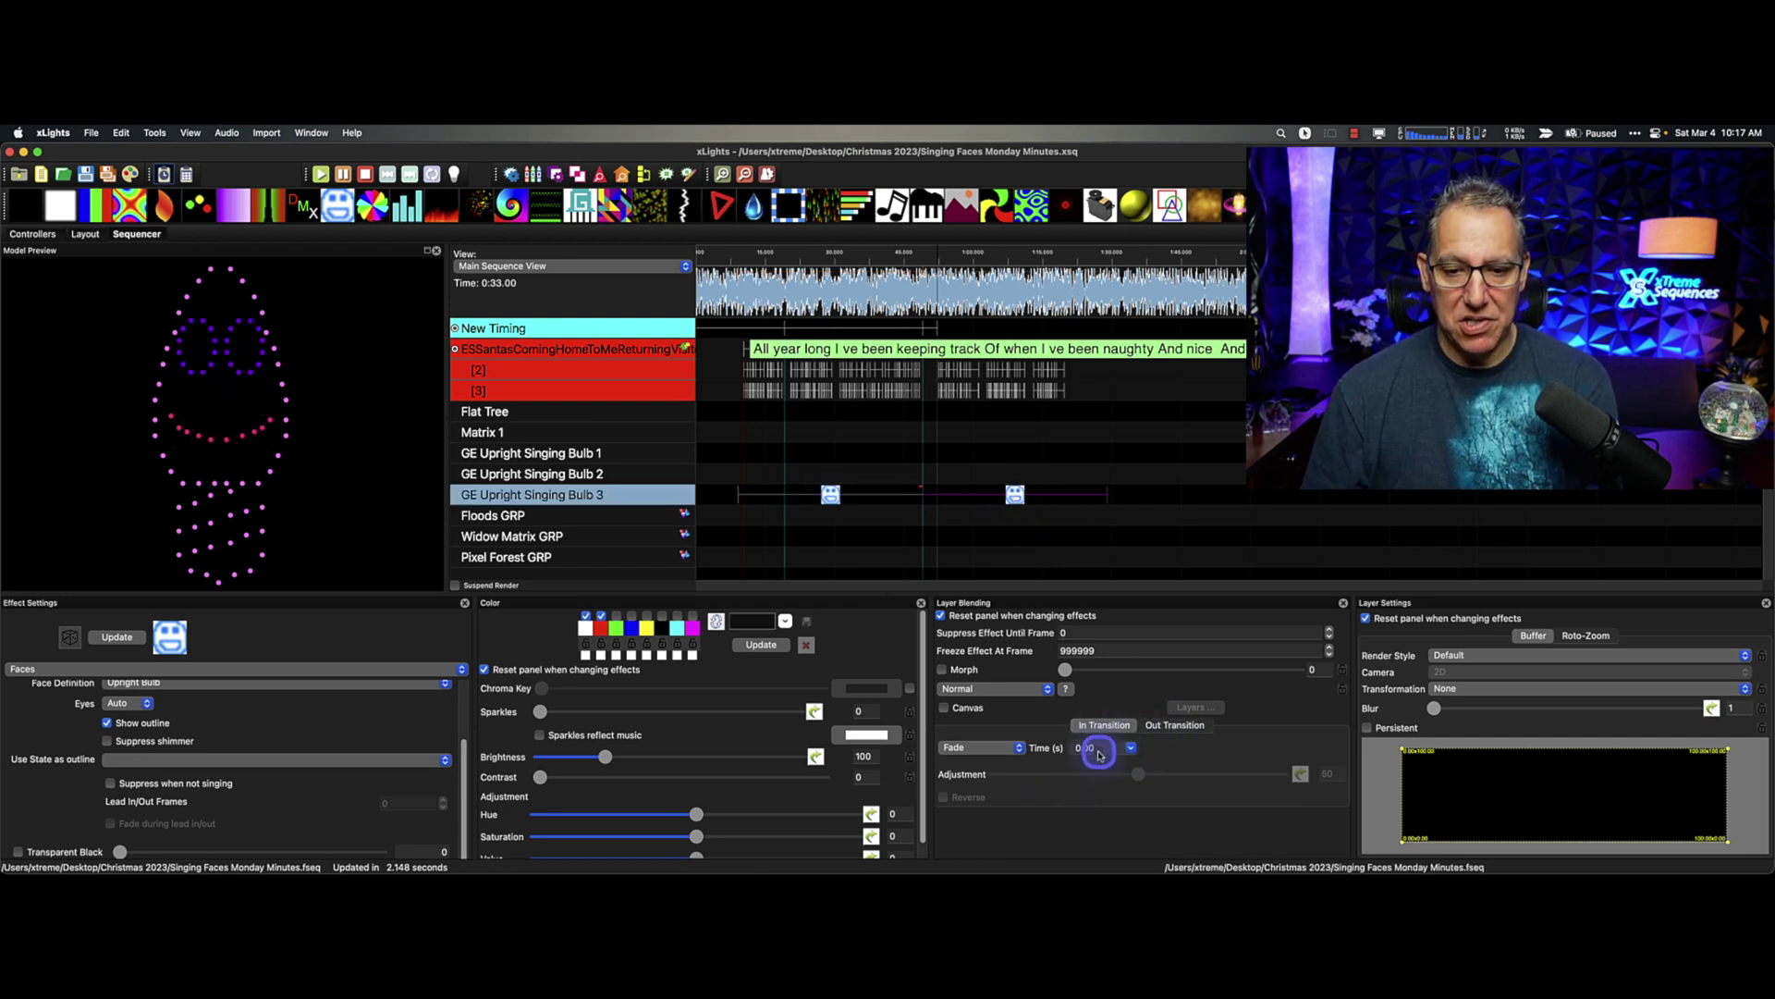
pyautogui.click(1092, 748)
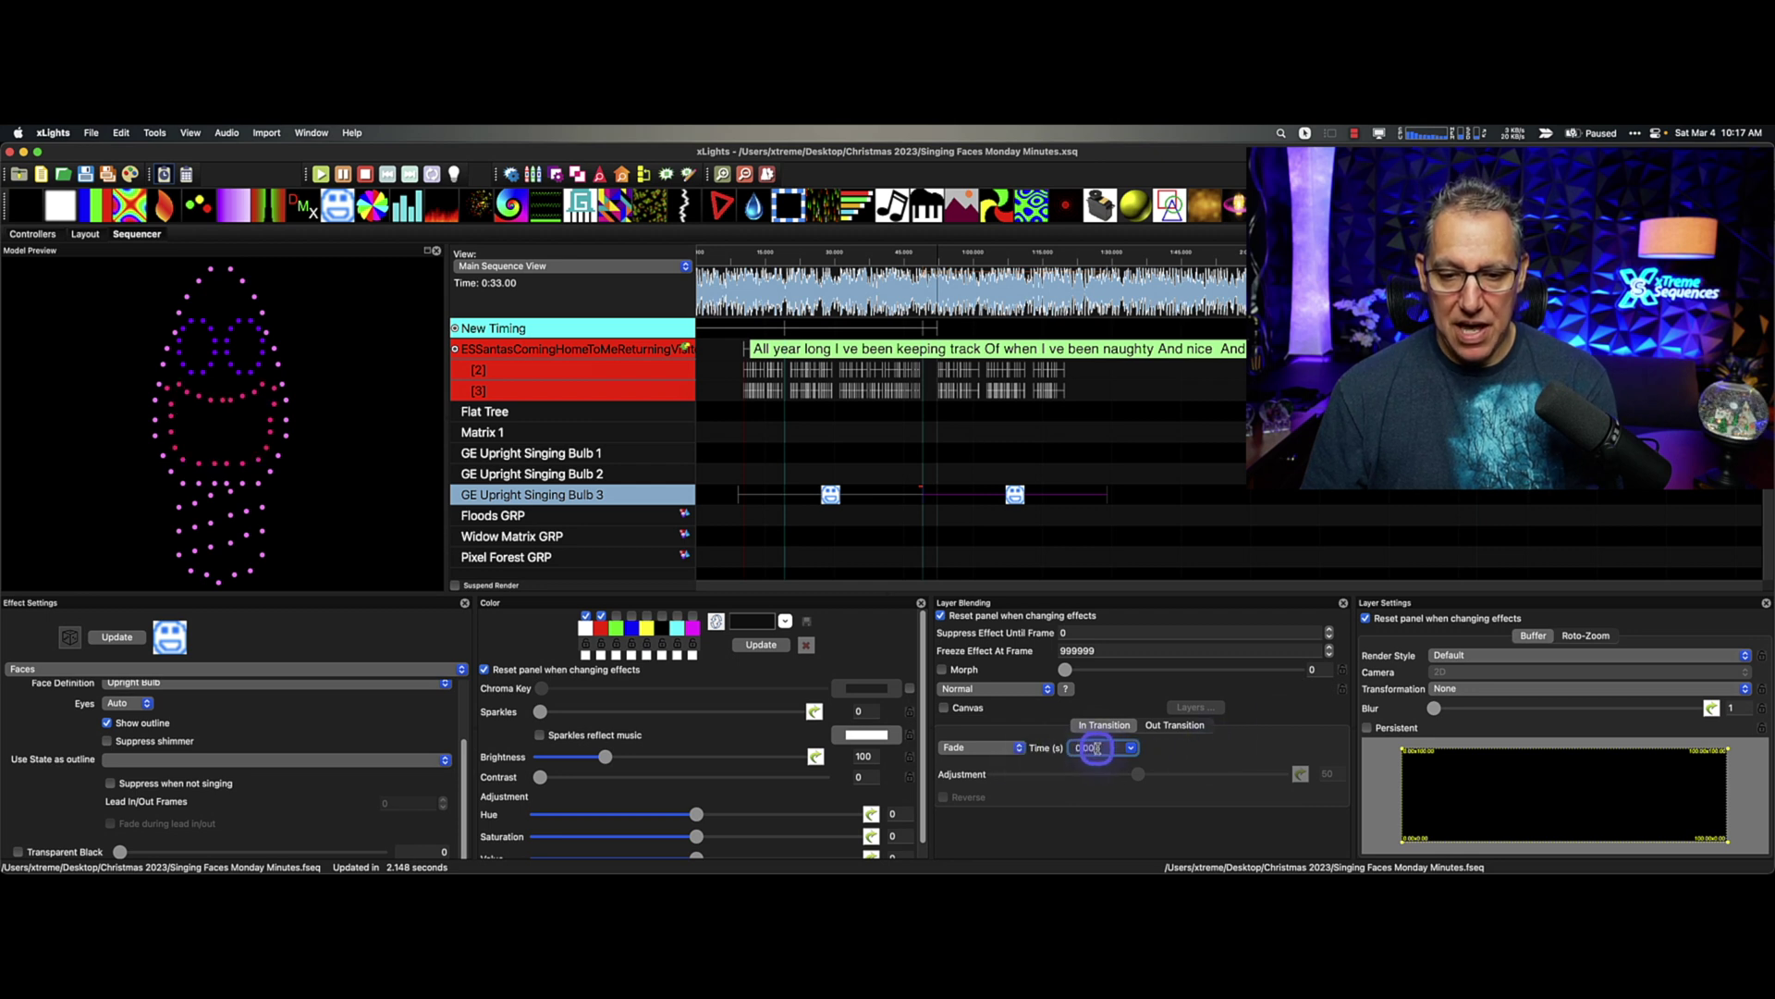
pyautogui.click(1020, 748)
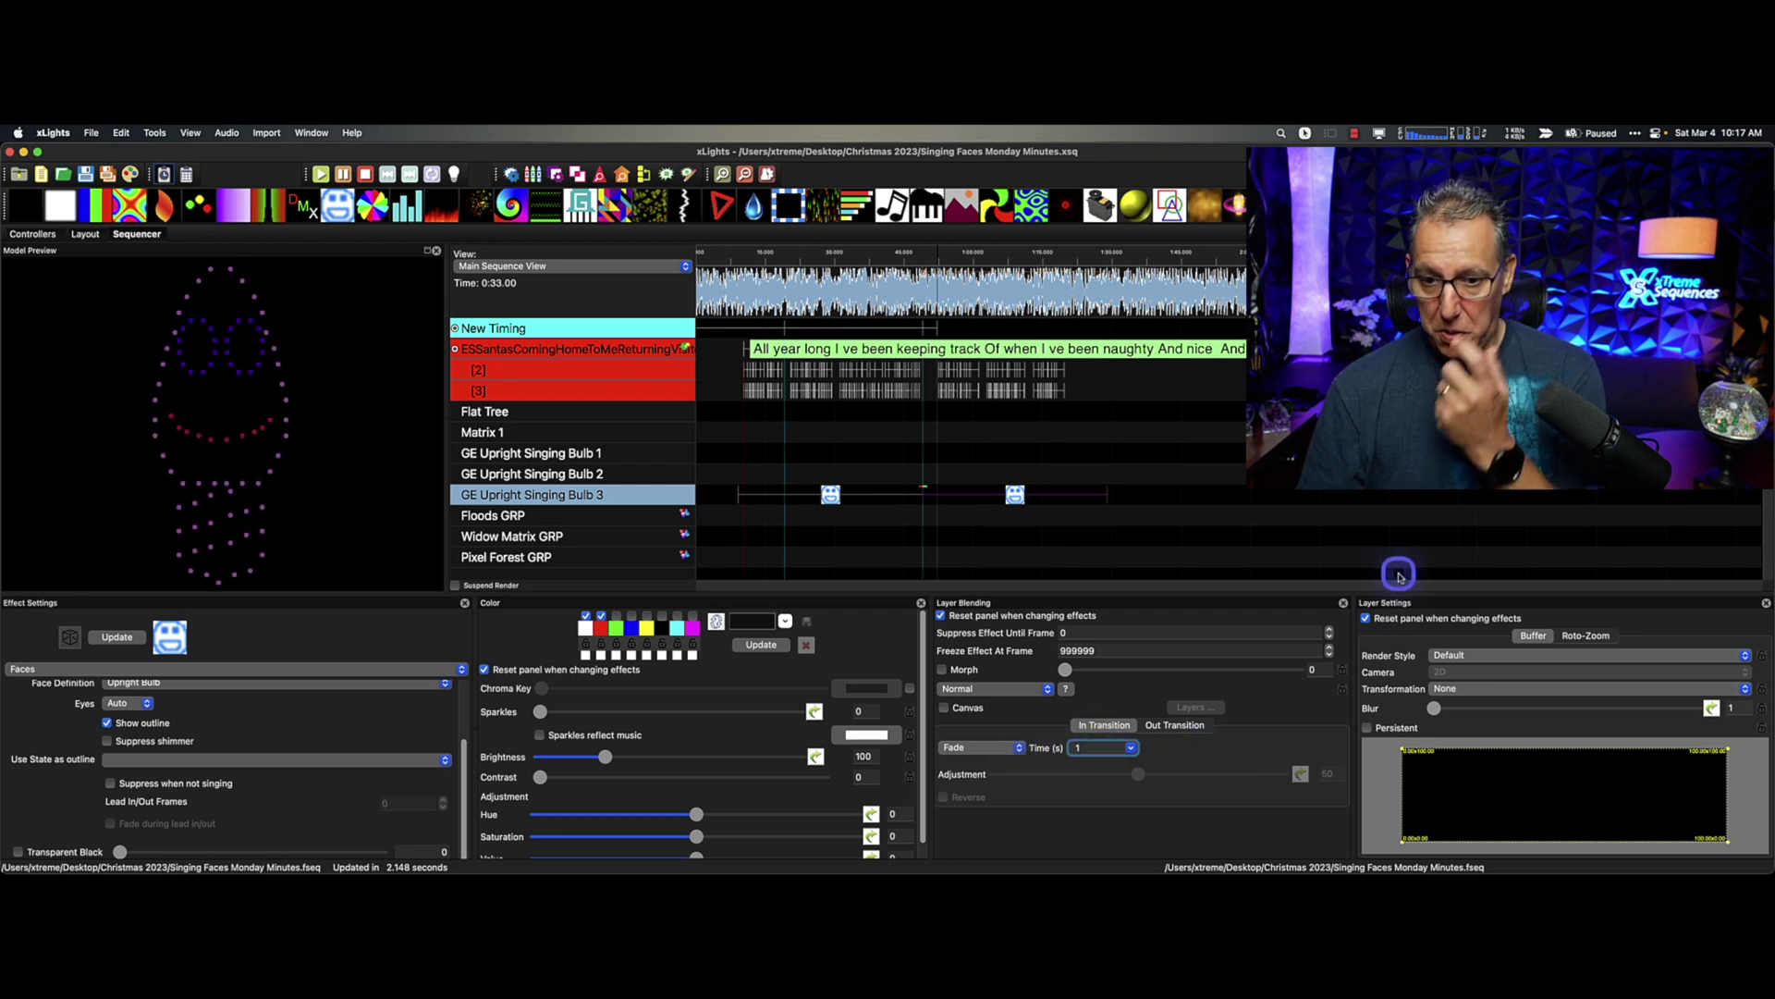
pyautogui.click(1229, 534)
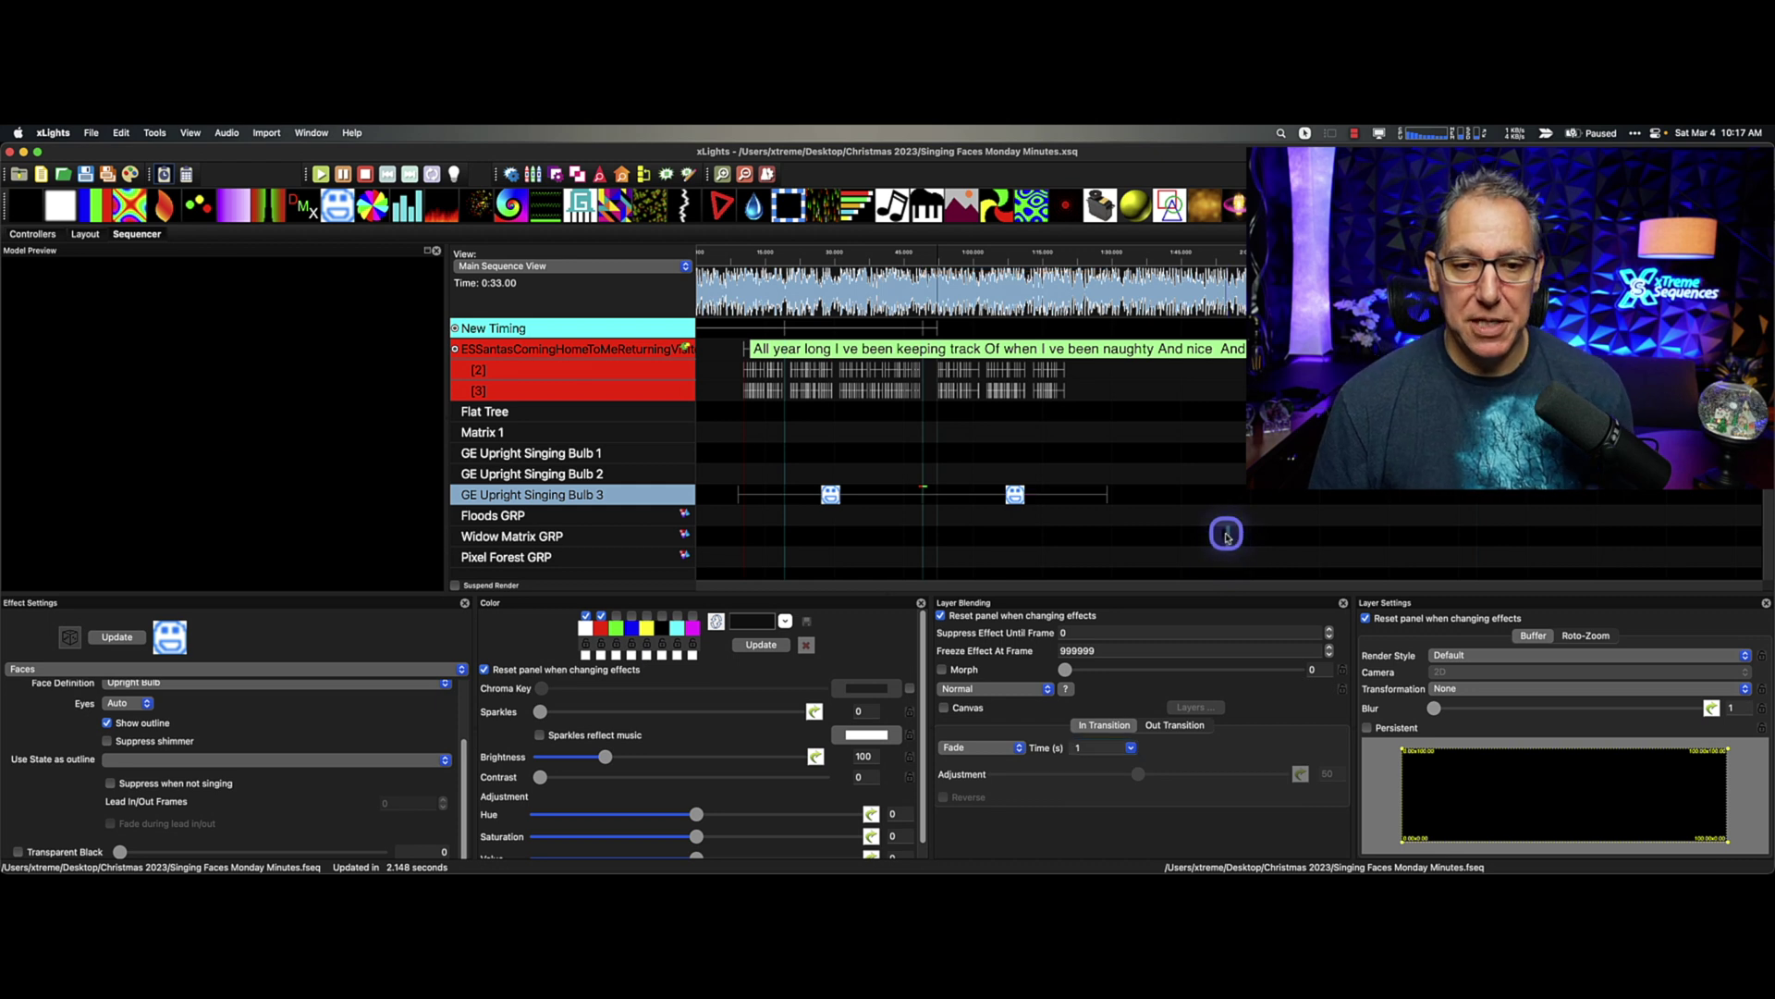
# Play the sequence with the Model Preview maximized, then restore the normal sequencer layout.
pyautogui.click(746, 257)
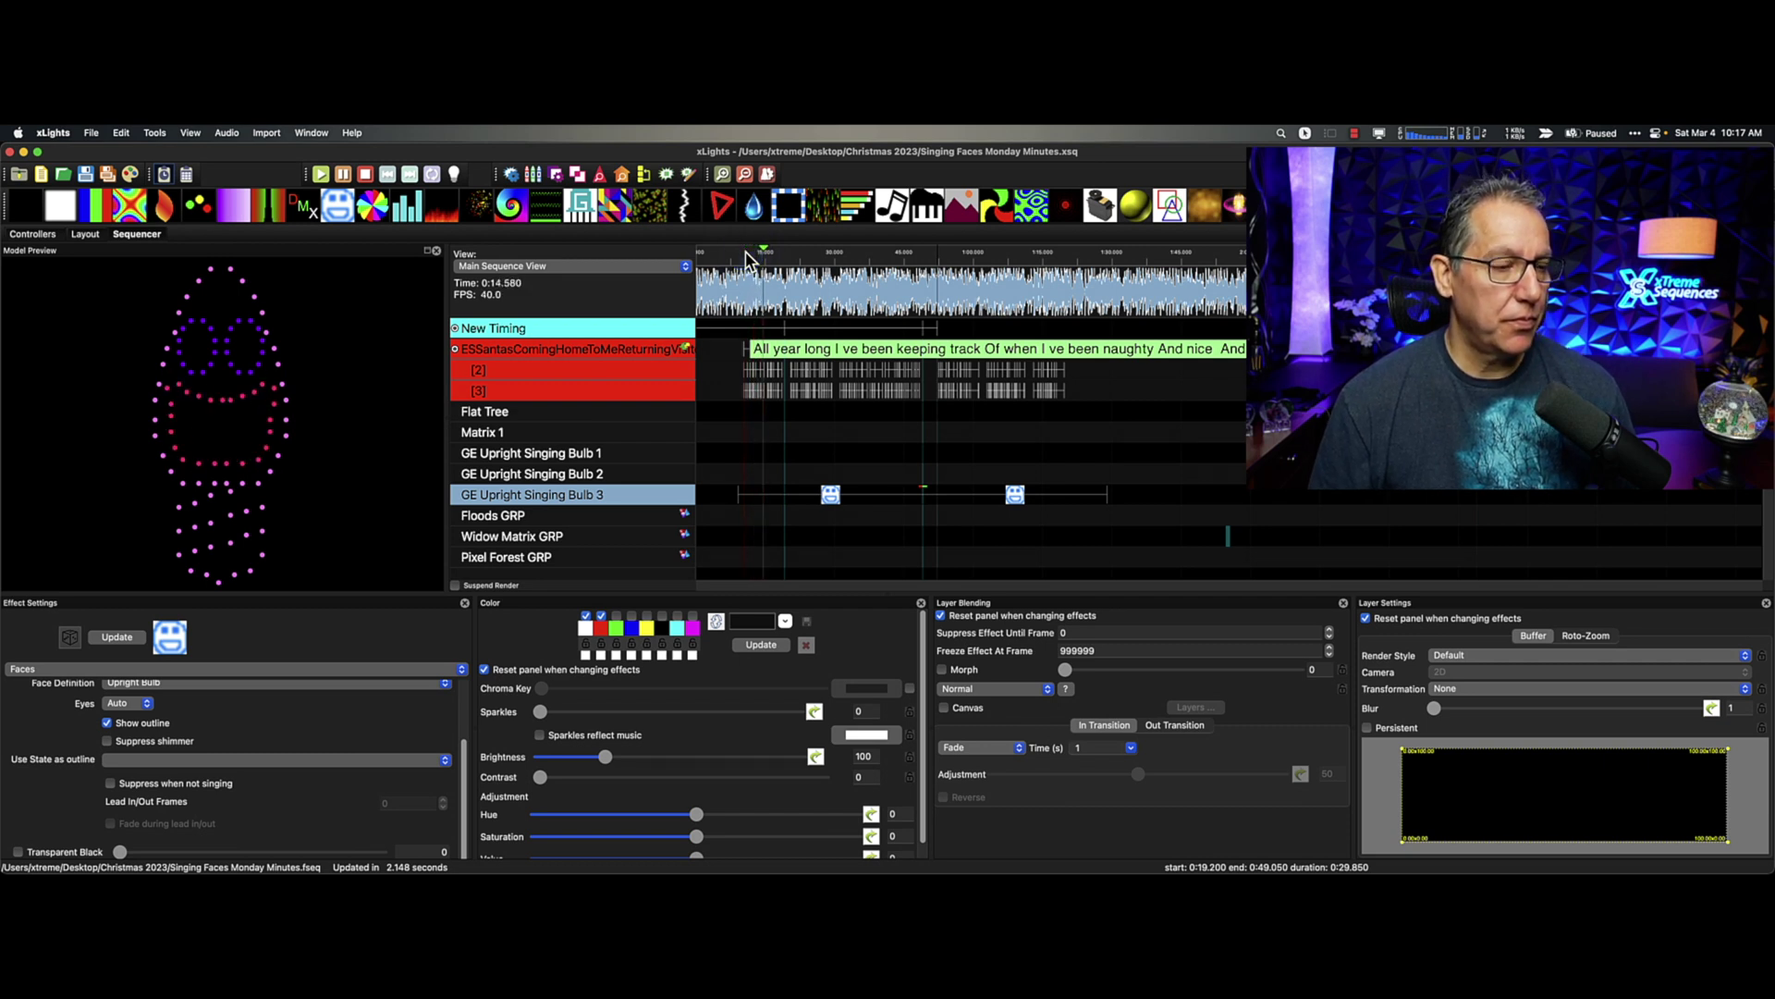
pyautogui.click(746, 256)
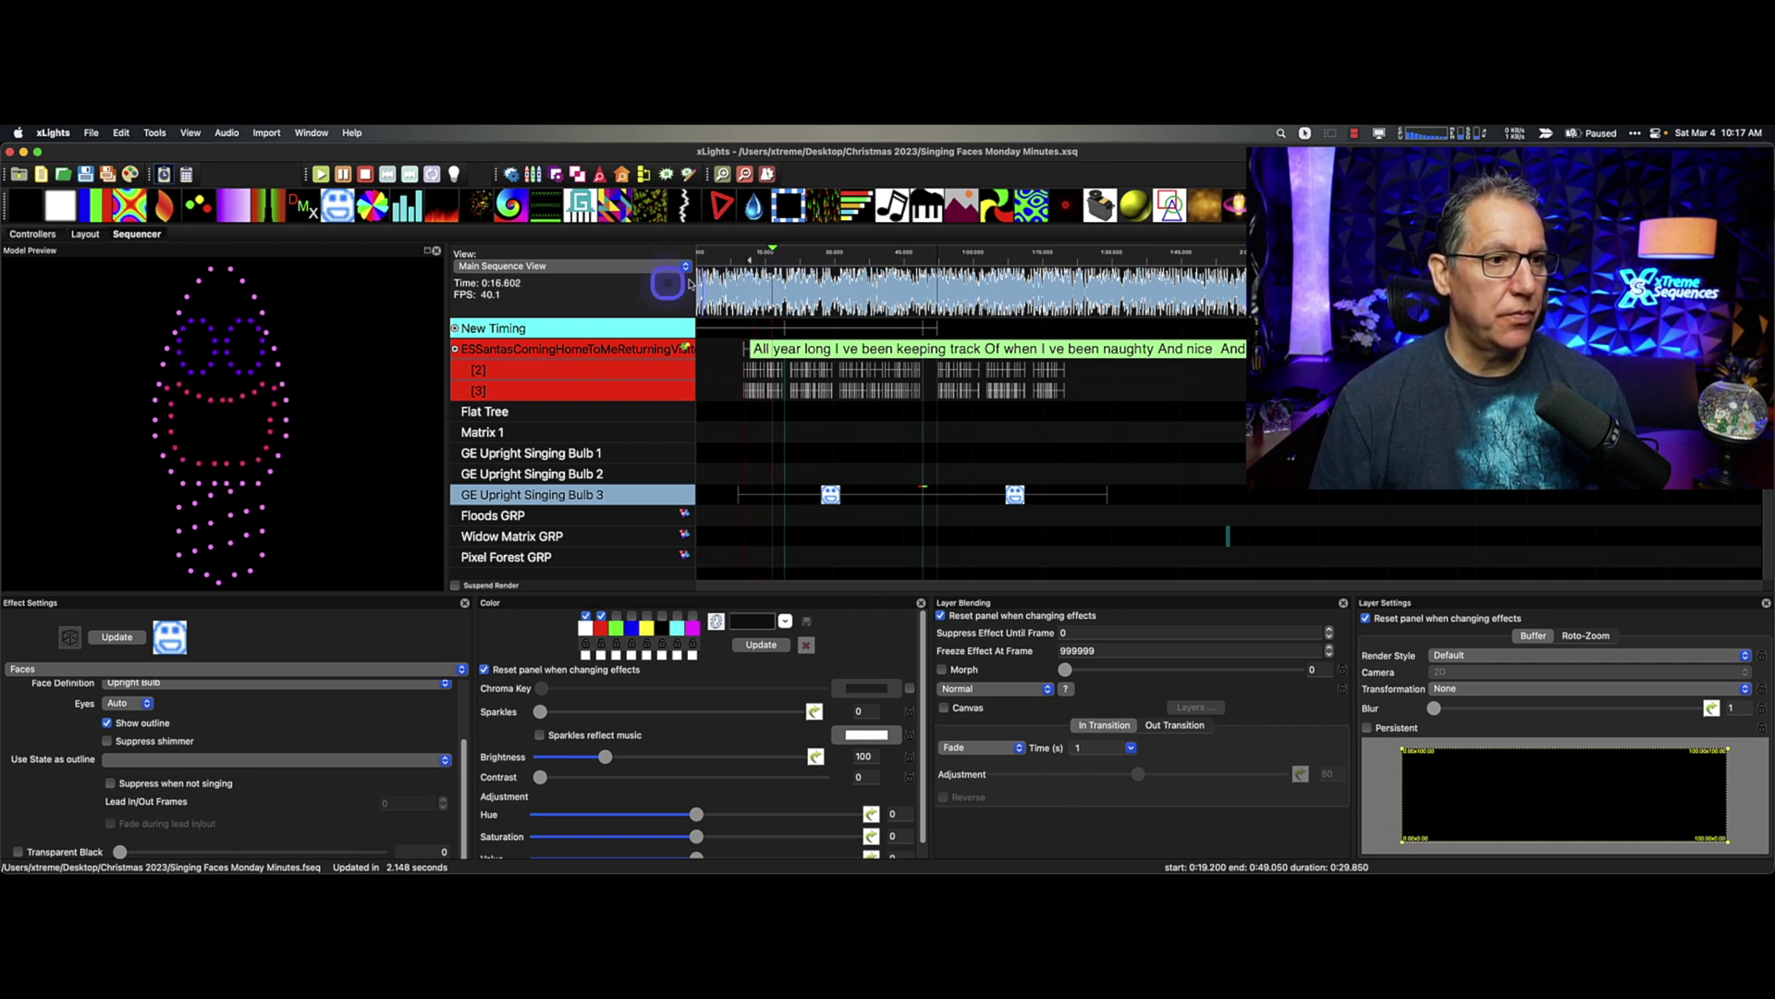
pyautogui.click(431, 251)
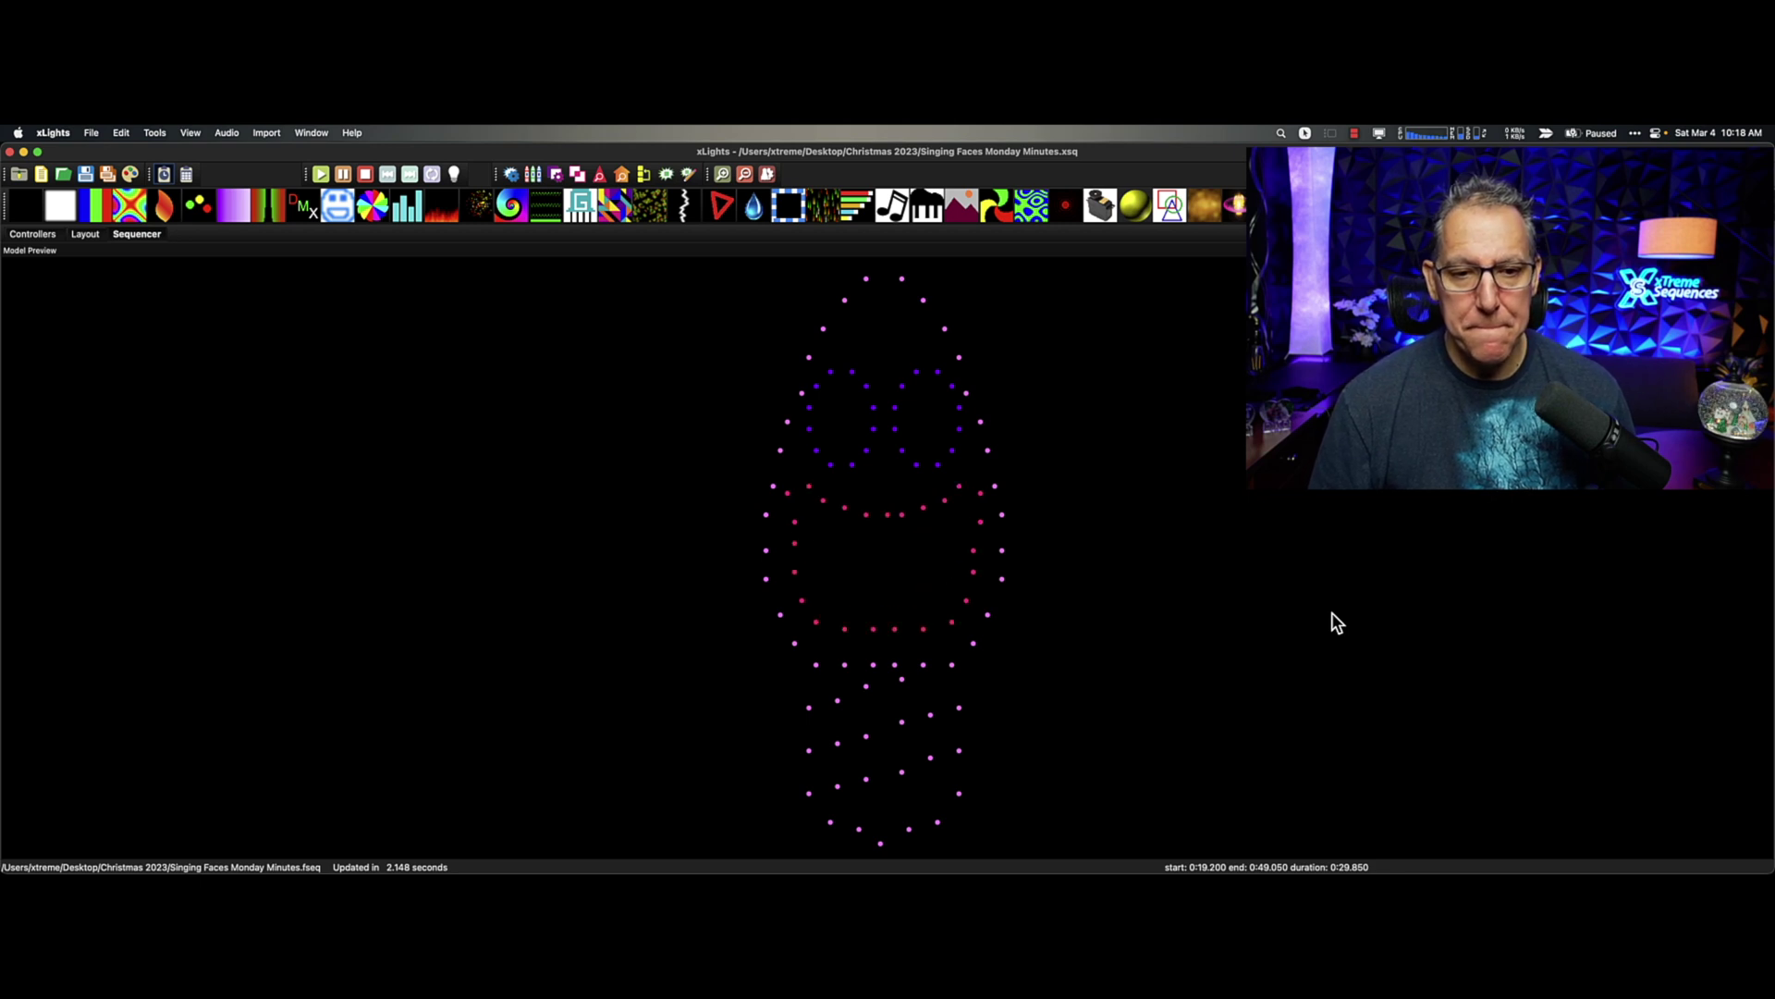
pyautogui.click(1483, 509)
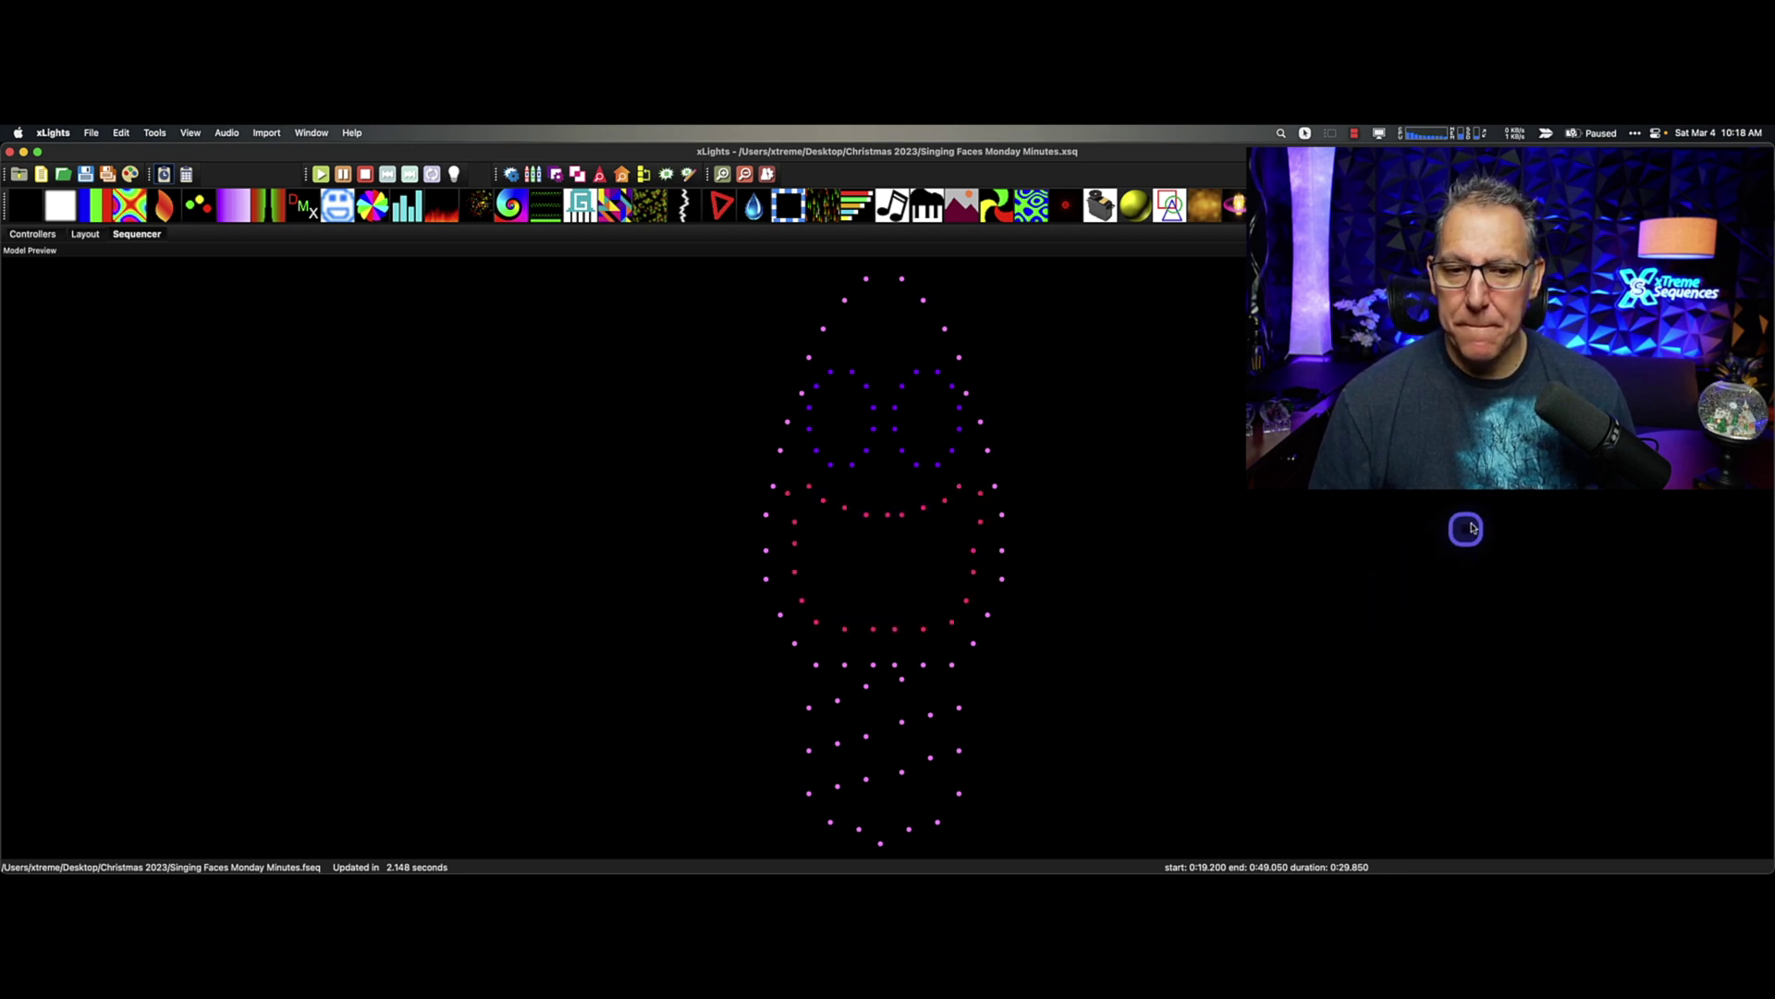
pyautogui.click(1561, 491)
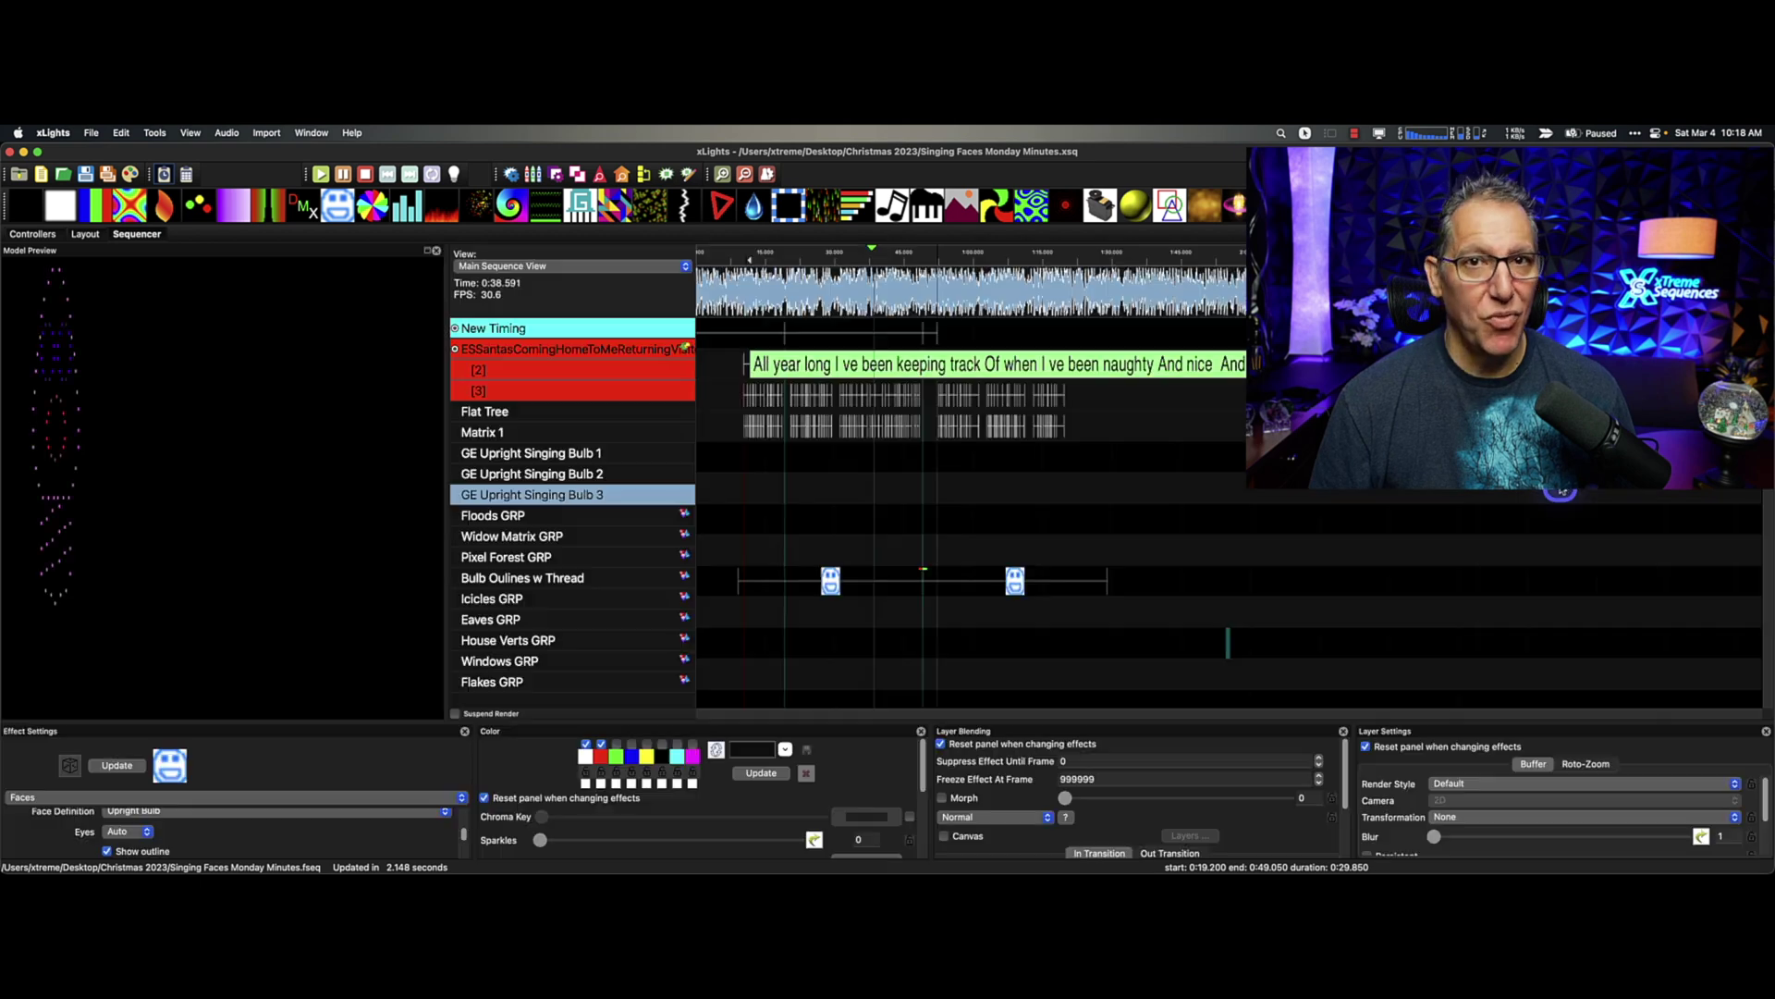
pyautogui.click(1062, 481)
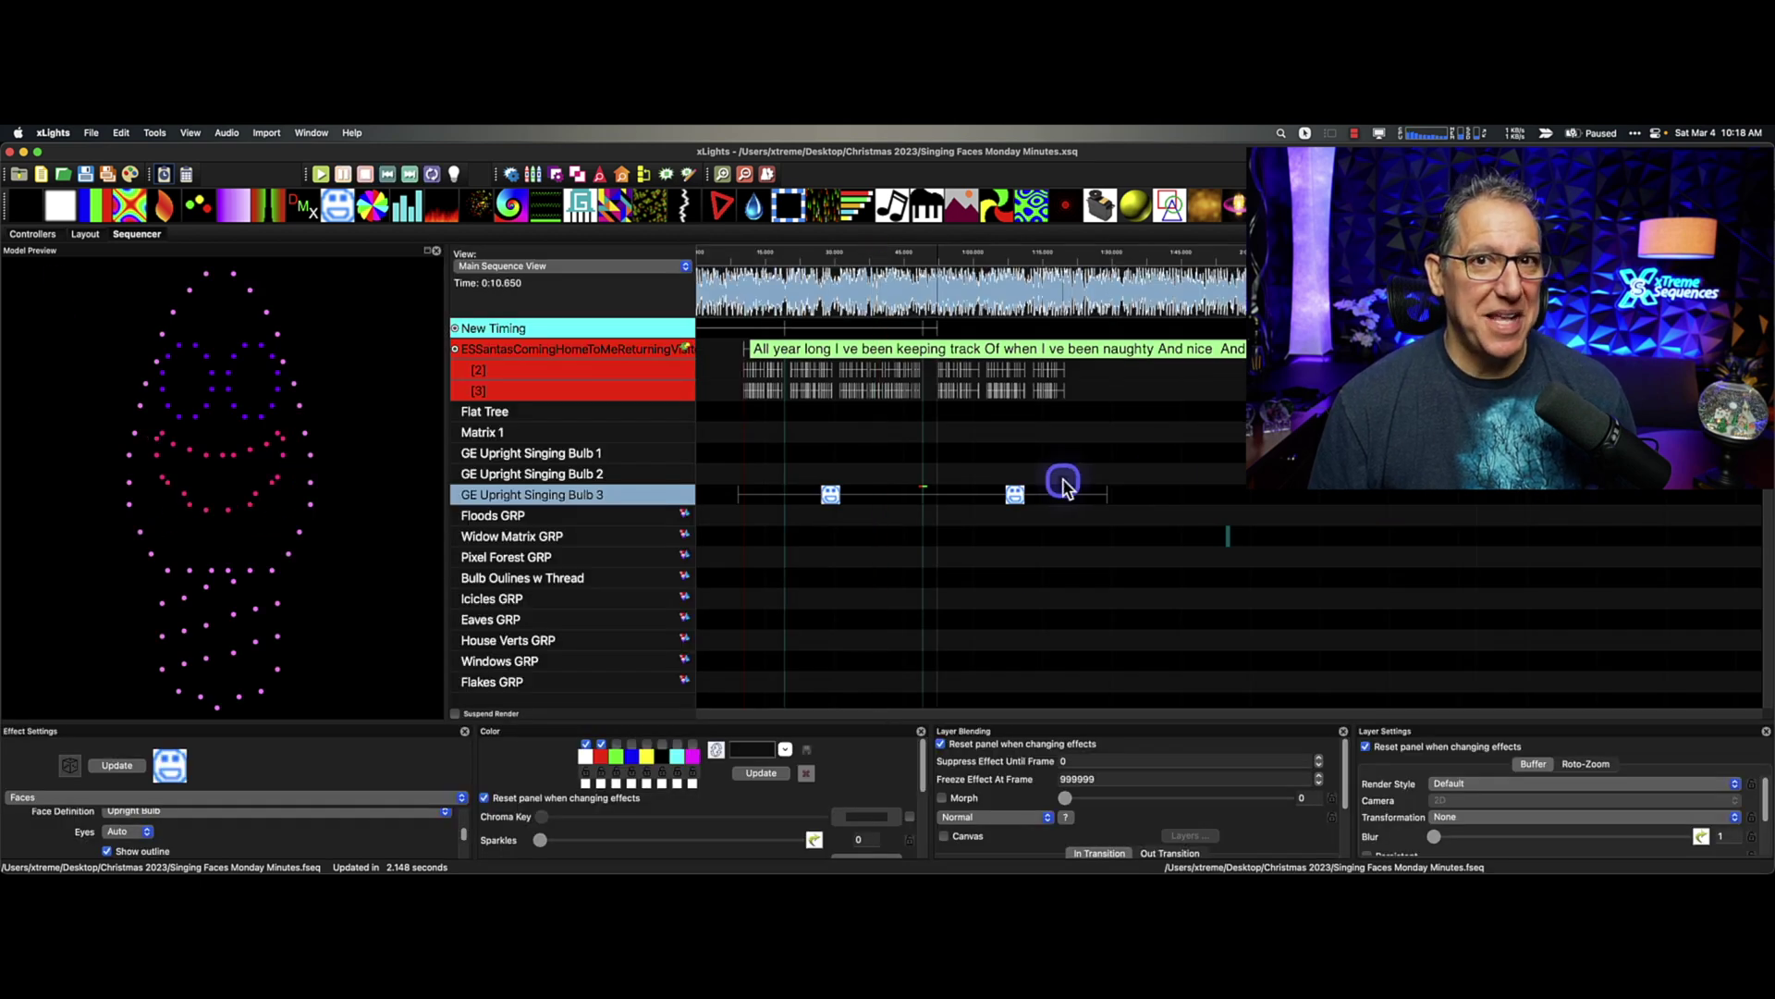
pyautogui.click(1085, 531)
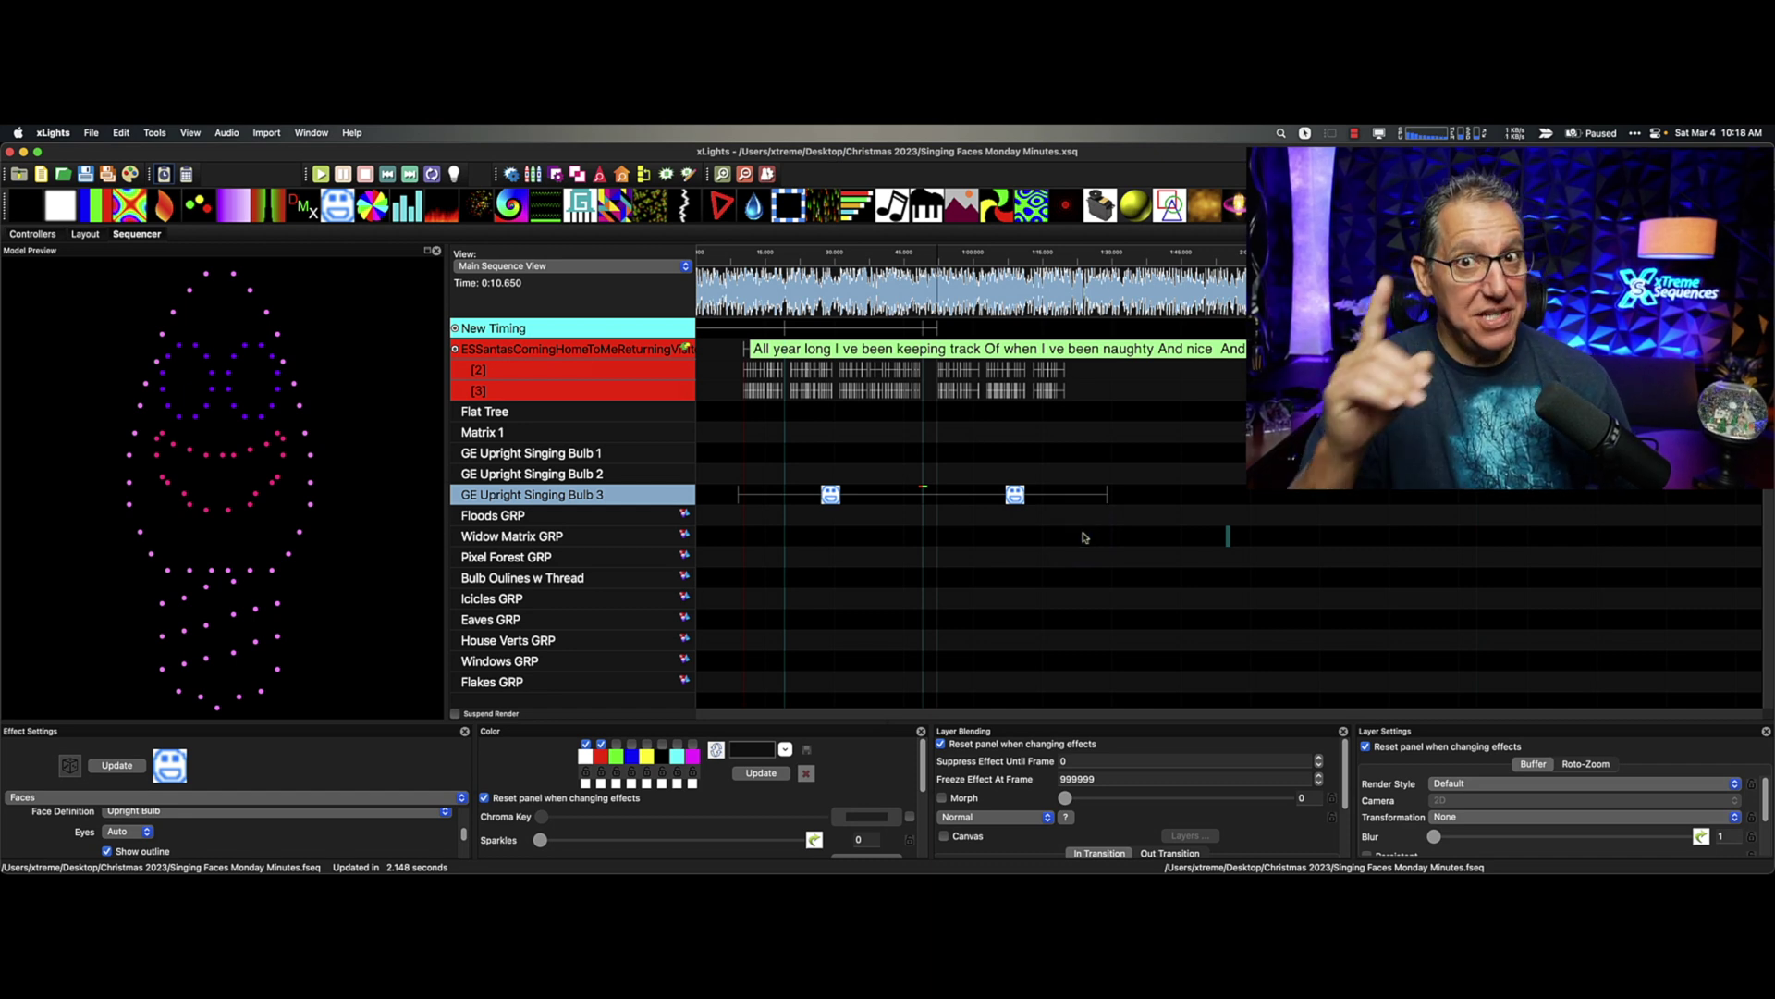
# Zoom the timeline into the 17–21 s lyrics, selecting the phrase starting at 0:19.200.
pyautogui.click(793, 308)
pyautogui.scroll(3, 793, 308)
pyautogui.click(897, 693)
pyautogui.moveTo(895, 714); pyautogui.dragTo(864, 713)
pyautogui.click(959, 287)
pyautogui.scroll(2, 939, 298)
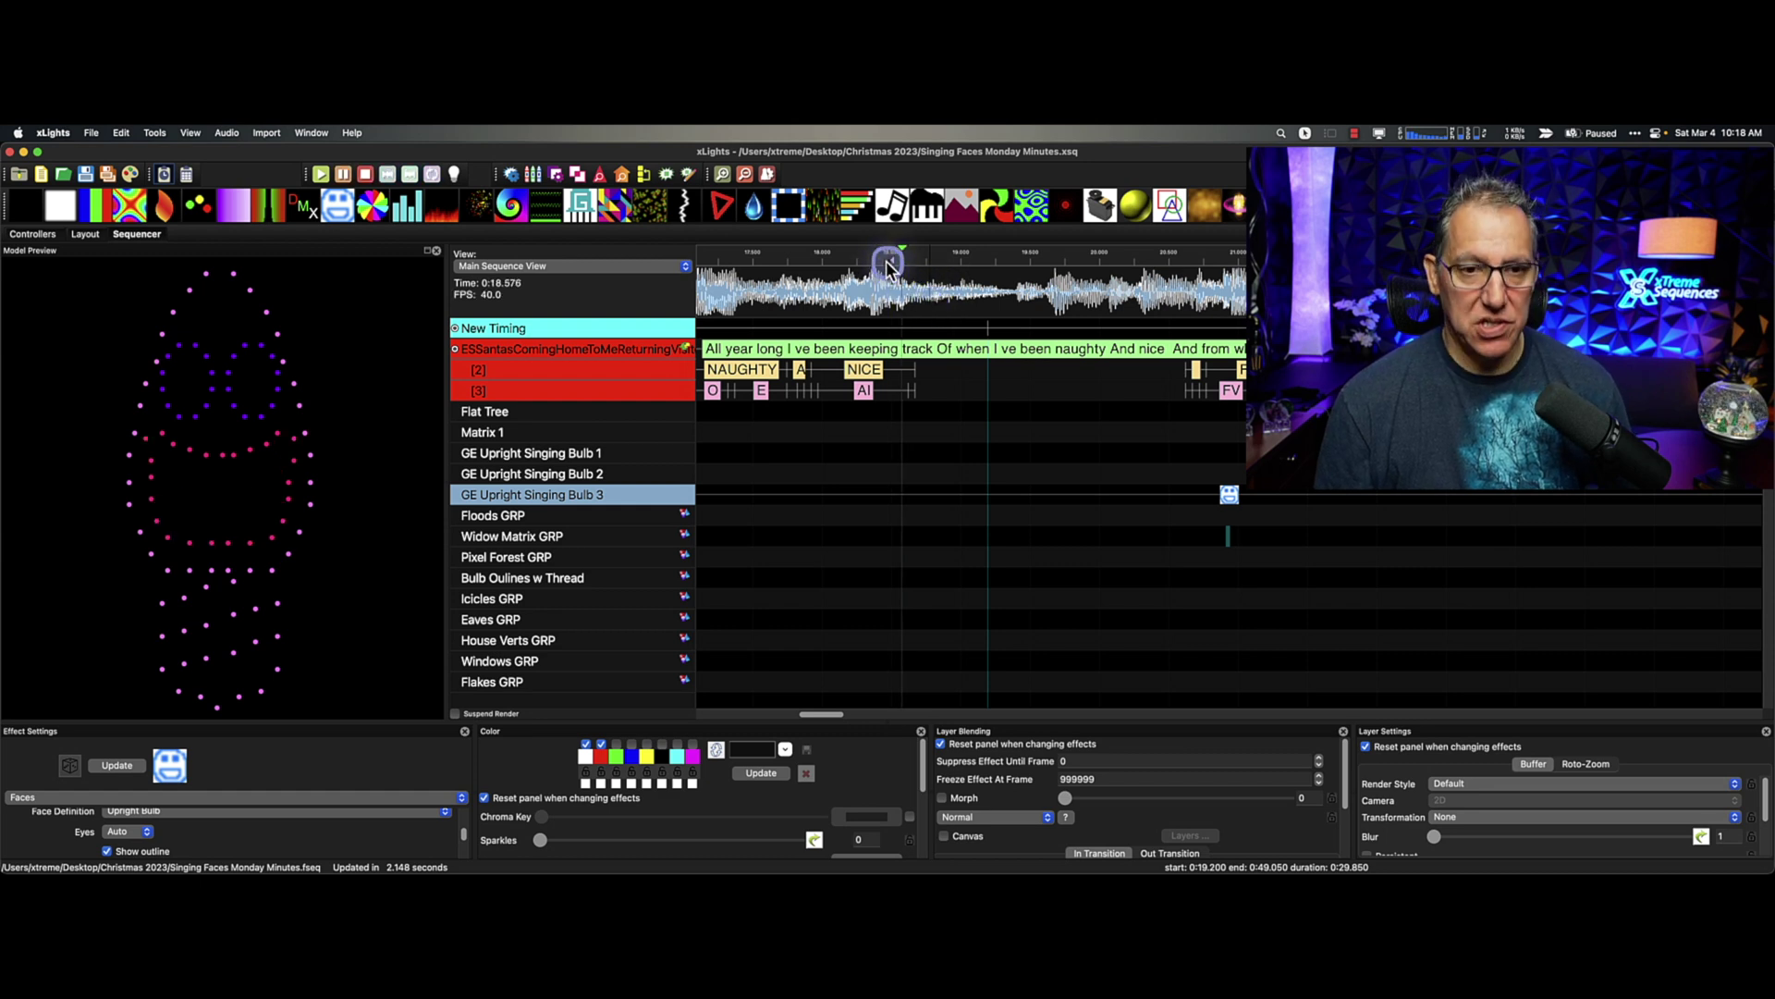
# Lengthen the word NICE, delete its AI phoneme and regenerate its phonemes with Breakdown Word.
pyautogui.press('space')
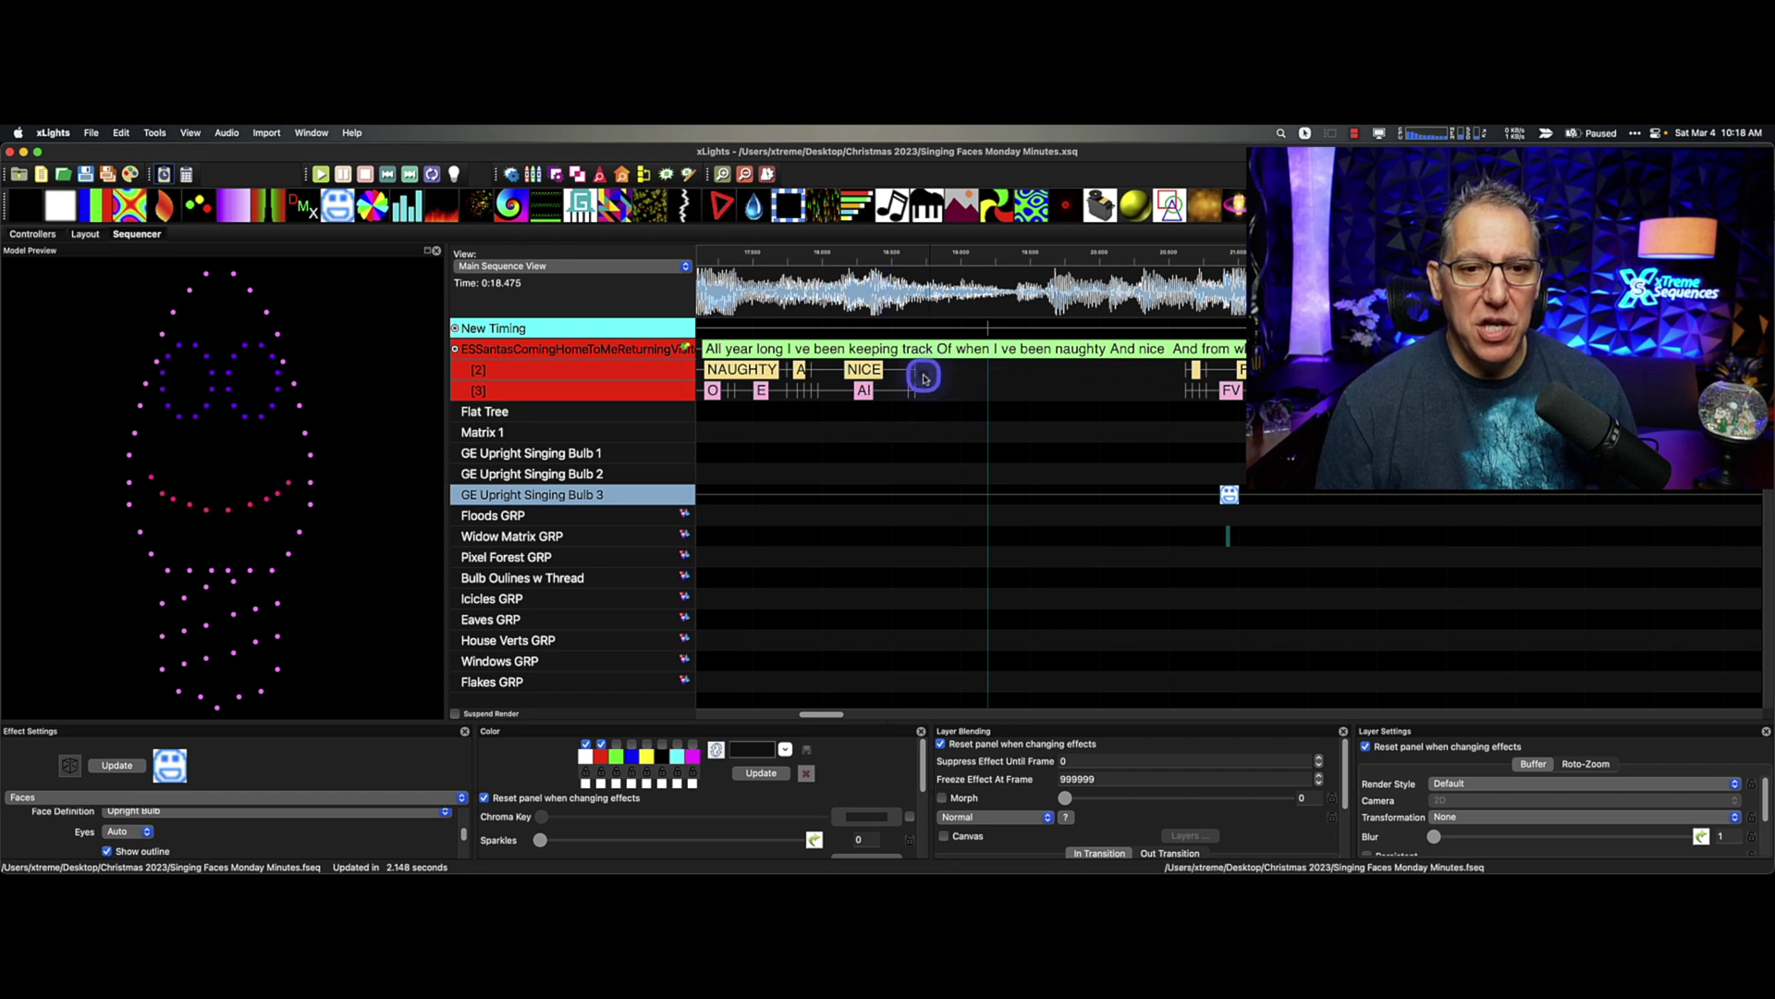
pyautogui.moveTo(921, 377); pyautogui.dragTo(986, 373)
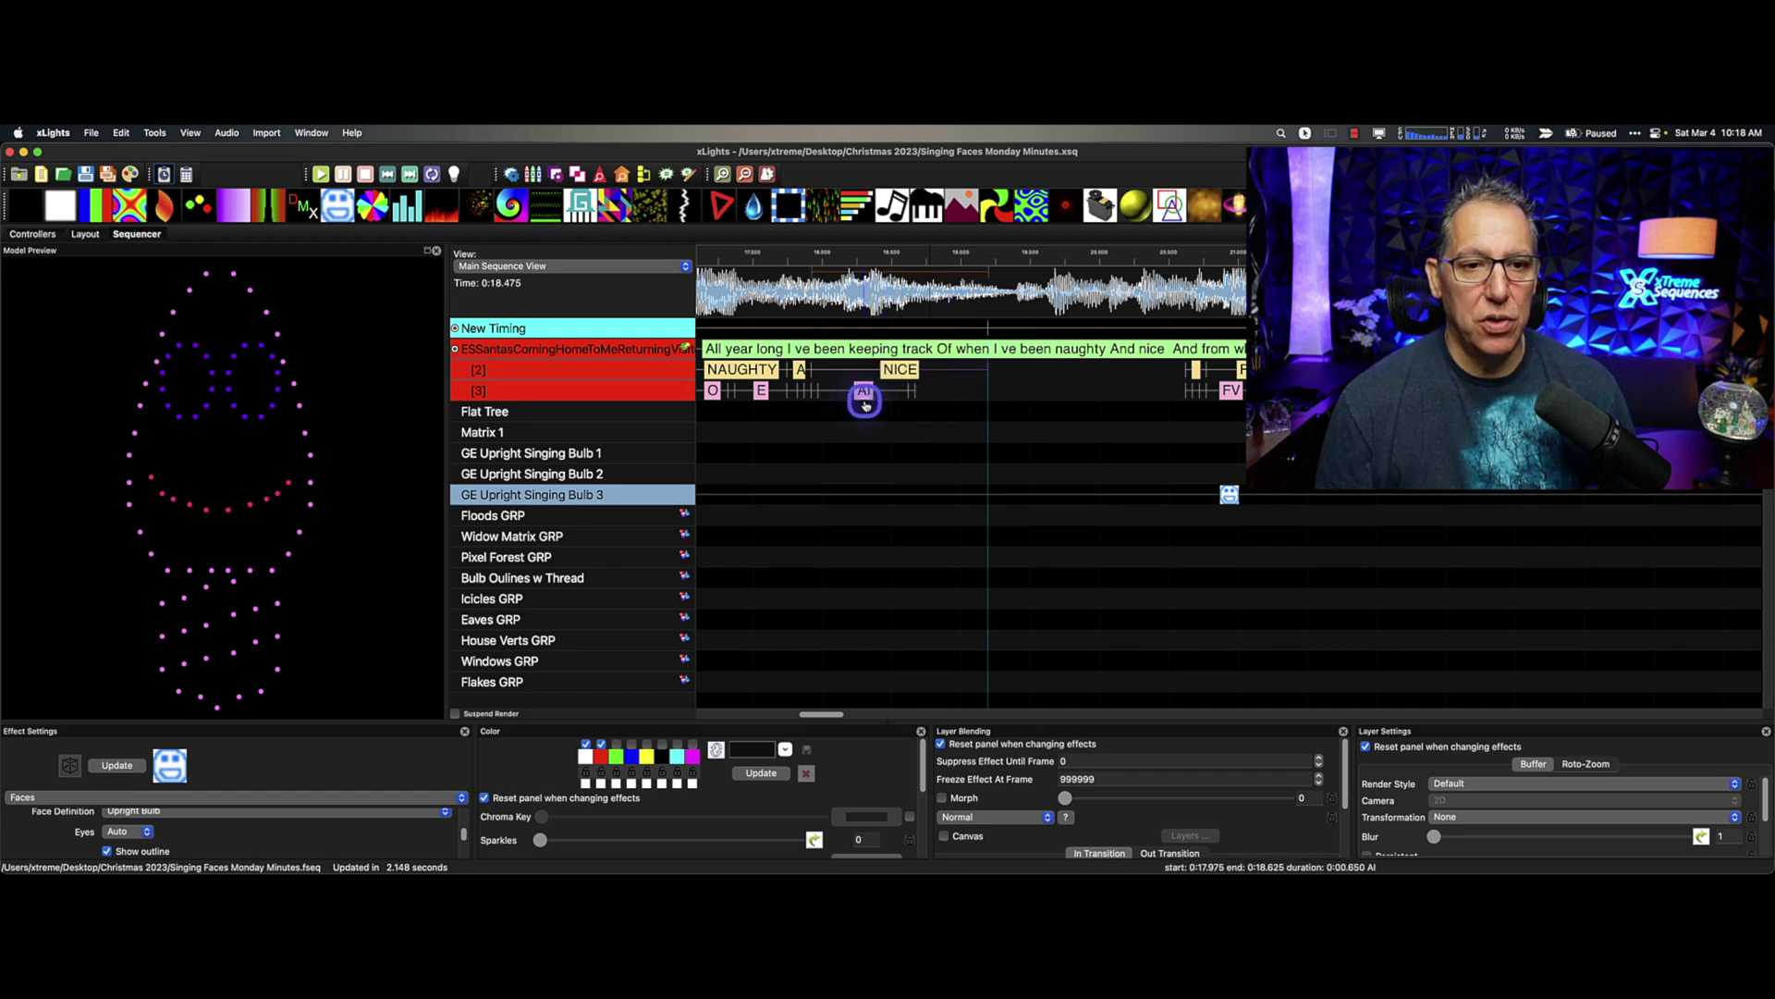
pyautogui.press('Delete')
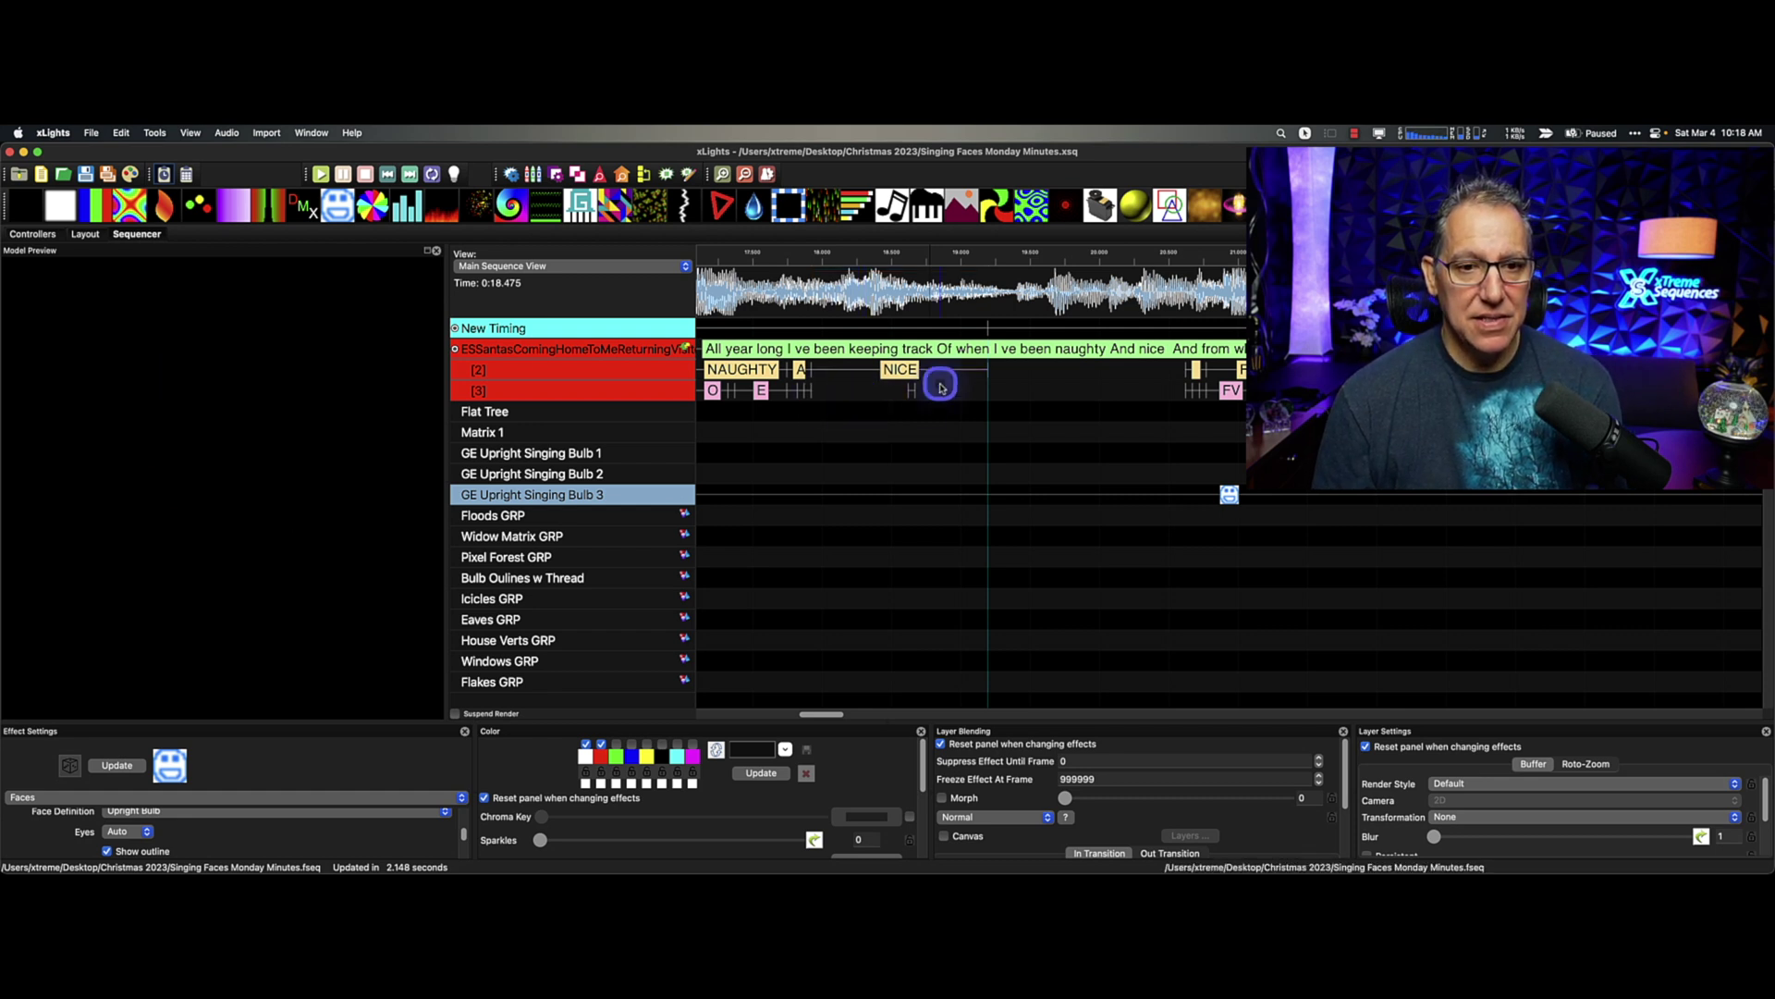
pyautogui.rightClick(899, 371)
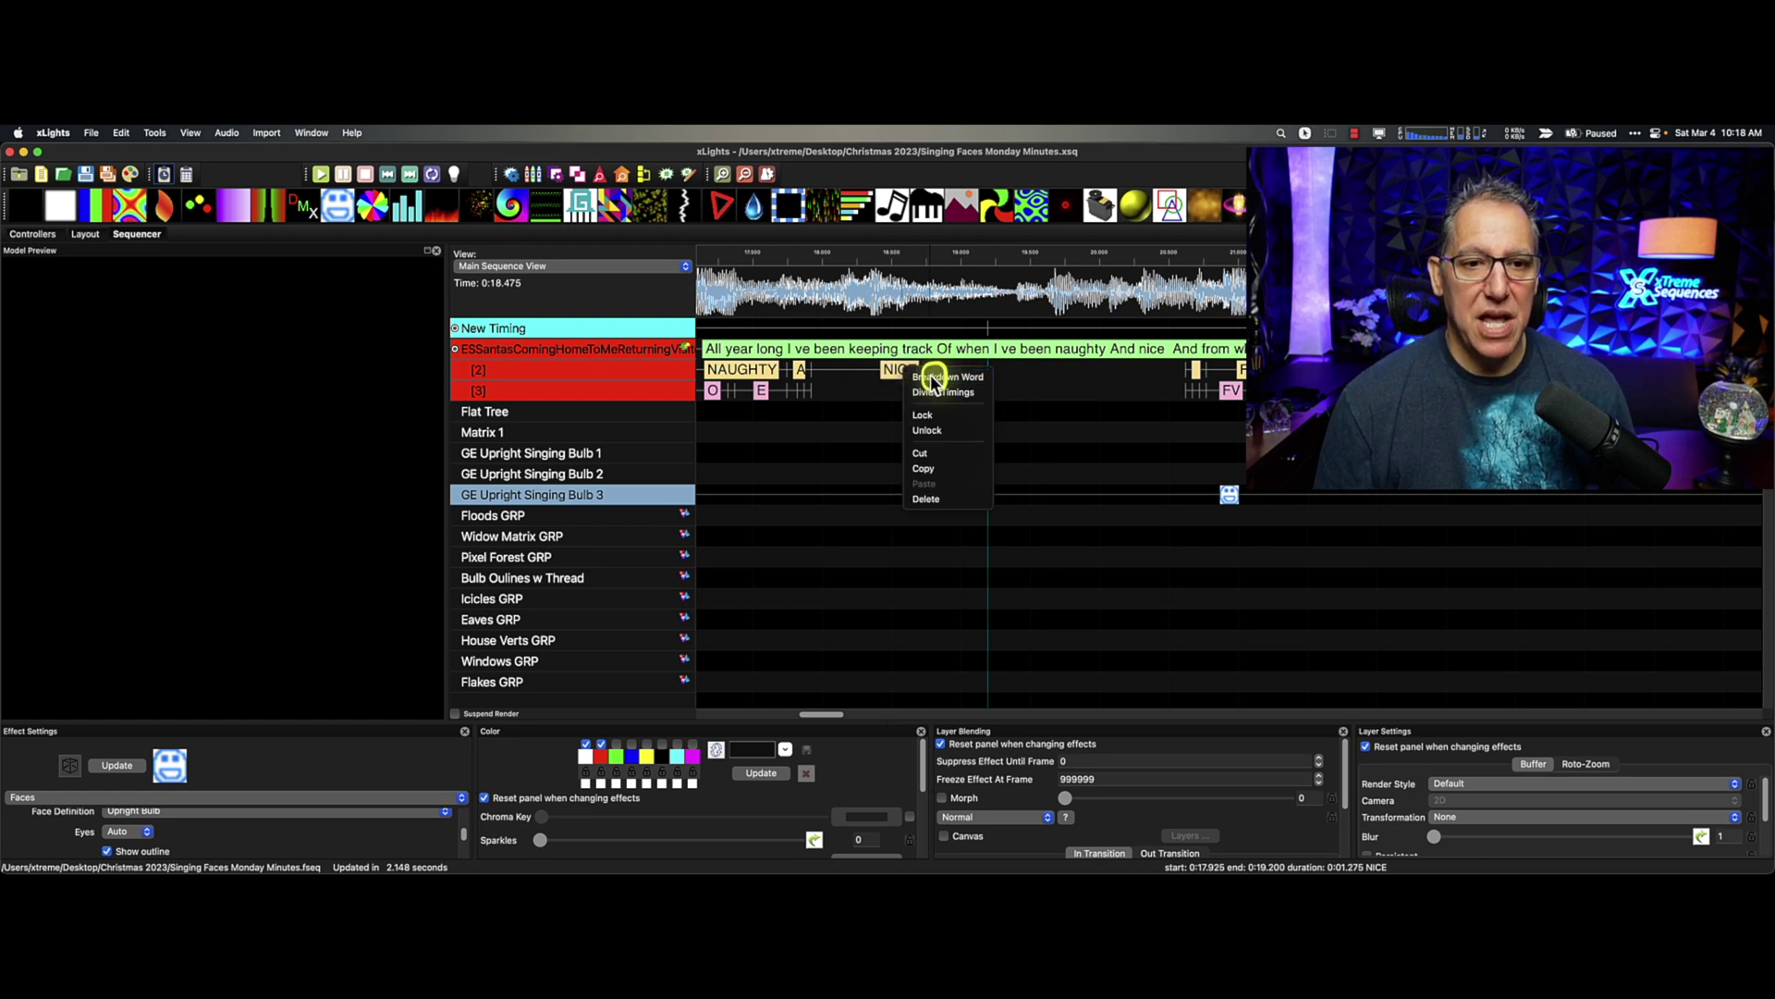
pyautogui.click(931, 379)
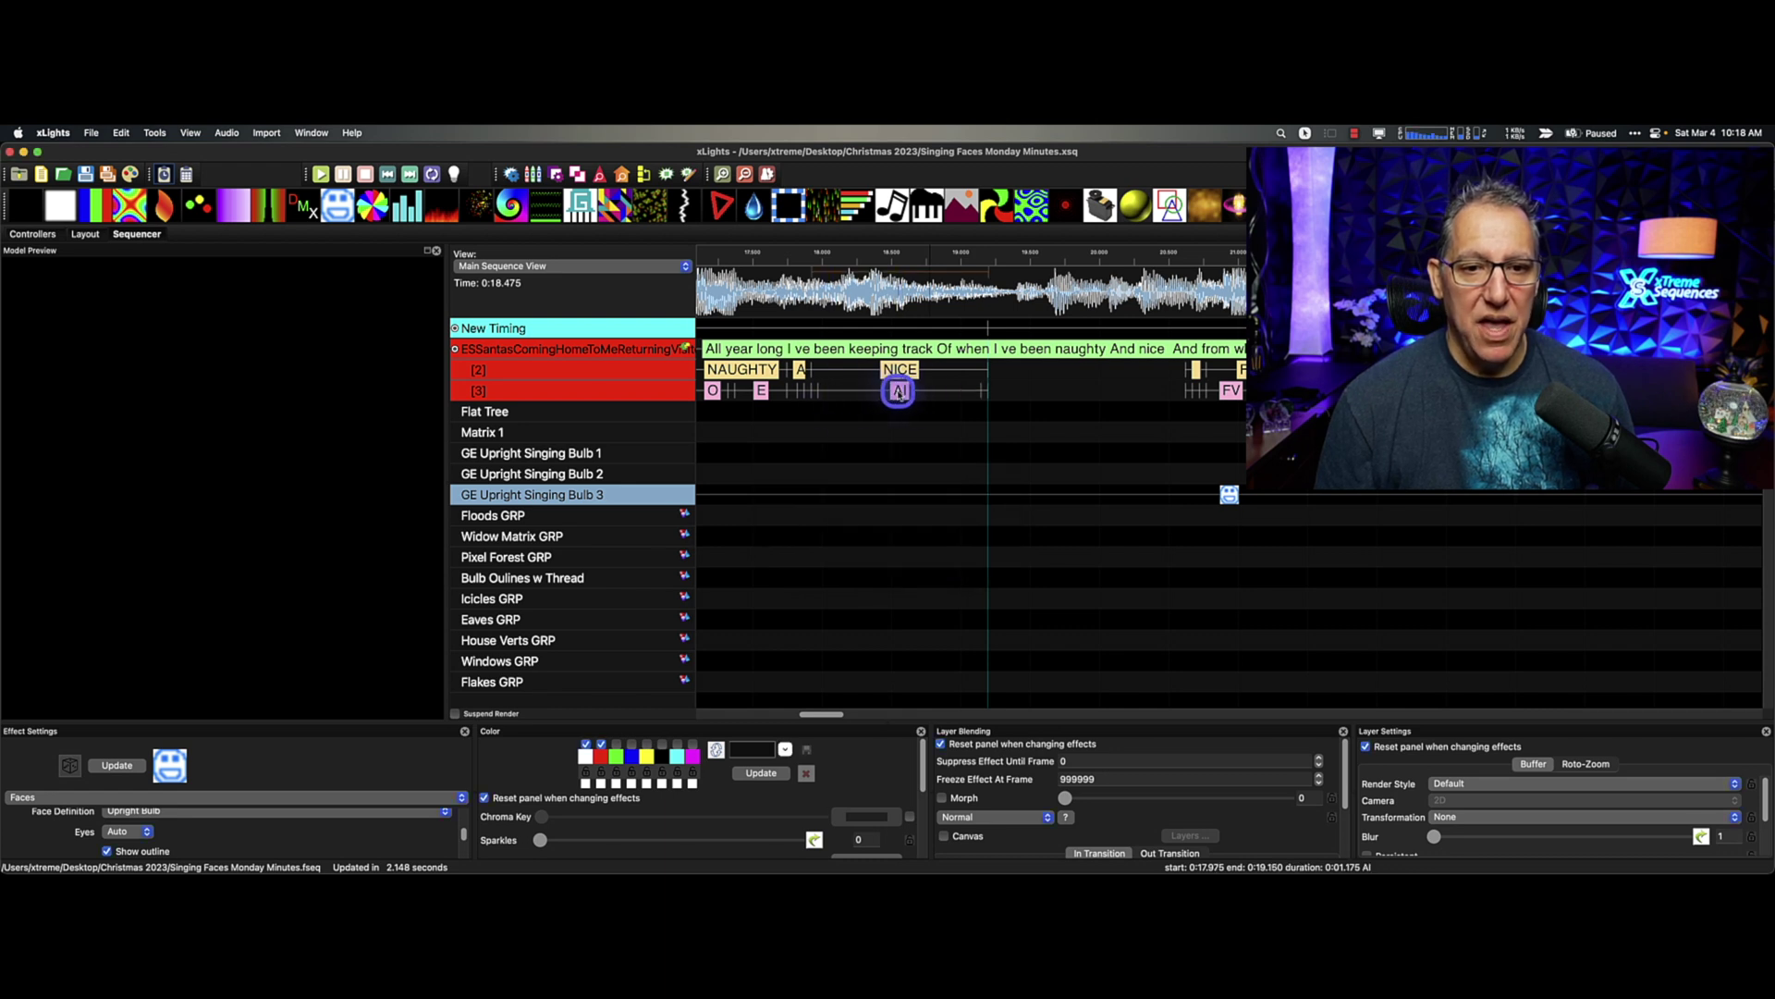
# Replay the passage from 0:17.825 and inspect the AI phoneme mark under NICE.
pyautogui.click(799, 256)
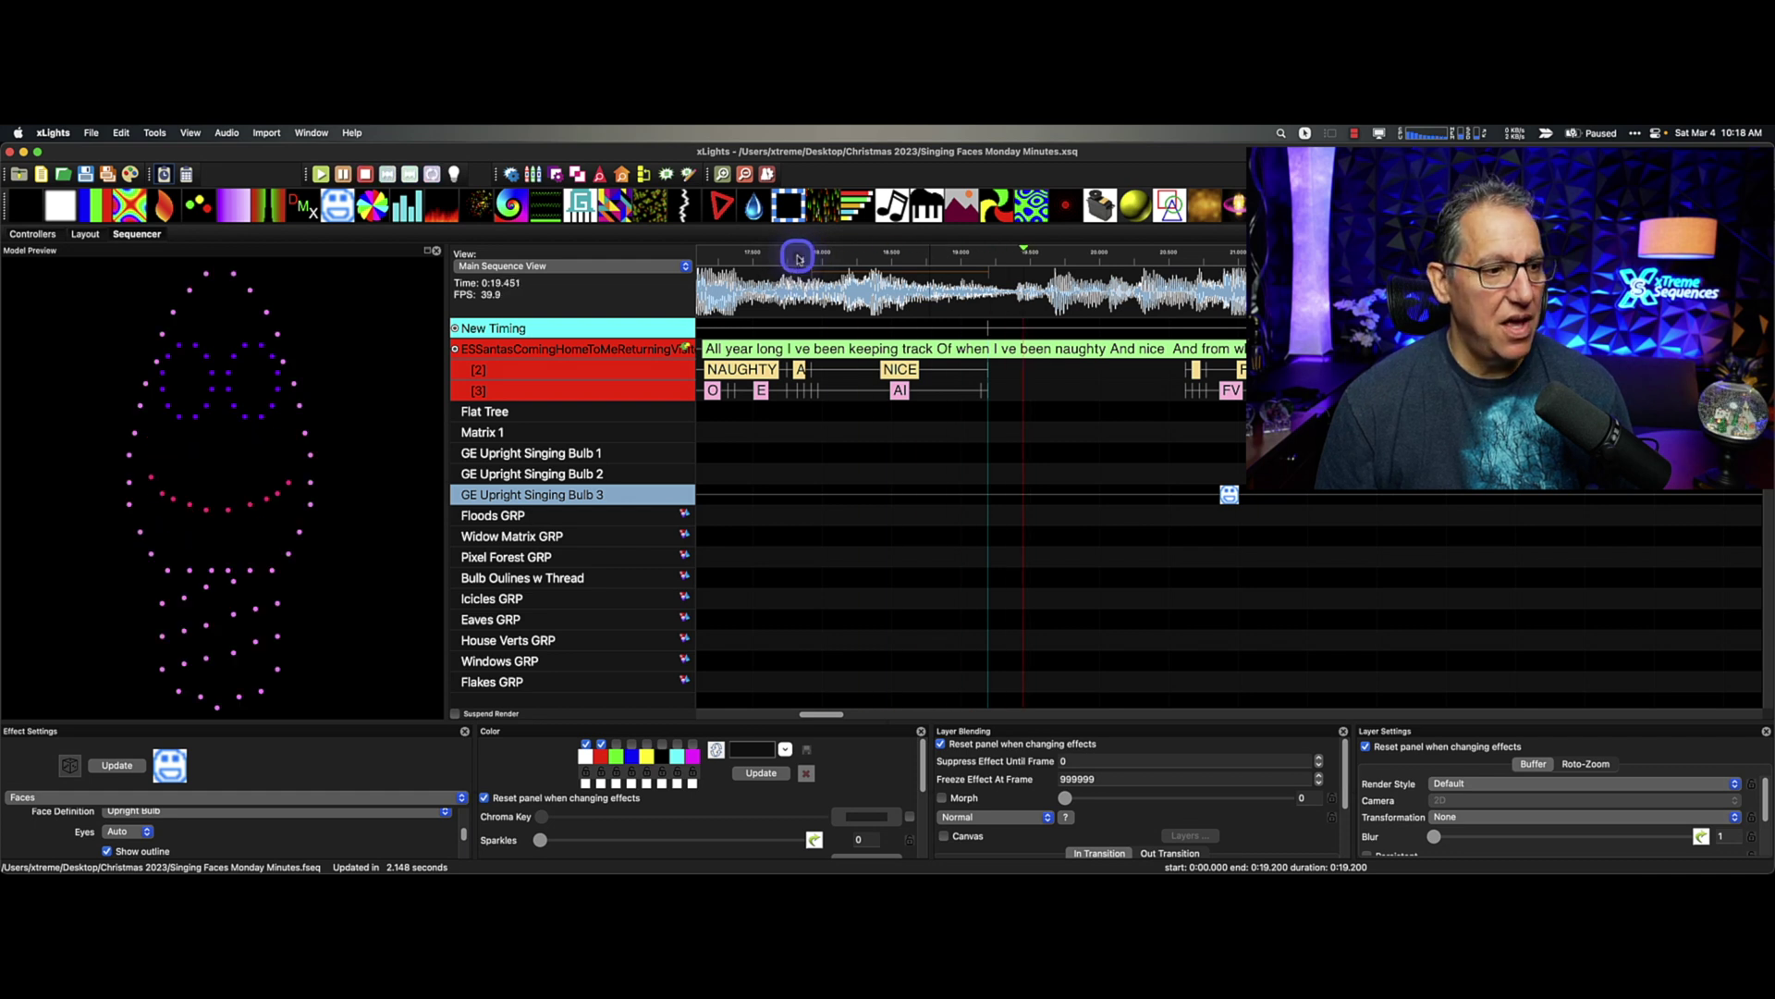
pyautogui.press('space')
pyautogui.click(799, 258)
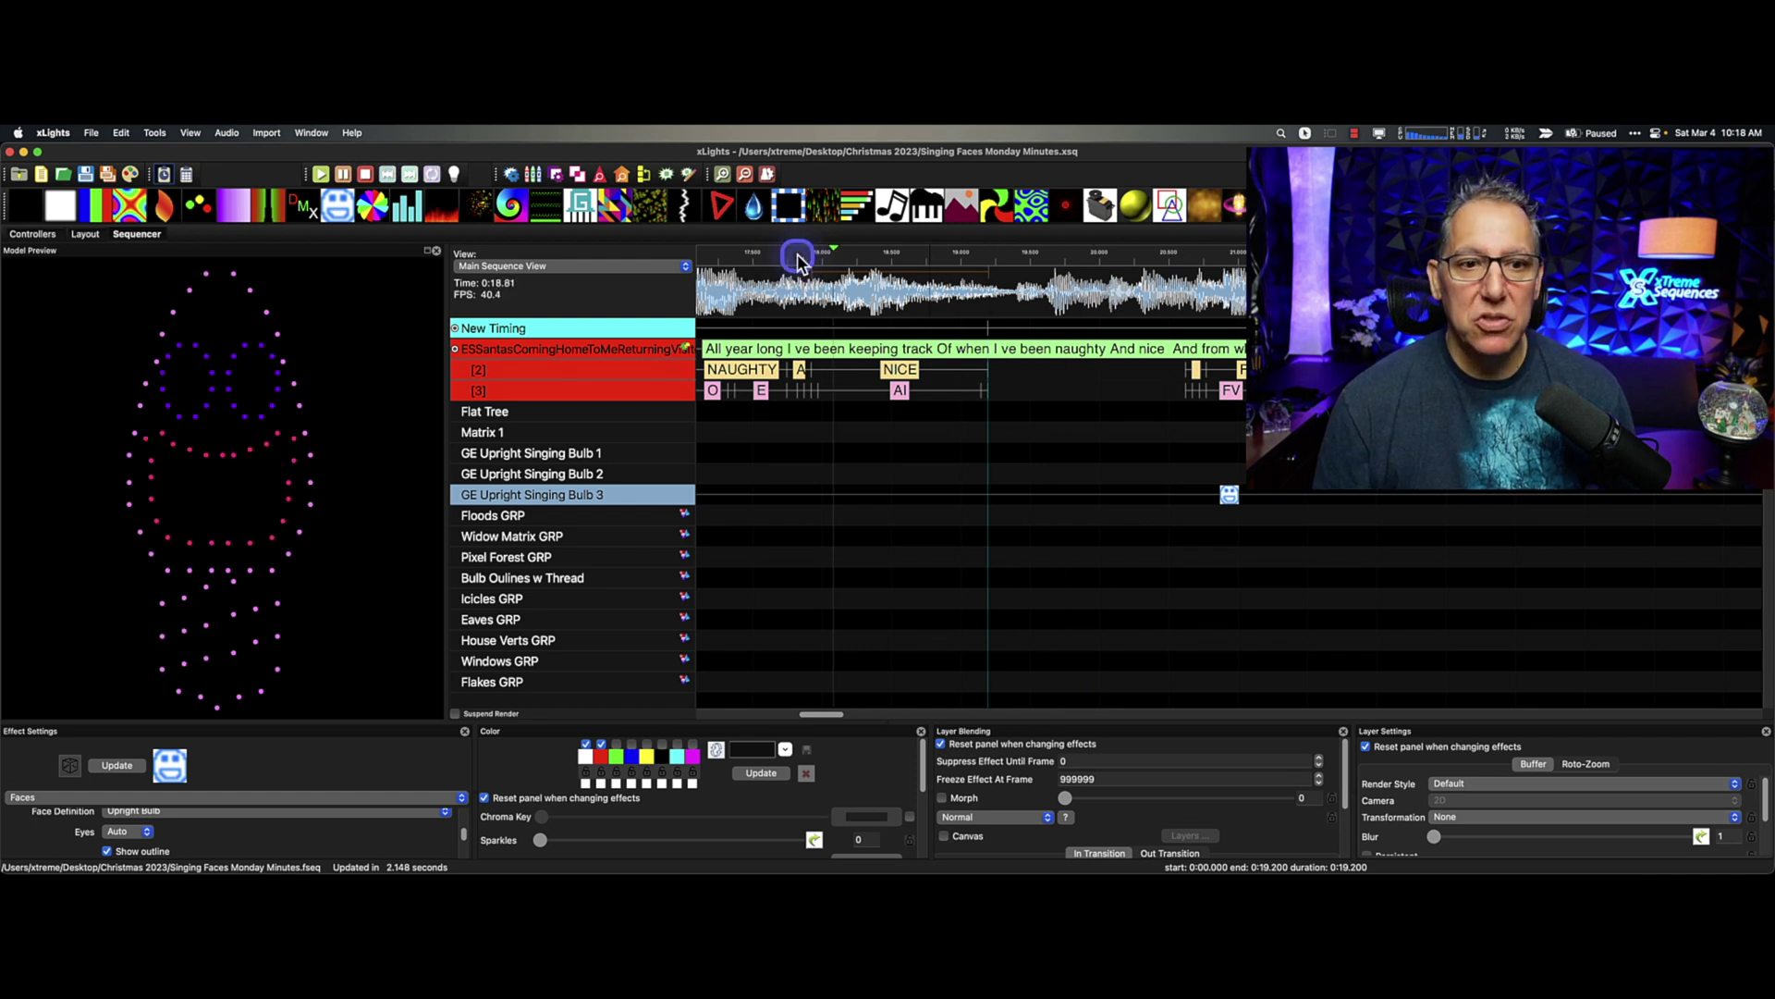
pyautogui.click(906, 392)
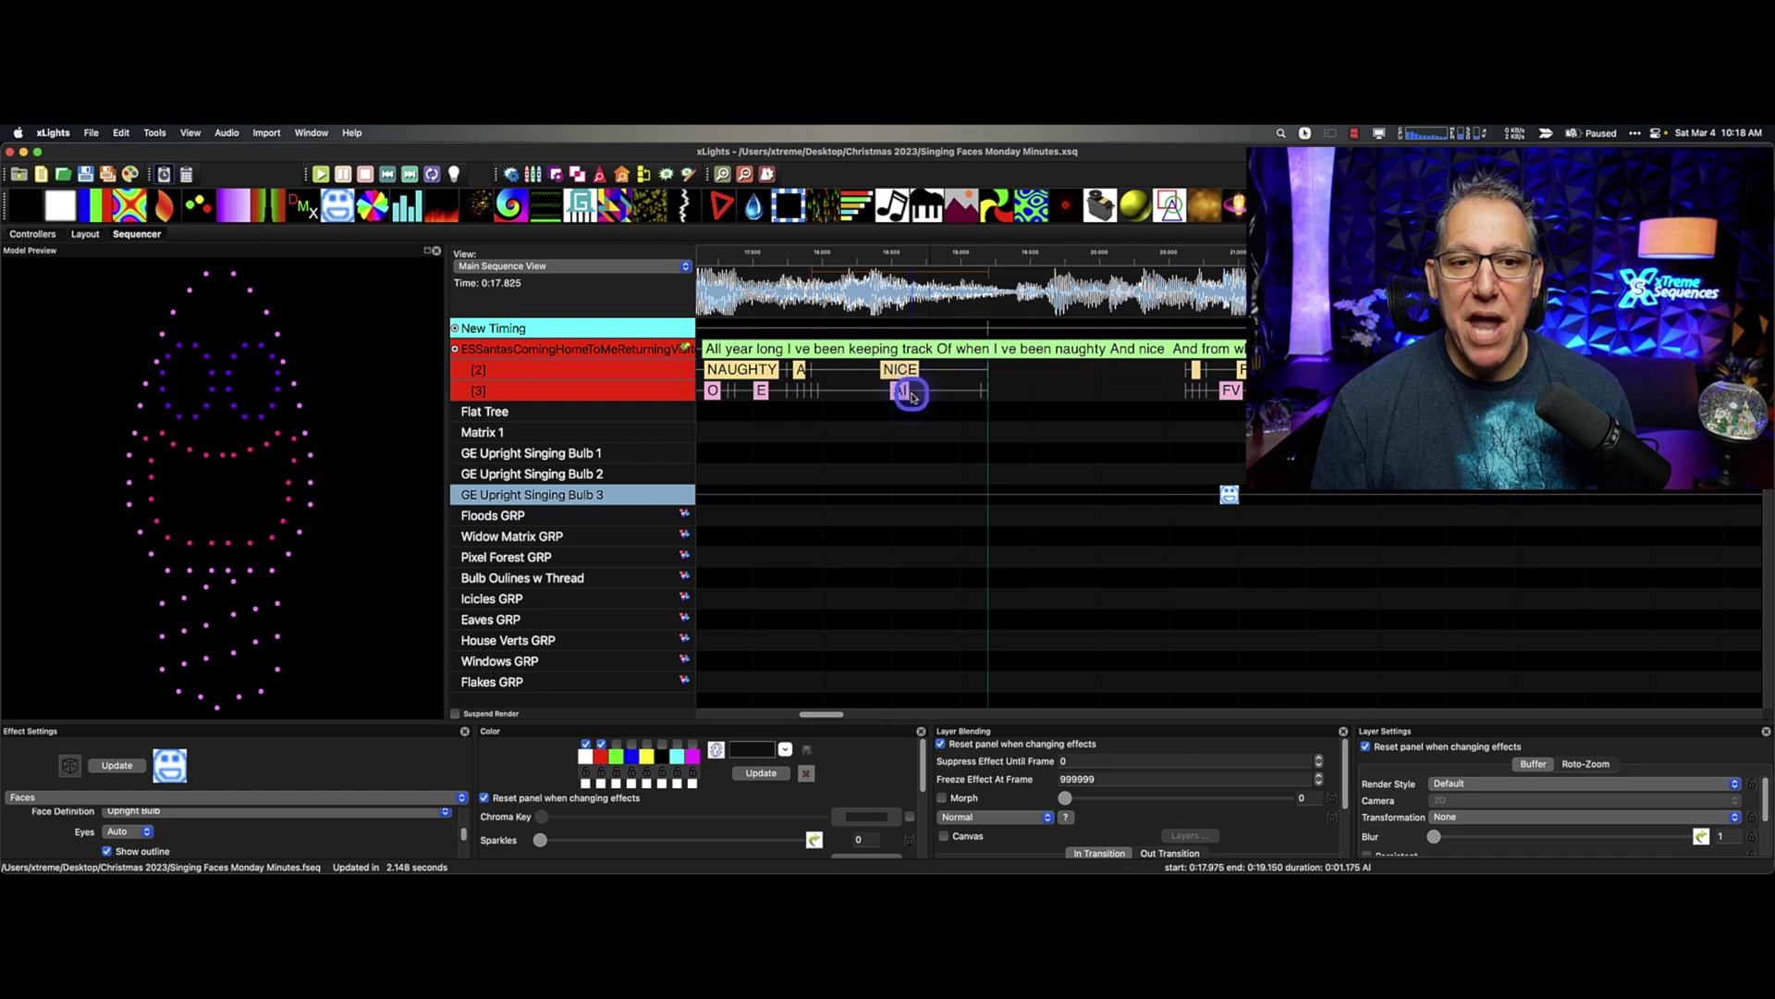
pyautogui.click(970, 394)
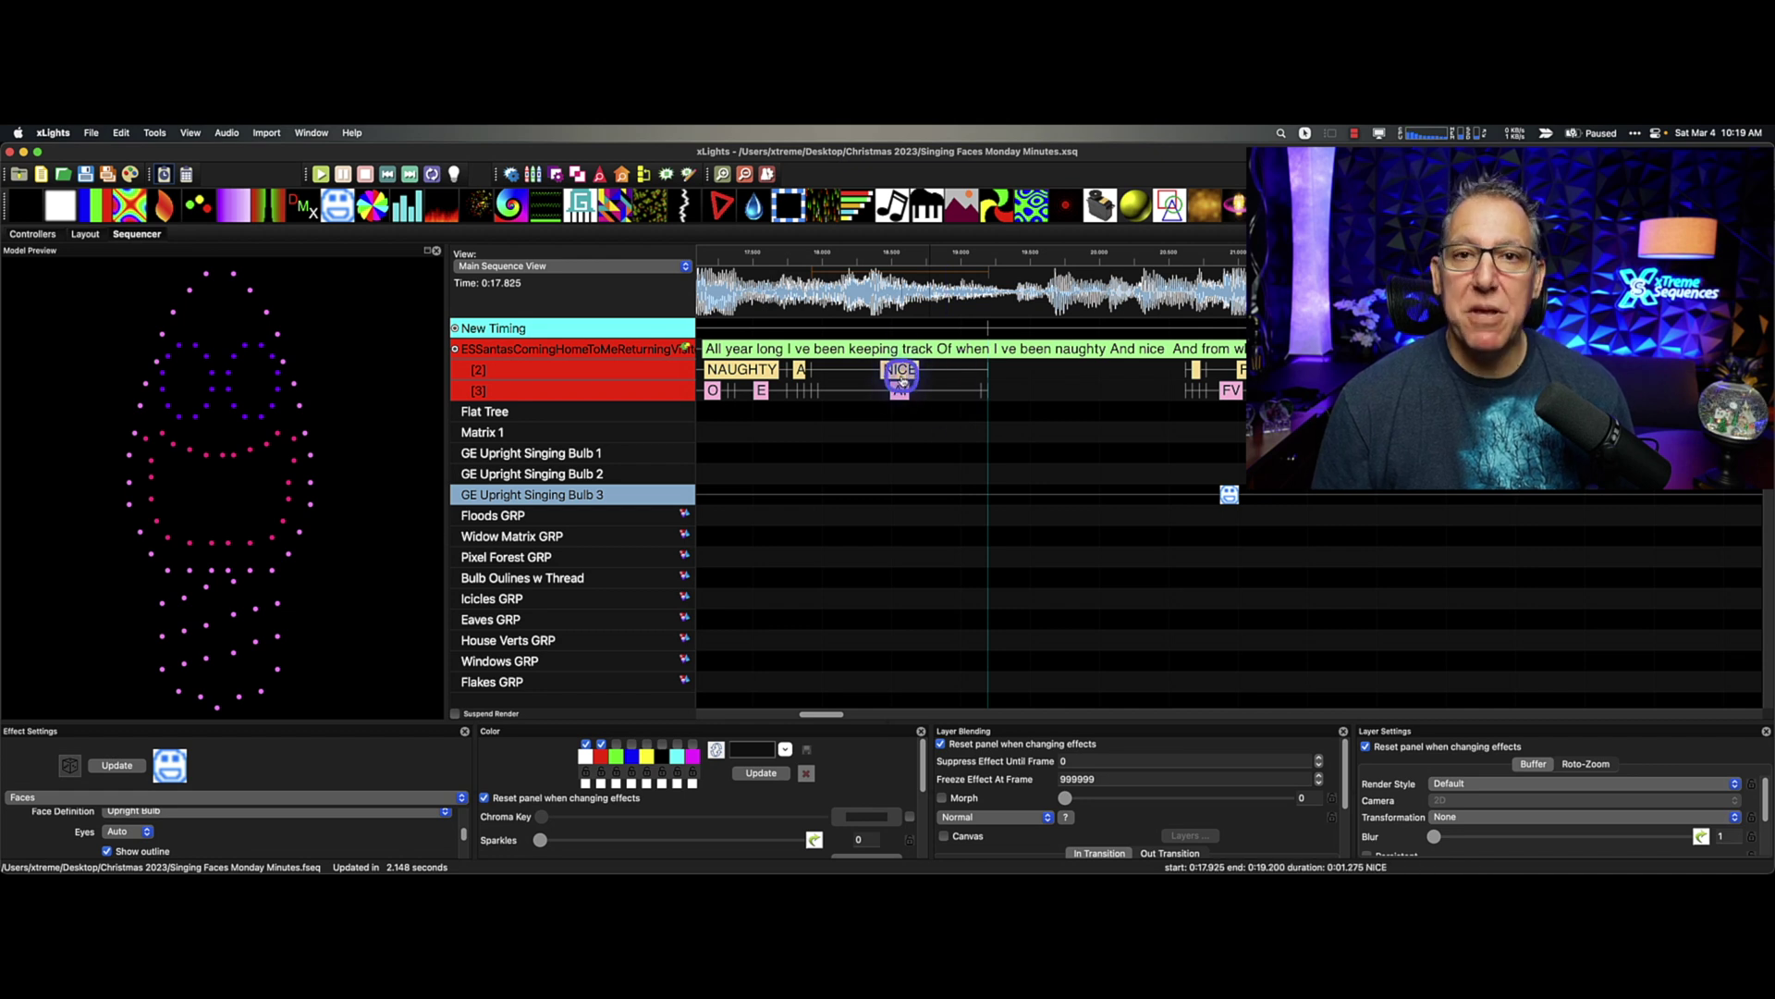
# Play from about 0:29 and lengthen the LIES word mark to the right.
pyautogui.moveTo(838, 714); pyautogui.dragTo(897, 713)
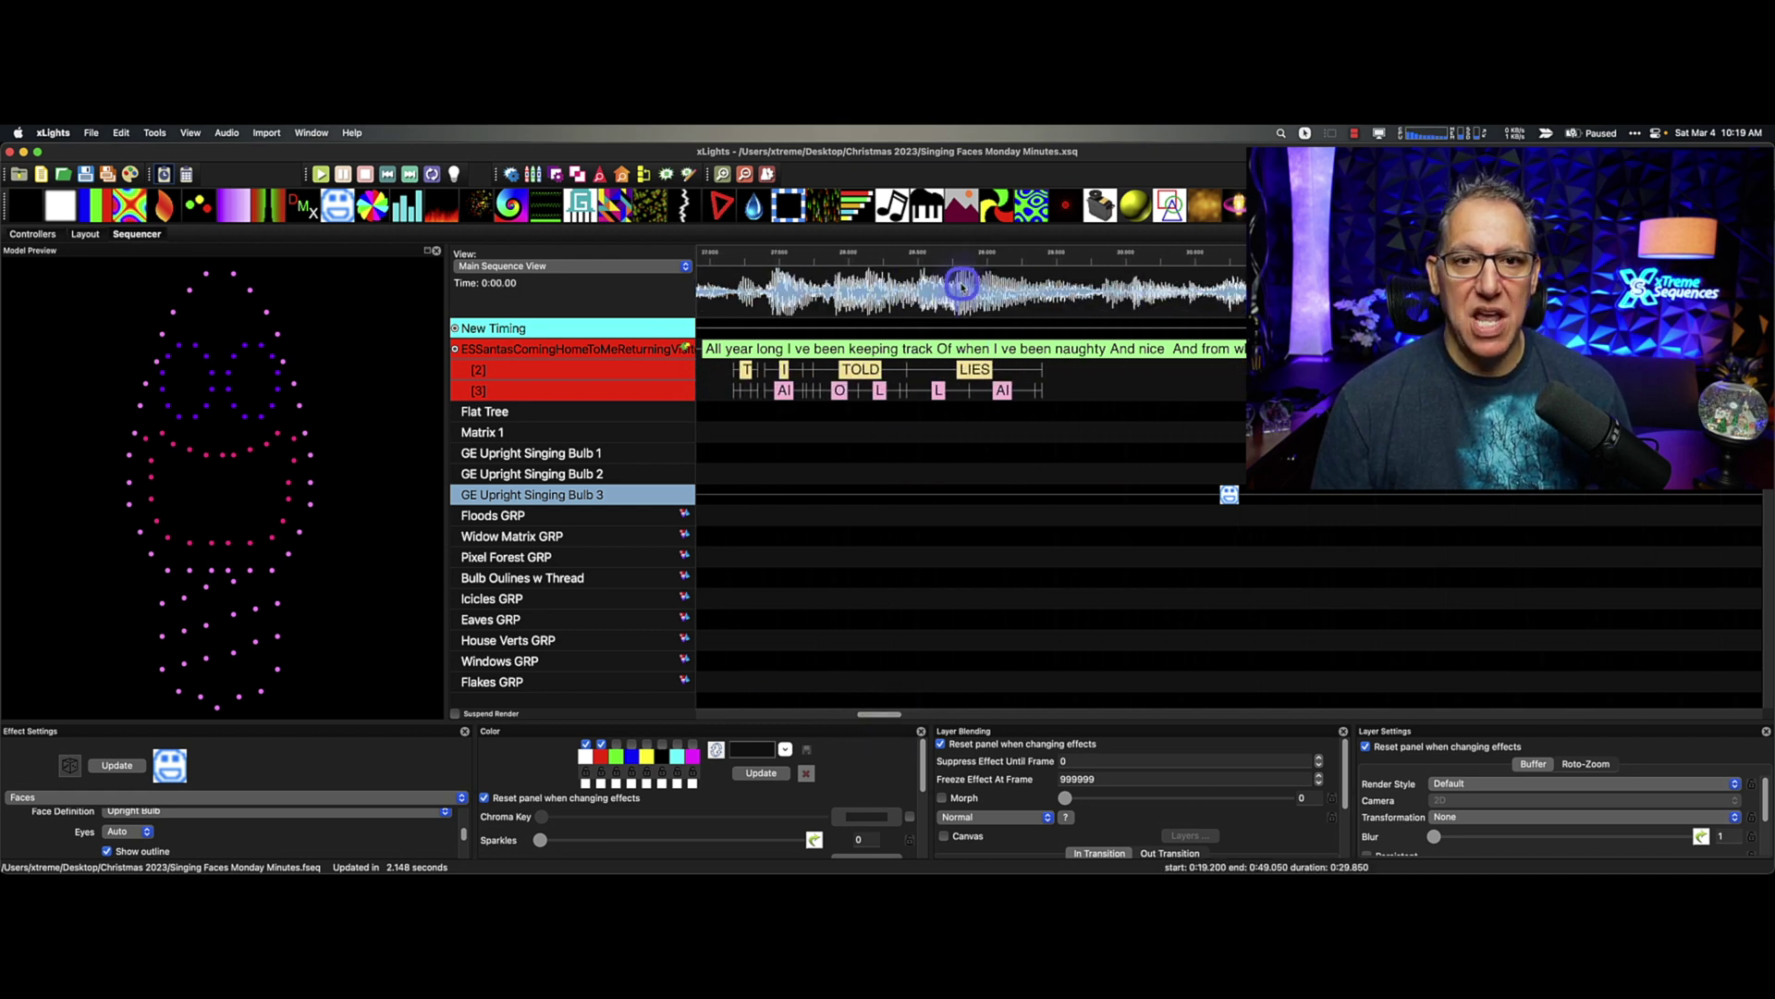
pyautogui.click(969, 259)
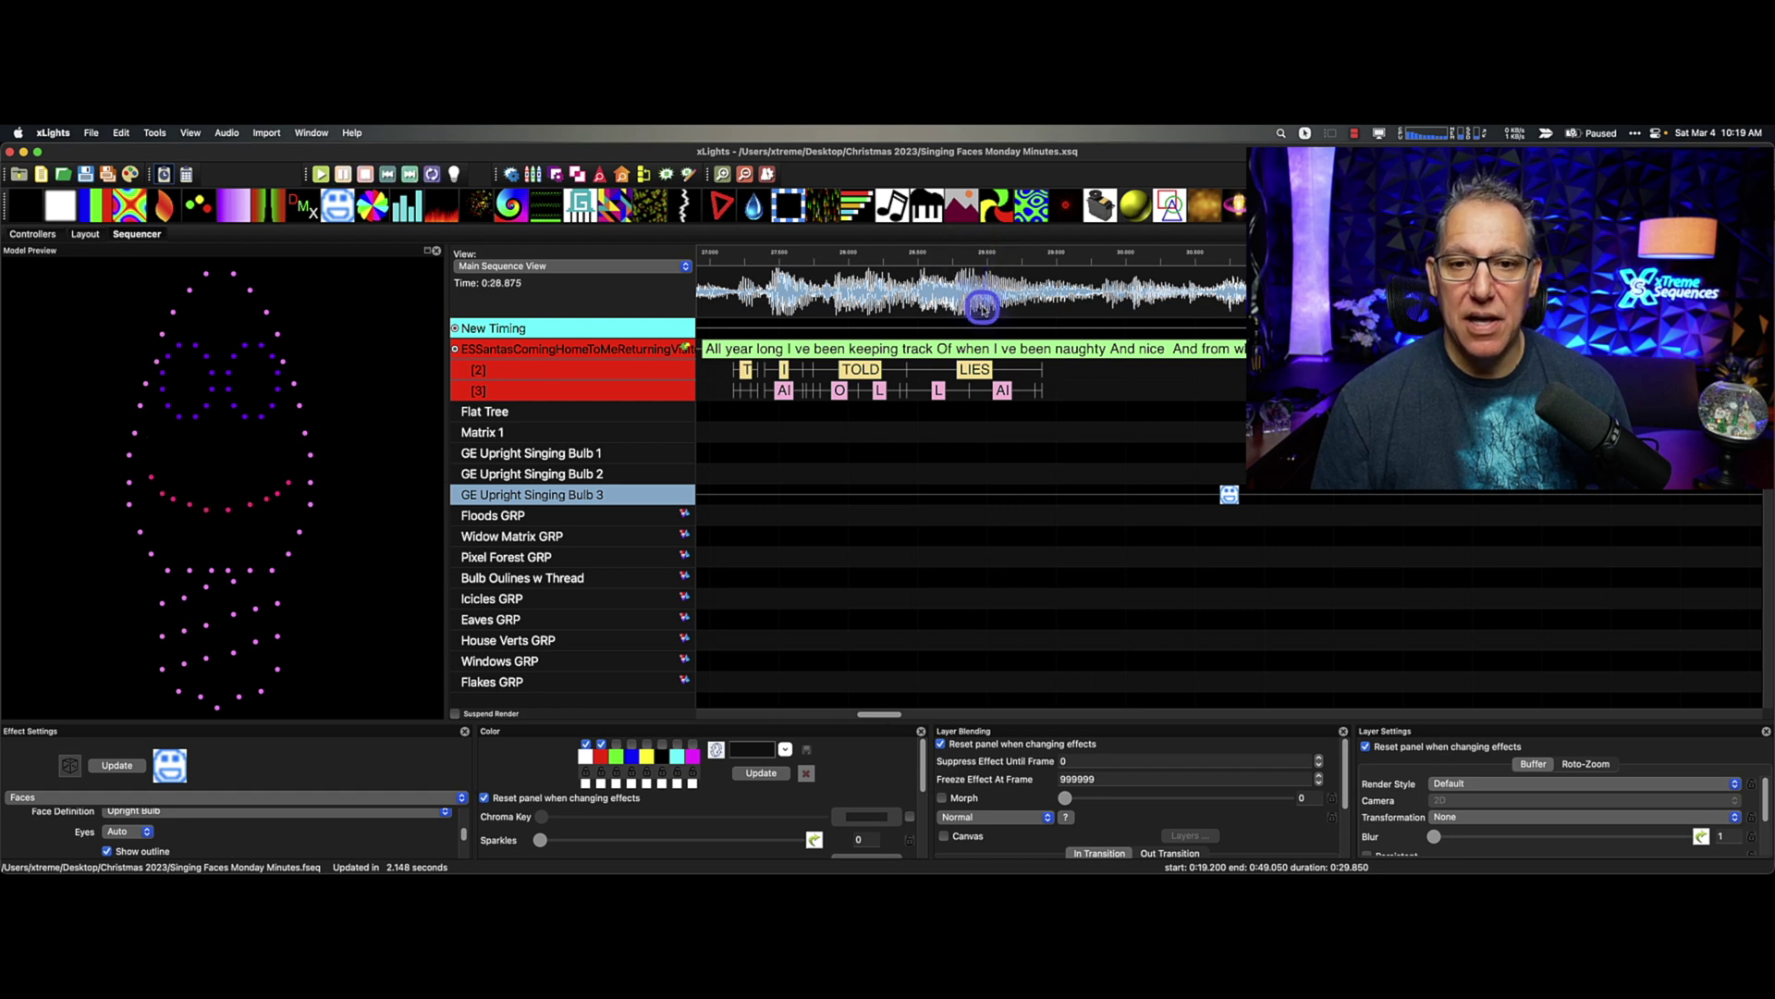
pyautogui.moveTo(1042, 370); pyautogui.dragTo(1113, 381)
pyautogui.click(999, 415)
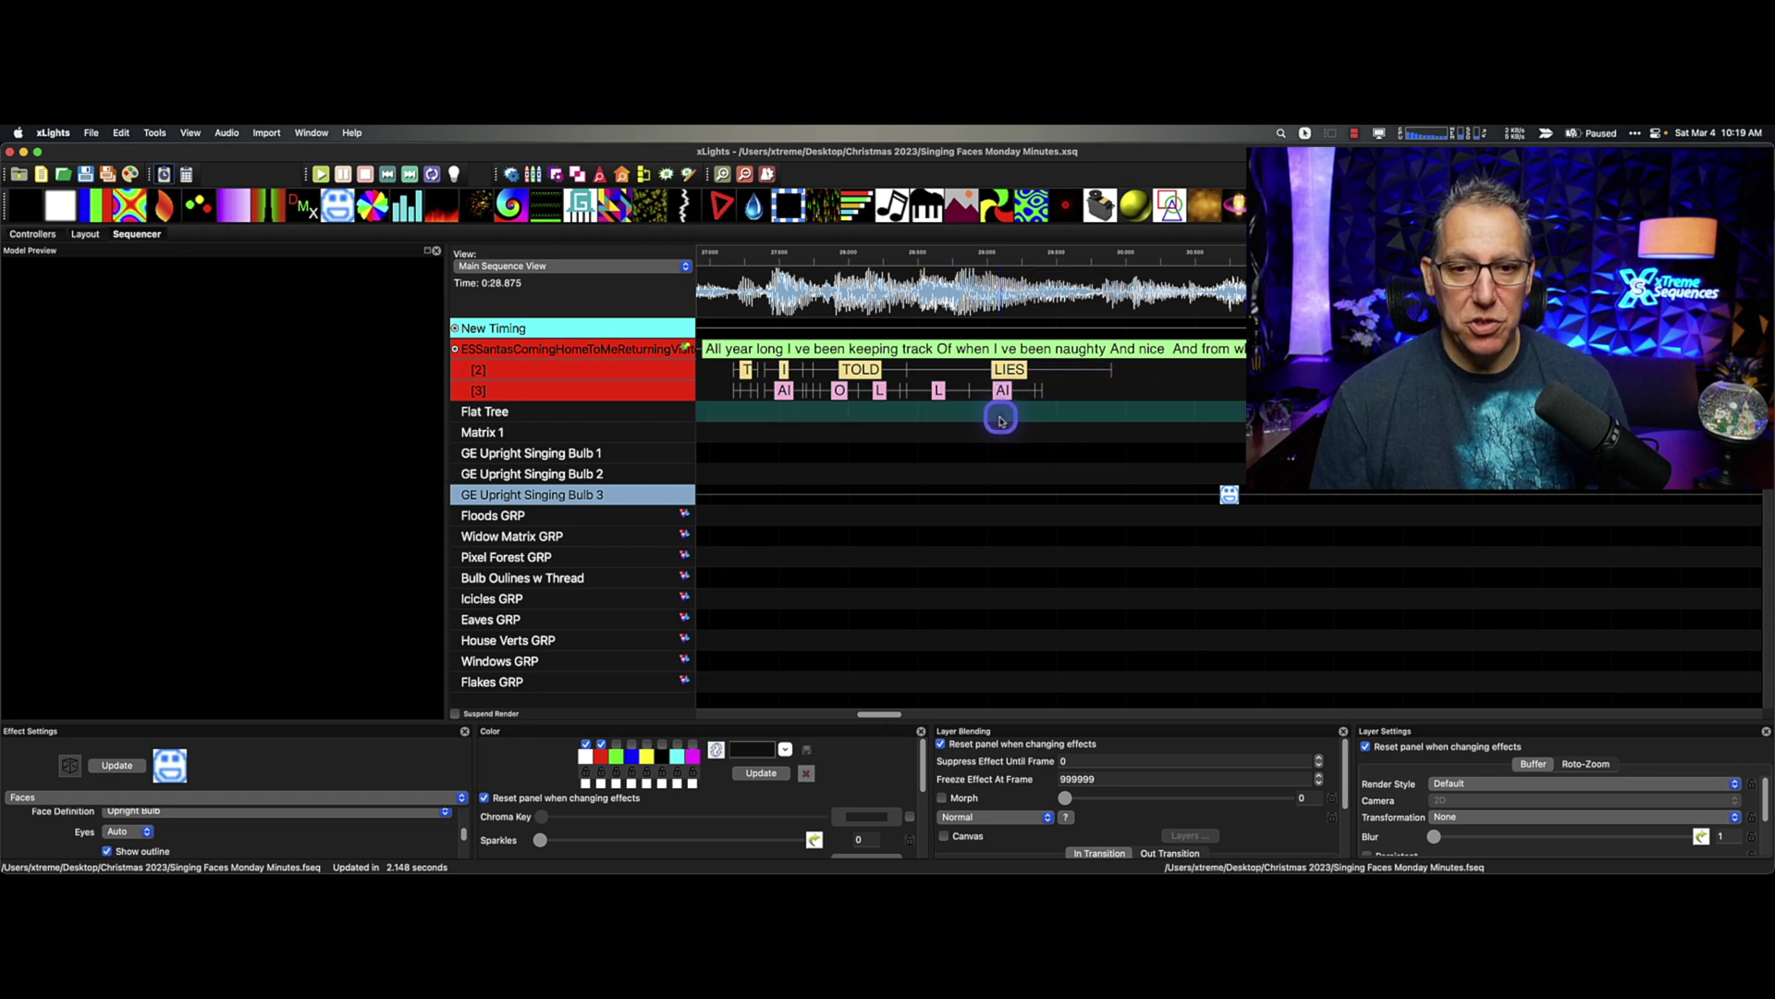
pyautogui.click(454, 353)
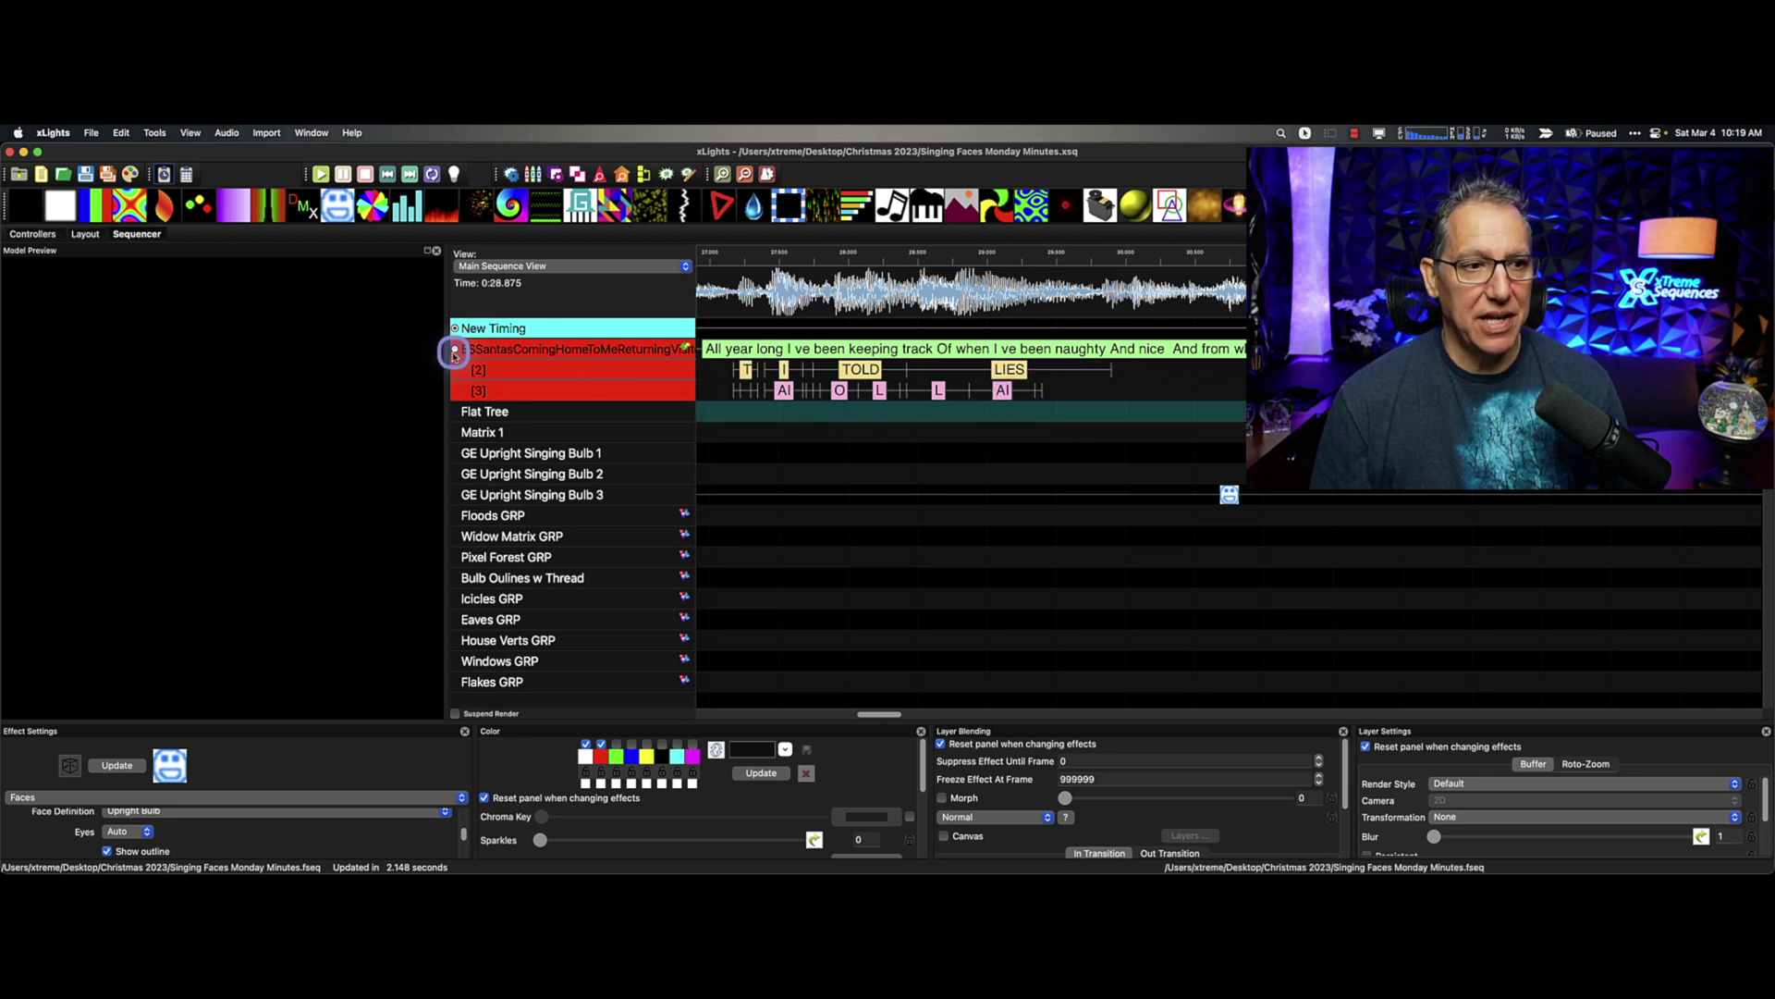
# Delete the L and AI phonemes under LIES and regenerate them with Breakdown Word.
pyautogui.click(454, 330)
pyautogui.click(978, 428)
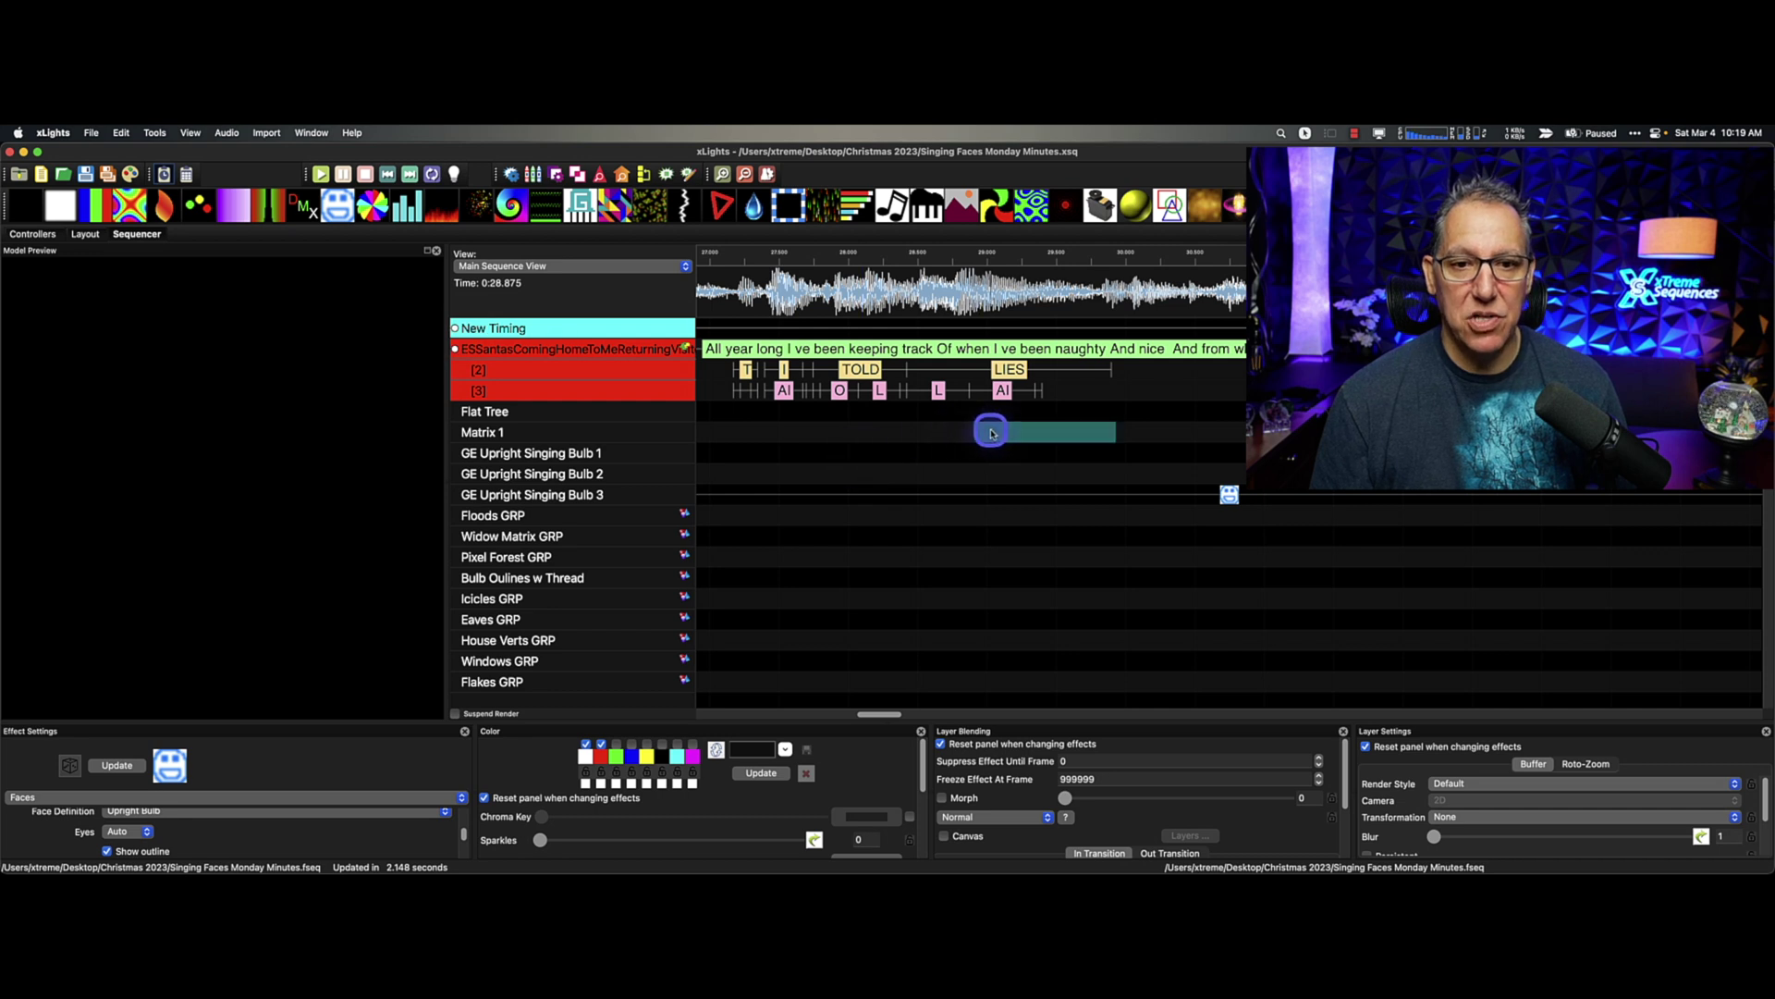
pyautogui.moveTo(932, 399); pyautogui.dragTo(1065, 395)
pyautogui.press('Delete')
pyautogui.rightClick(1013, 371)
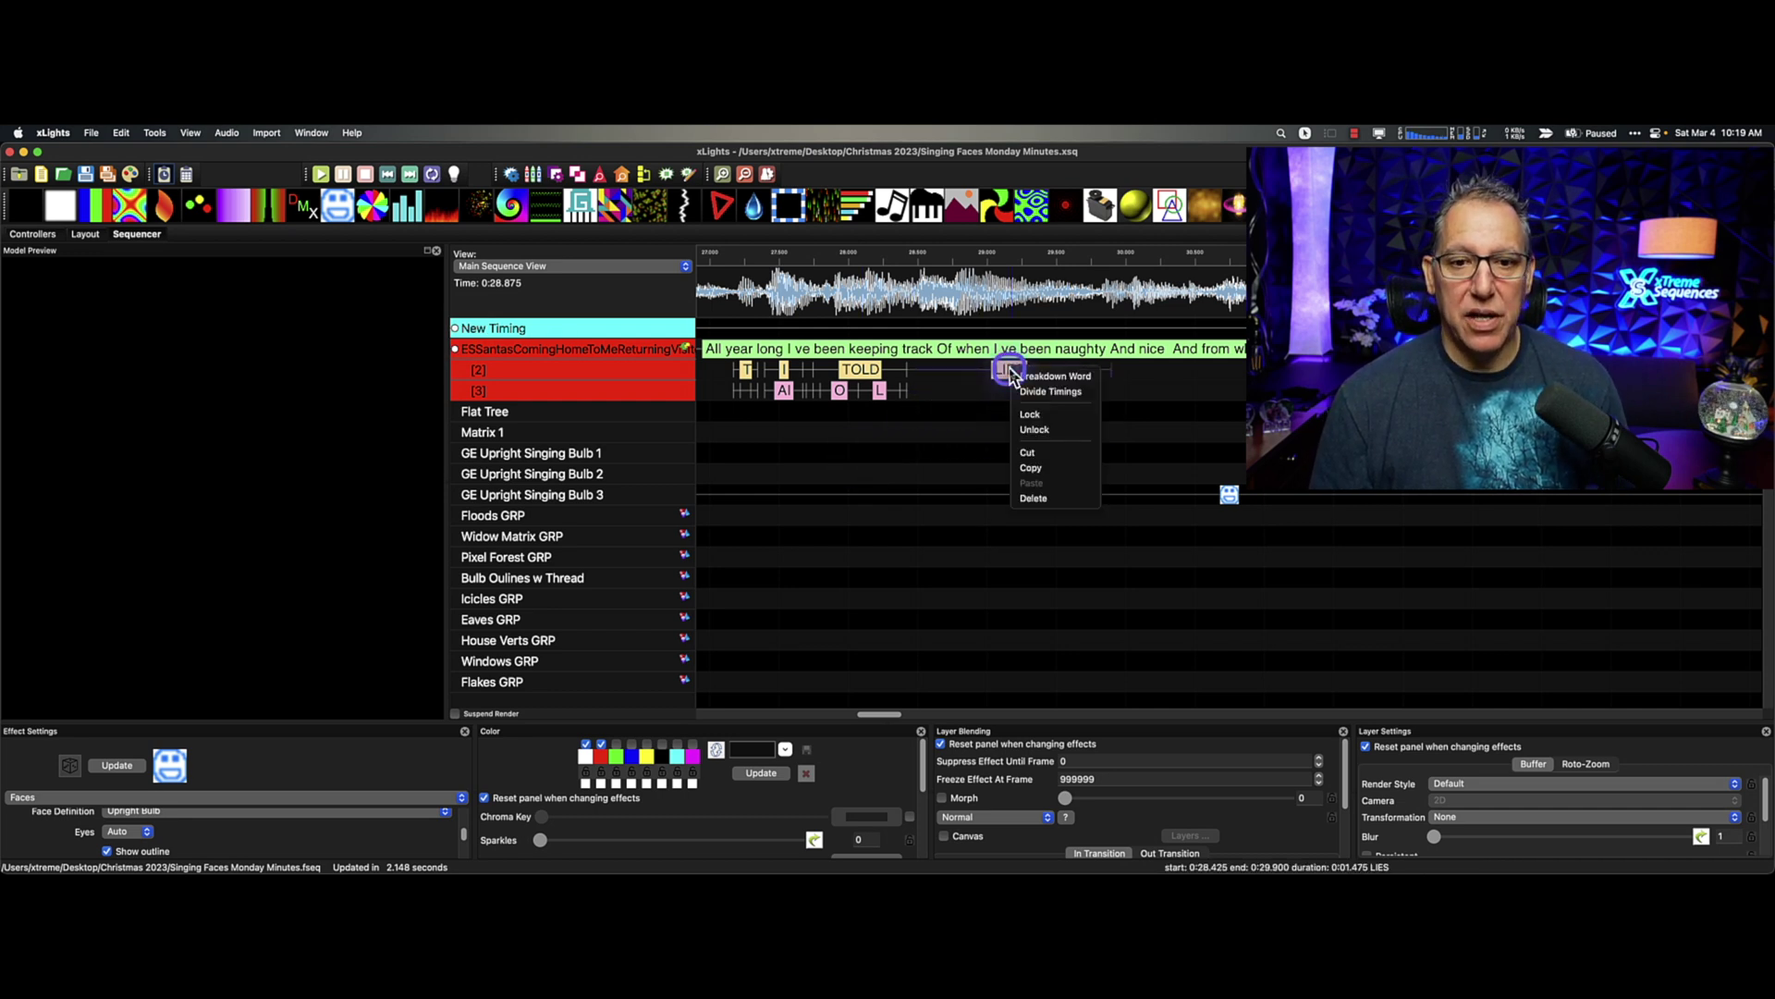
pyautogui.click(1040, 375)
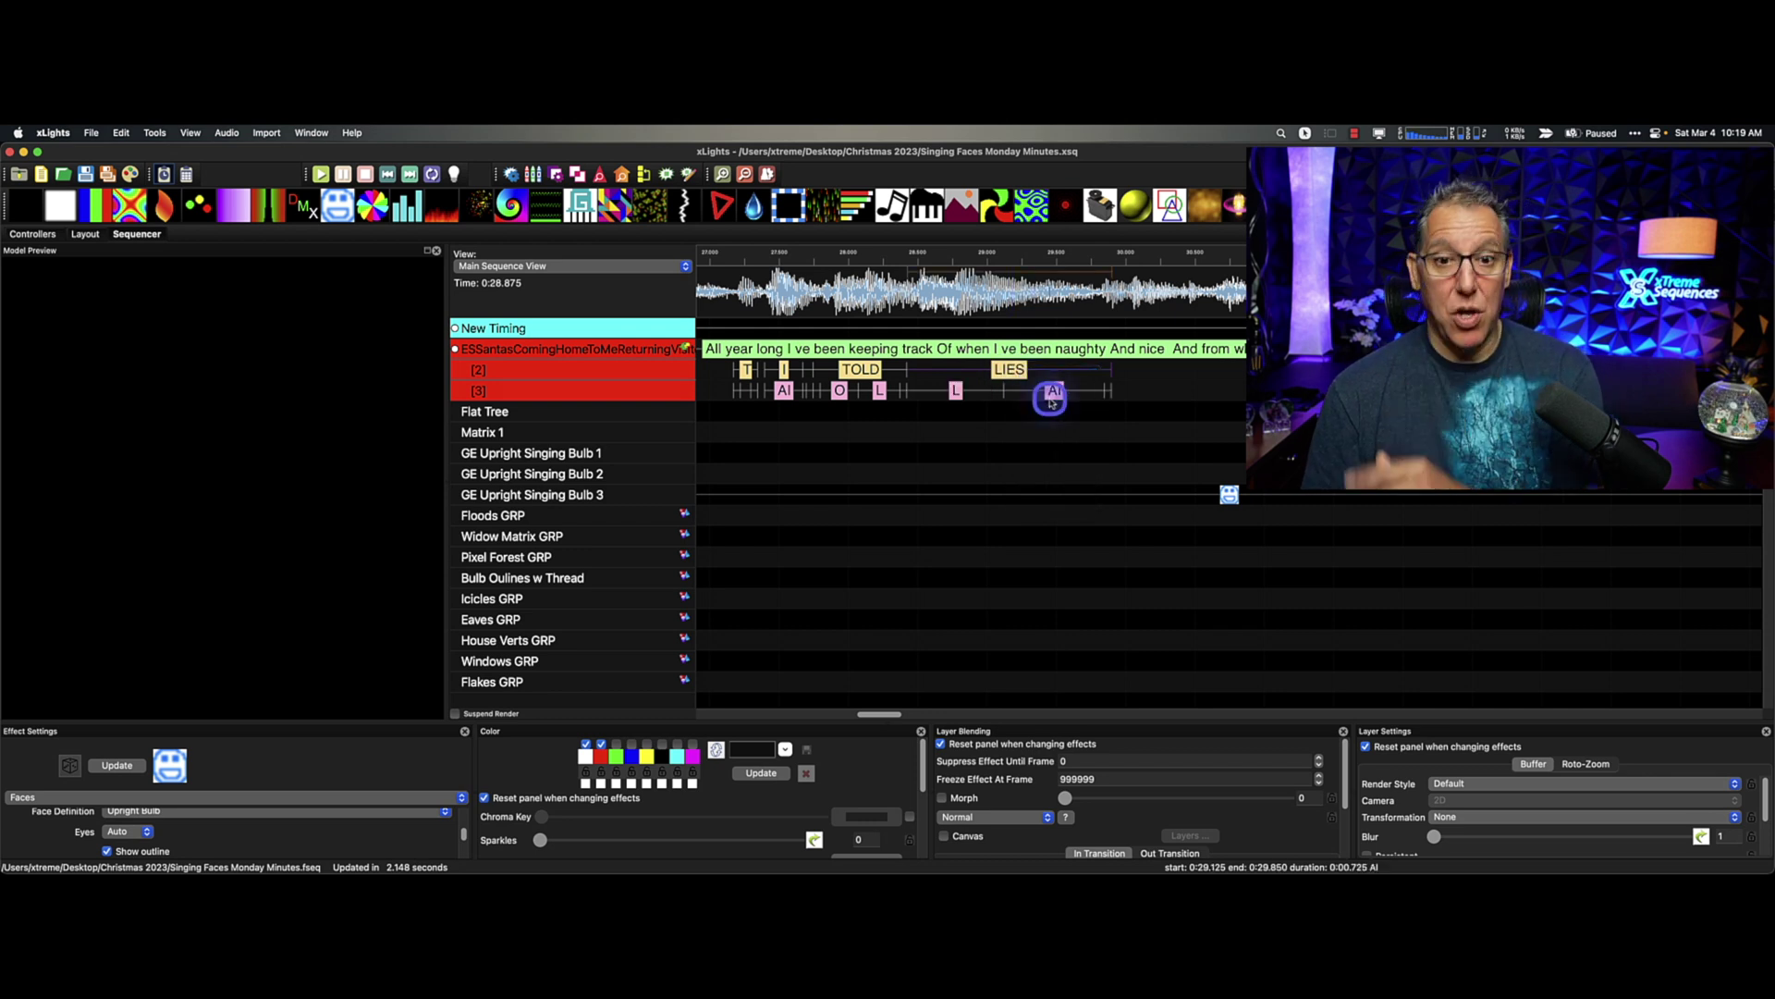
# Replay the passage from about 0:28.7–0:28.85 to check how LIES is mouthed.
pyautogui.click(881, 258)
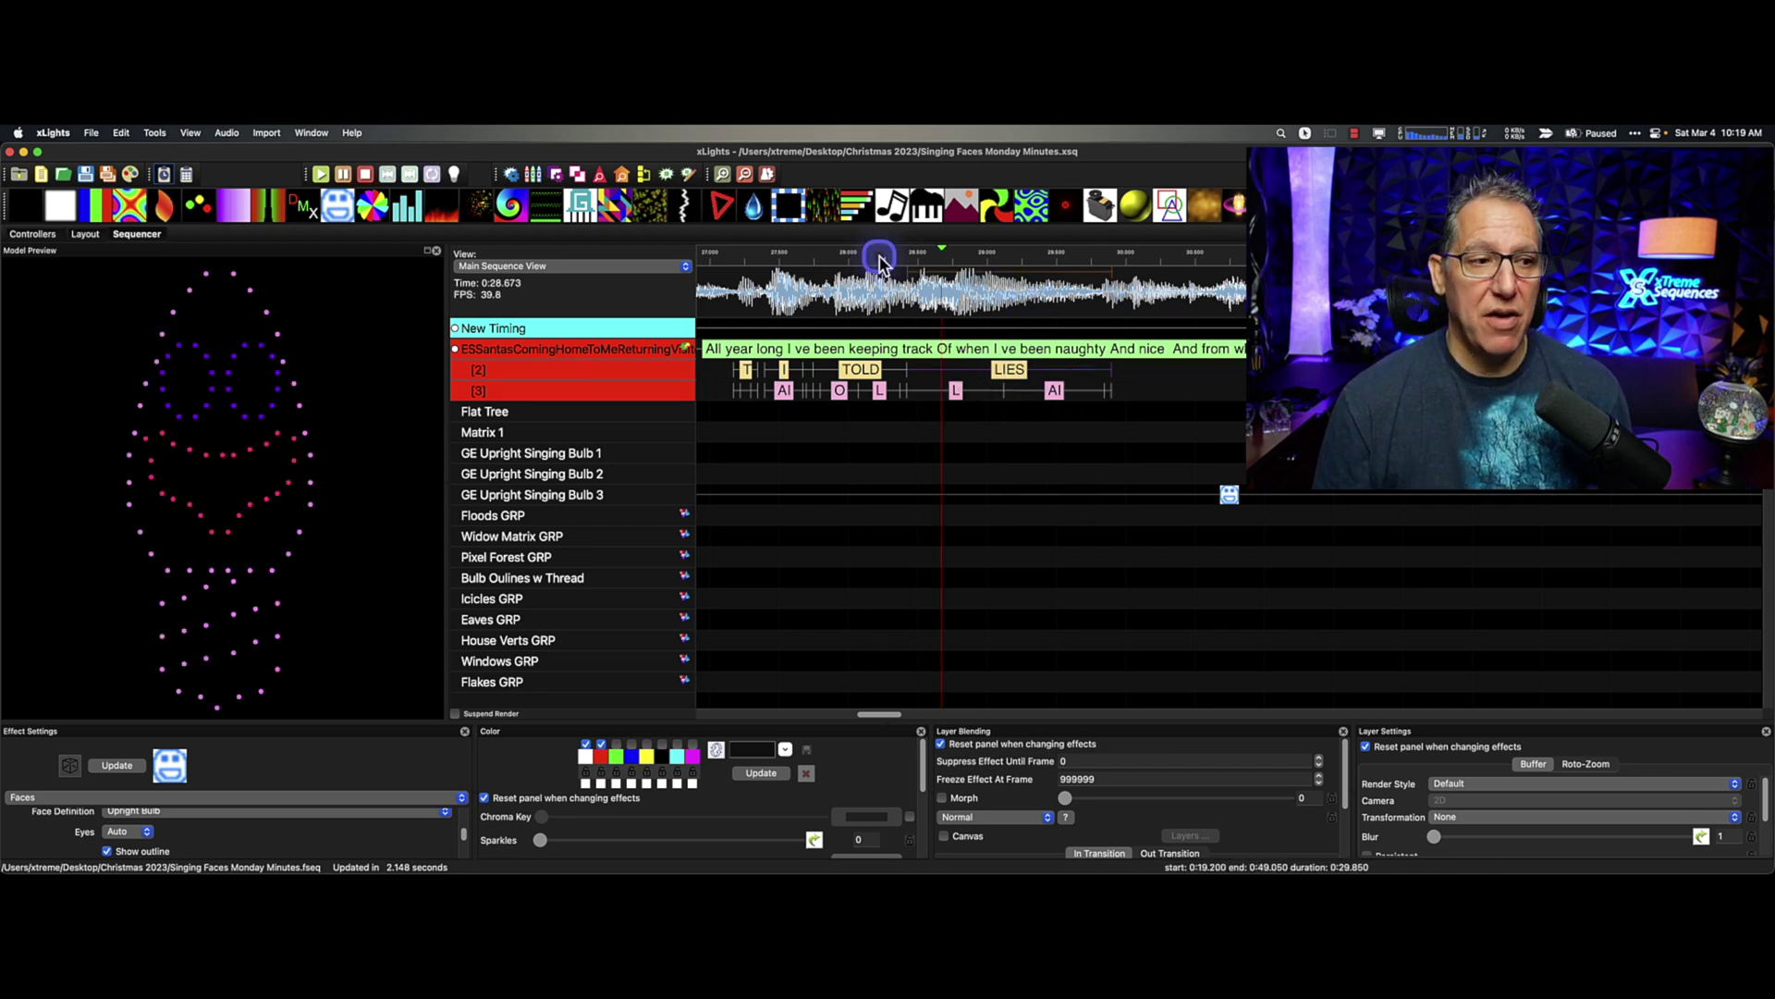
pyautogui.click(882, 258)
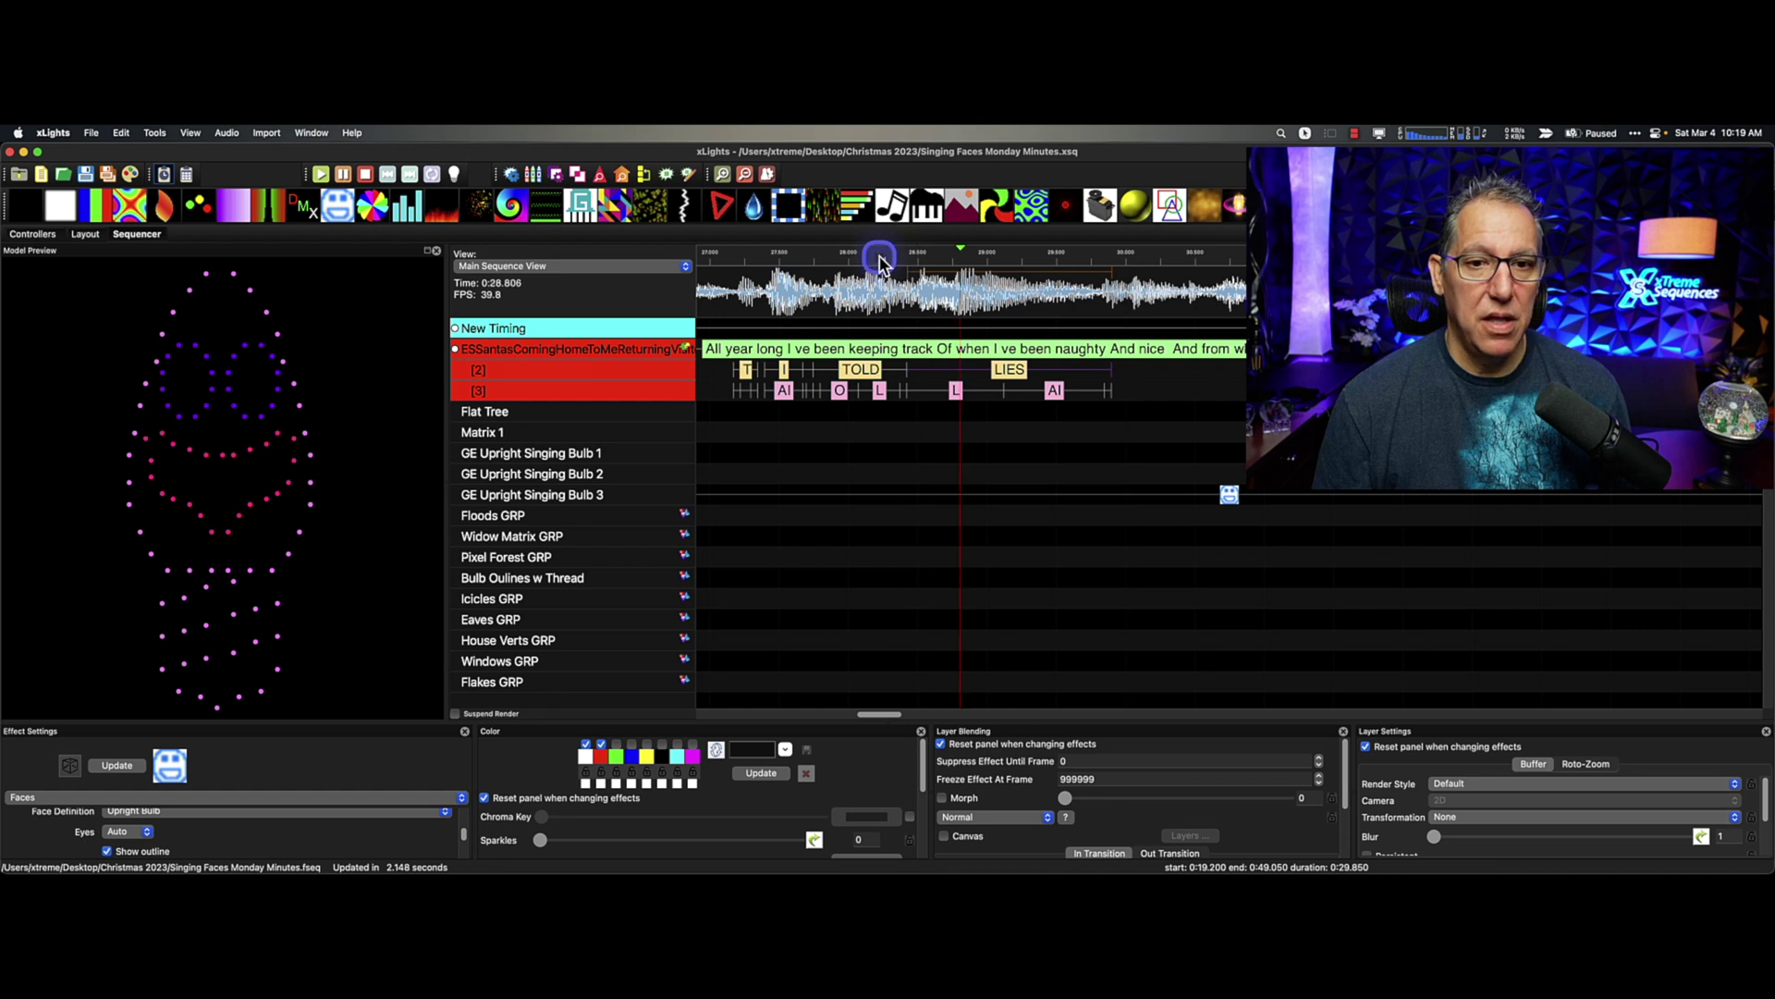
pyautogui.click(881, 258)
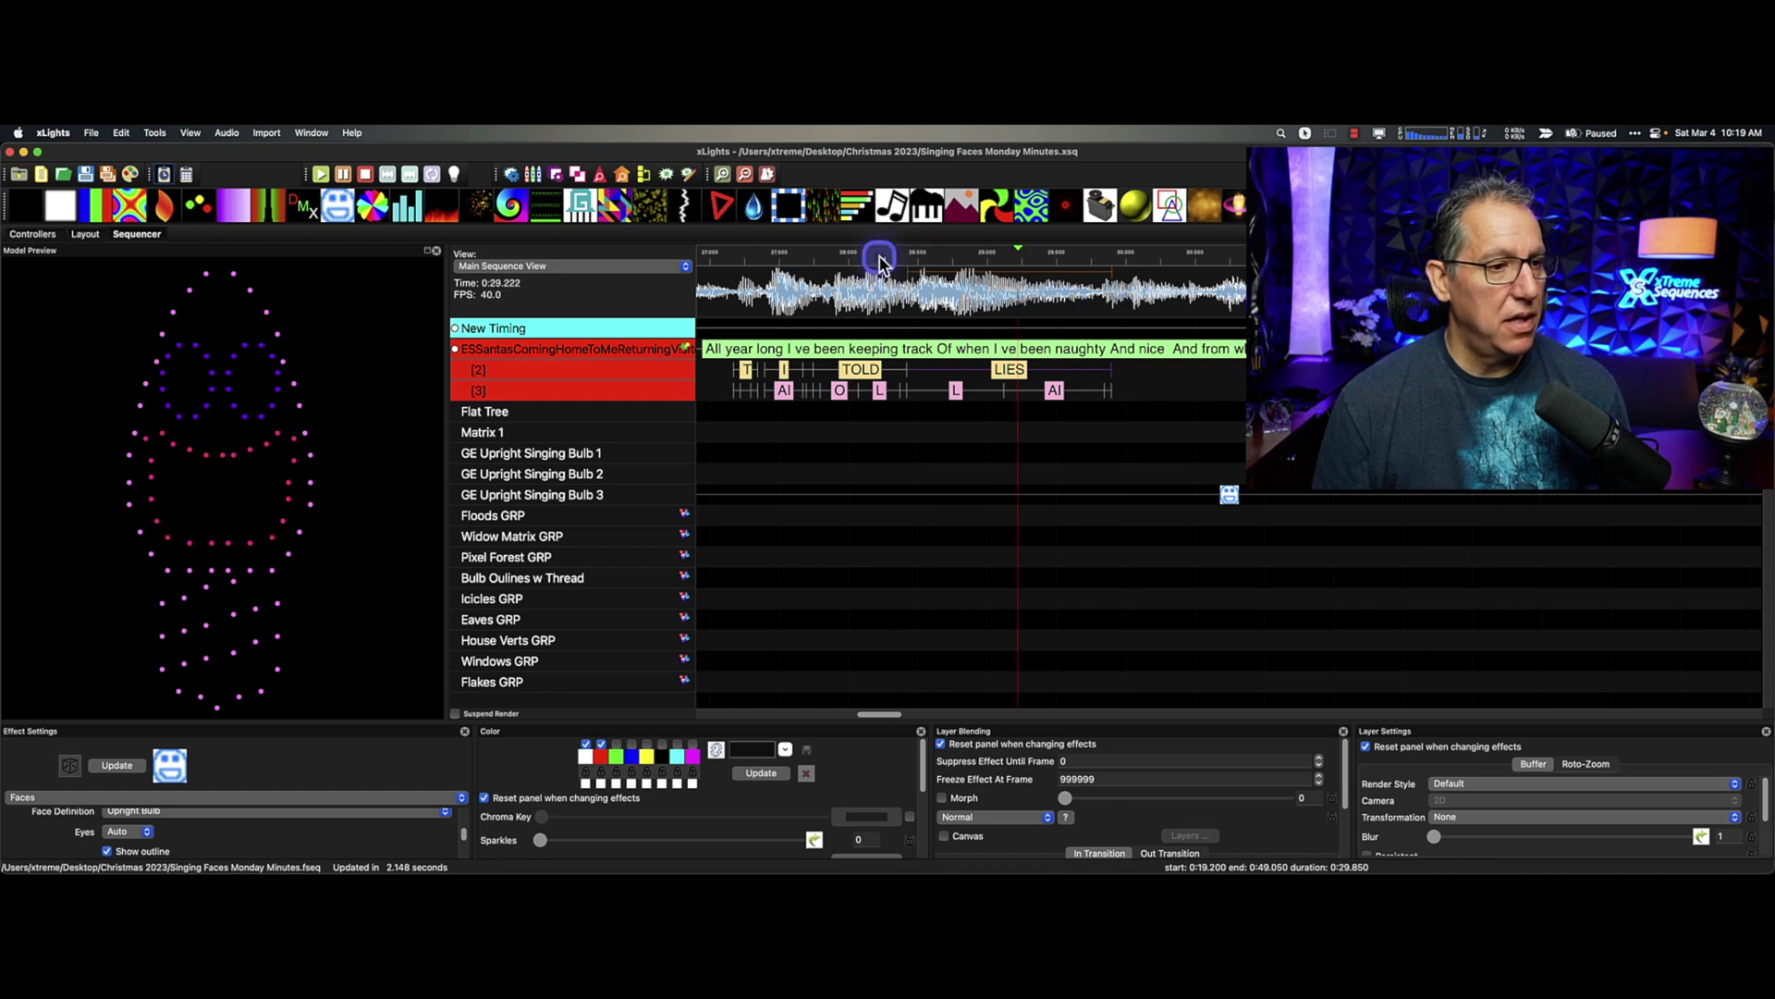
pyautogui.click(941, 357)
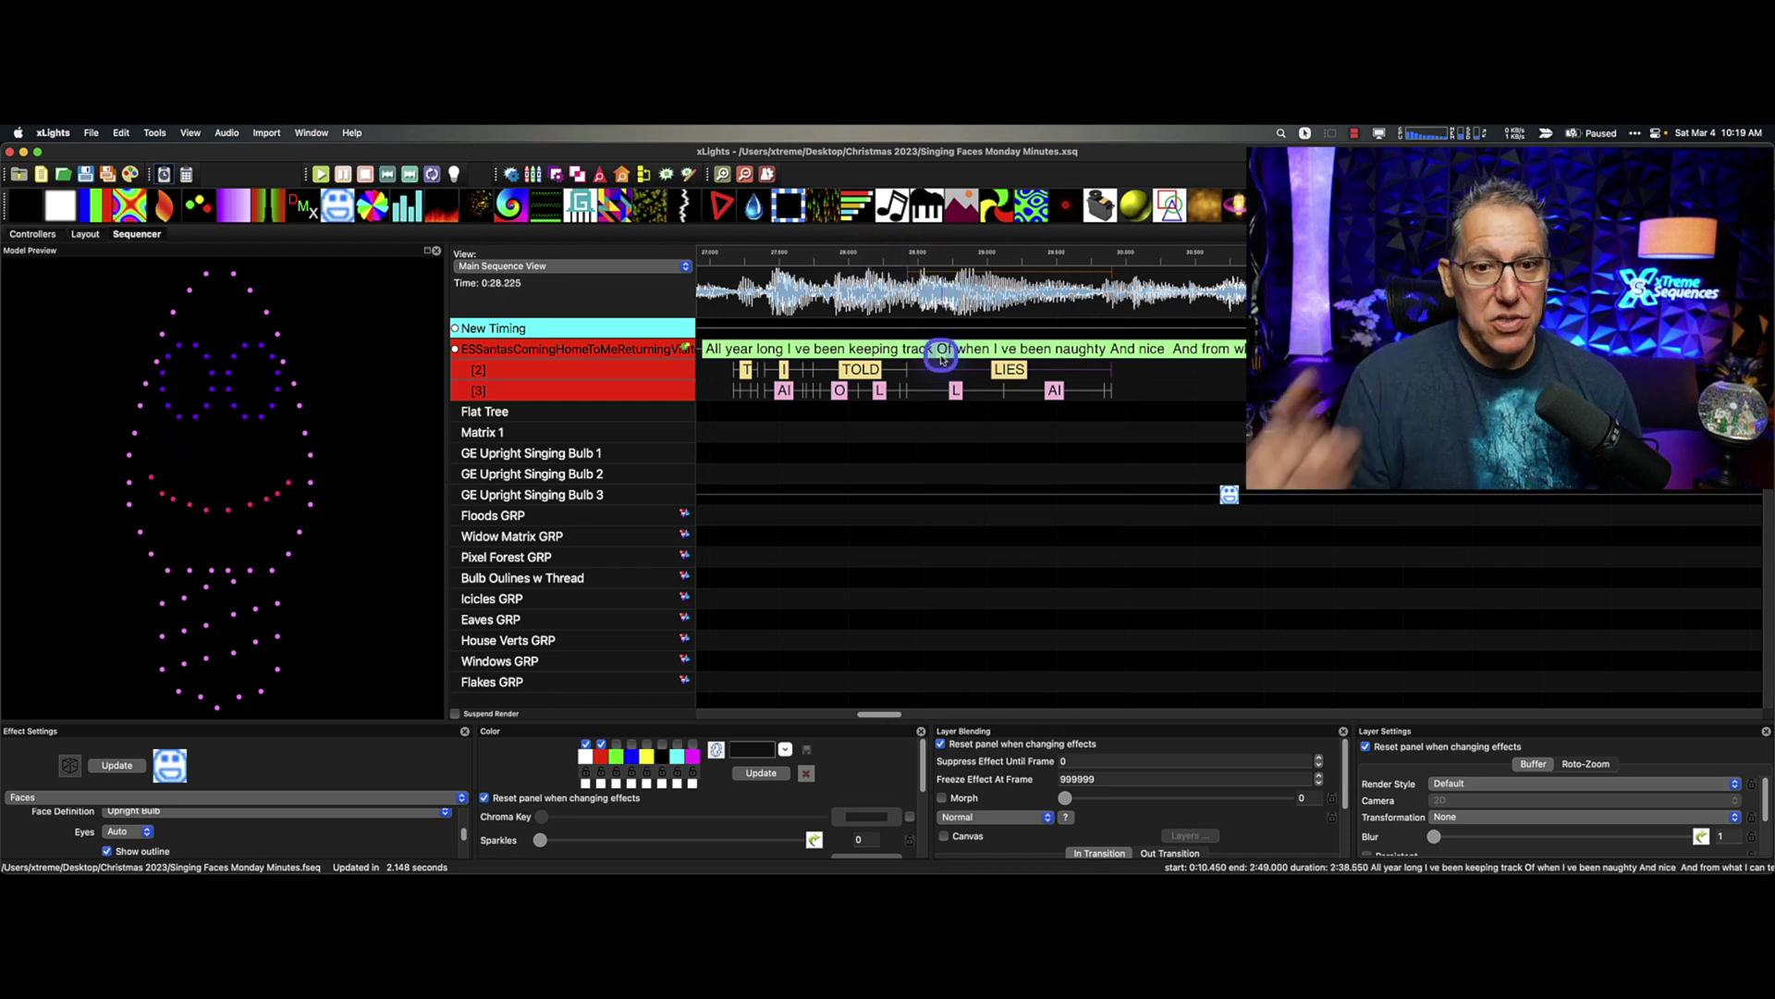
pyautogui.click(886, 294)
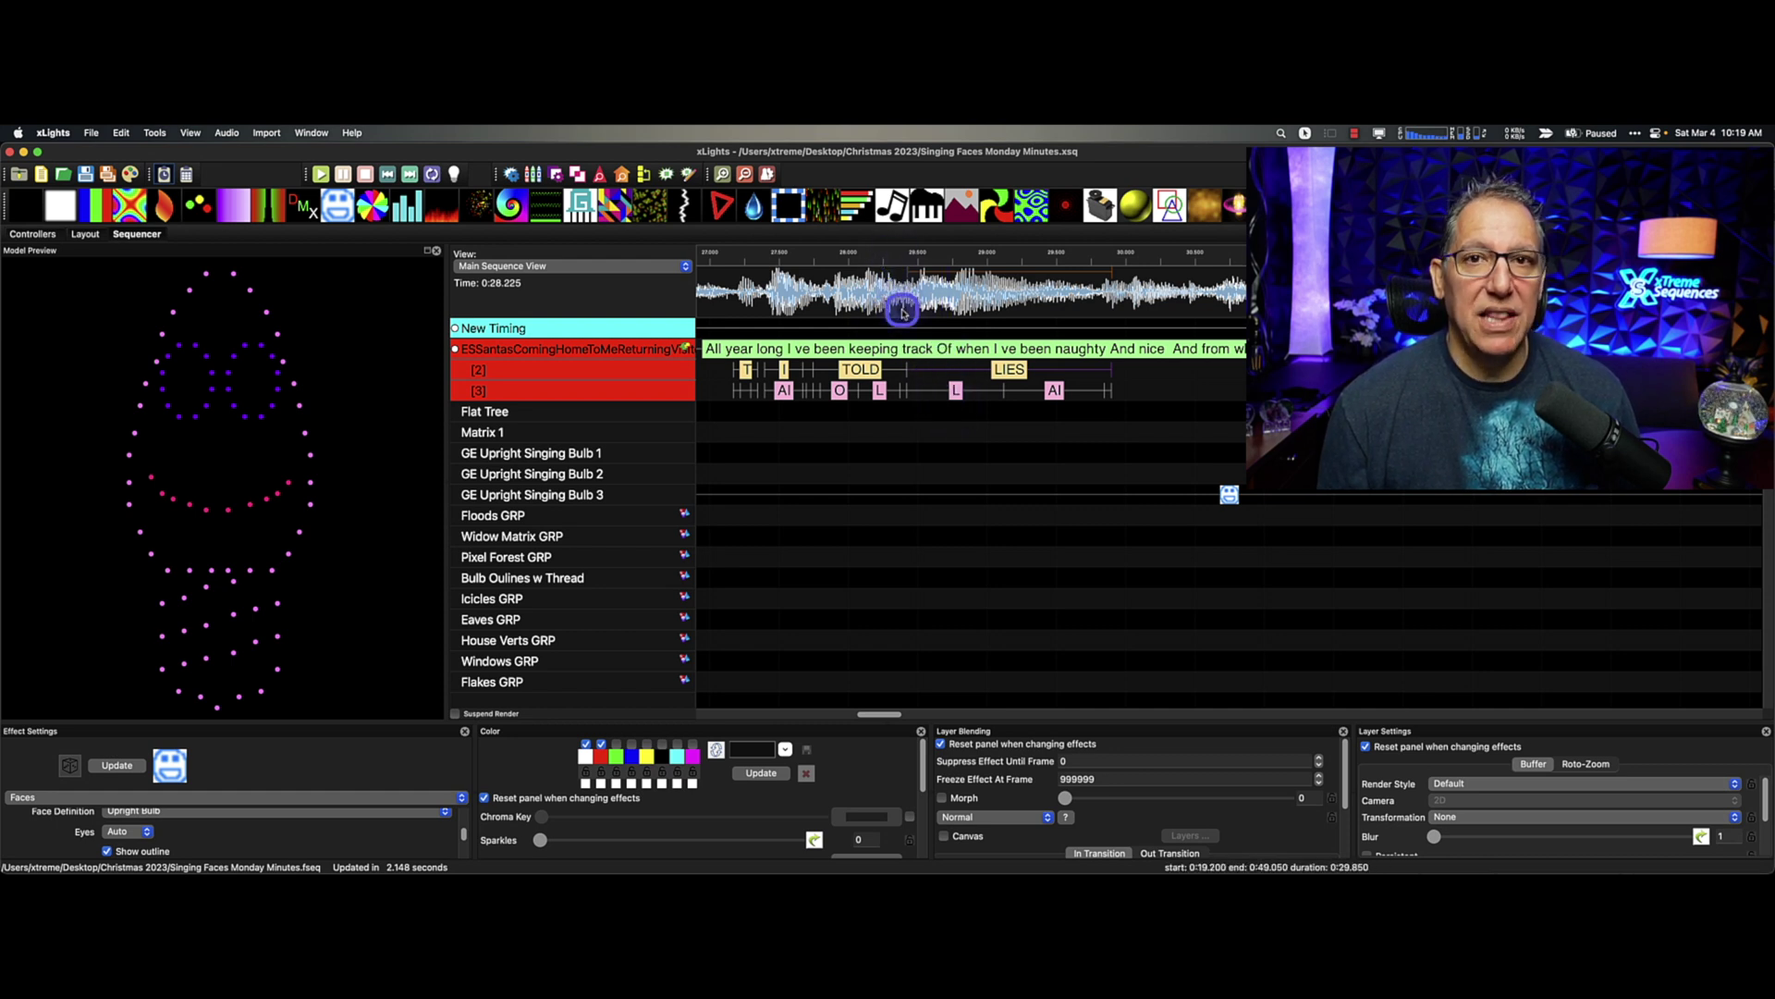
# Move the start of the AI phoneme under LIES earlier to 0:28.600 and replay it.
pyautogui.click(1011, 396)
pyautogui.moveTo(1005, 391); pyautogui.dragTo(934, 400)
pyautogui.click(856, 254)
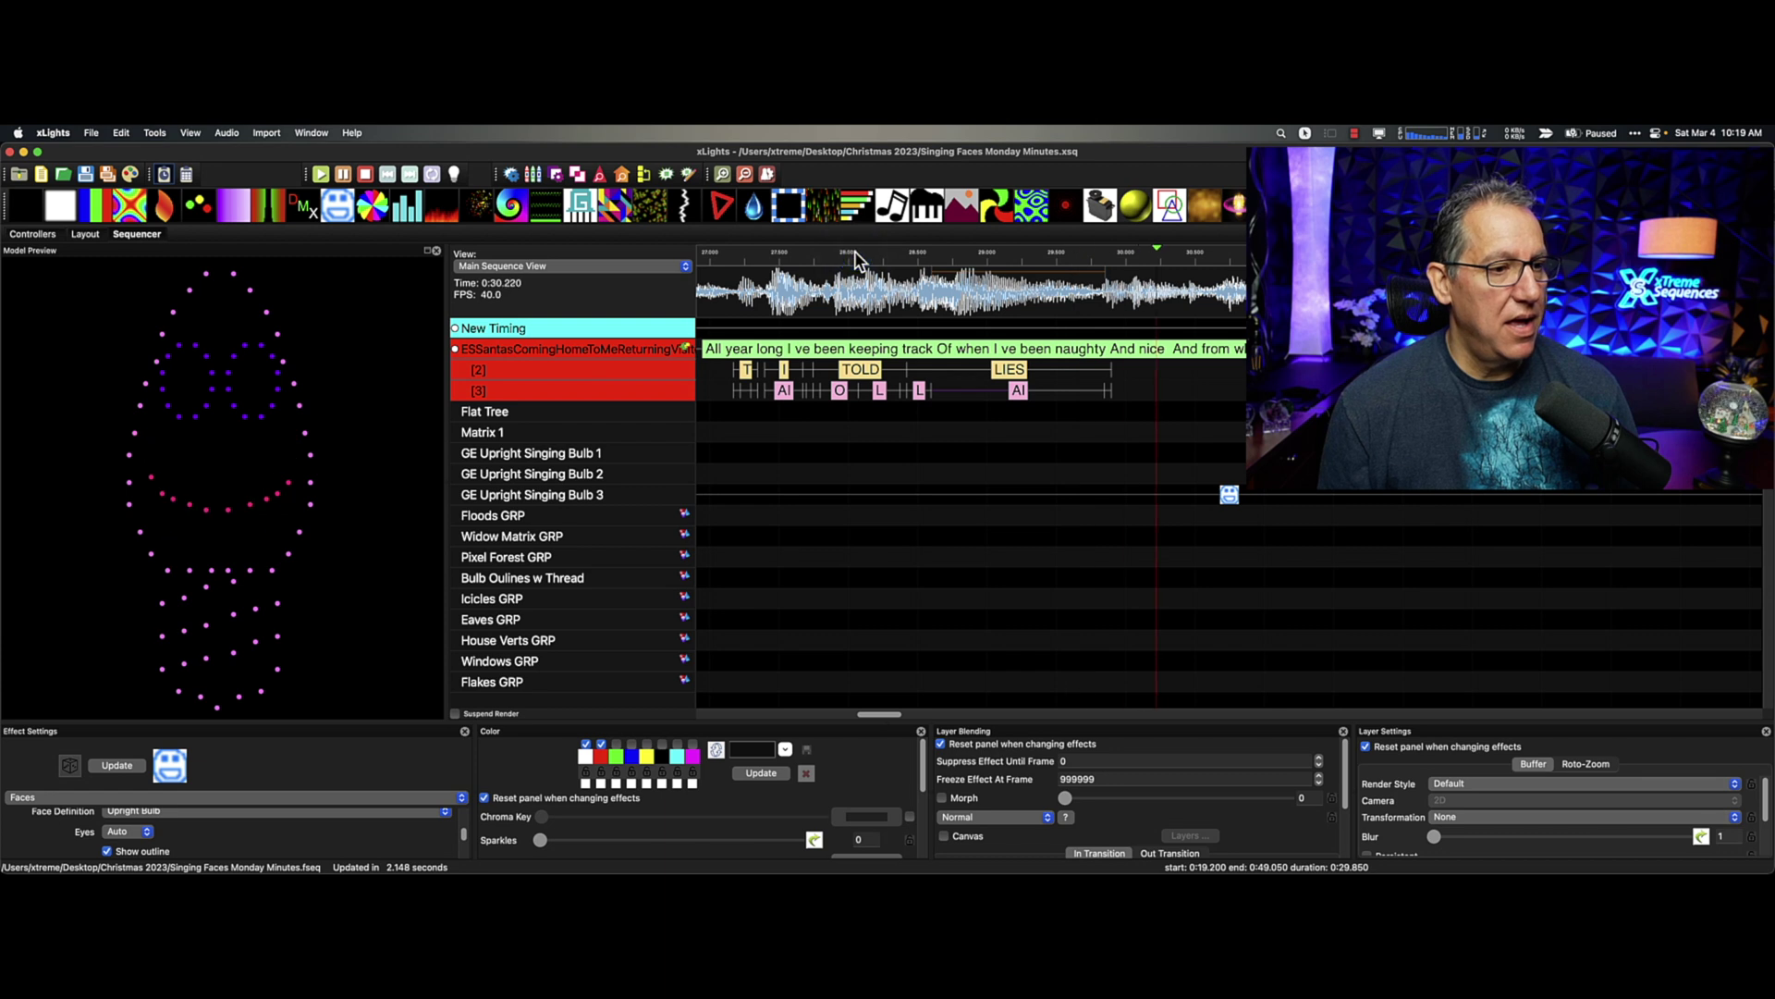
pyautogui.press('space')
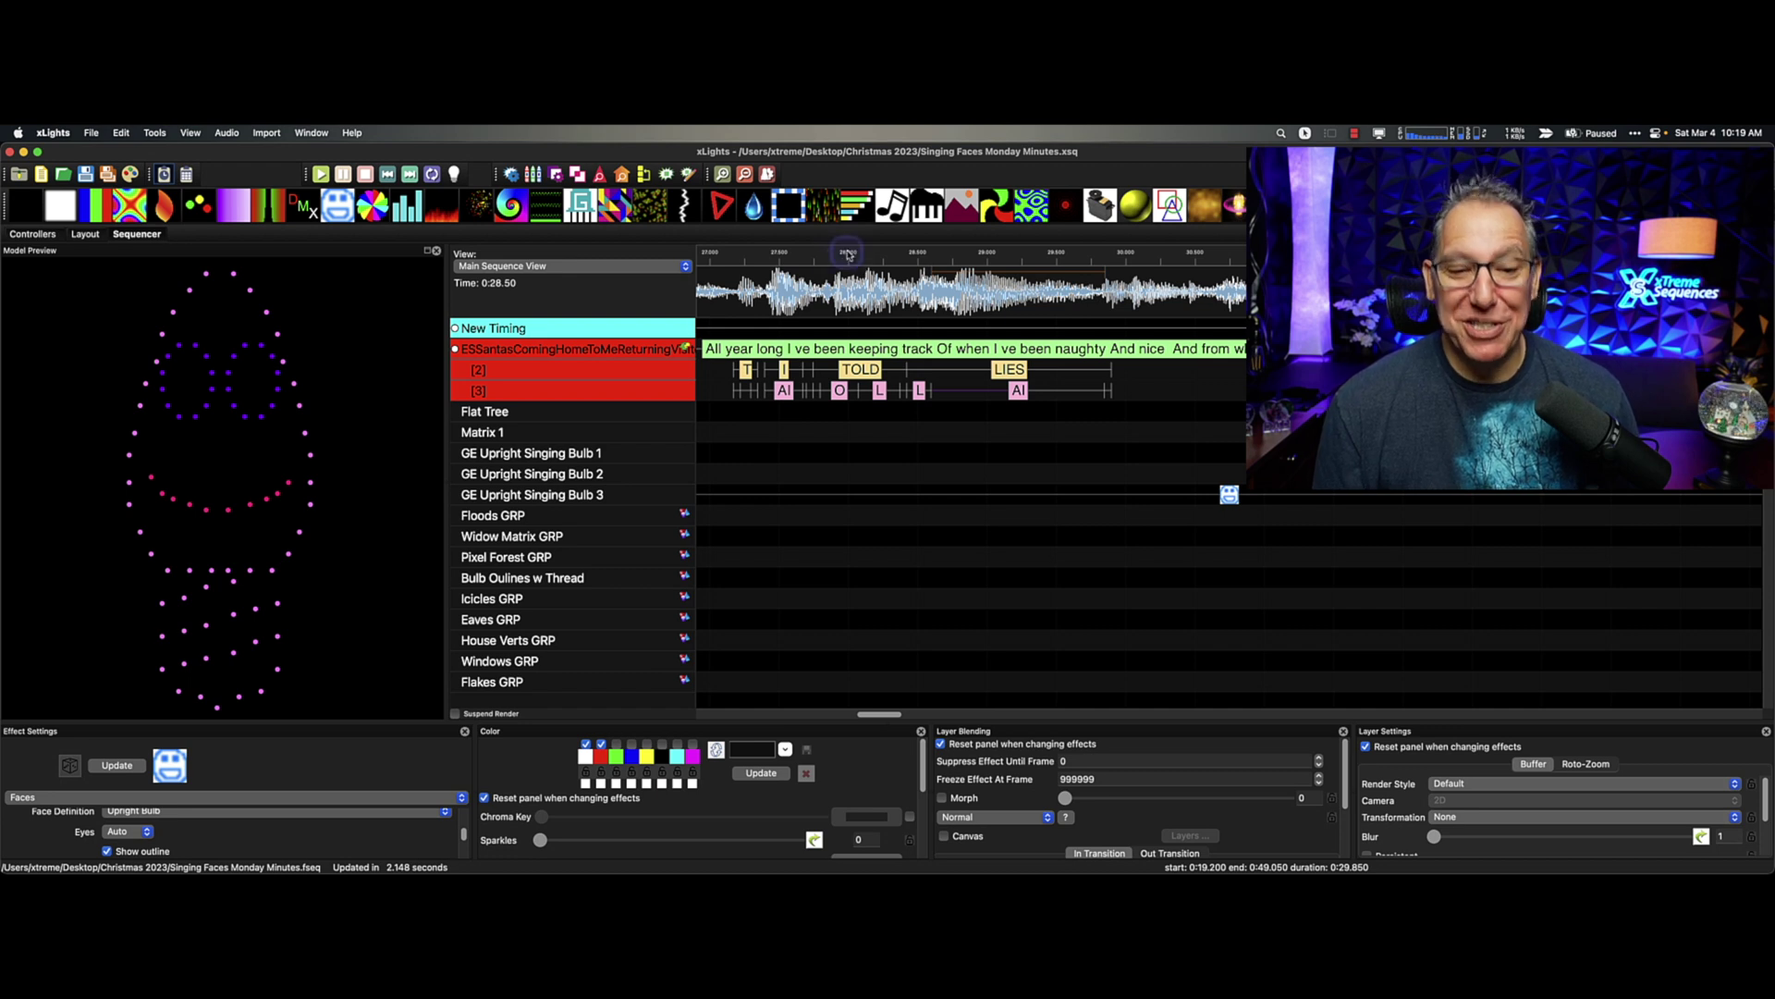
pyautogui.moveTo(841, 721); pyautogui.dragTo(891, 712)
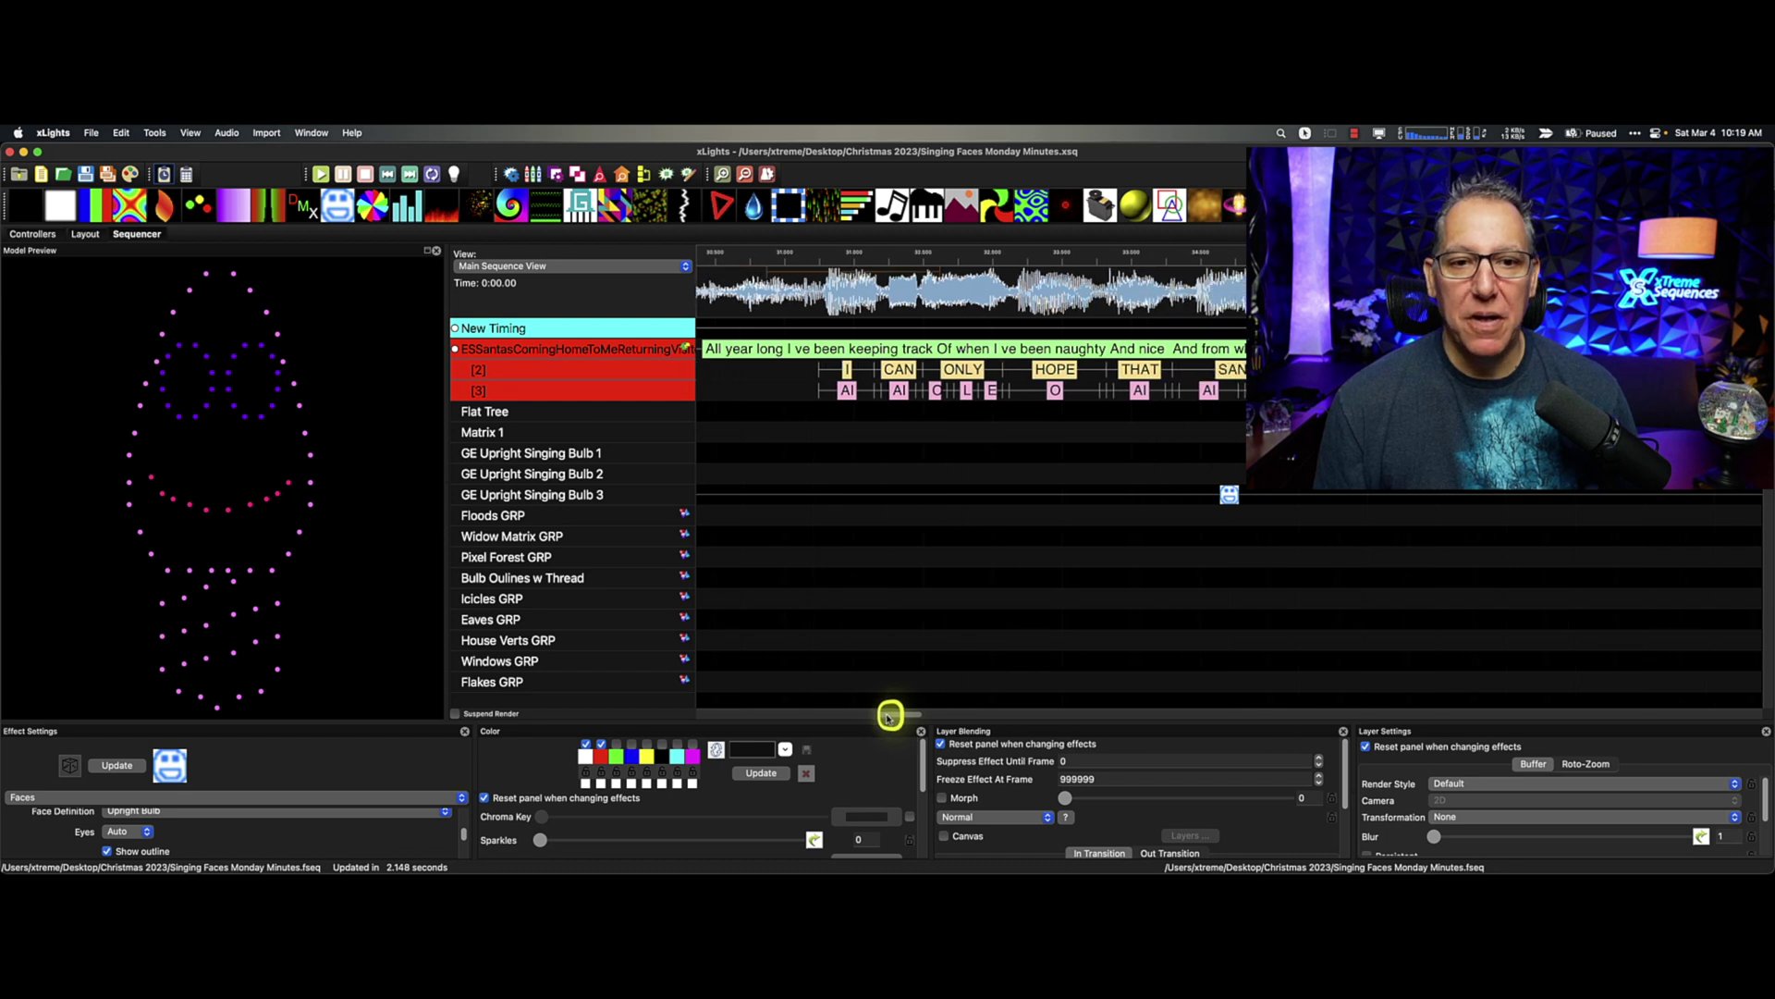
# Extend the MY word mark to end at about 0:37.225 and replay from 0:36.2.
pyautogui.click(802, 261)
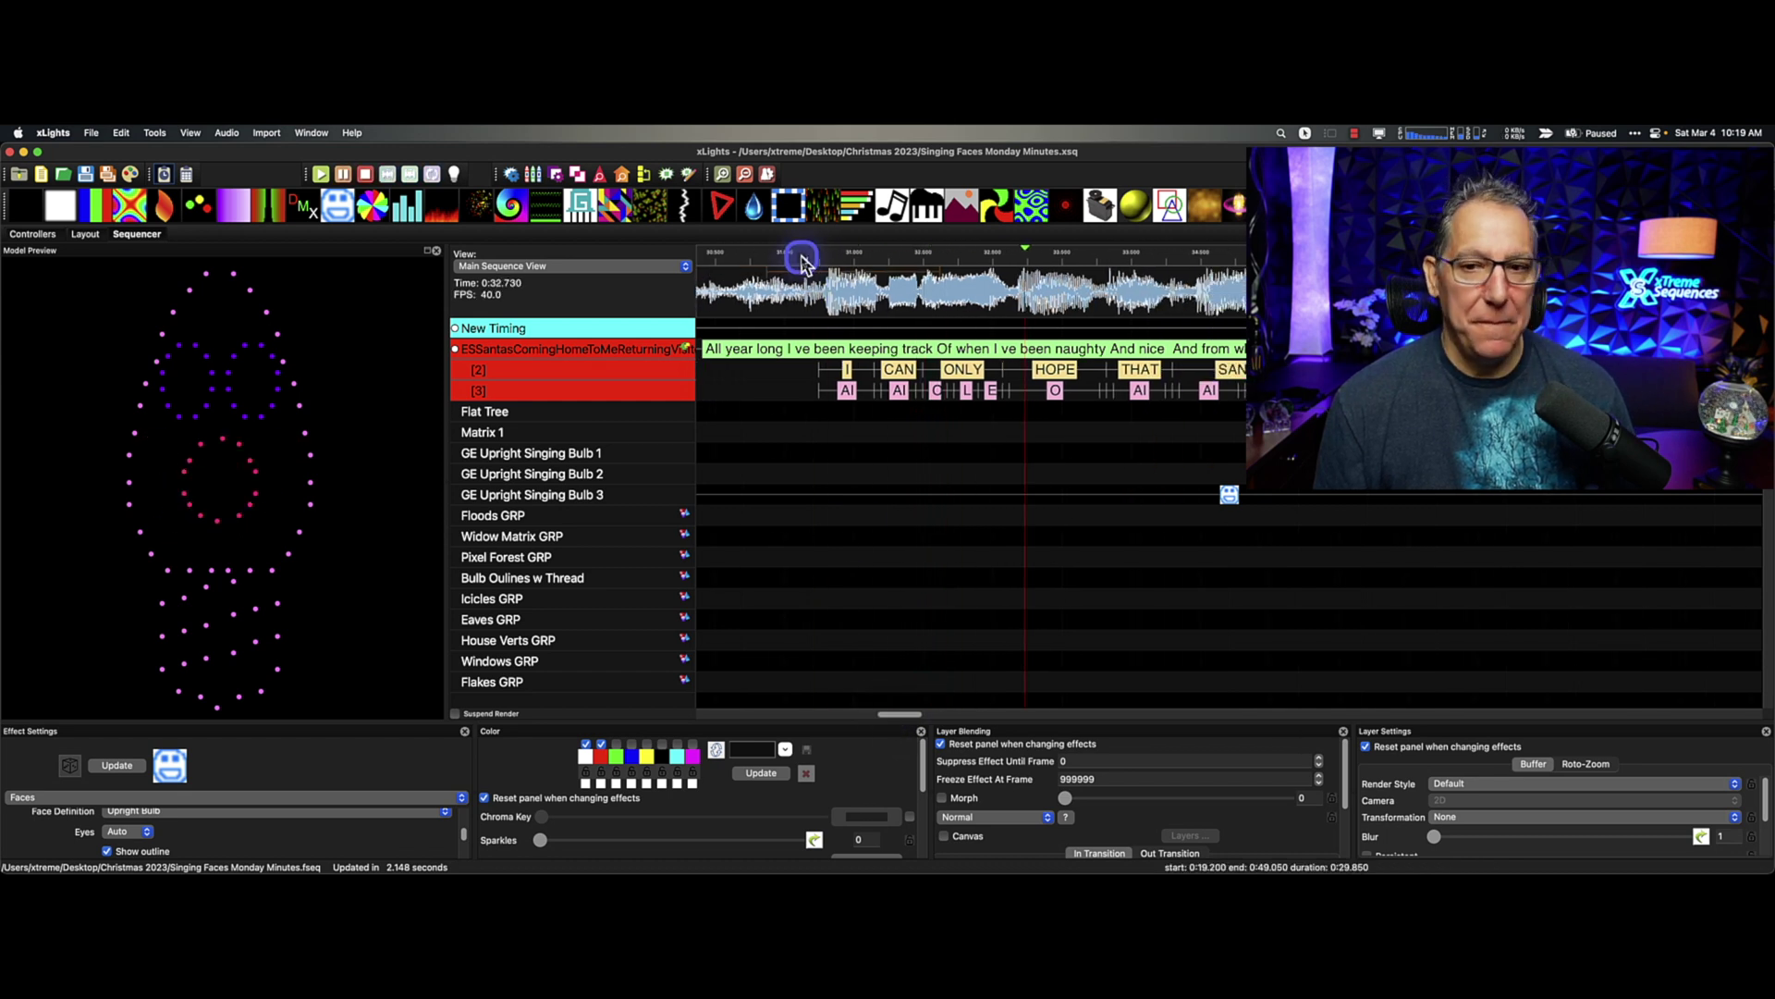
pyautogui.moveTo(908, 717); pyautogui.dragTo(930, 714)
pyautogui.click(1073, 295)
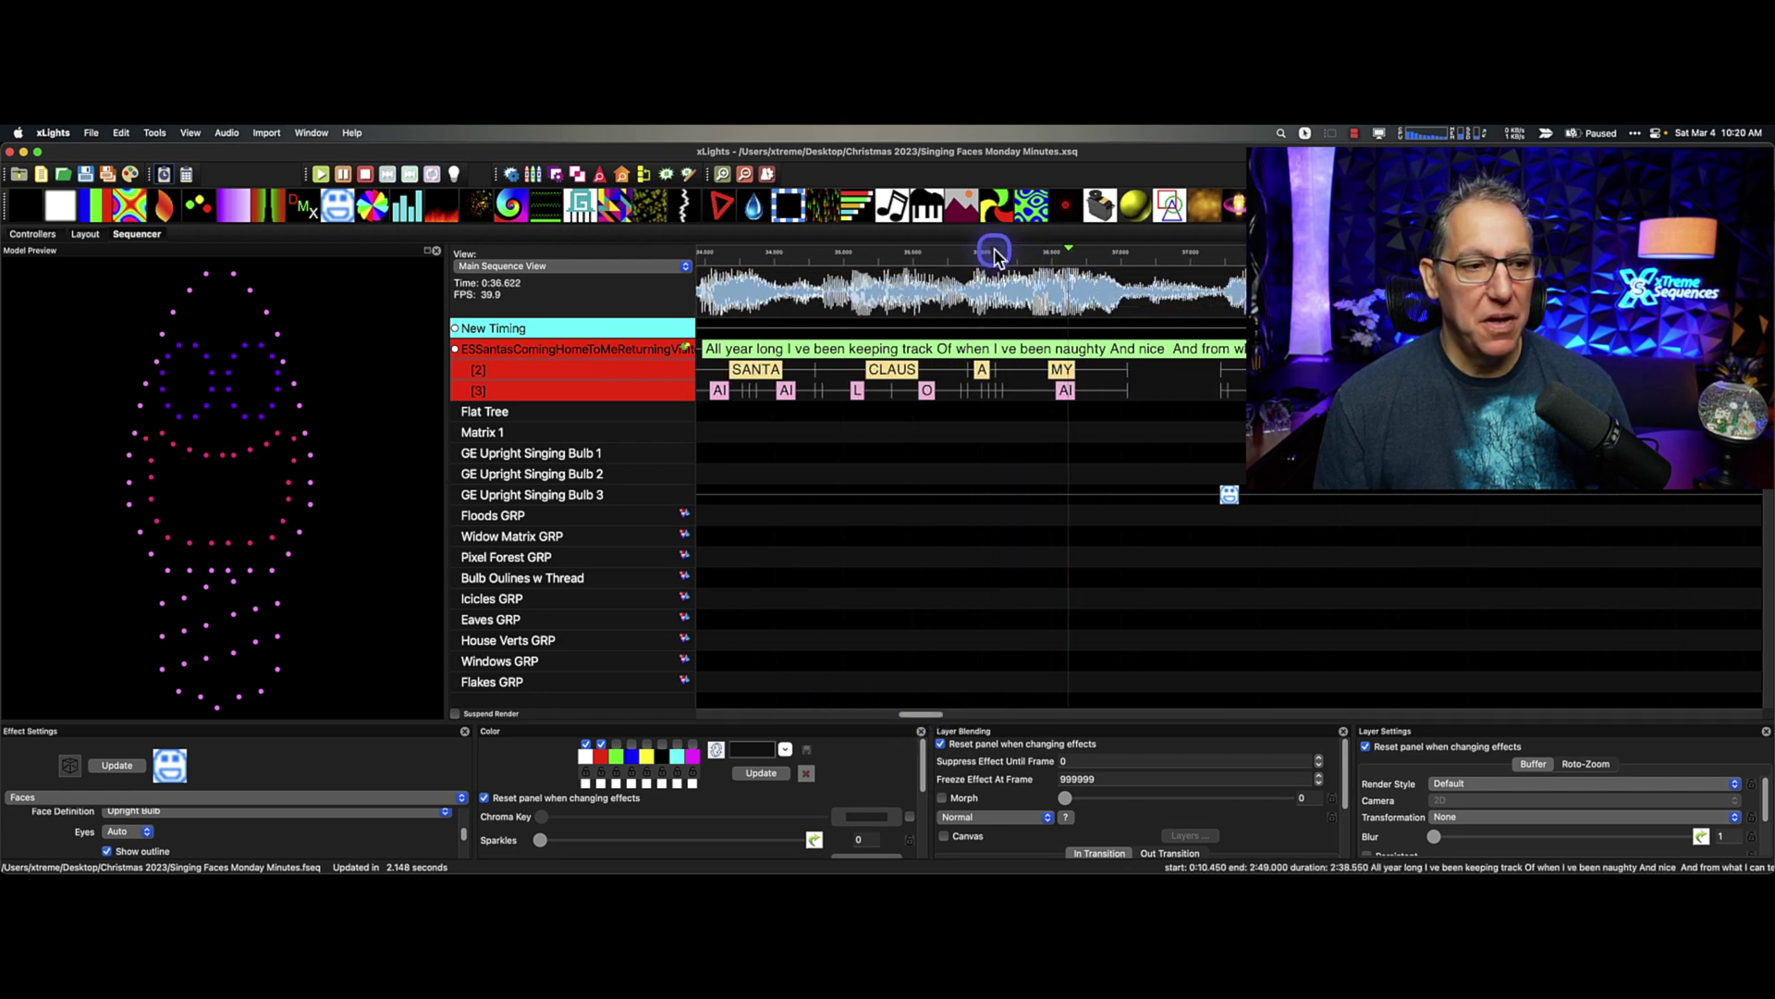
pyautogui.click(1077, 369)
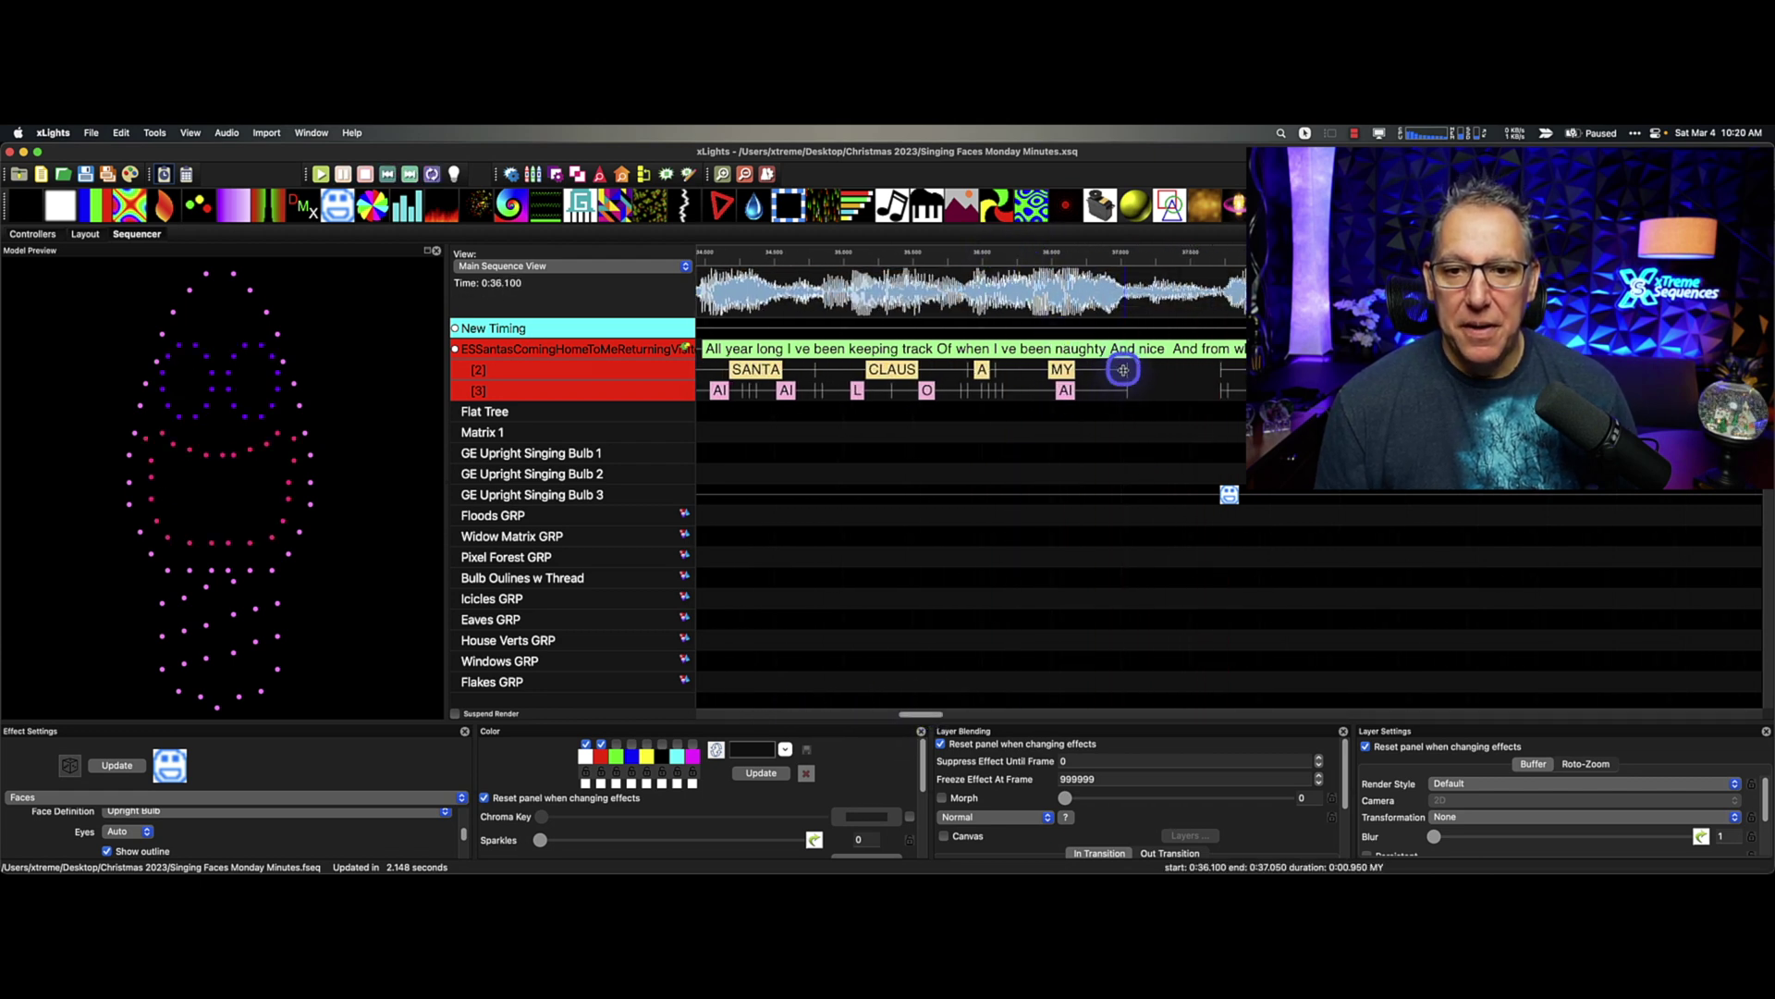
pyautogui.moveTo(1127, 369); pyautogui.dragTo(1192, 399)
pyautogui.click(943, 260)
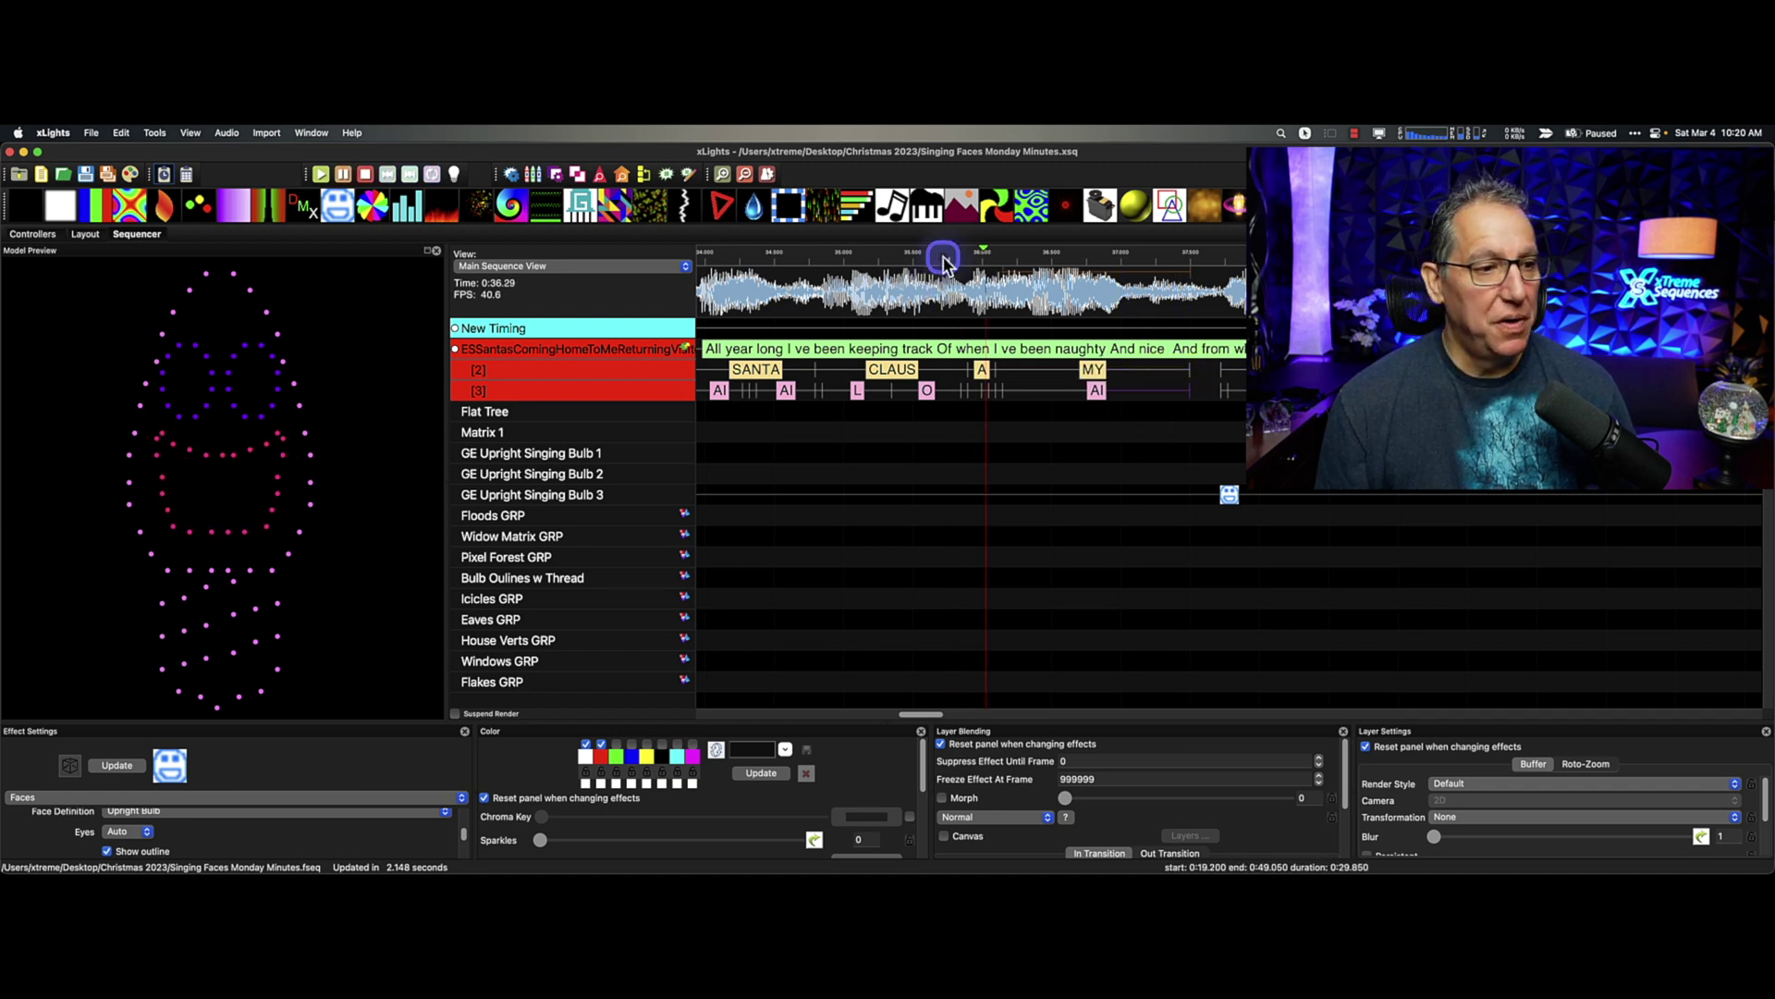
pyautogui.click(943, 260)
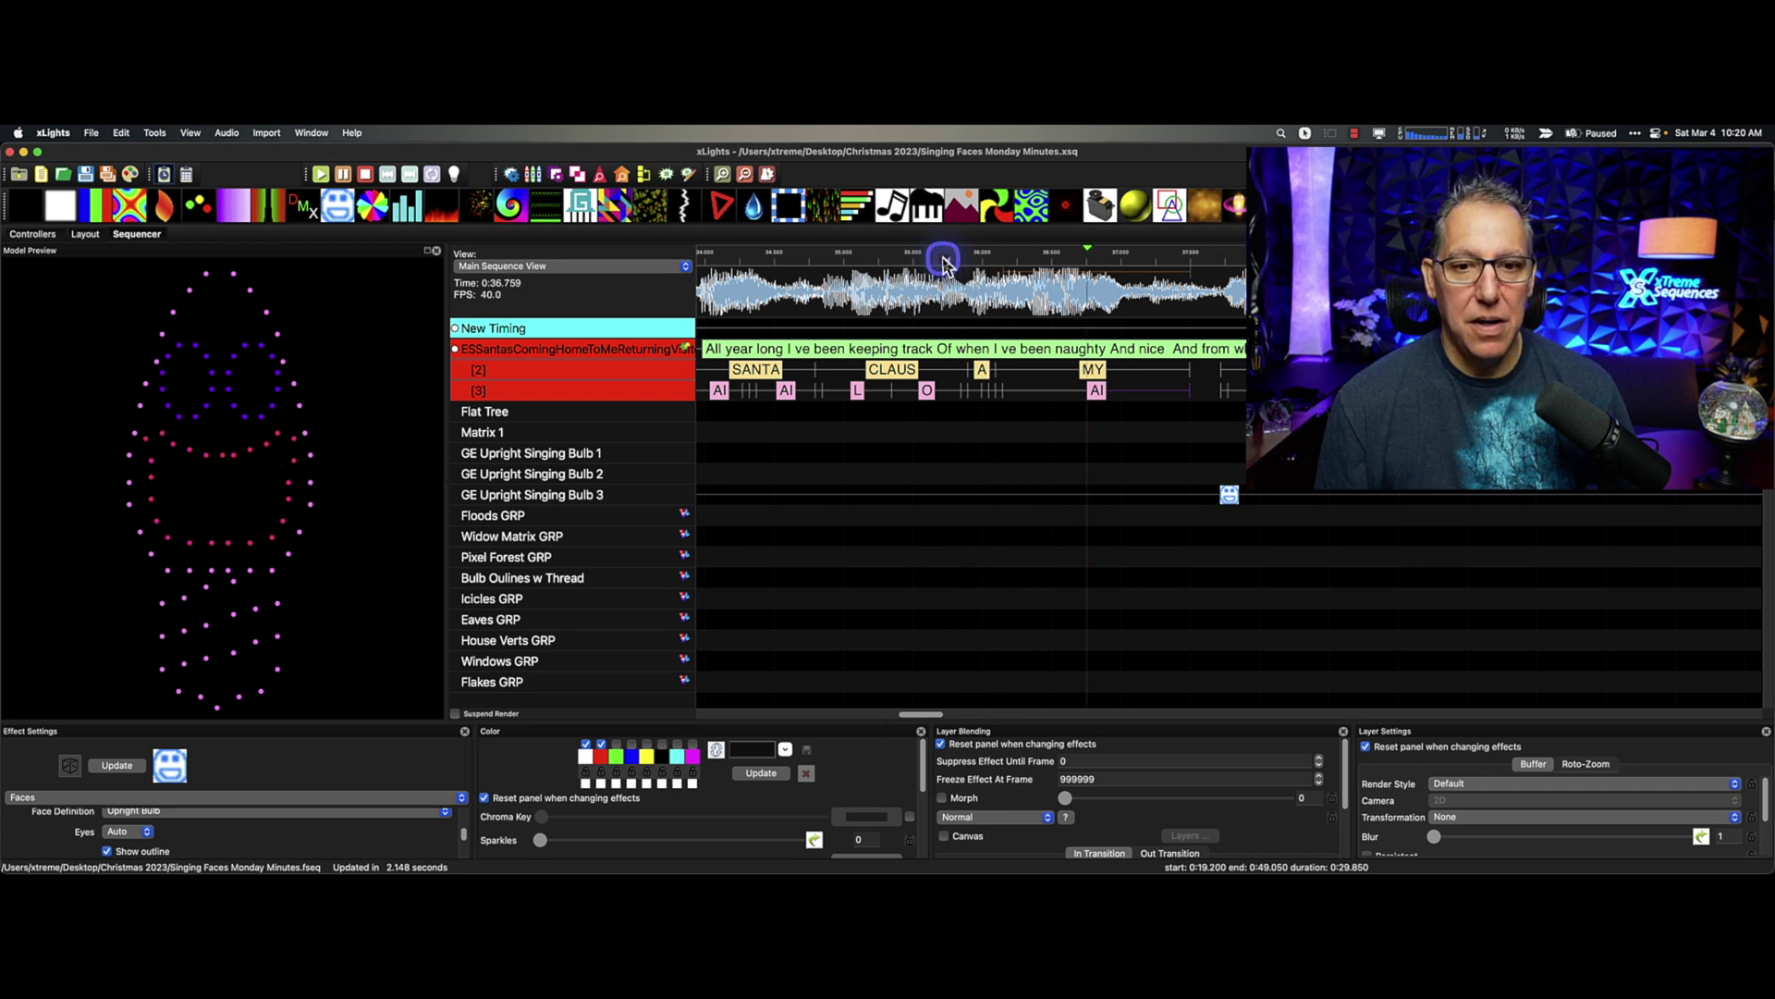
# Stretch the MBP phoneme near 36.1 s earlier over the preceding phoneme.
pyautogui.click(992, 361)
pyautogui.scroll(1, 987, 310)
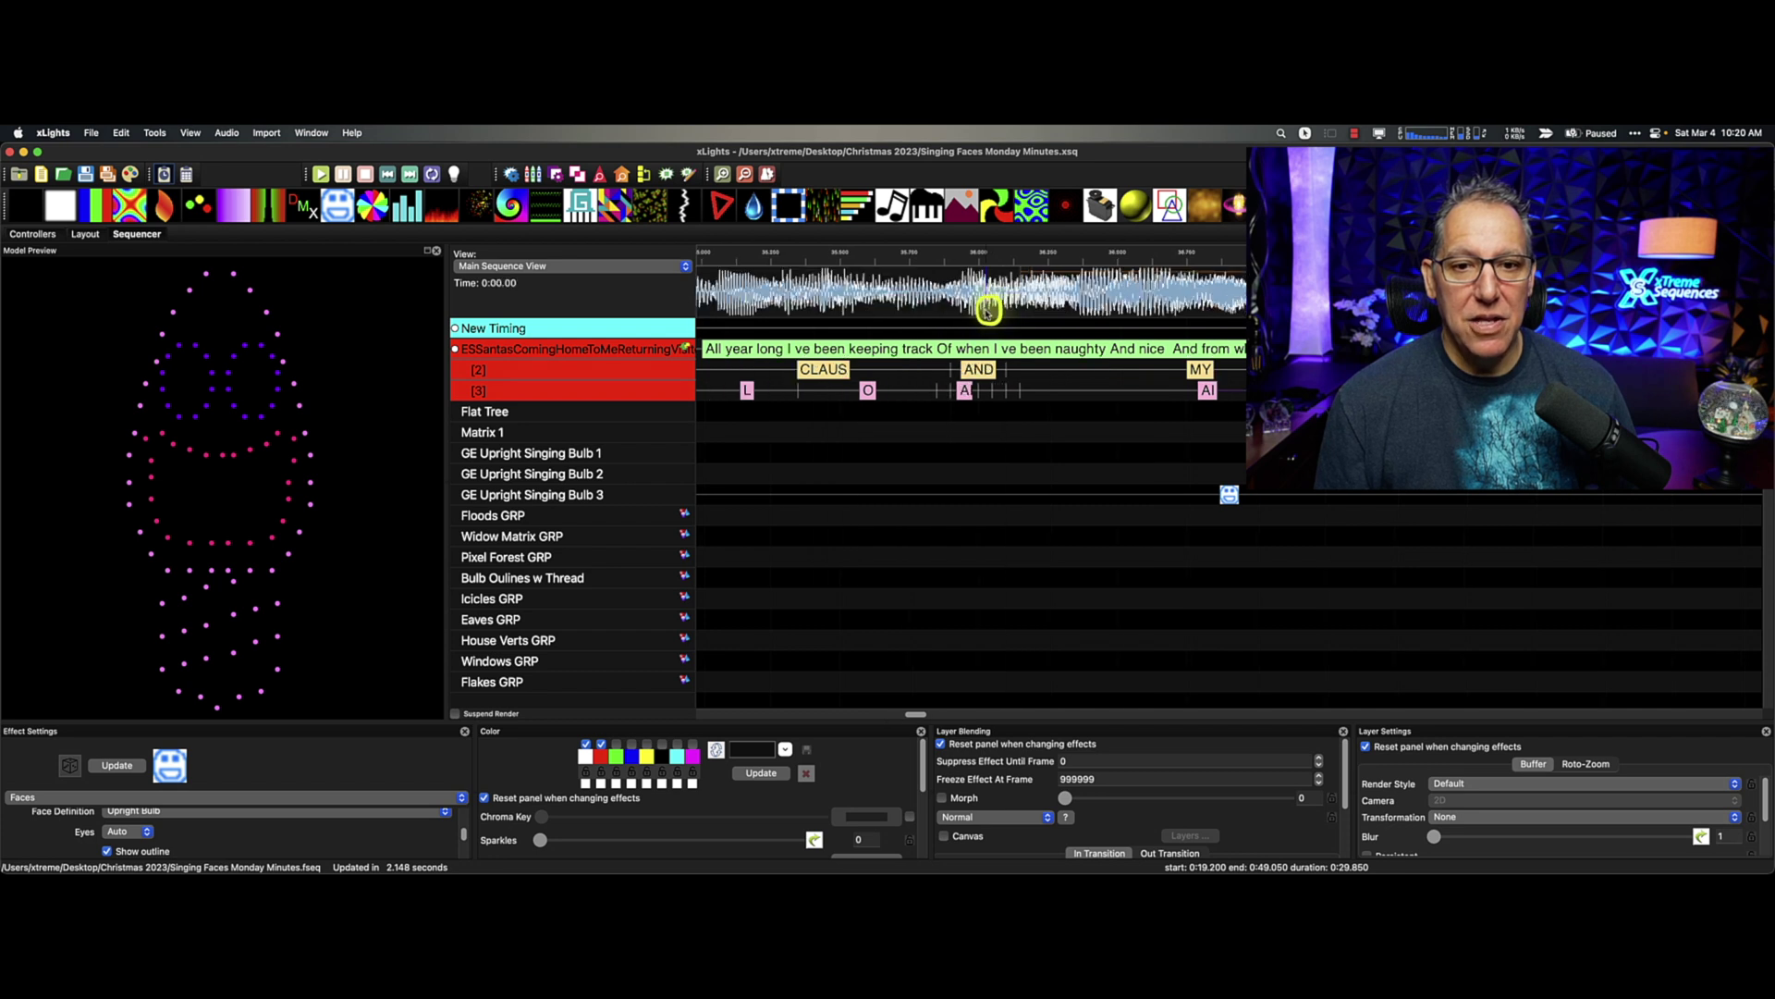
pyautogui.scroll(1, 989, 305)
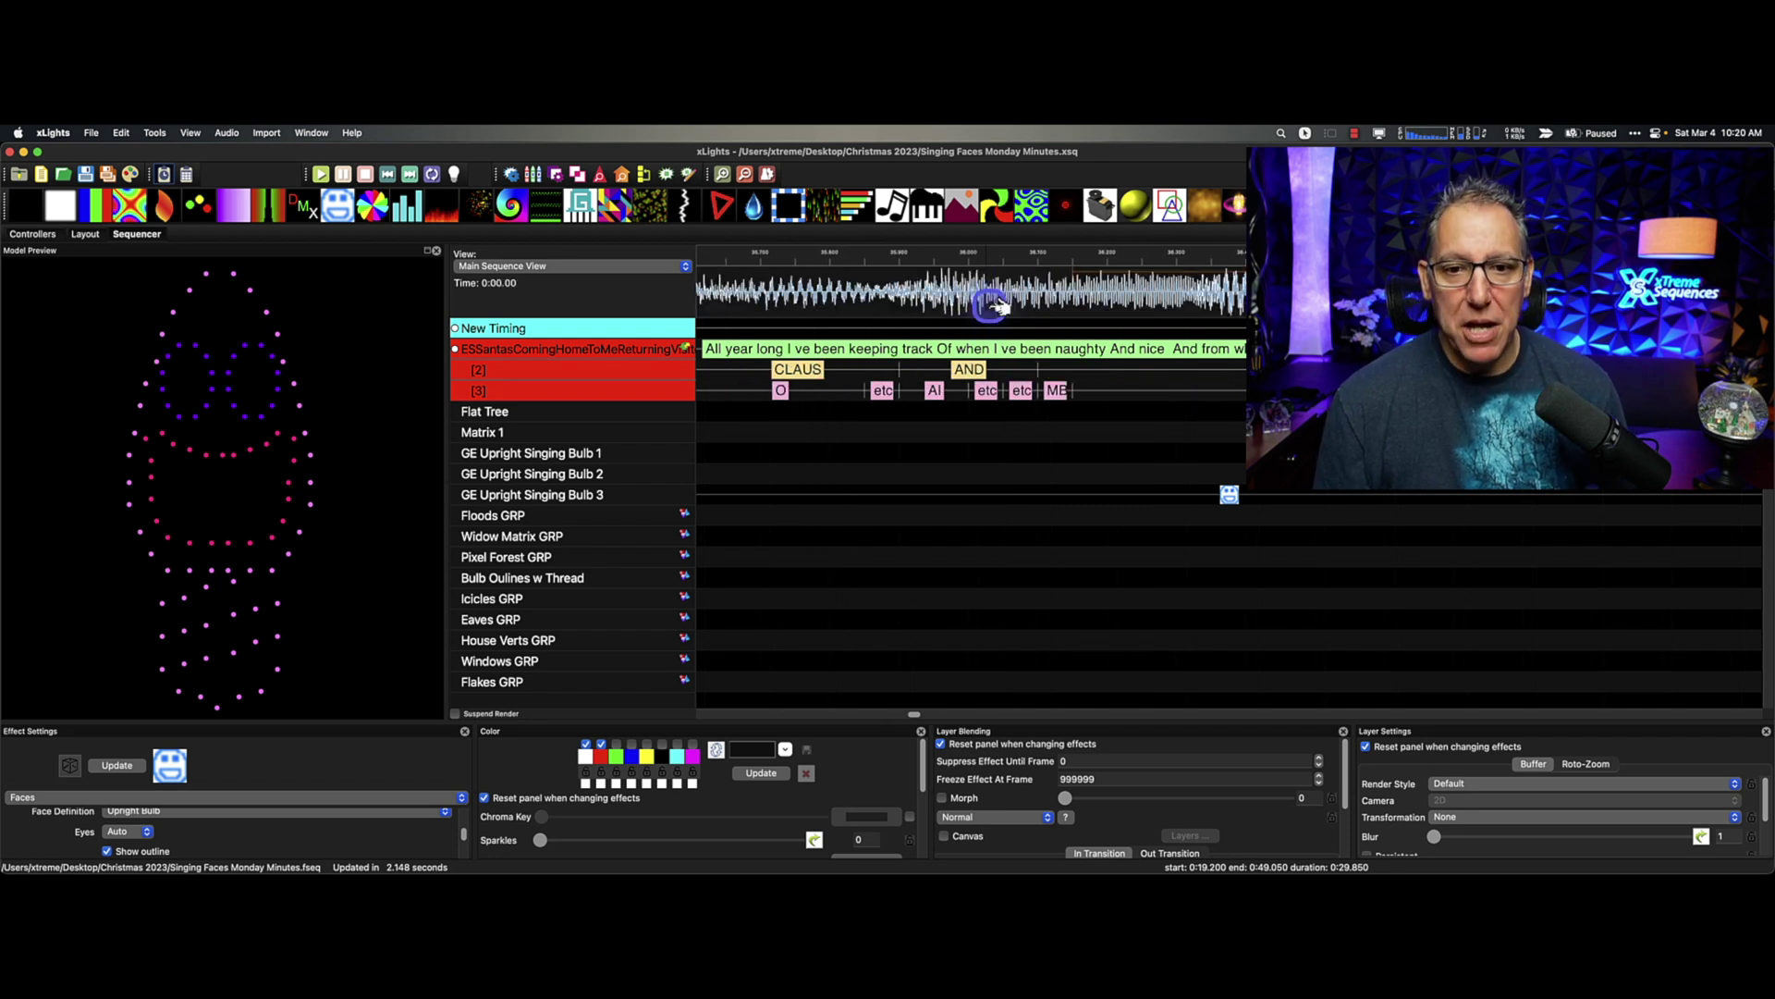
pyautogui.click(847, 258)
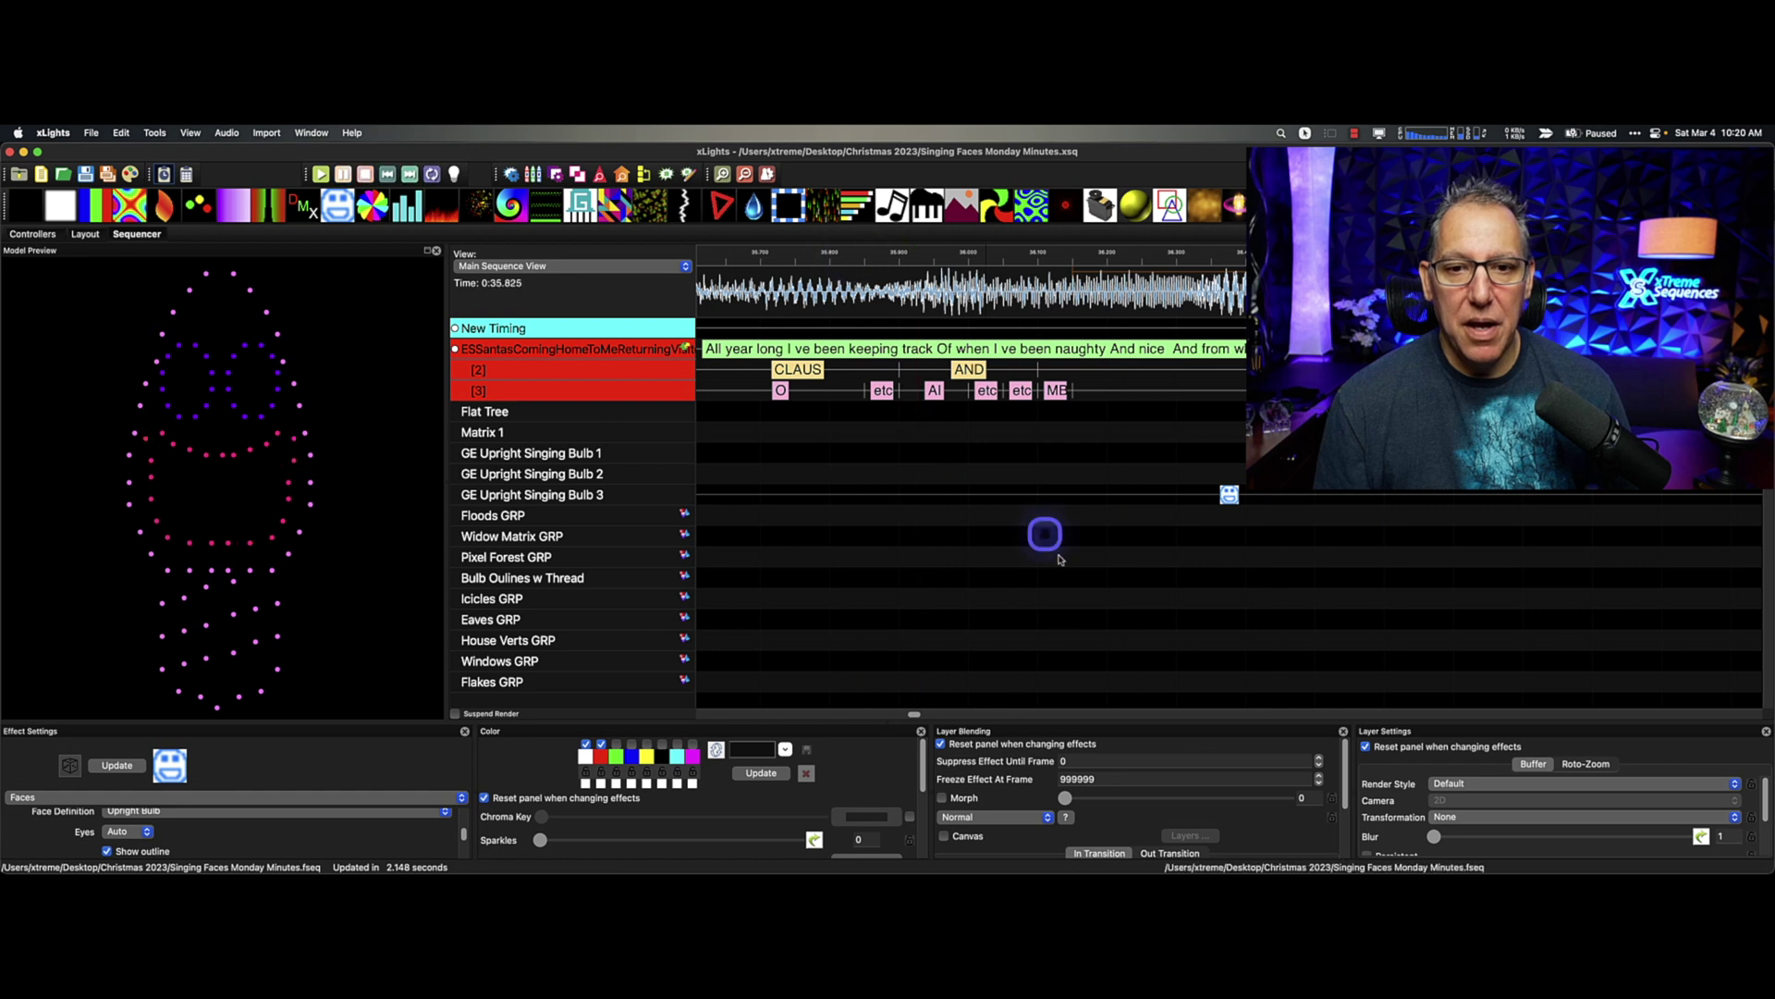
pyautogui.click(1039, 391)
pyautogui.moveTo(1029, 398); pyautogui.dragTo(1015, 379)
pyautogui.click(1036, 374)
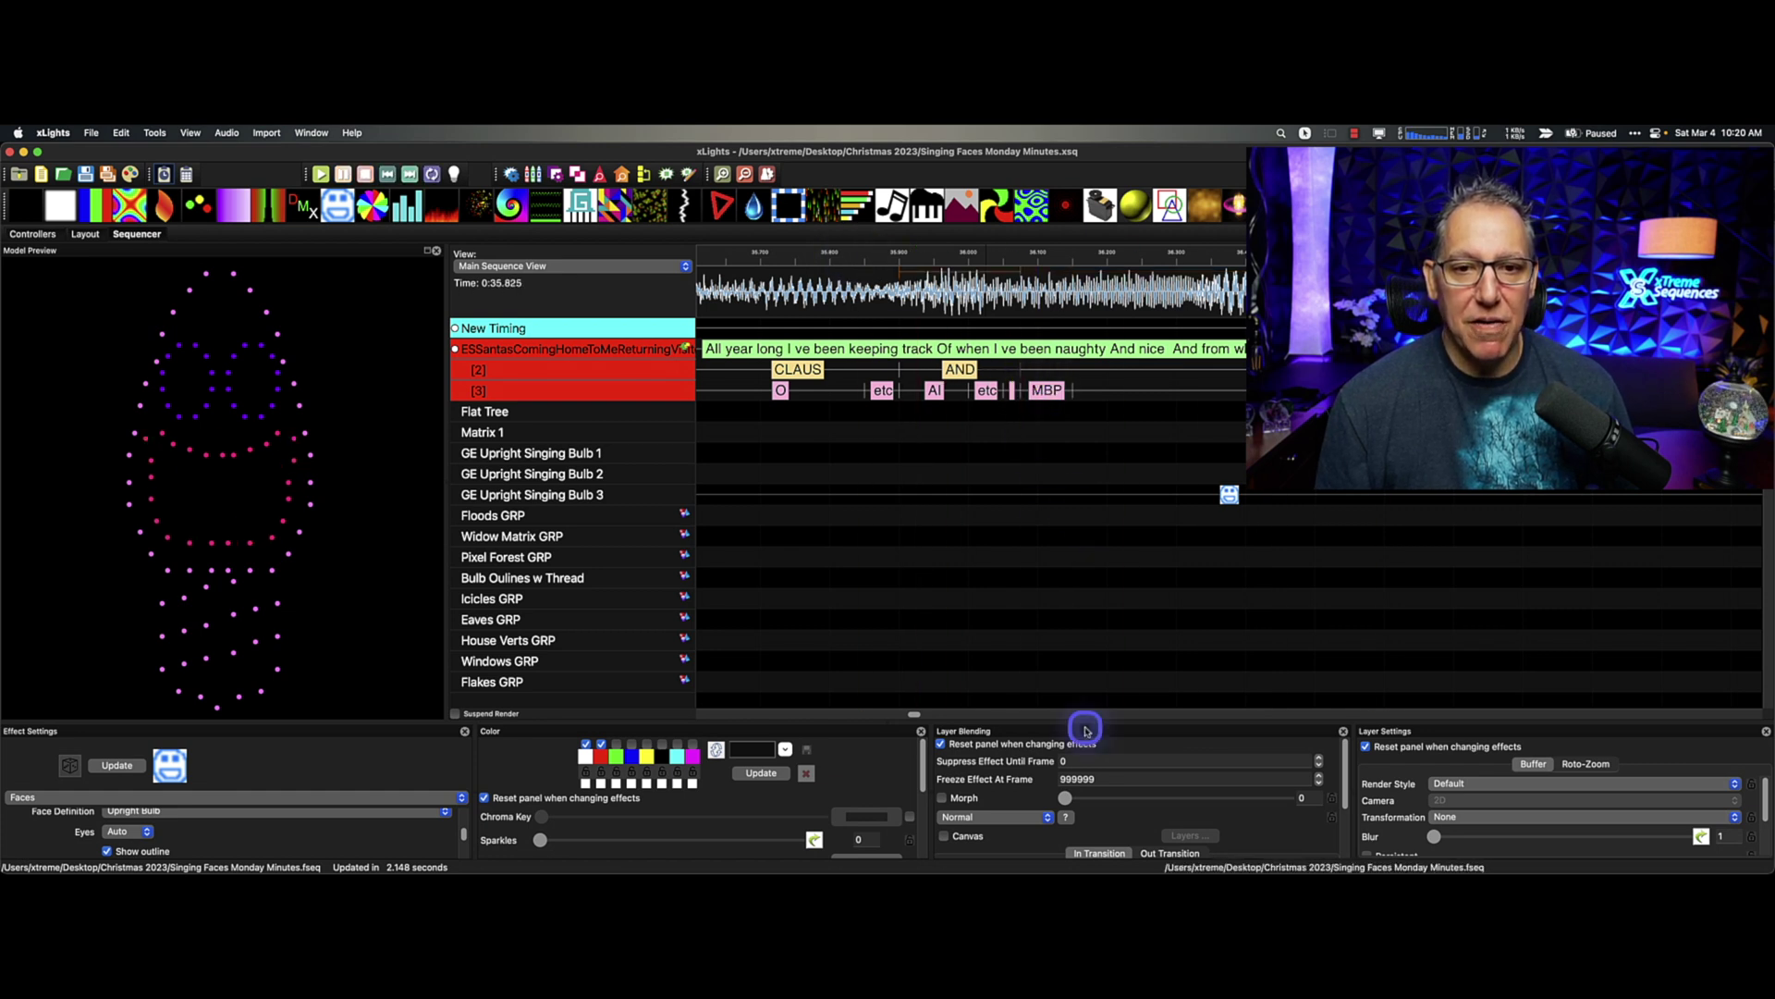
pyautogui.click(879, 248)
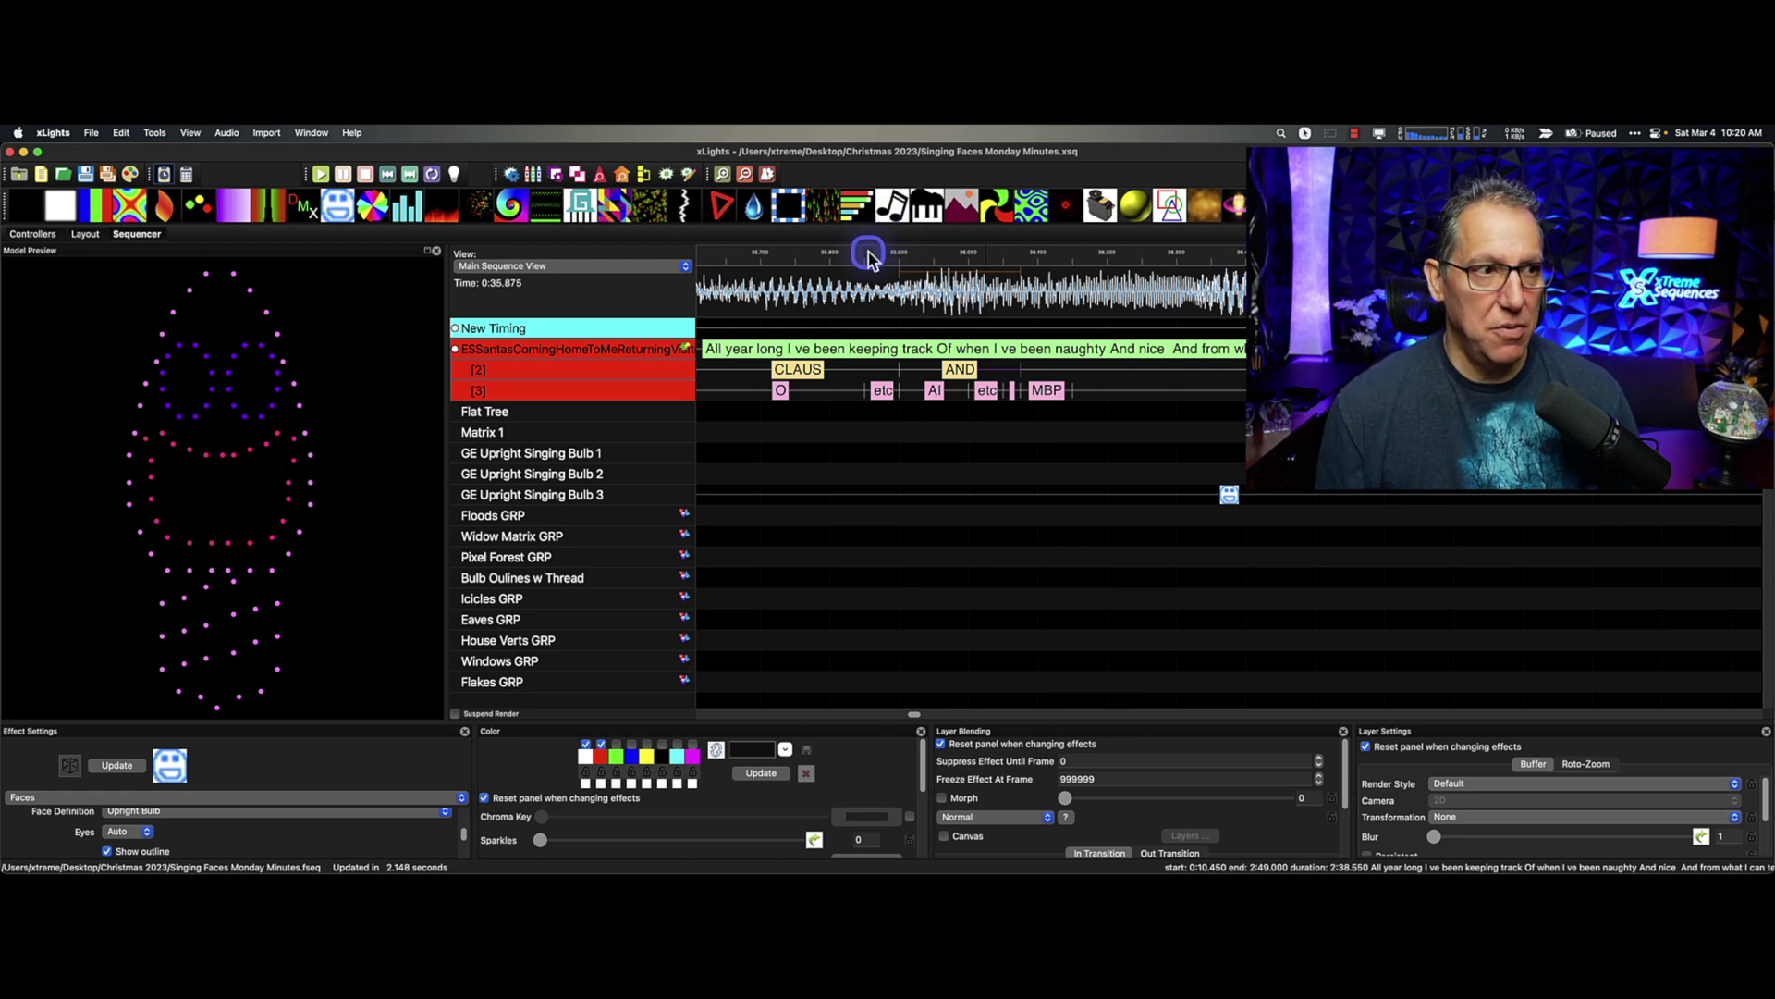
# Switch to half-speed playback and play the lead-in to AND from about 35.8 s.
pyautogui.click(221, 135)
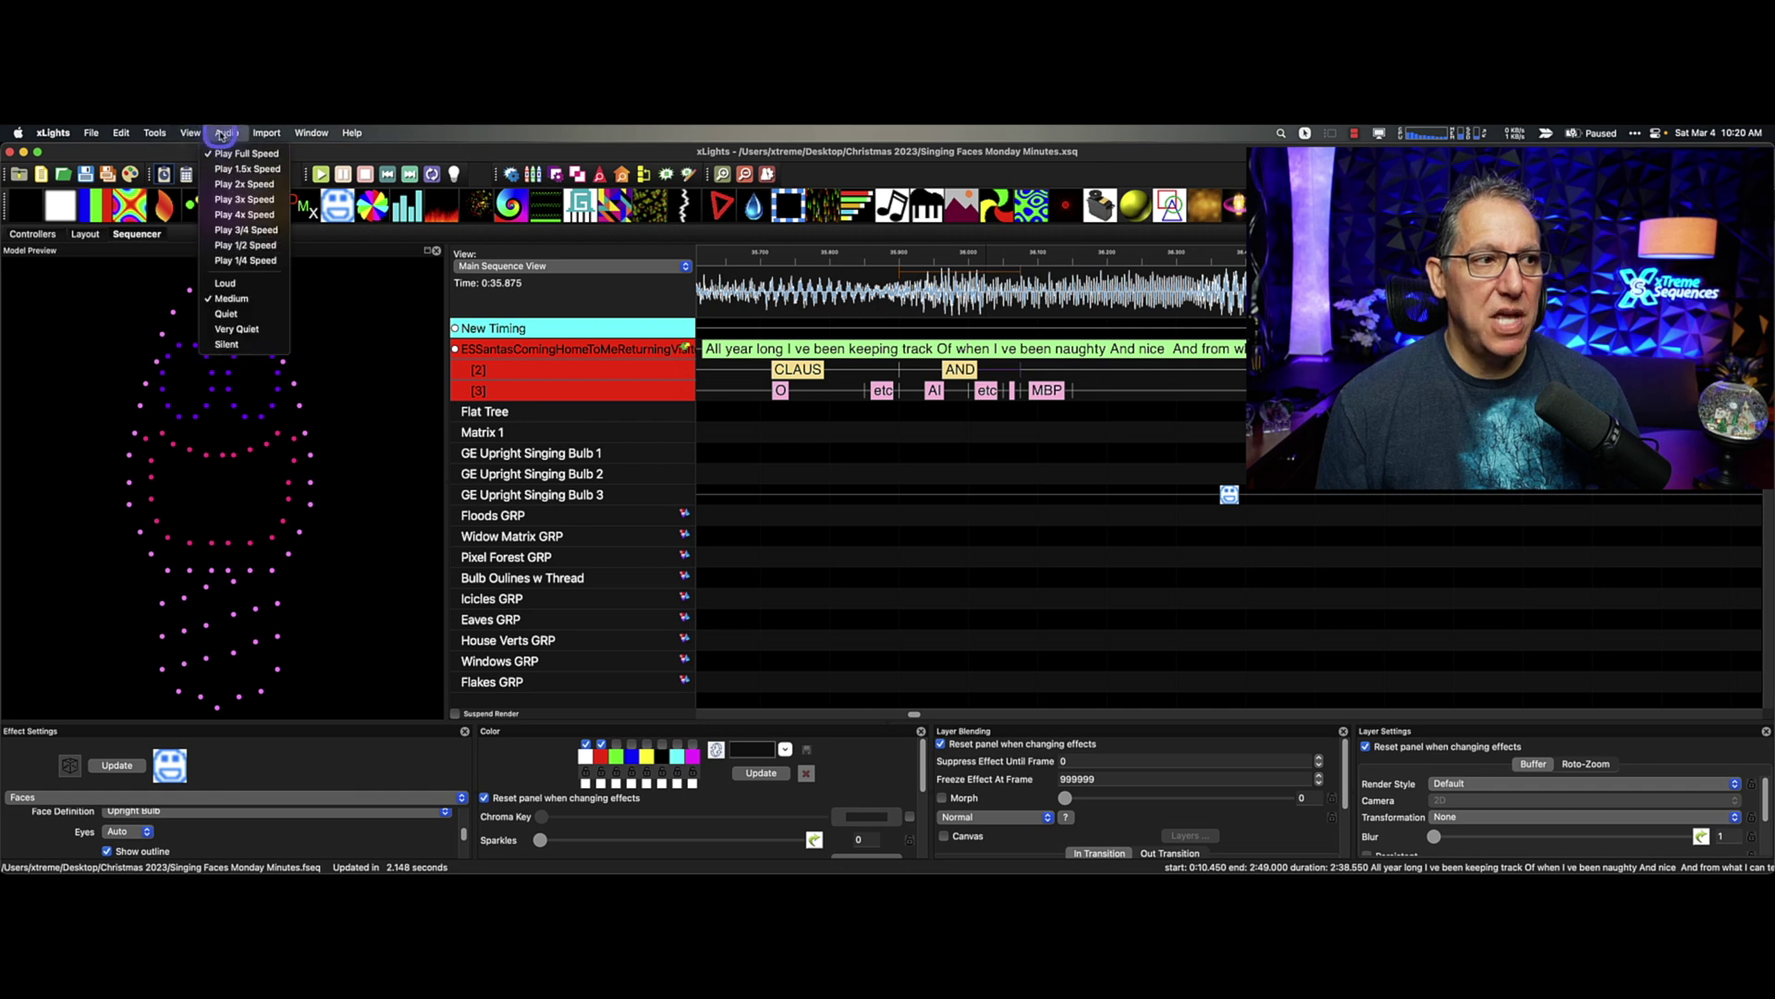
pyautogui.click(263, 246)
pyautogui.click(811, 264)
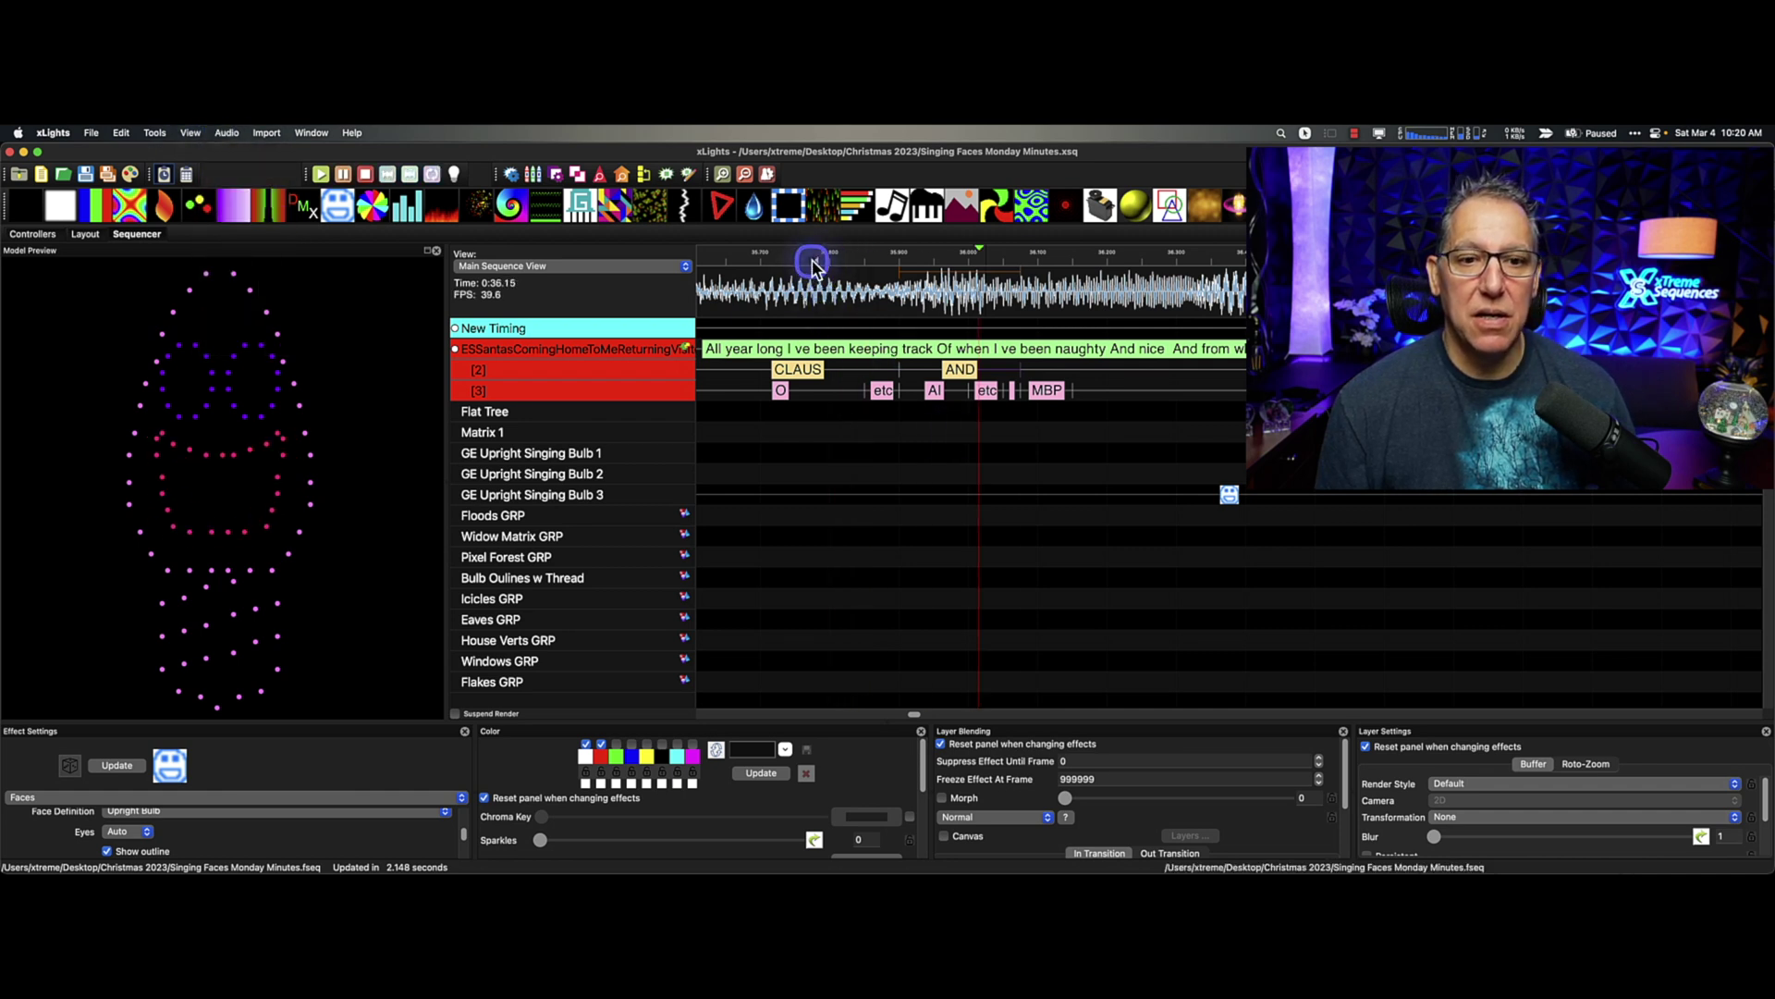
pyautogui.click(811, 264)
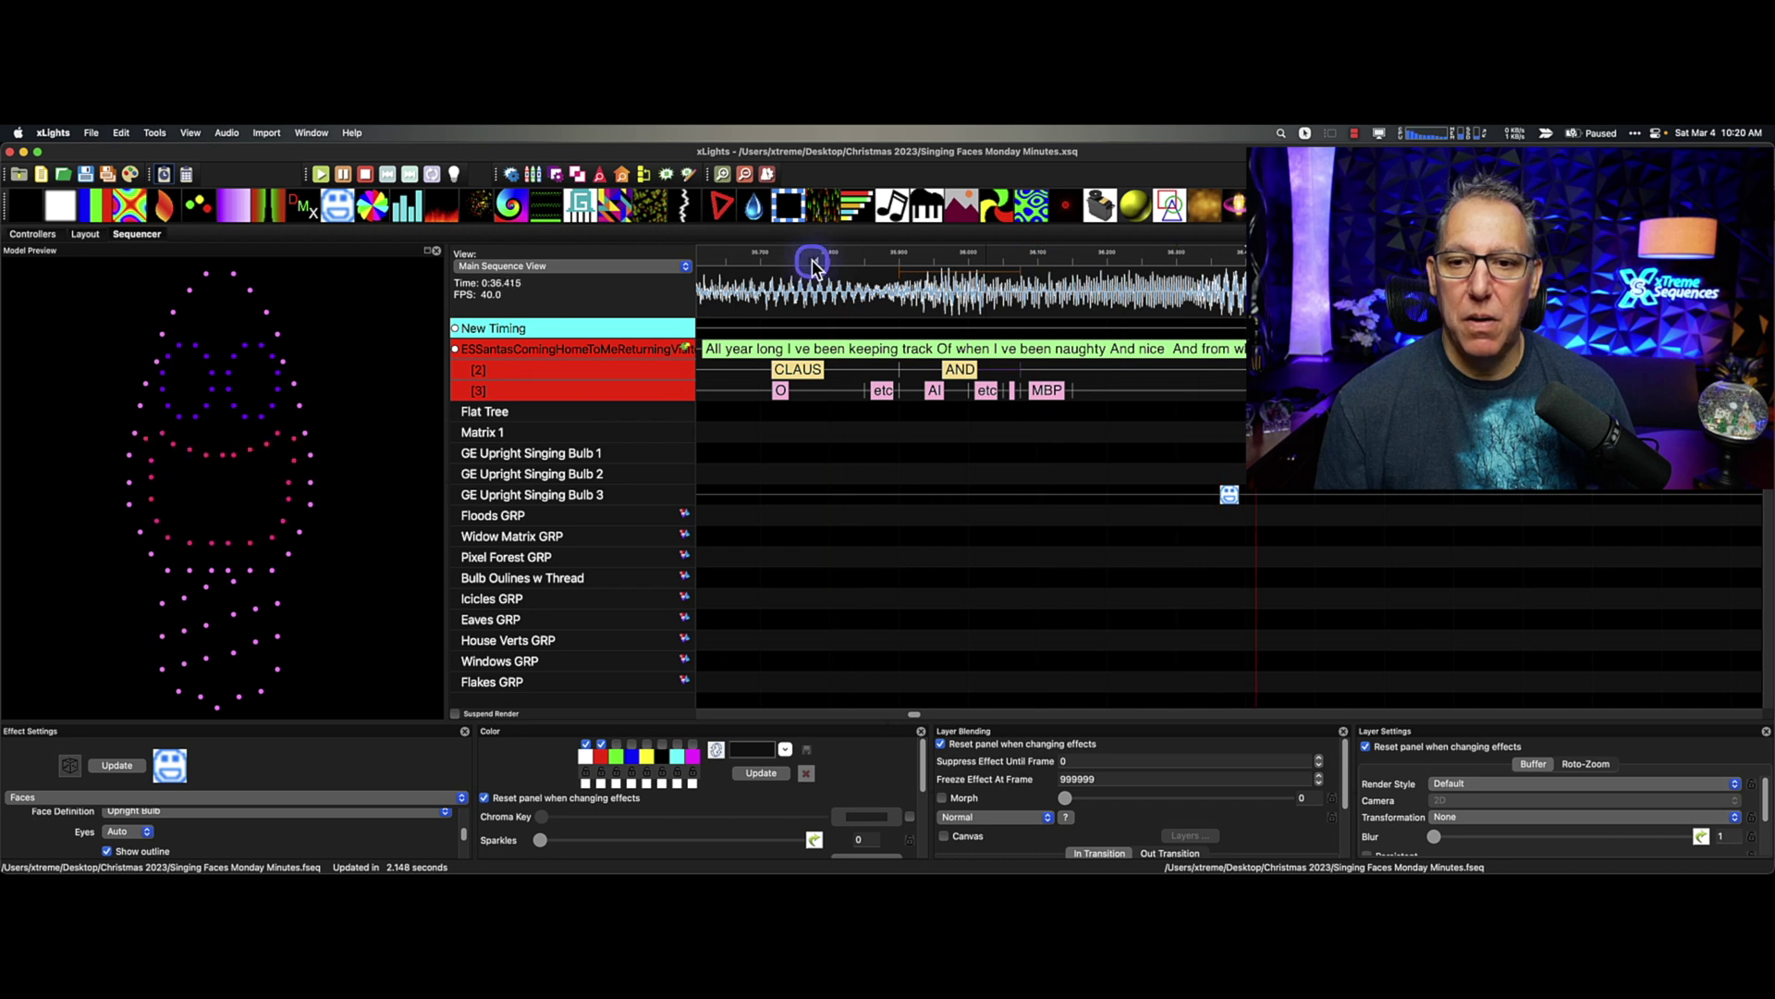
pyautogui.click(812, 265)
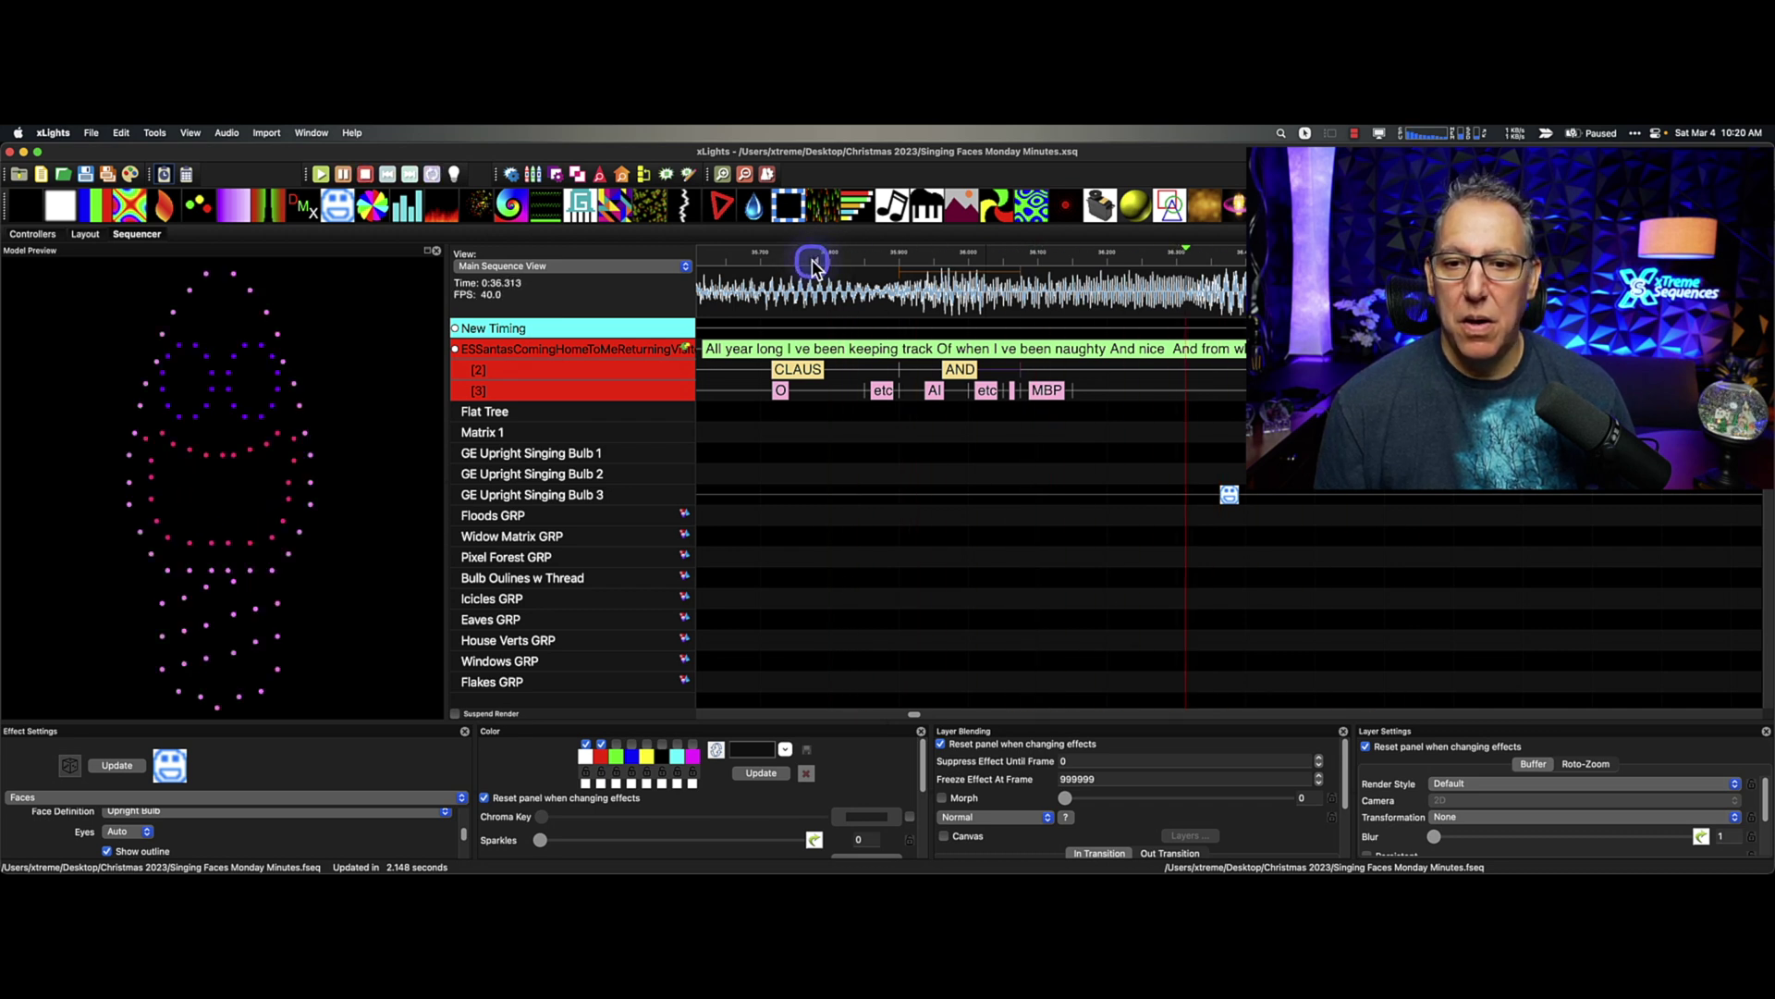
pyautogui.press('space')
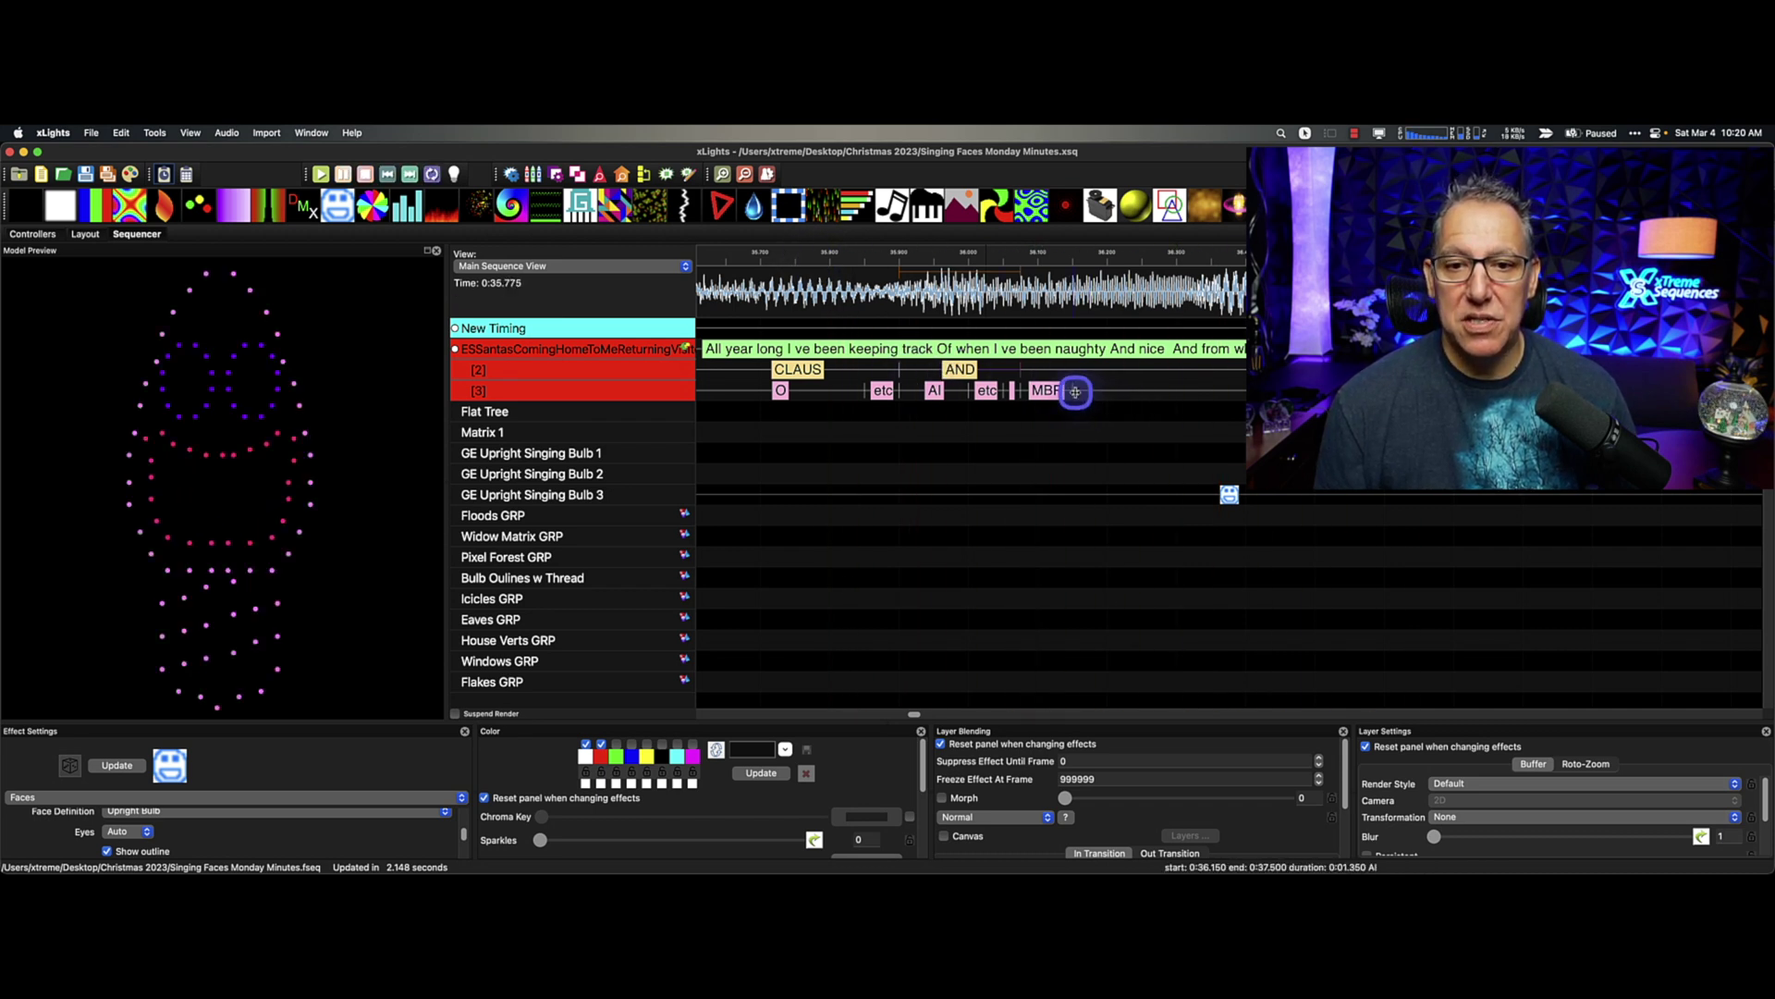
# Retime MBP to 36.075–36.325 s, lengthen the word AND, and replay from 35.8 s.
pyautogui.moveTo(1074, 392); pyautogui.dragTo(1193, 392)
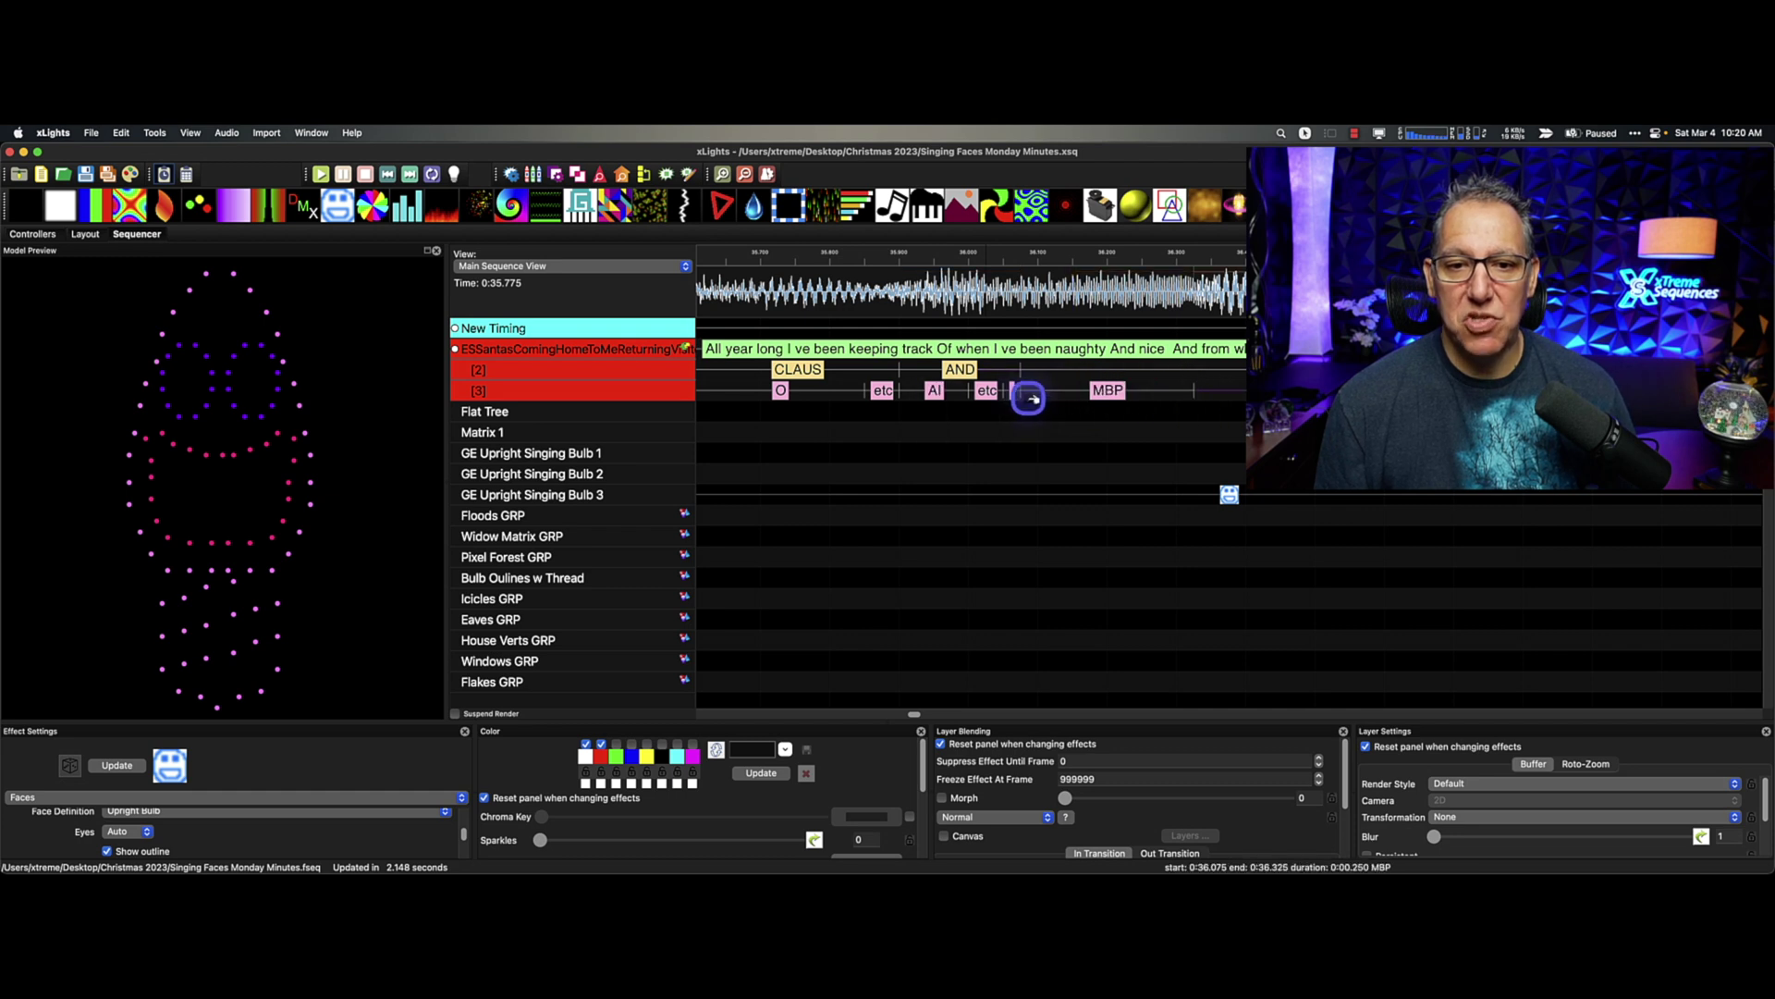
pyautogui.moveTo(1023, 396); pyautogui.dragTo(1124, 392)
pyautogui.click(1018, 374)
pyautogui.moveTo(1018, 375); pyautogui.dragTo(1120, 372)
pyautogui.click(829, 253)
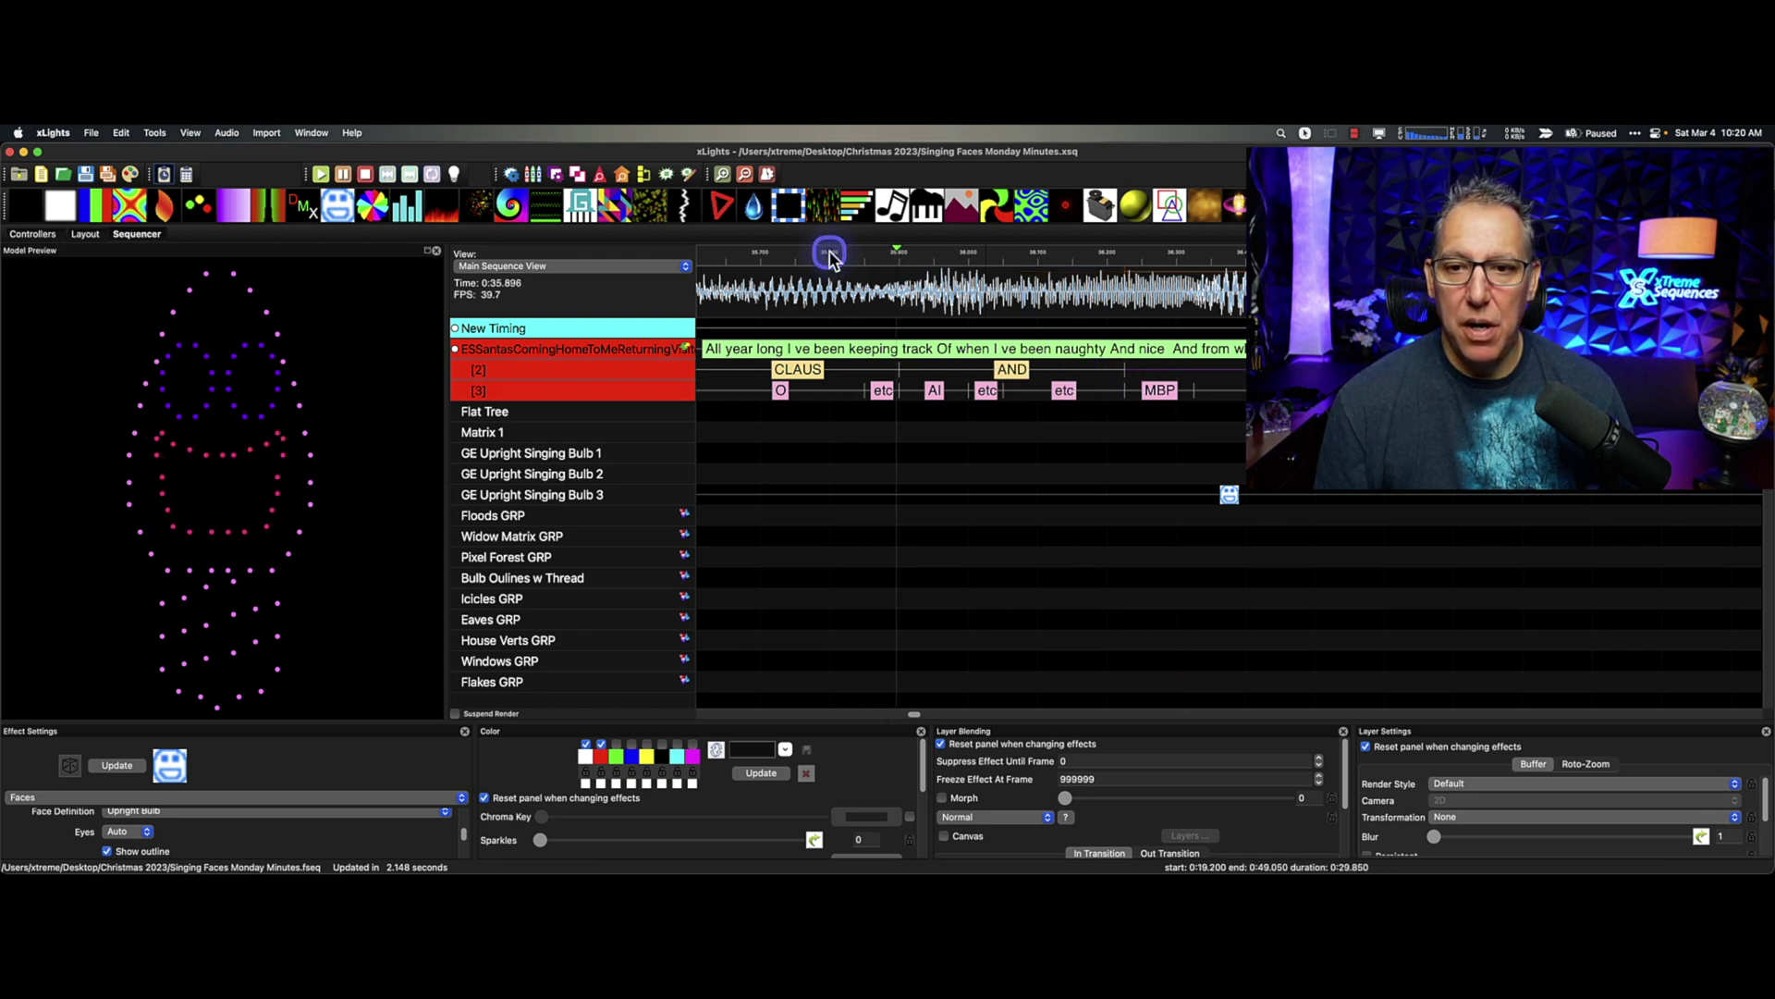
pyautogui.click(830, 254)
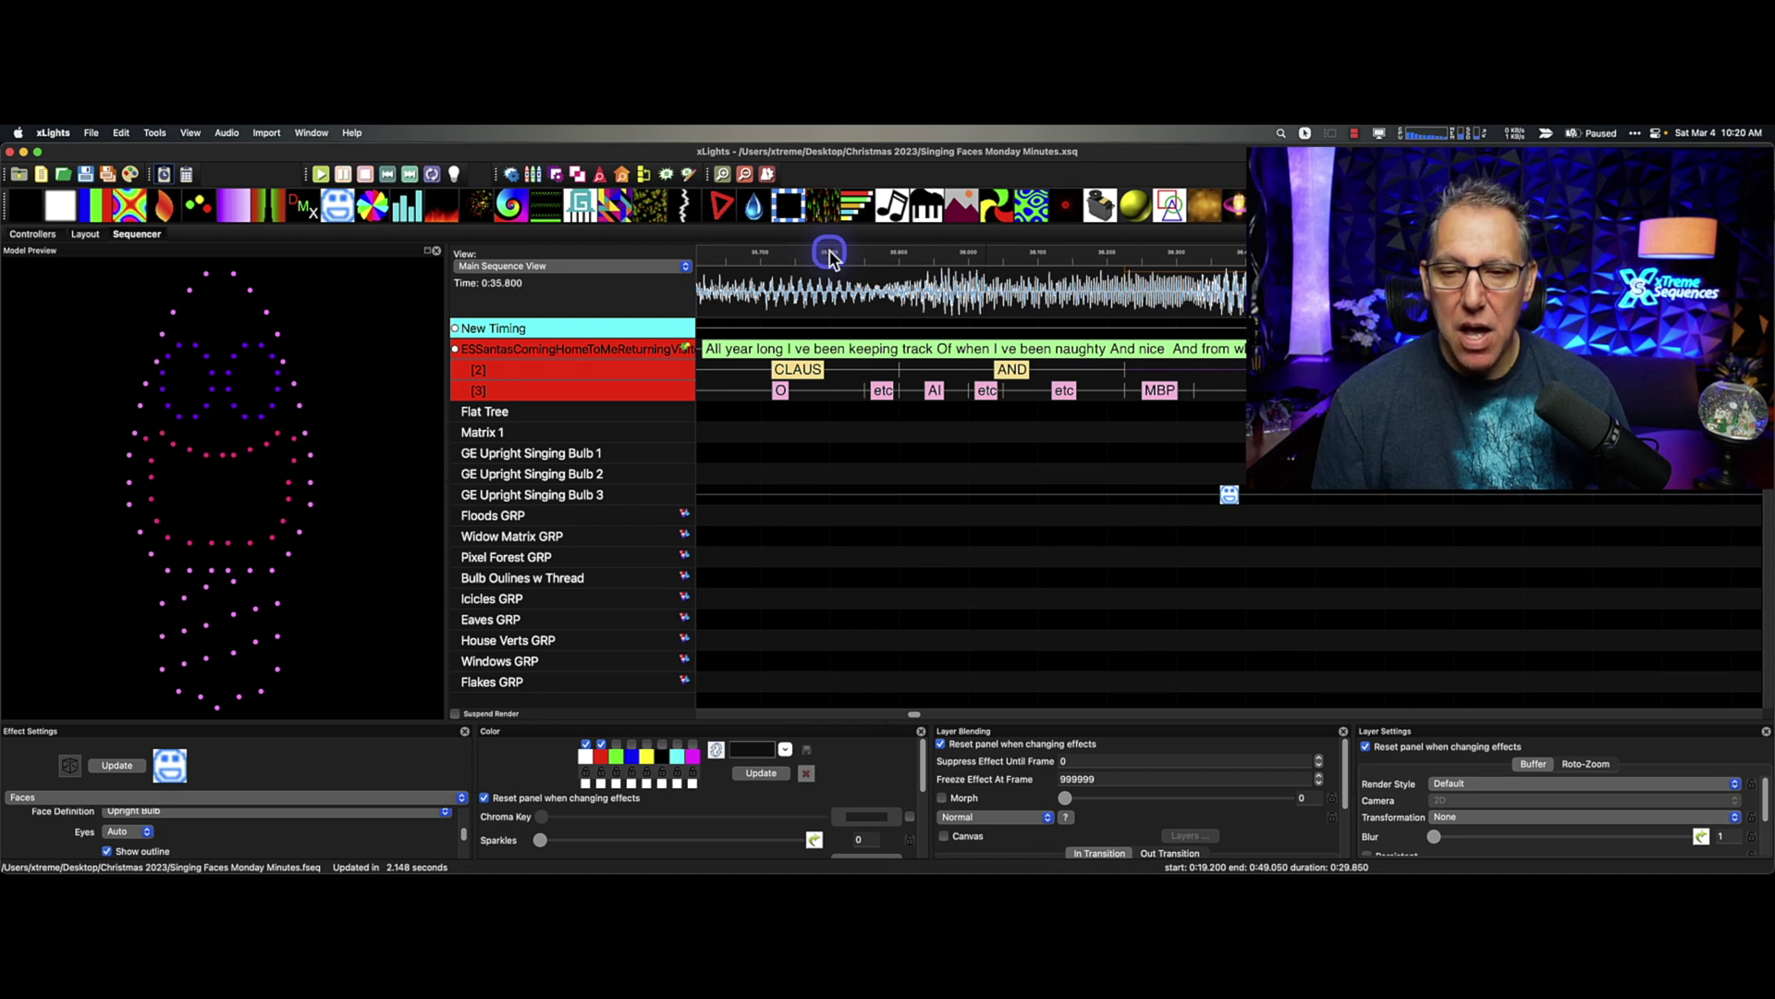
# Change the playback speed and play a short marked range around the word AND.
pyautogui.click(228, 133)
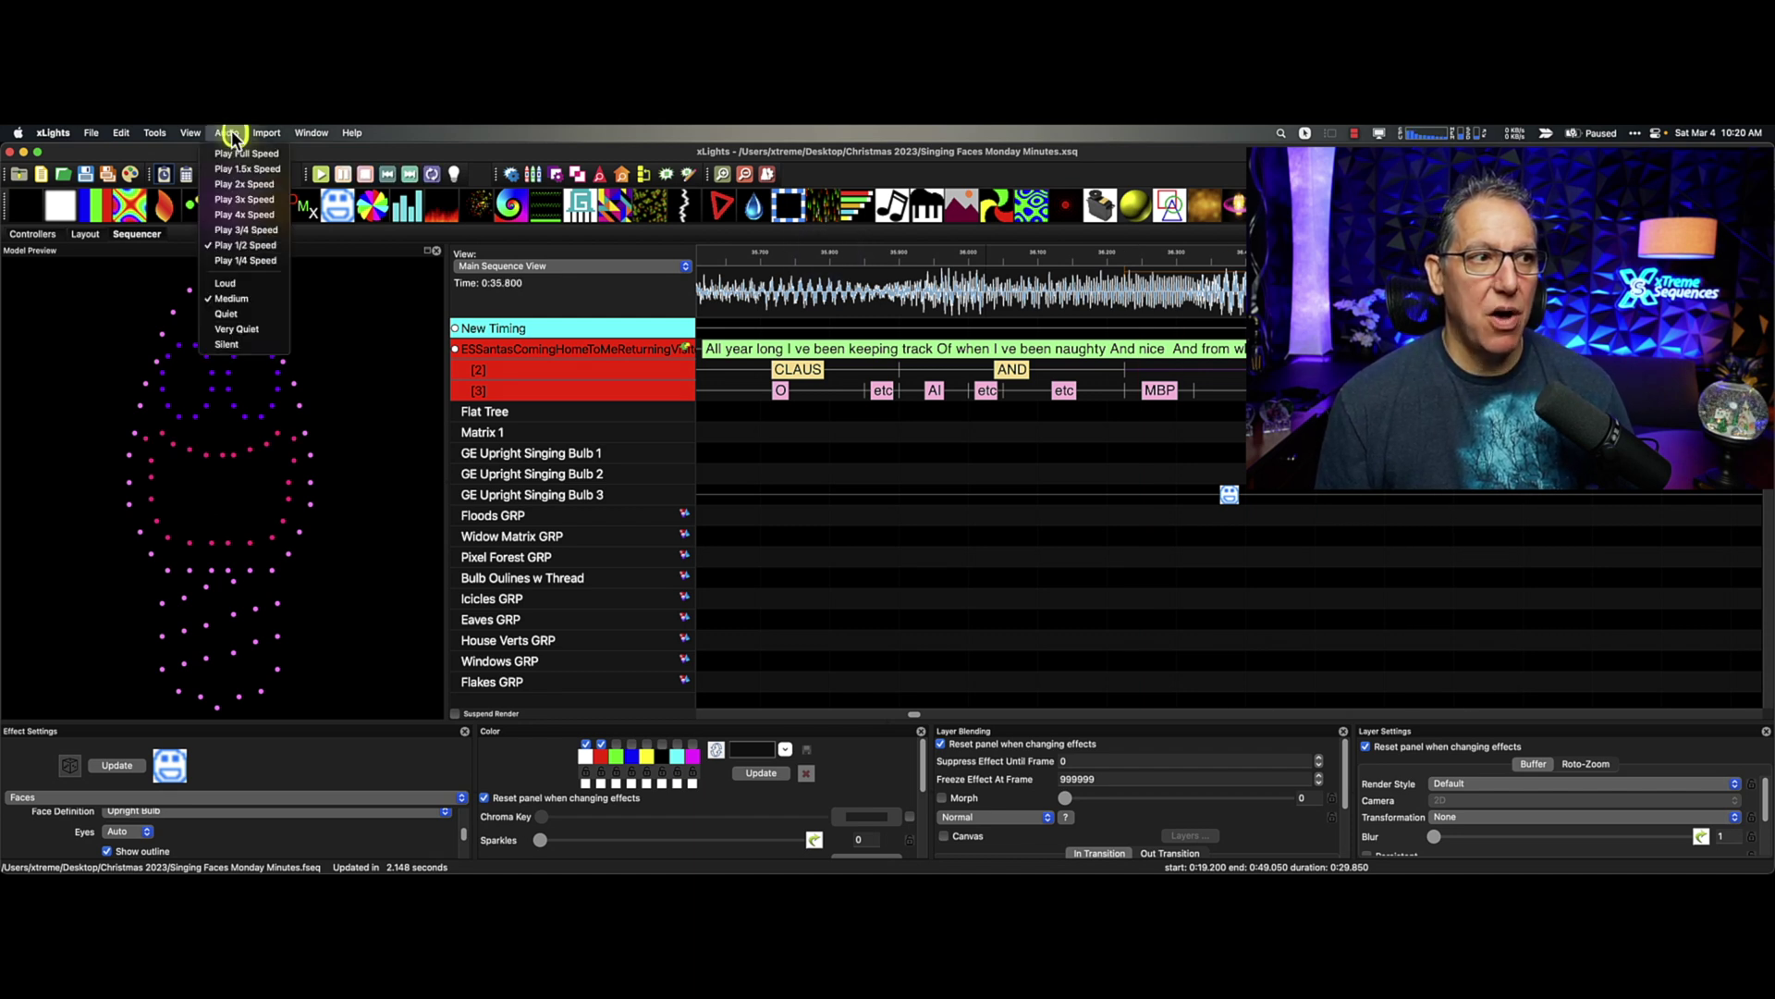
pyautogui.click(258, 197)
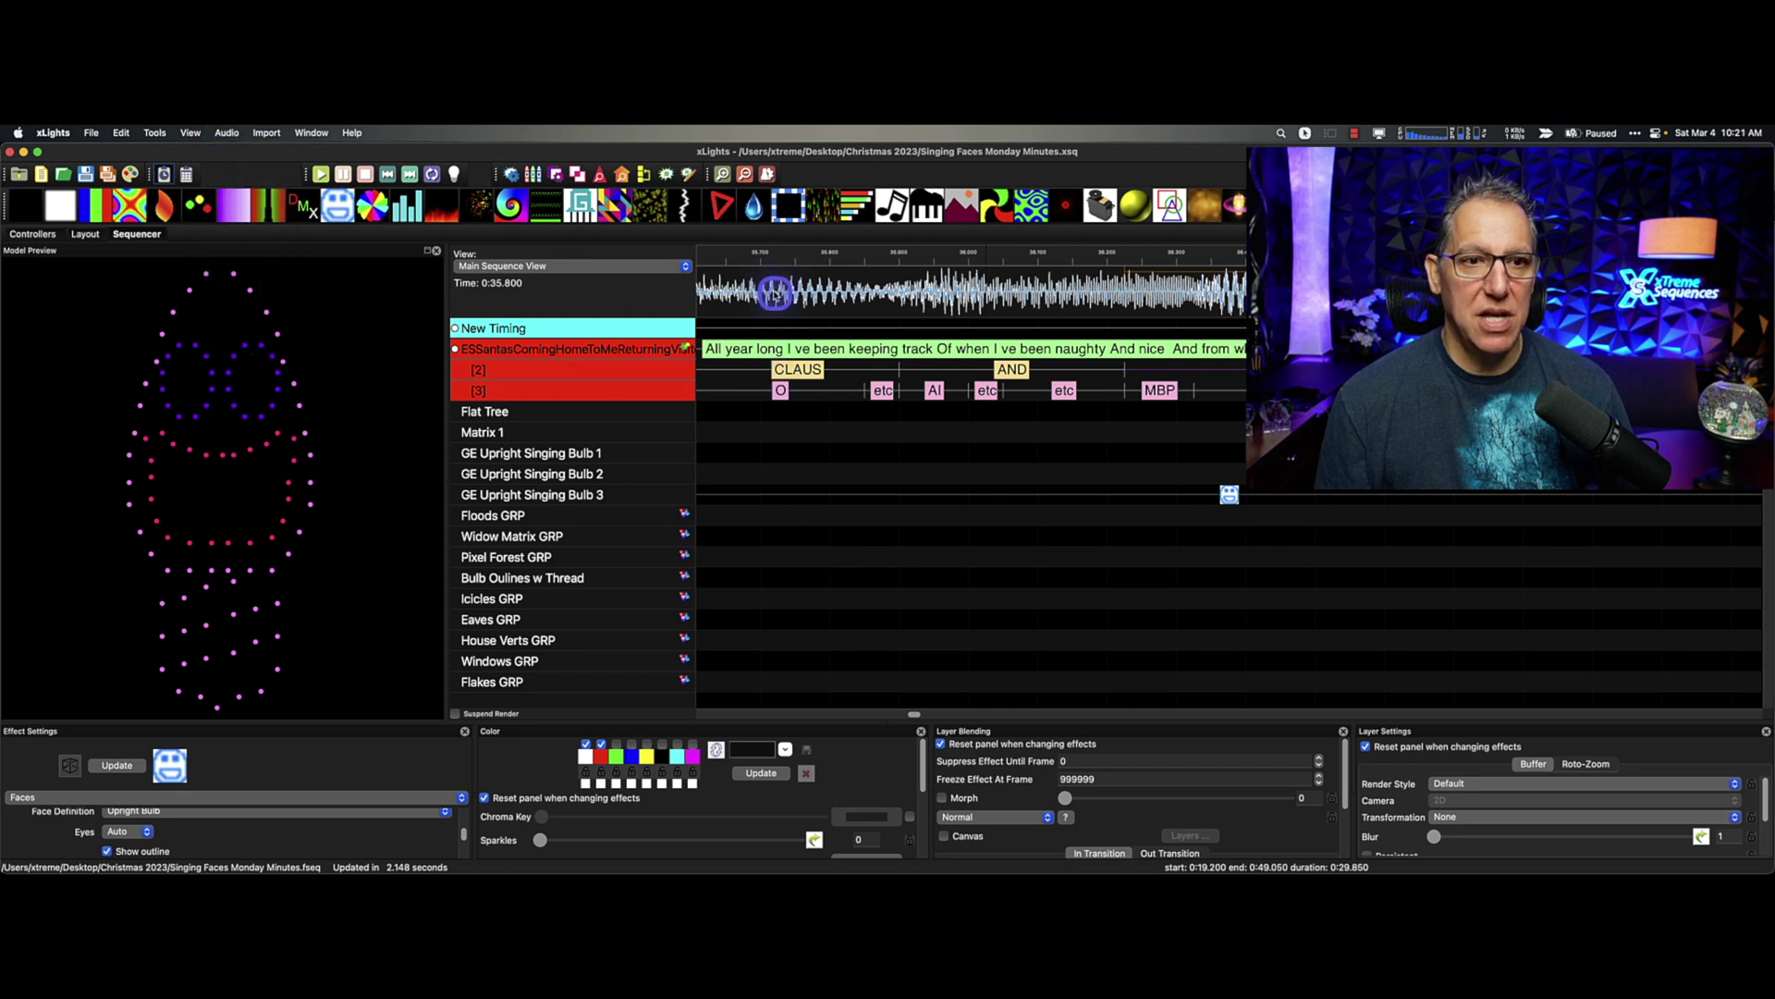
pyautogui.moveTo(777, 287); pyautogui.dragTo(1194, 286)
pyautogui.press('space')
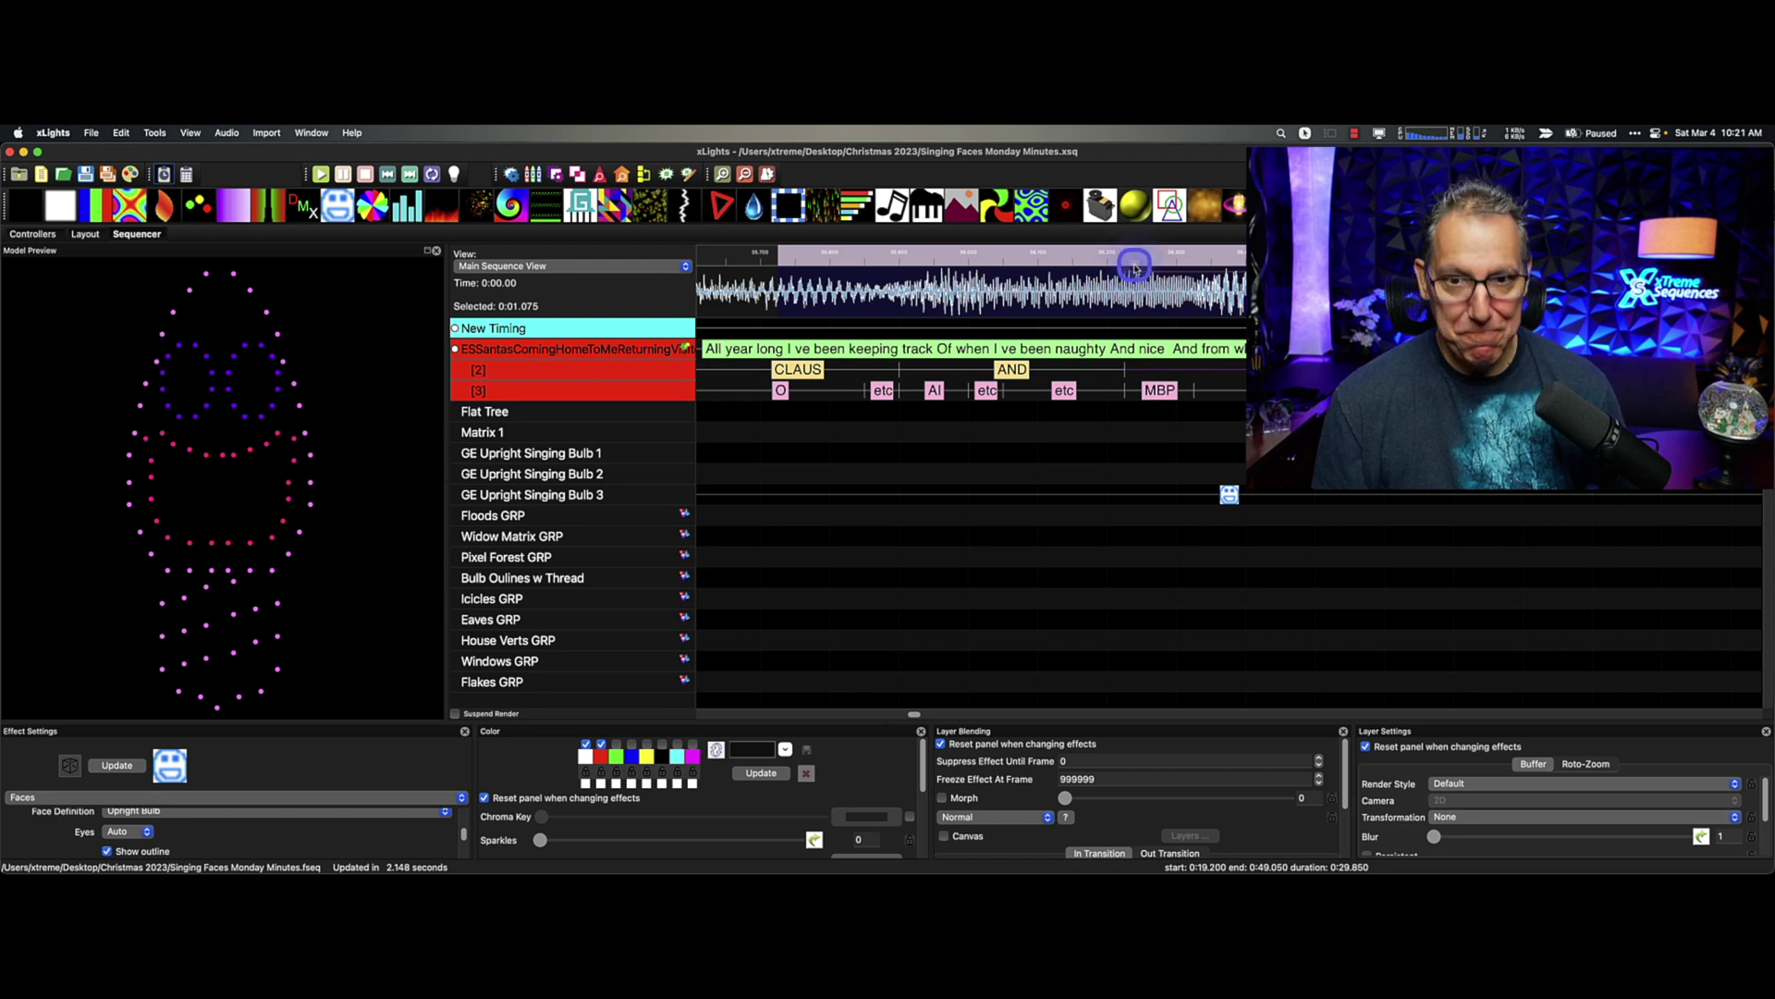
# Clear the time range, zoom out over the lyric track, and select Bulb 3's Faces effect.
pyautogui.click(1126, 296)
pyautogui.scroll(2, 1123, 298)
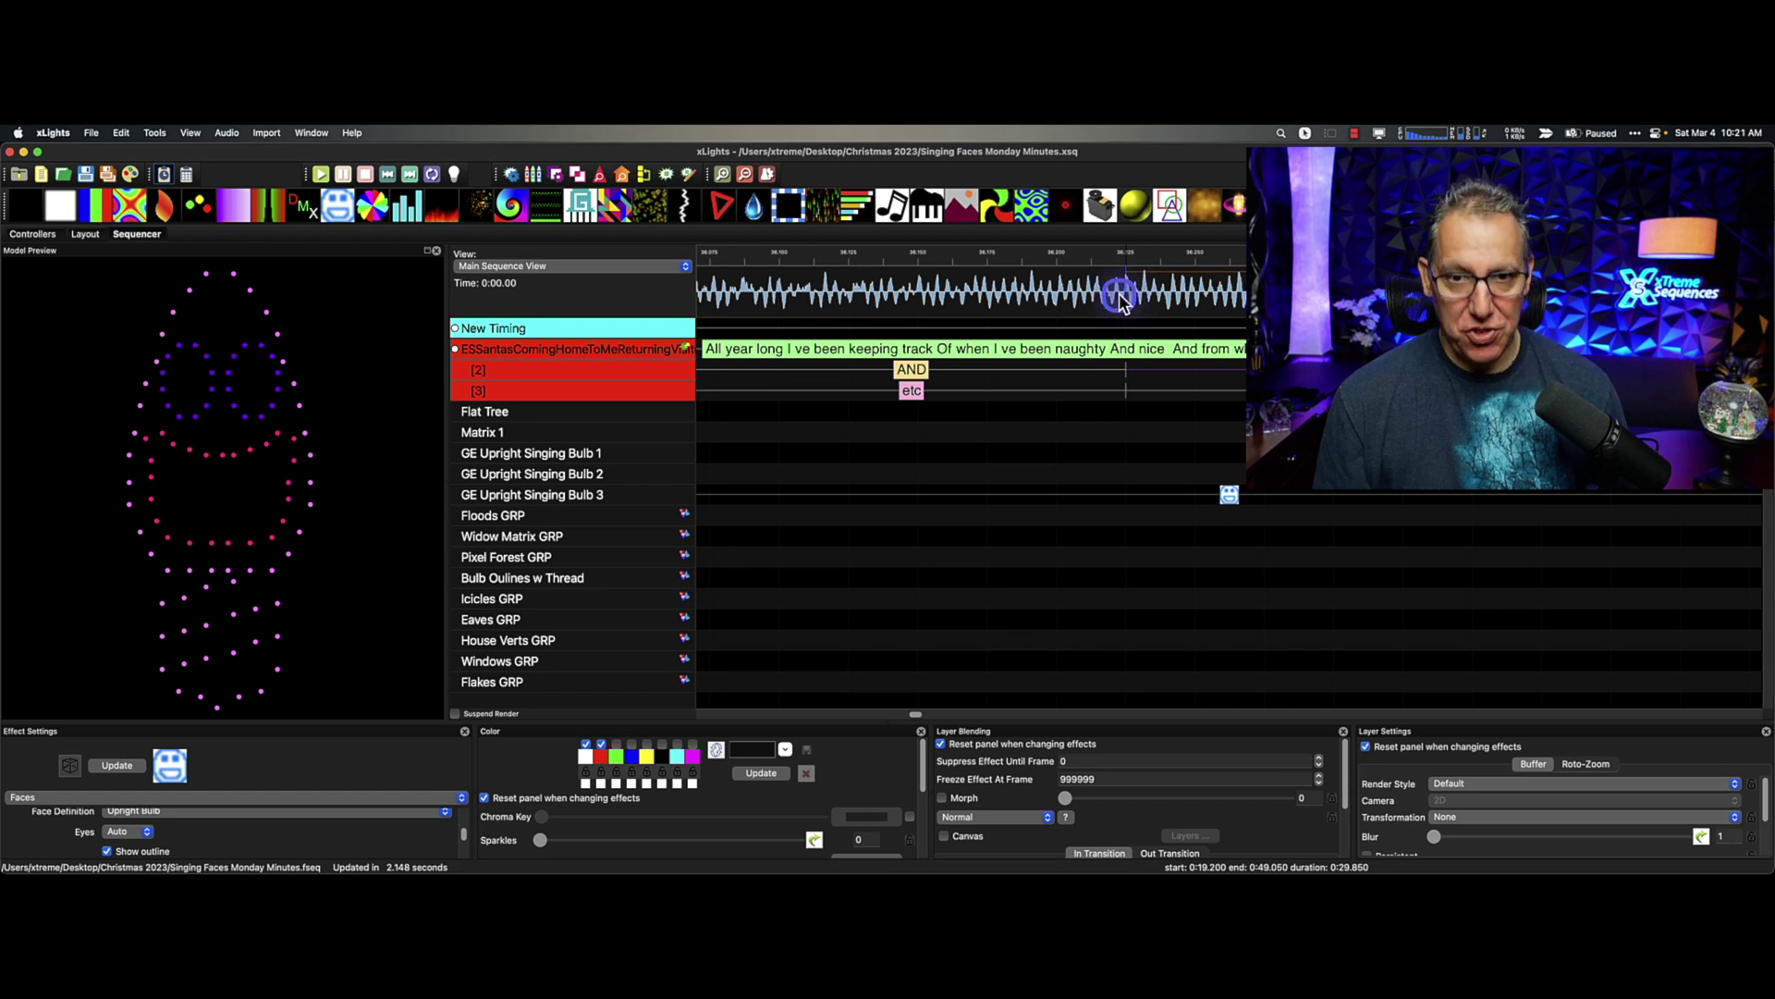
pyautogui.scroll(-5, 1122, 298)
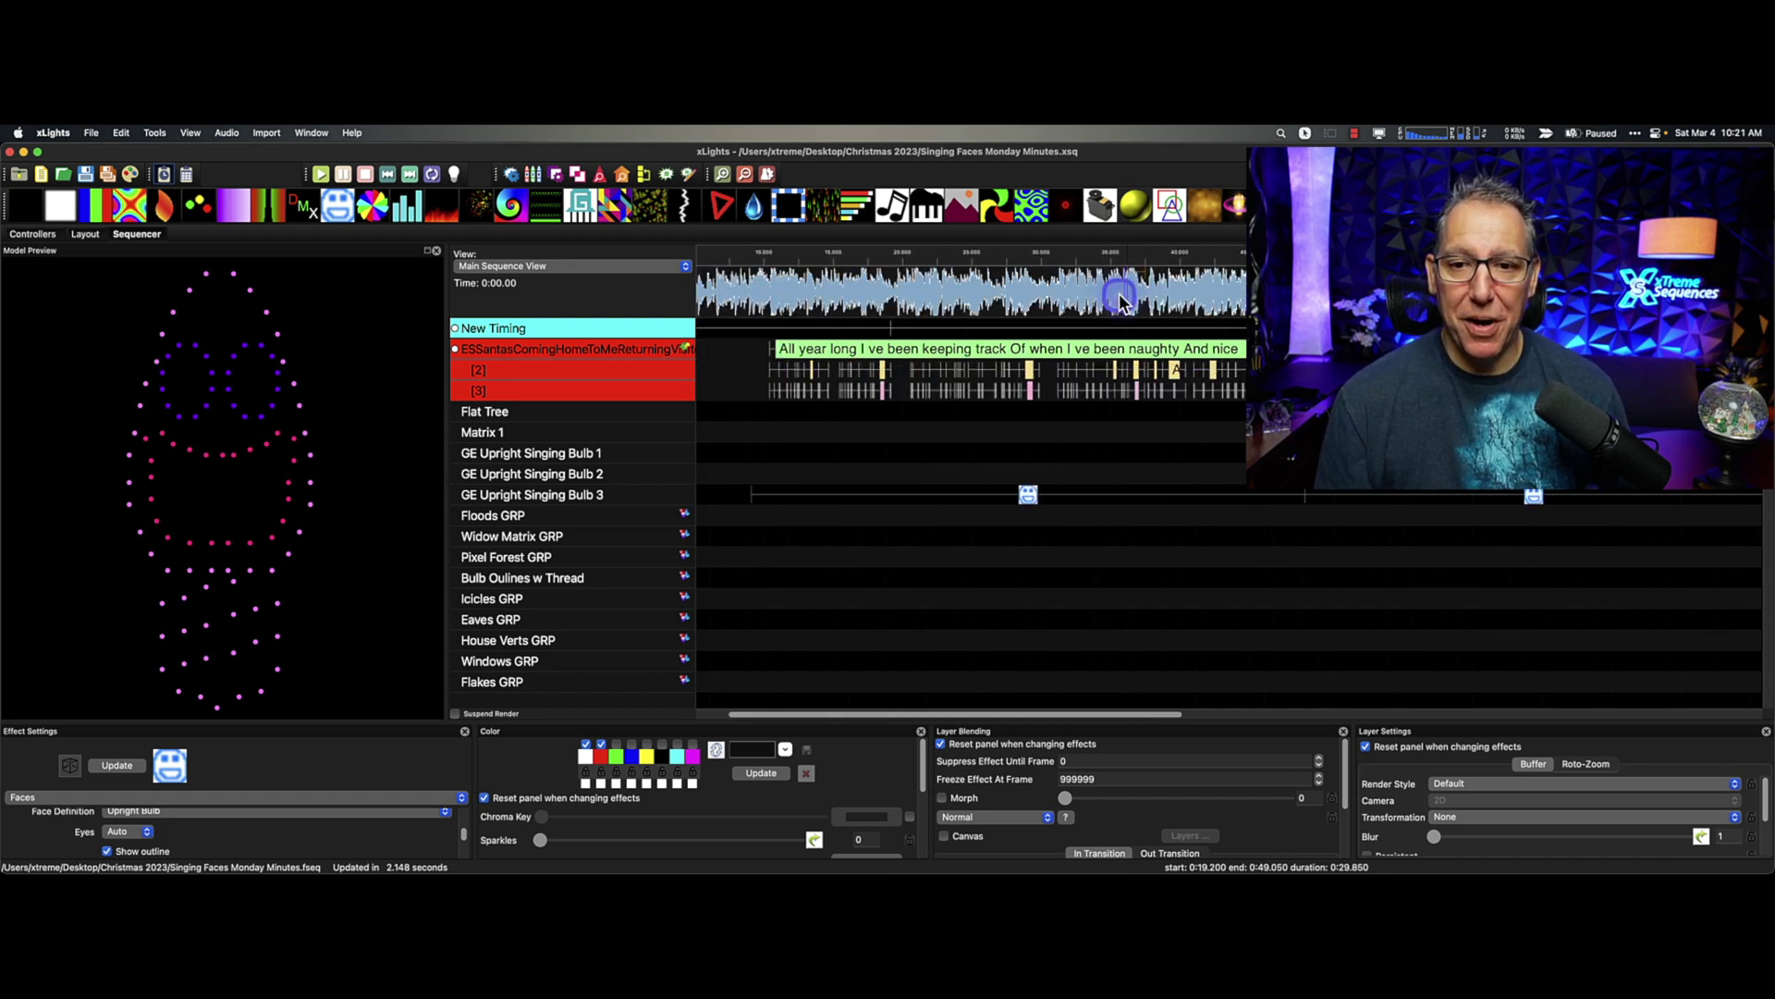
pyautogui.click(1114, 395)
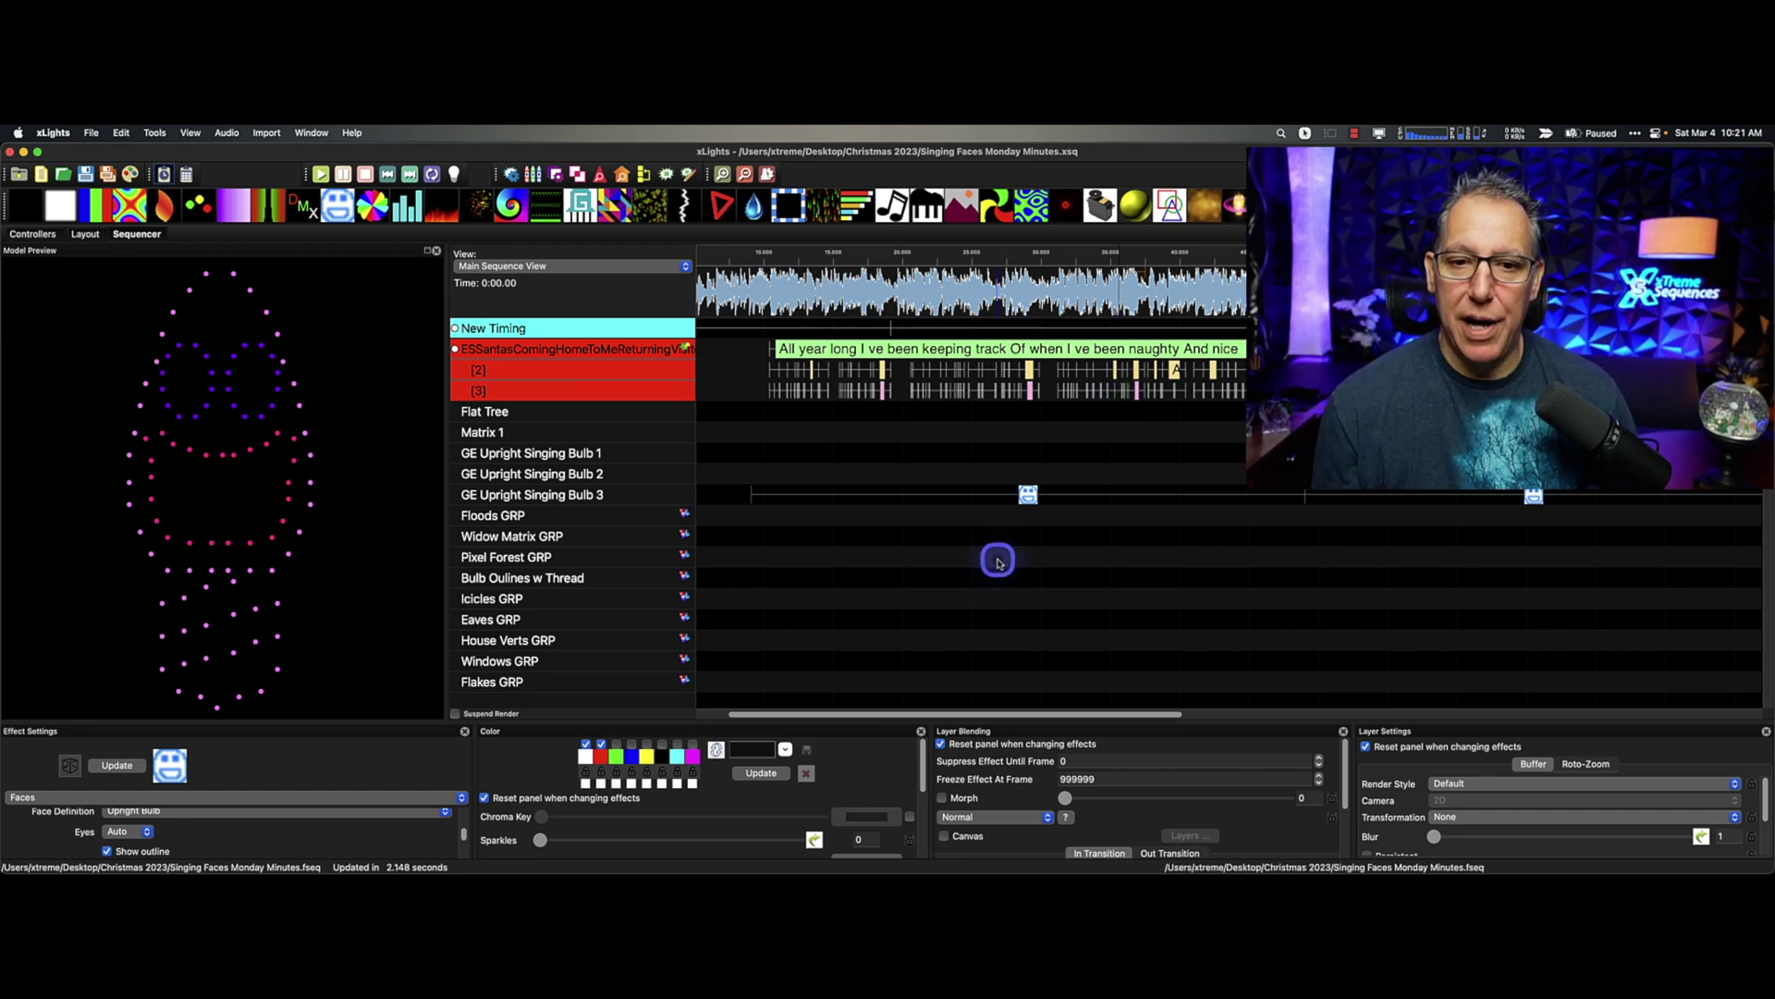
pyautogui.click(1029, 499)
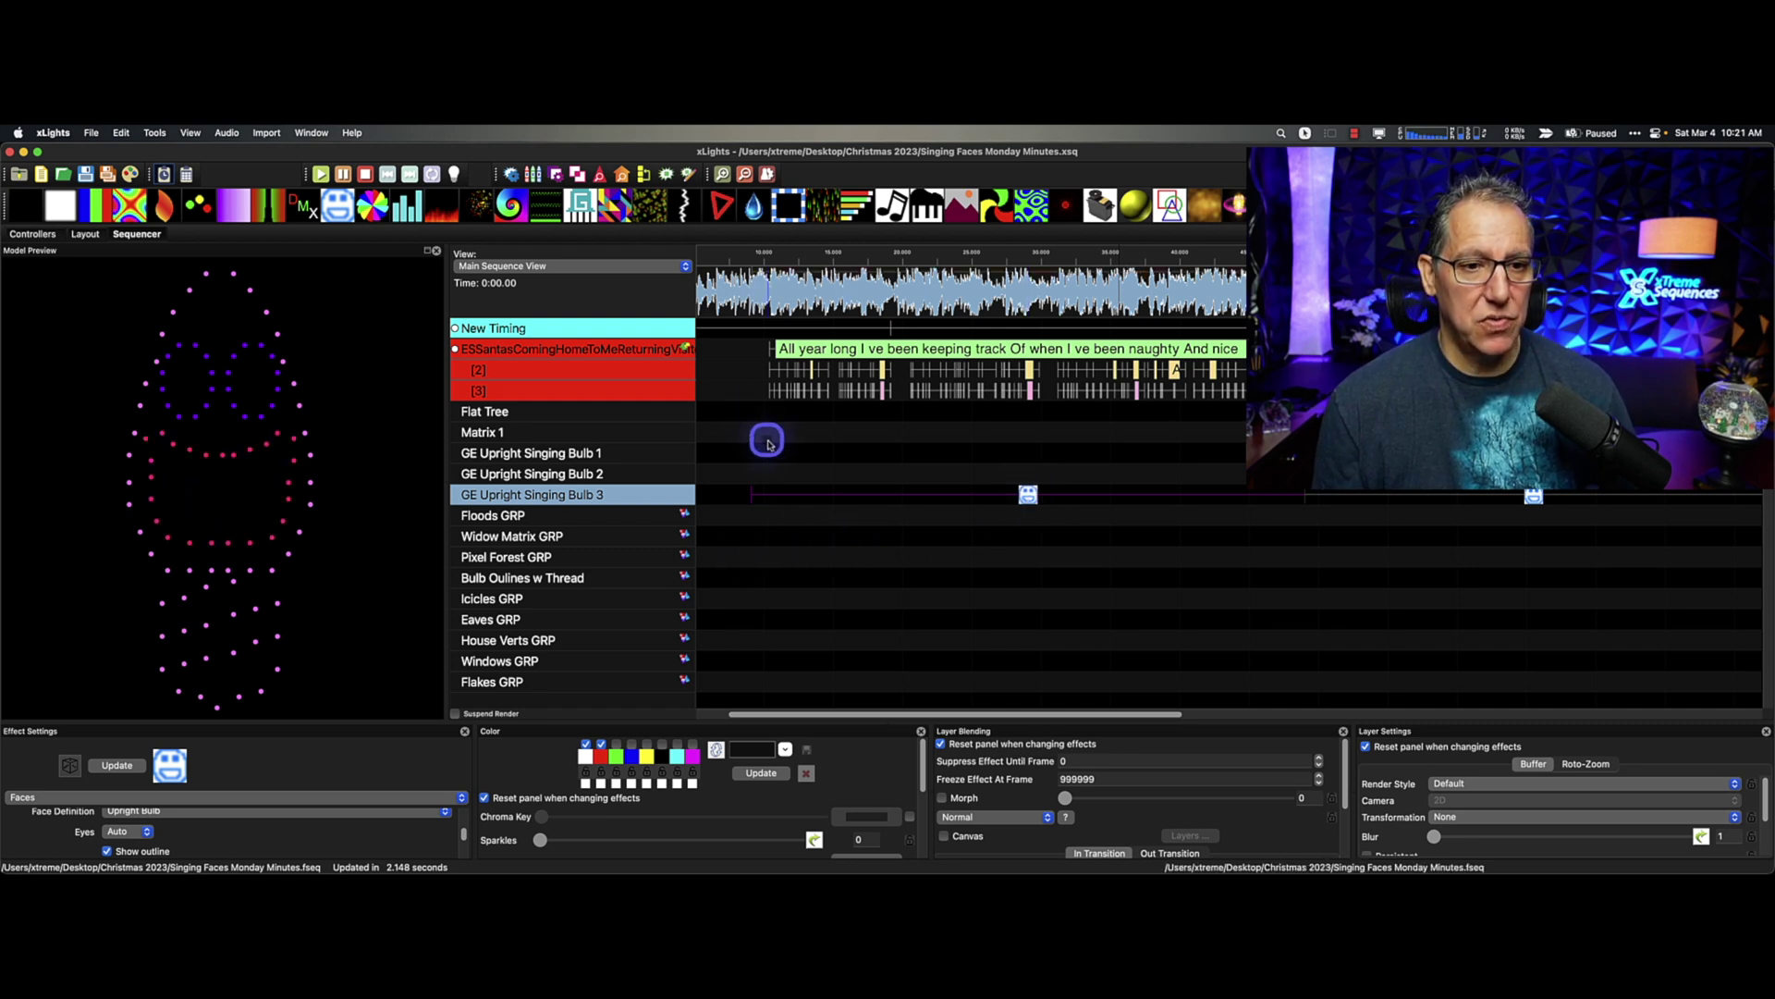
# Paste Bulb 3's Faces effect onto the Matrix 1 row and nudge it slightly earlier.
pyautogui.click(755, 436)
pyautogui.hotkey('ctrl', 'v')
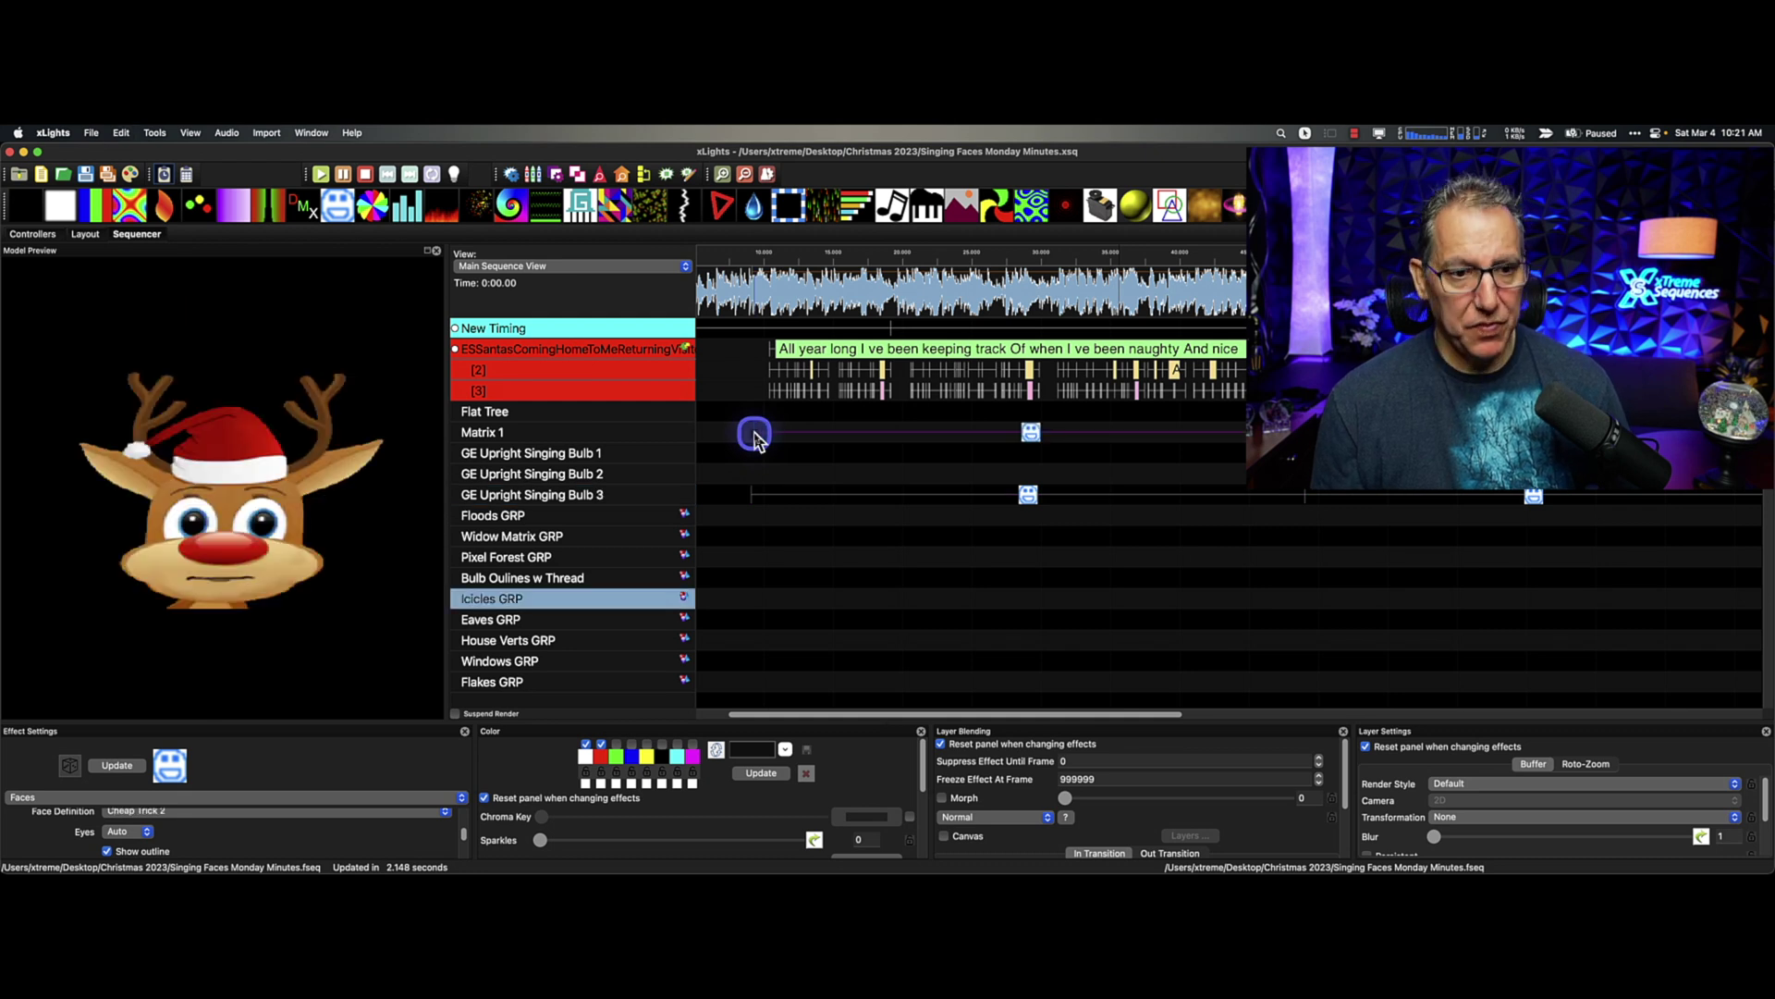
pyautogui.moveTo(1026, 440); pyautogui.dragTo(1023, 440)
# Set the Matrix 1 Faces effect's face definition to Sister Sledge.
pyautogui.click(269, 814)
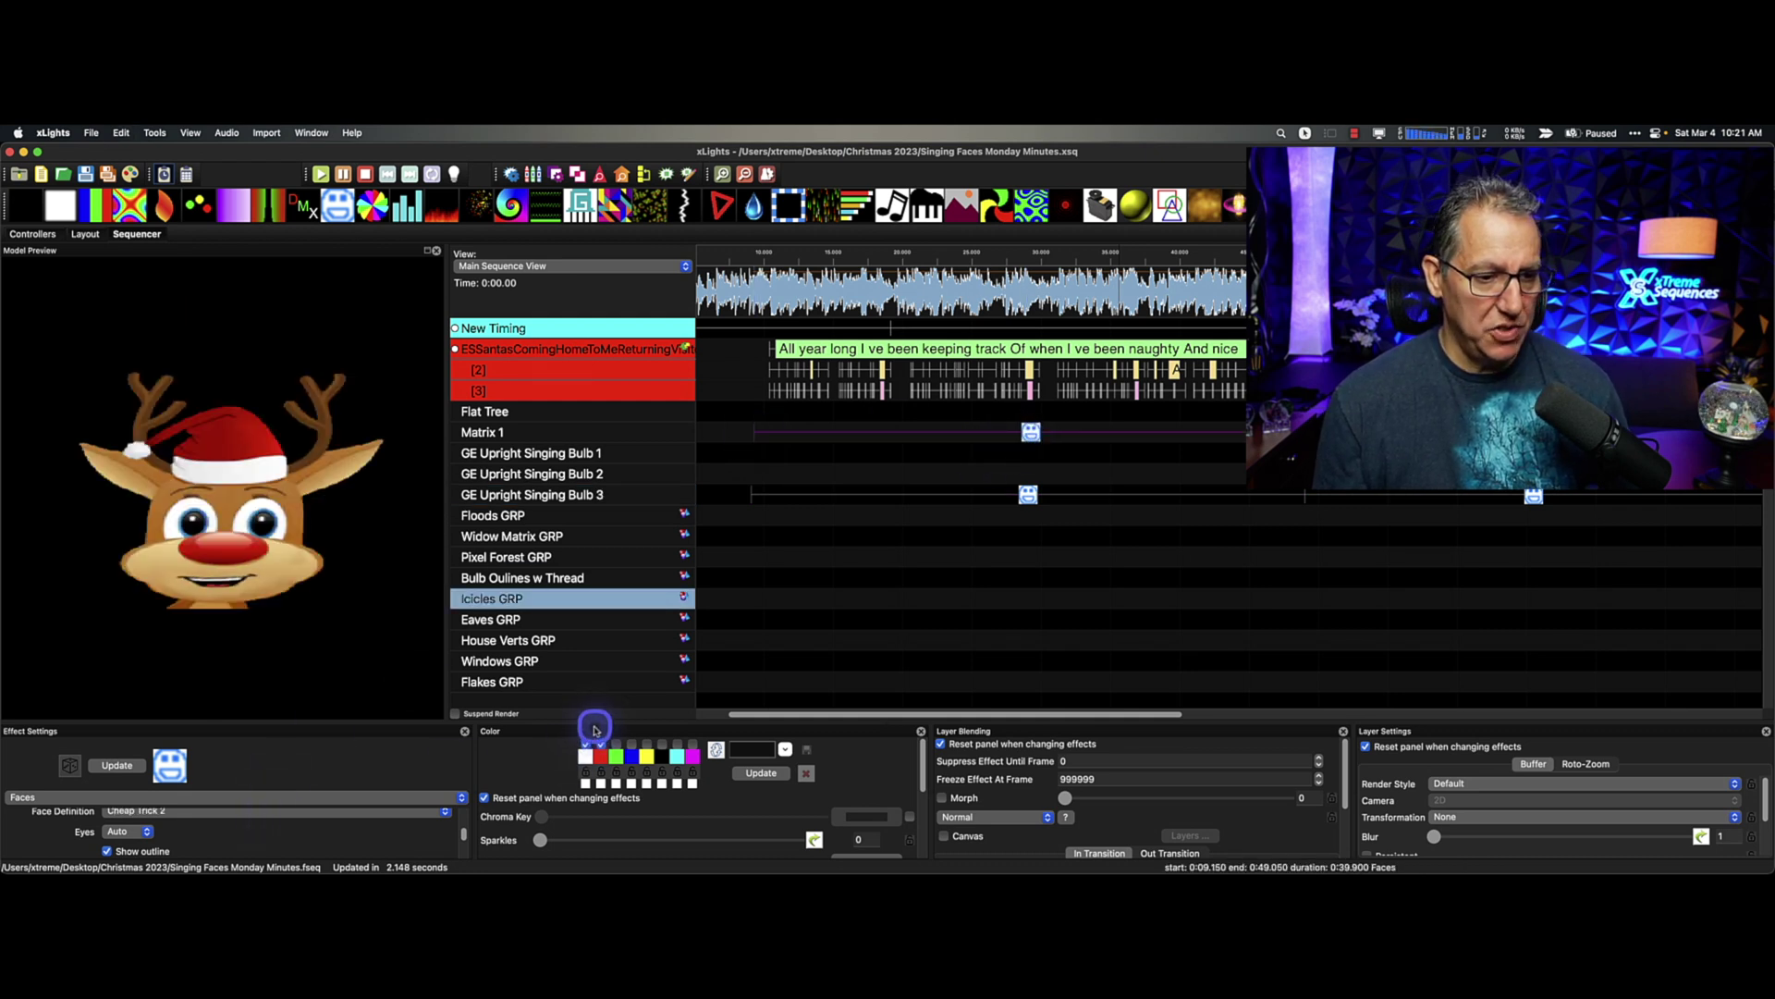
pyautogui.moveTo(594, 721); pyautogui.dragTo(606, 611)
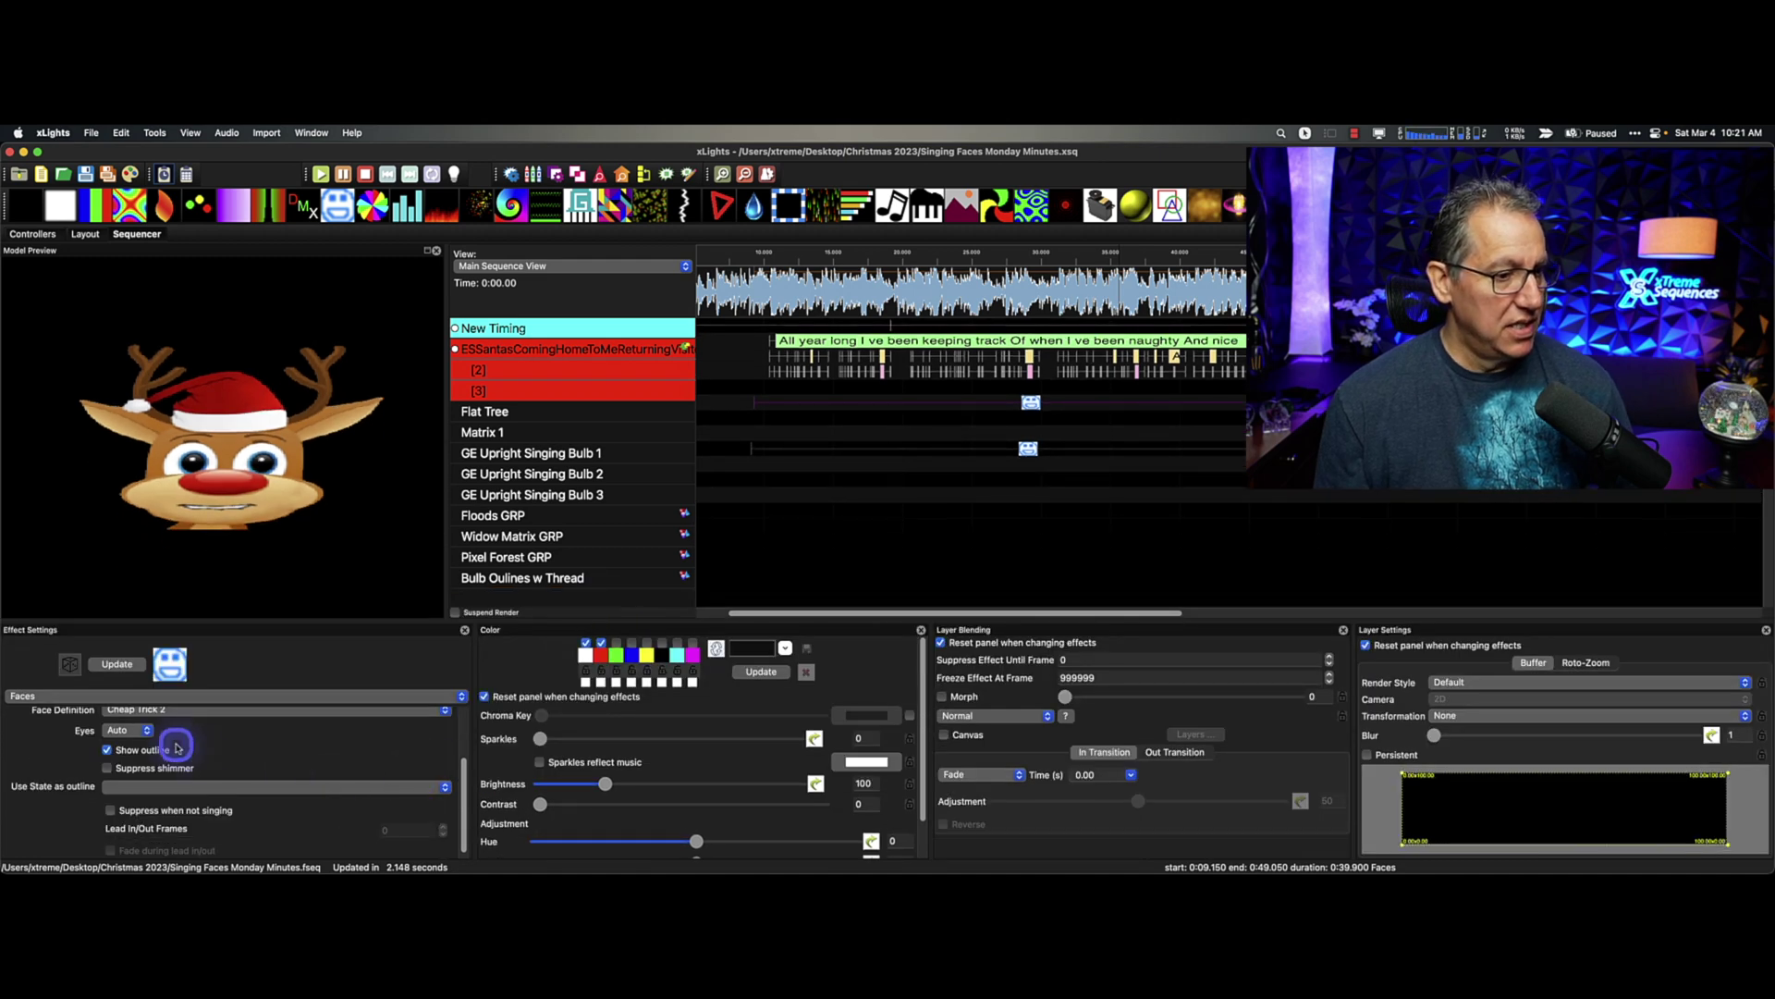
pyautogui.click(189, 701)
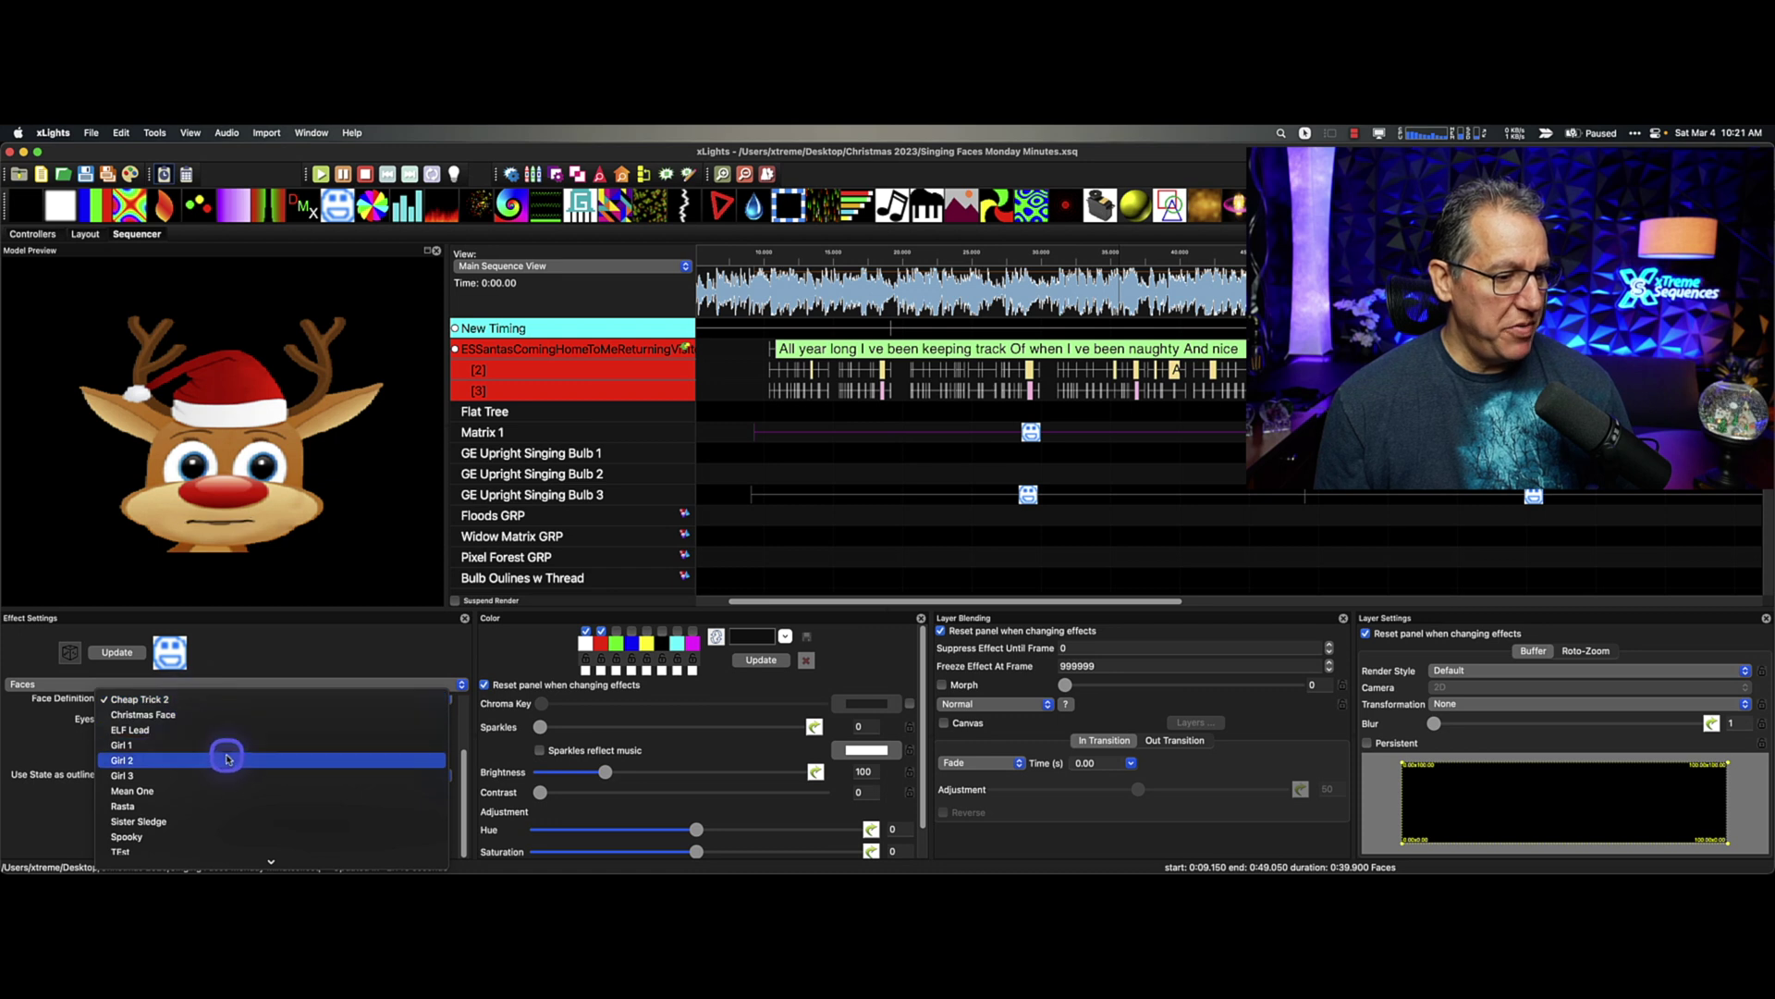
pyautogui.scroll(-2, 230, 752)
pyautogui.click(230, 797)
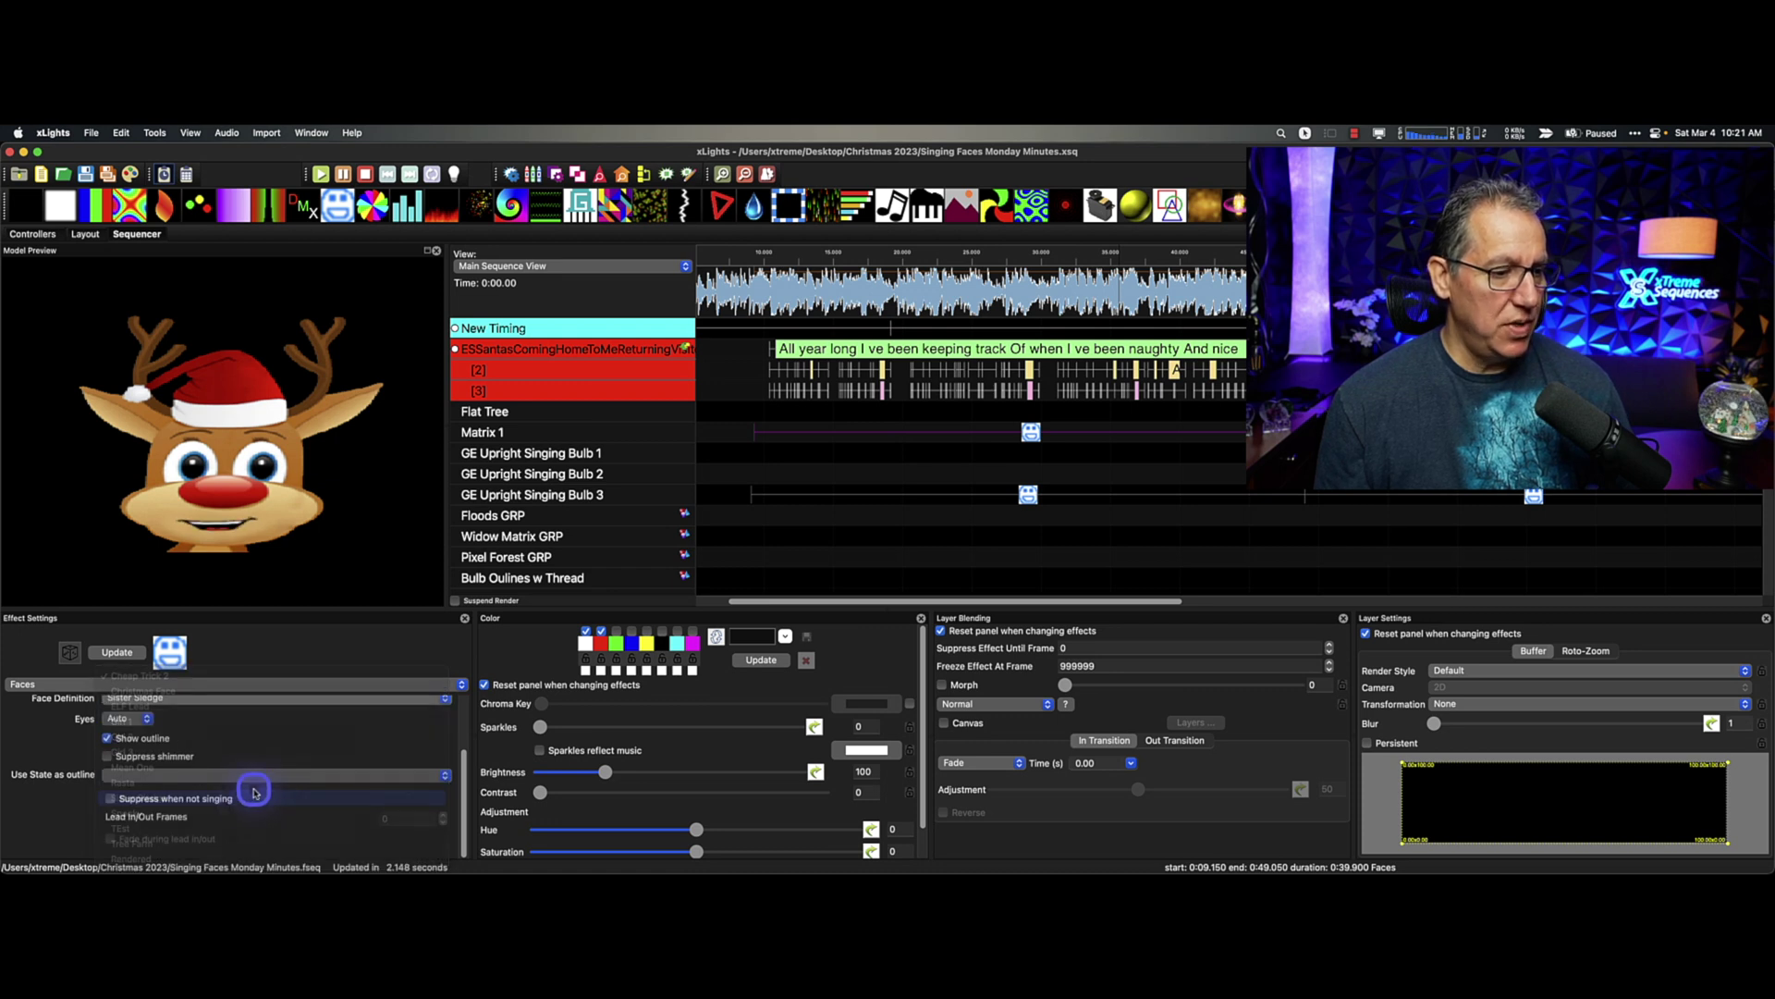
# Play the sequence from about 9.6 s with the Model Preview enlarged to fill the window.
pyautogui.click(754, 255)
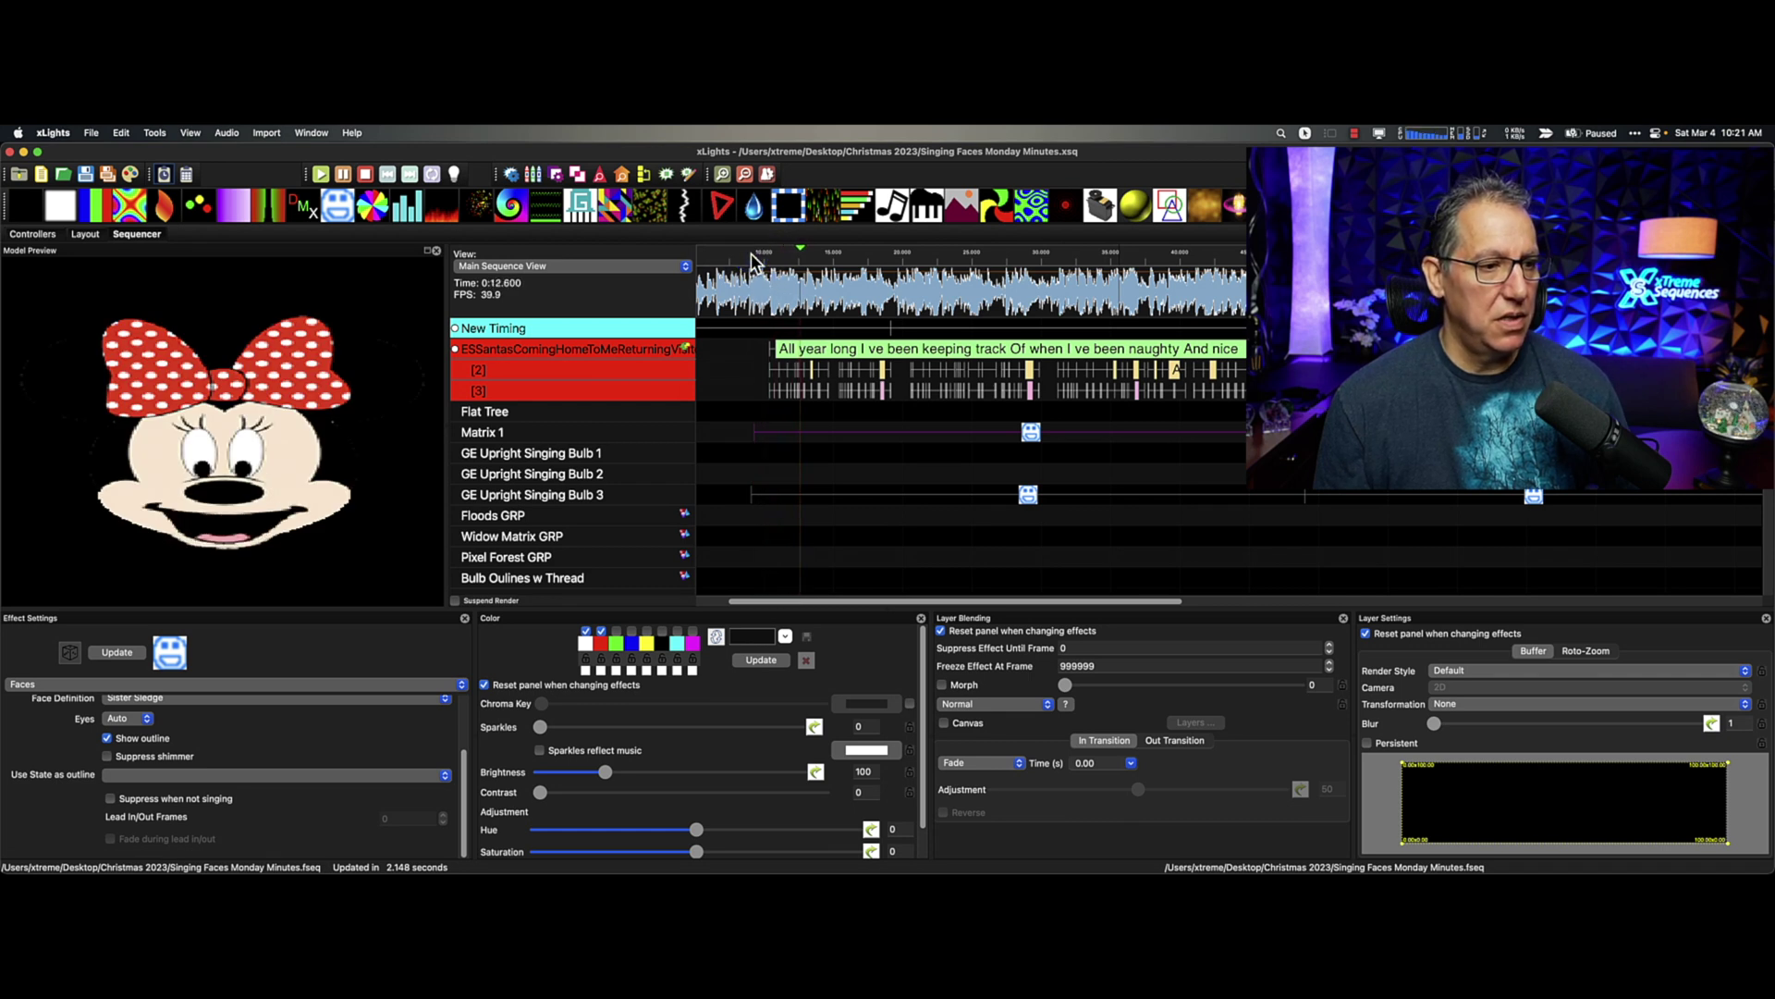
pyautogui.click(423, 251)
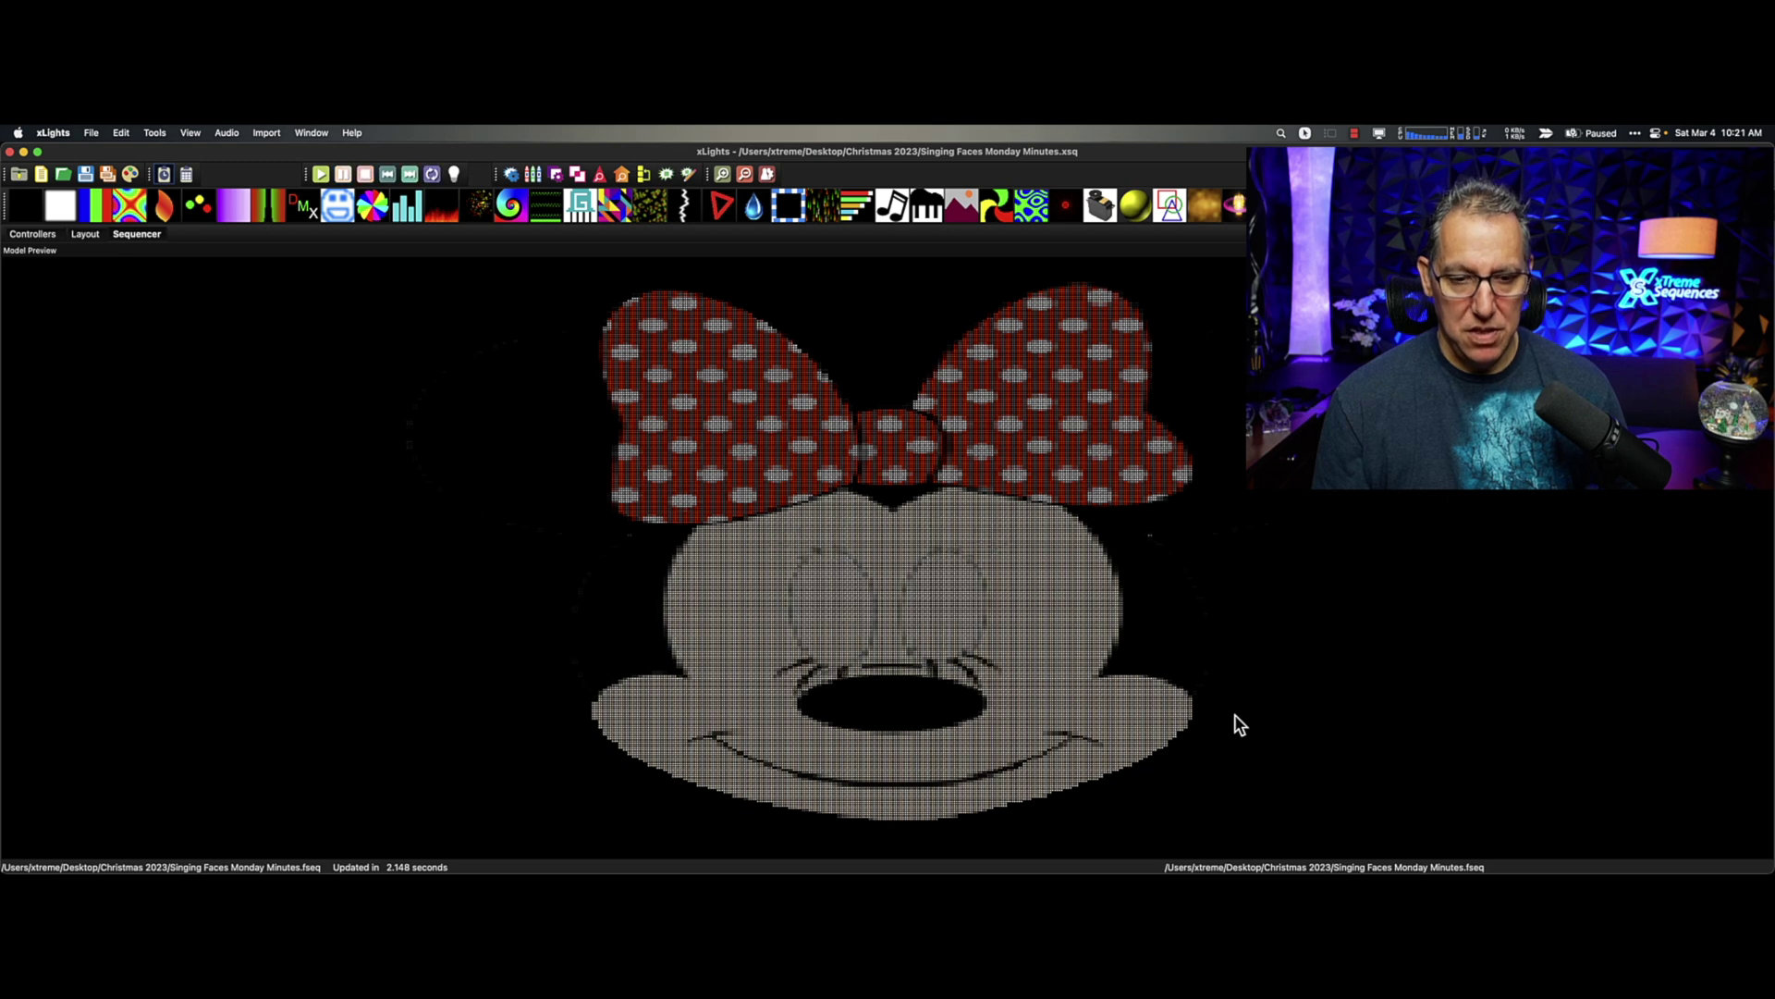
pyautogui.click(1220, 535)
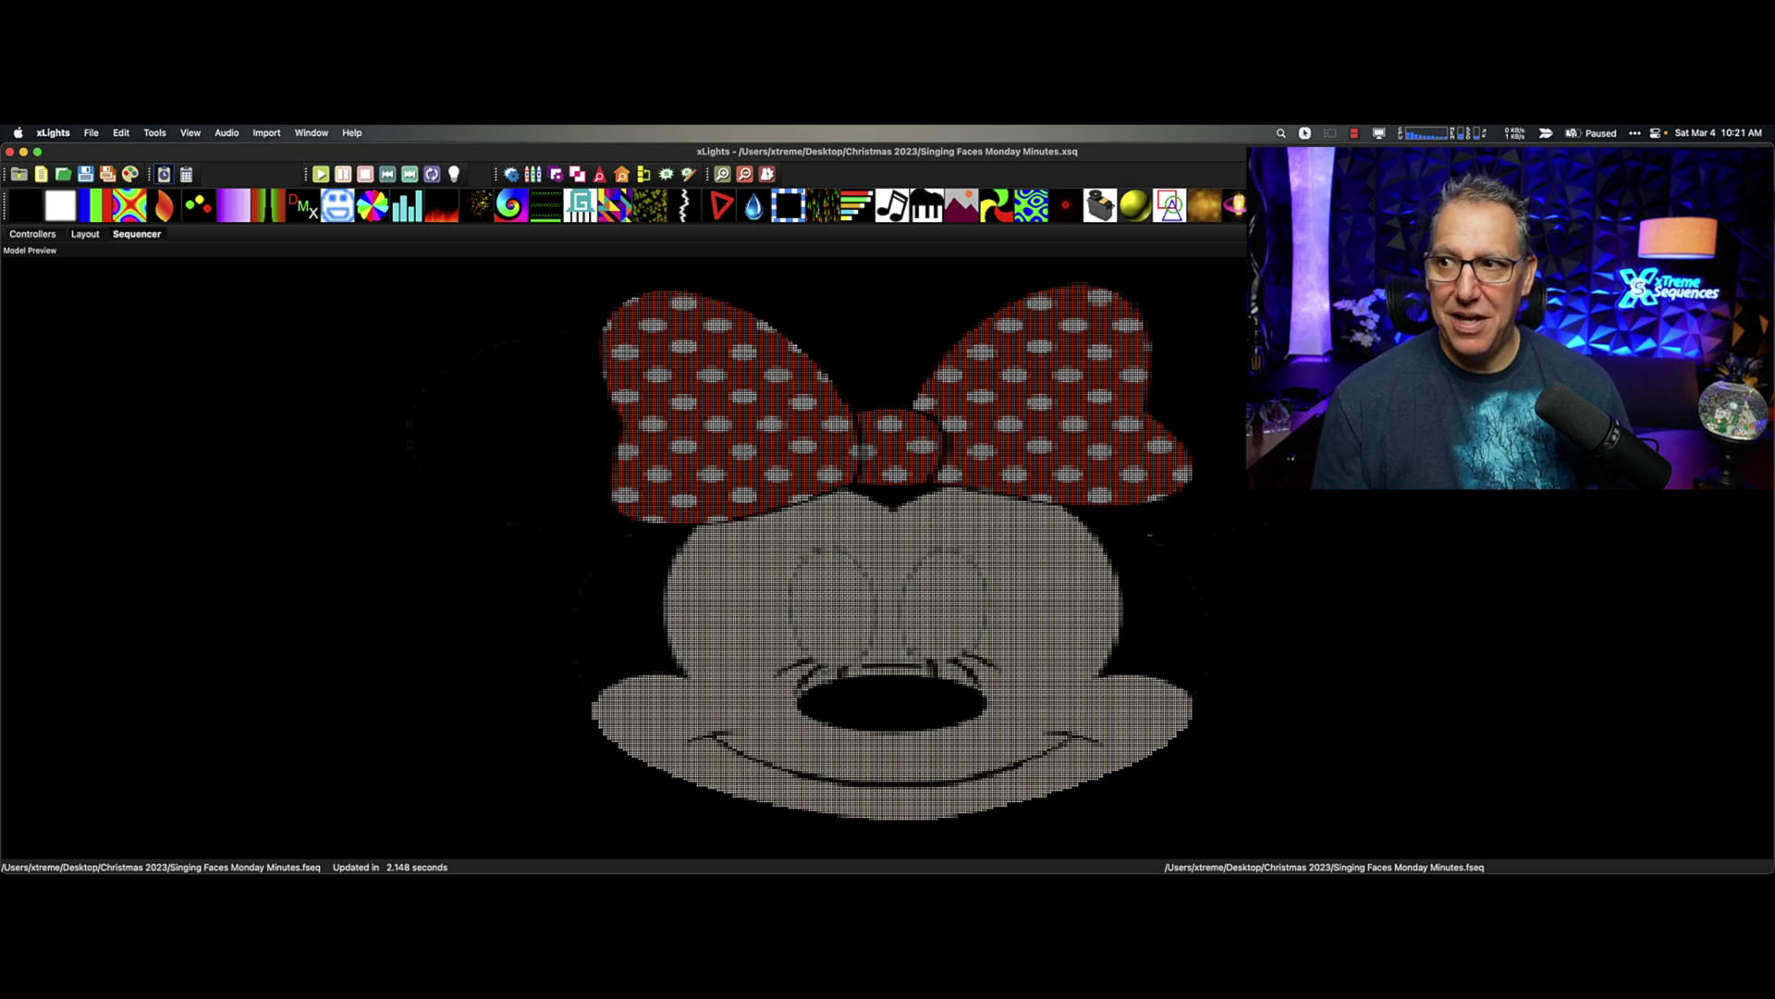
pyautogui.click(1711, 507)
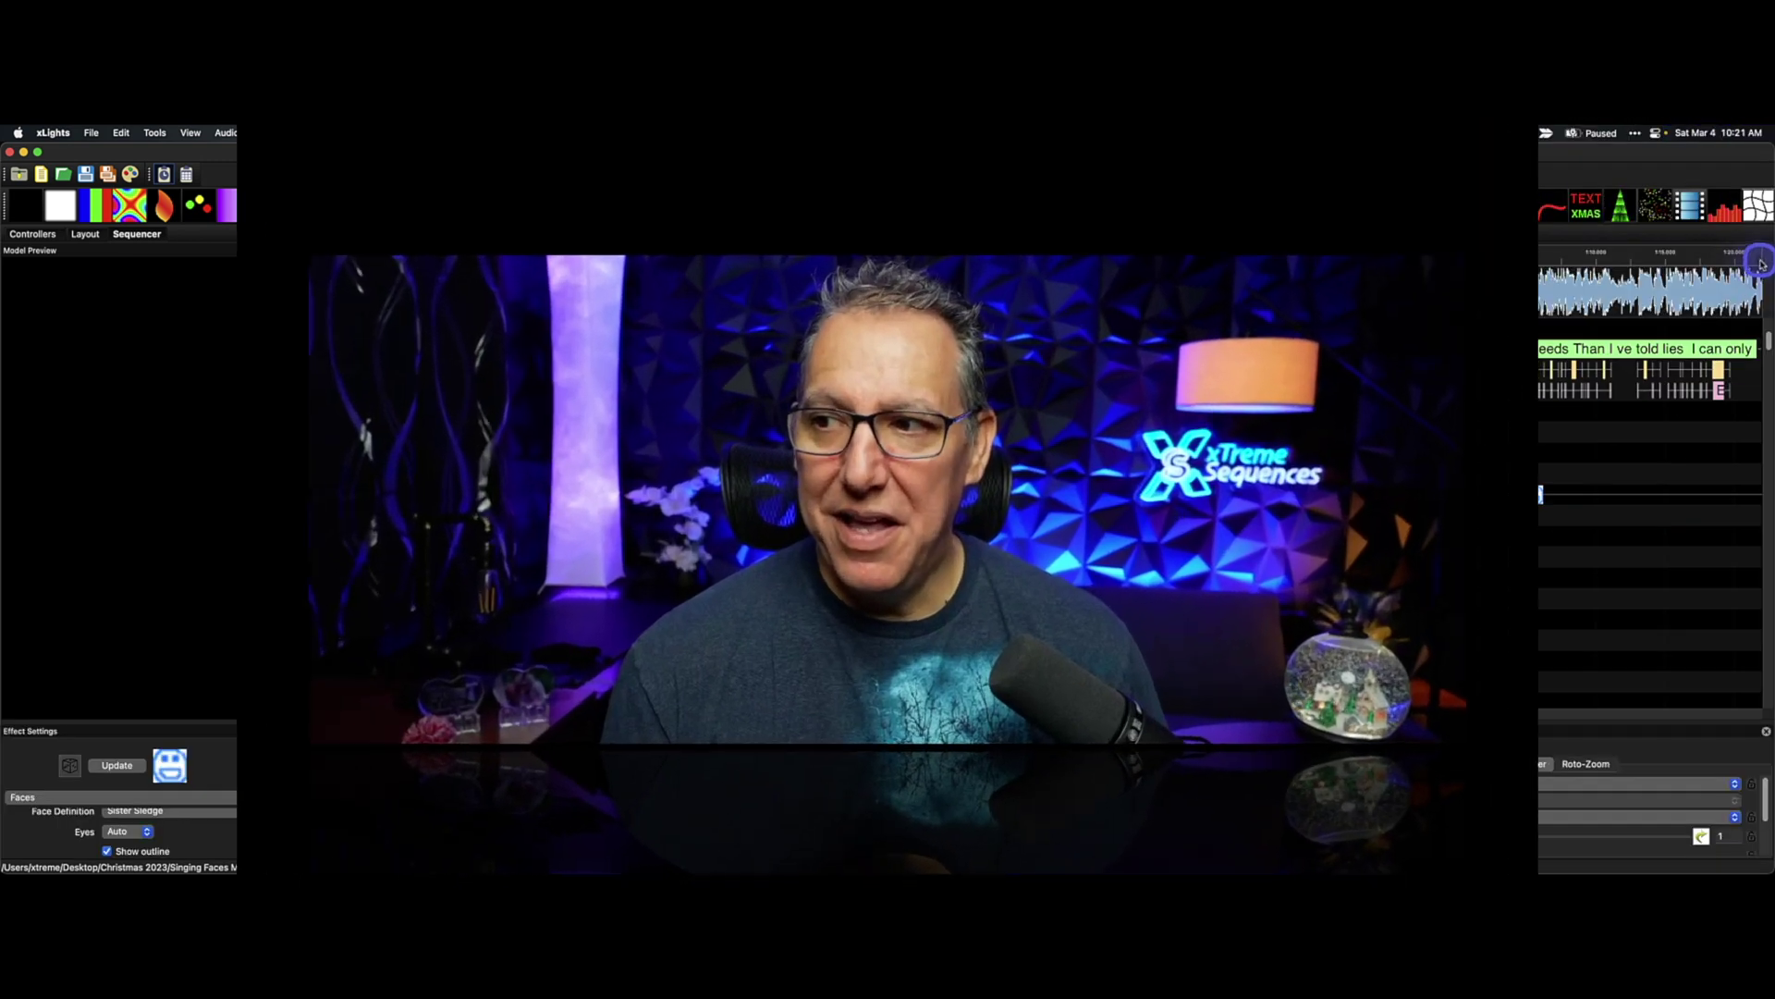